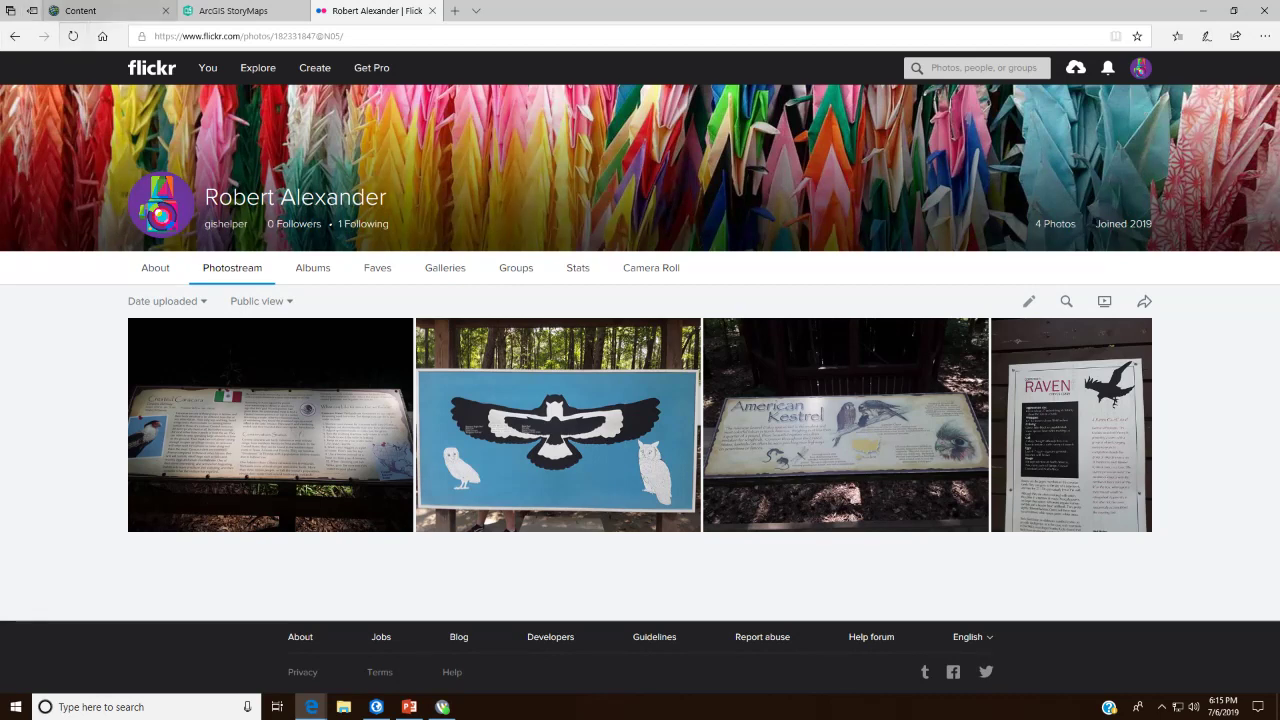
# Step: Open StoryMaps from the ArcGIS Online app launcher and go to the original version of My Stories
pyautogui.moveTo(105, 11)
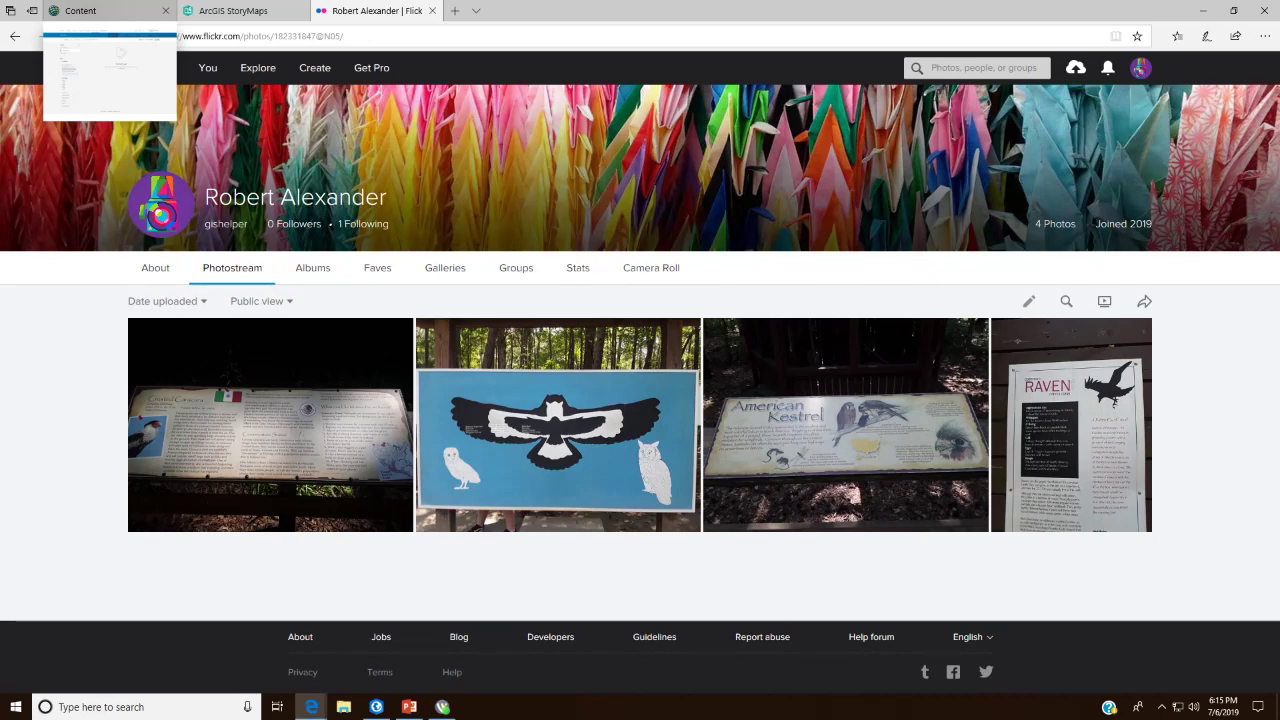
pyautogui.click(80, 10)
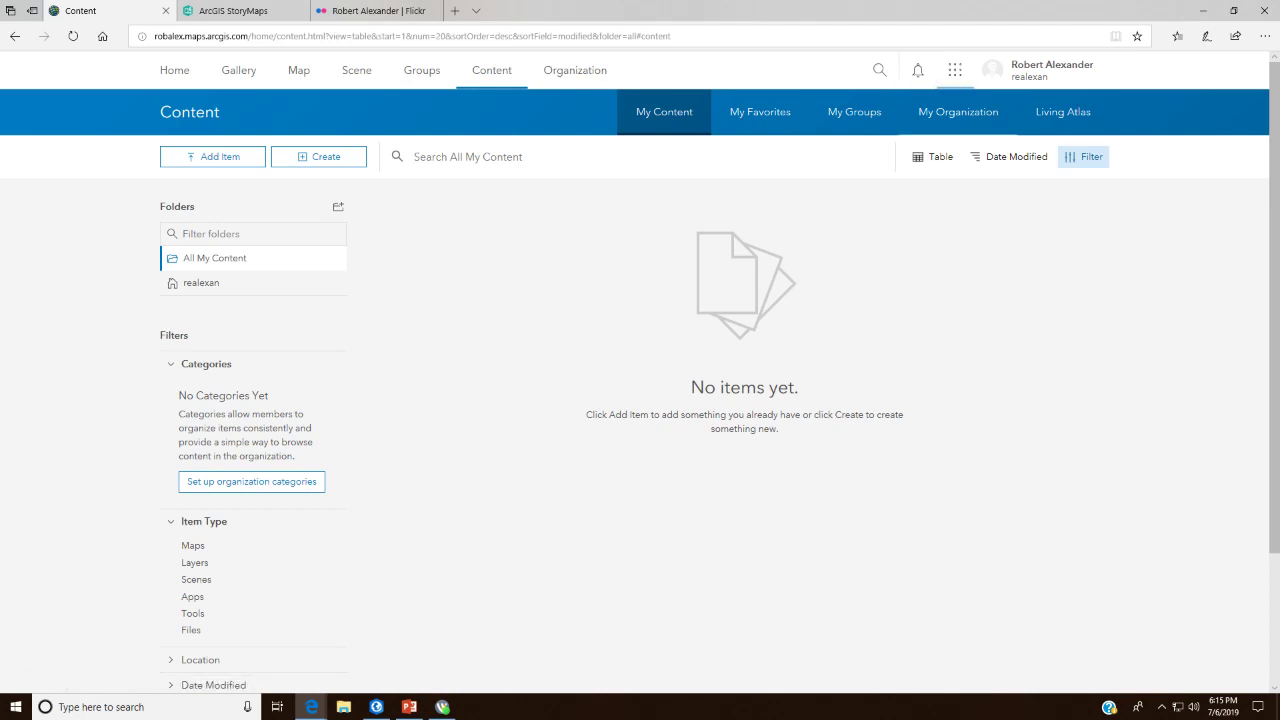
pyautogui.click(955, 70)
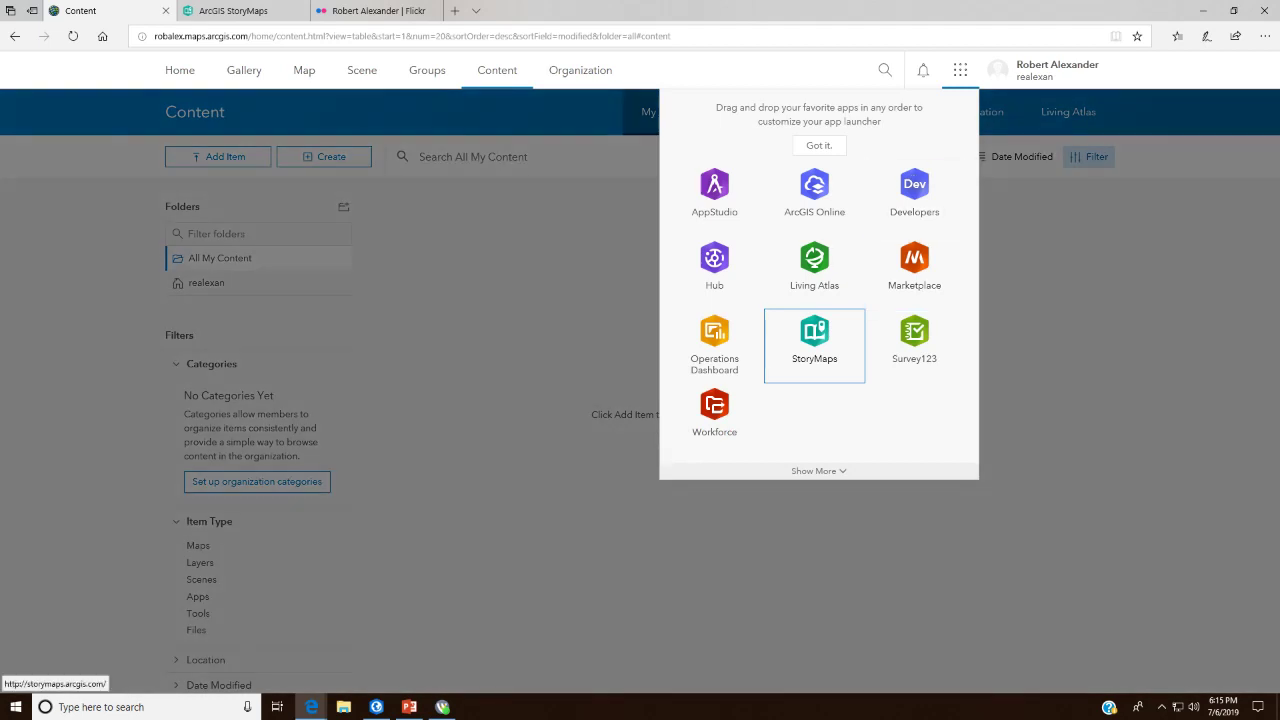
pyautogui.click(814, 340)
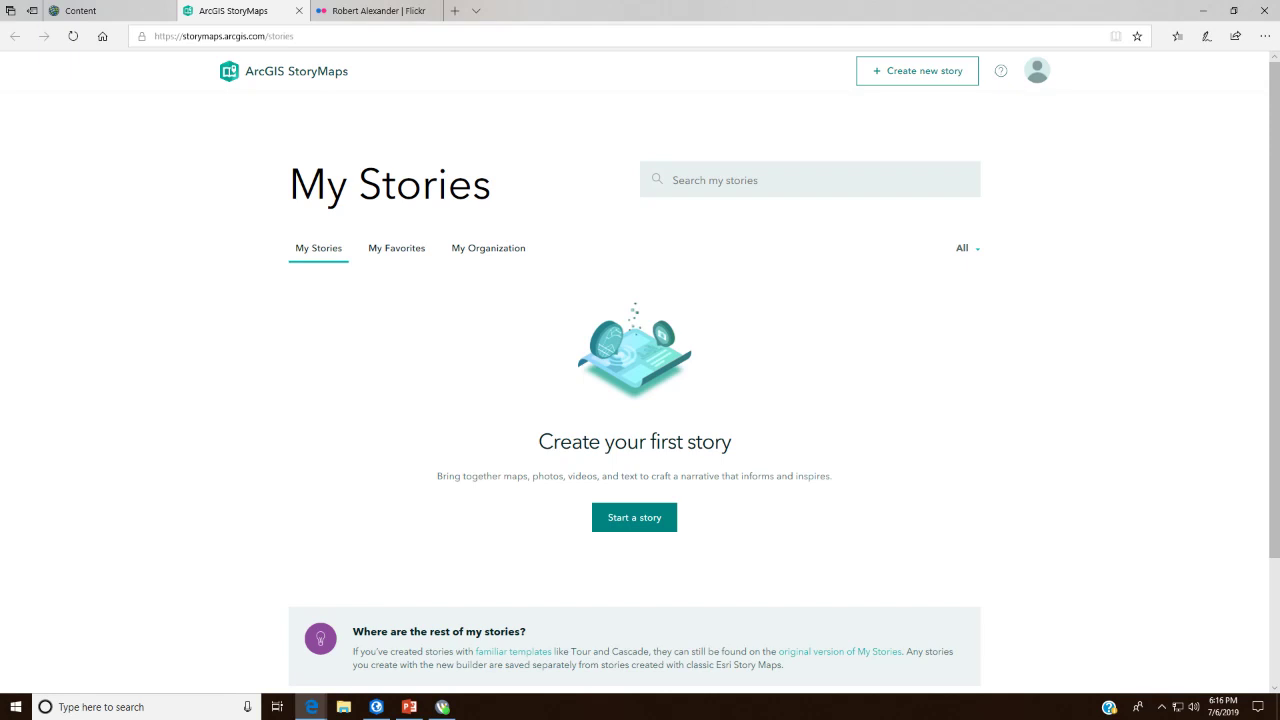
pyautogui.scroll(-2, 845, 492)
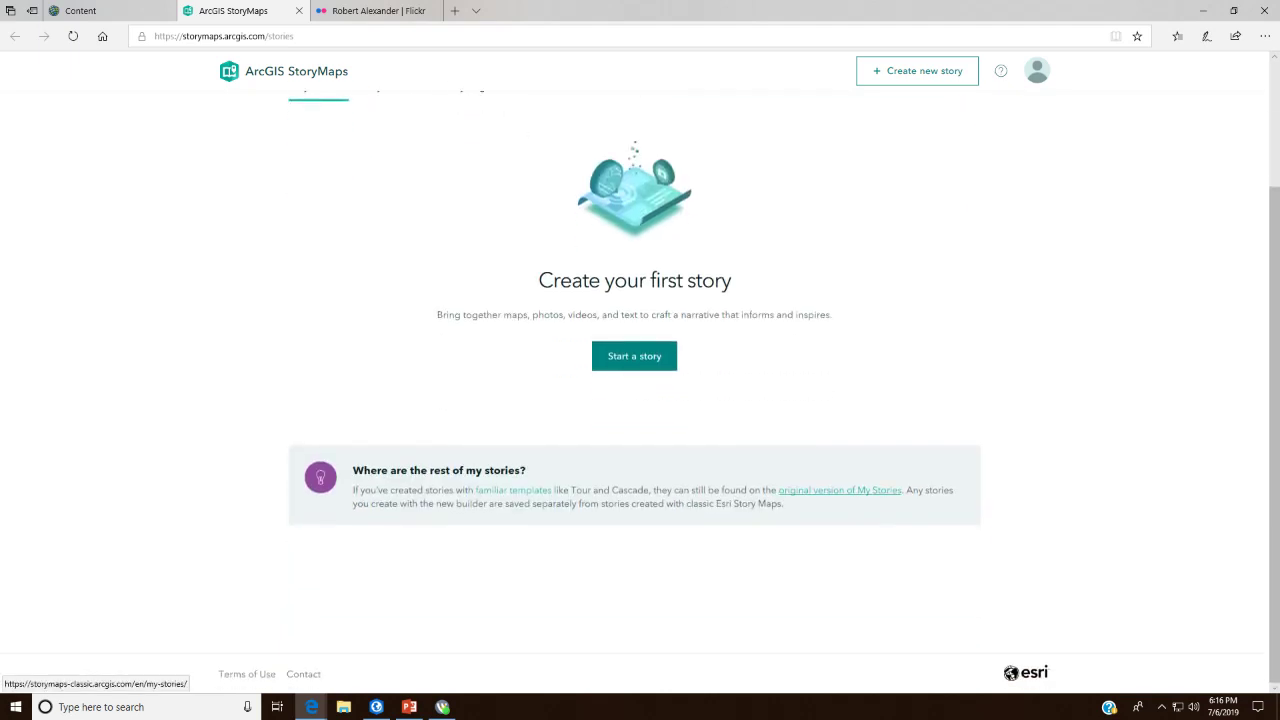
pyautogui.click(840, 490)
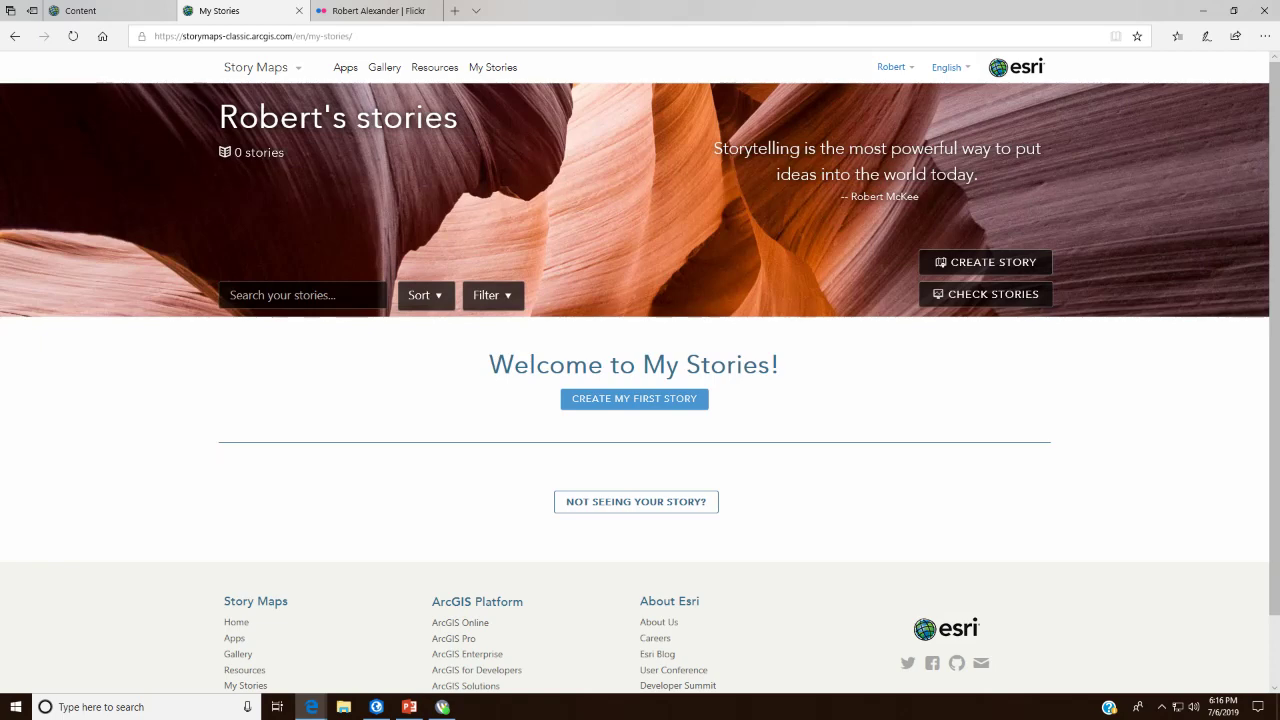
# Step: Create a first story as a Map Tour and choose Flickr as the source of its images
pyautogui.click(634, 398)
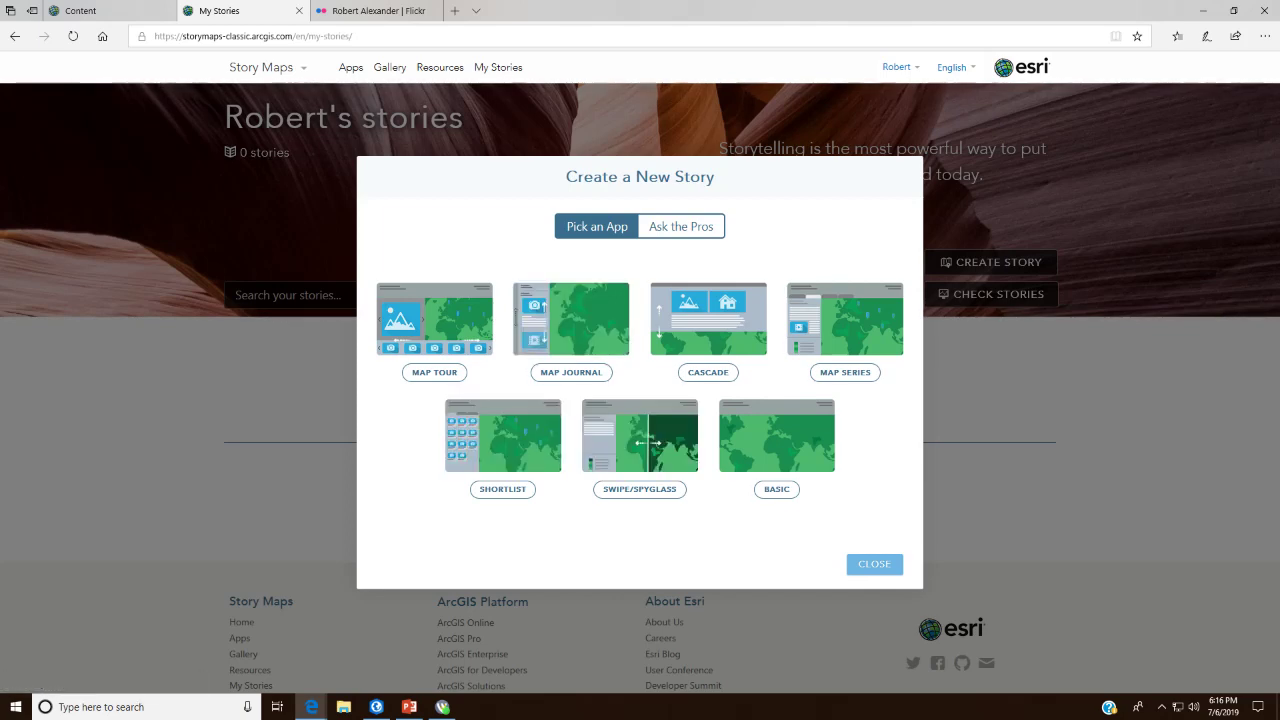
pyautogui.click(681, 226)
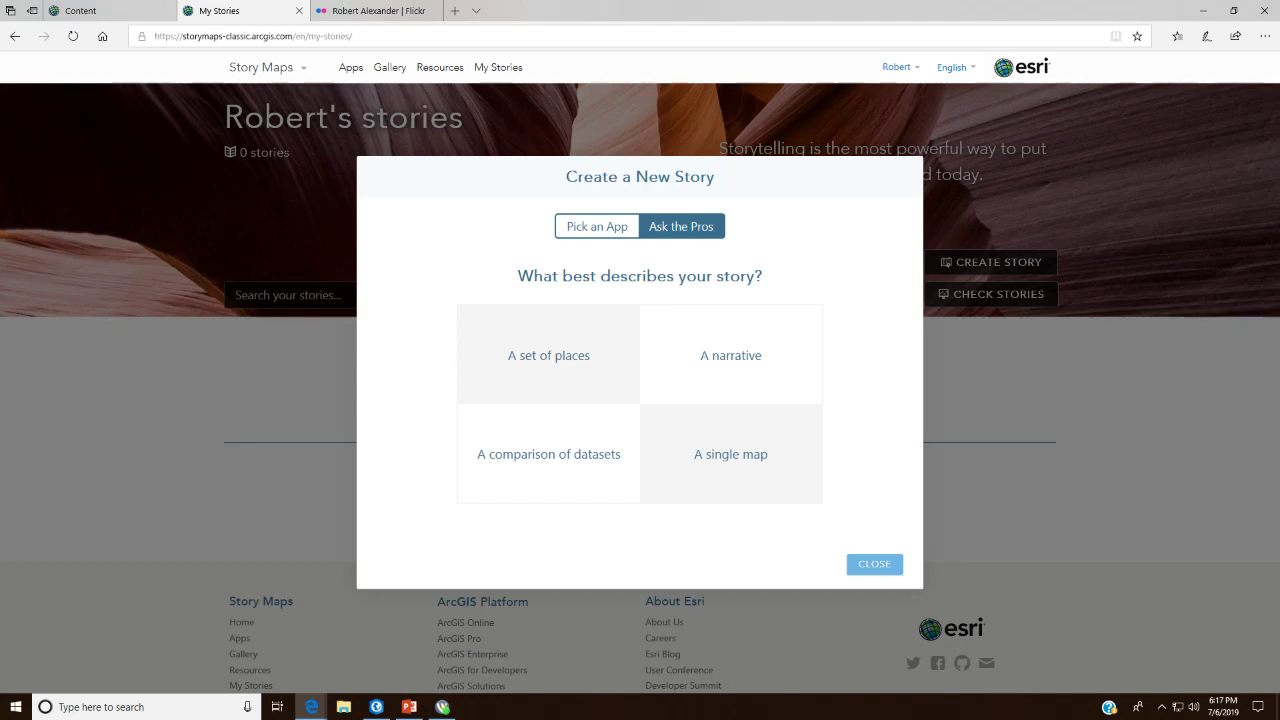
pyautogui.click(597, 226)
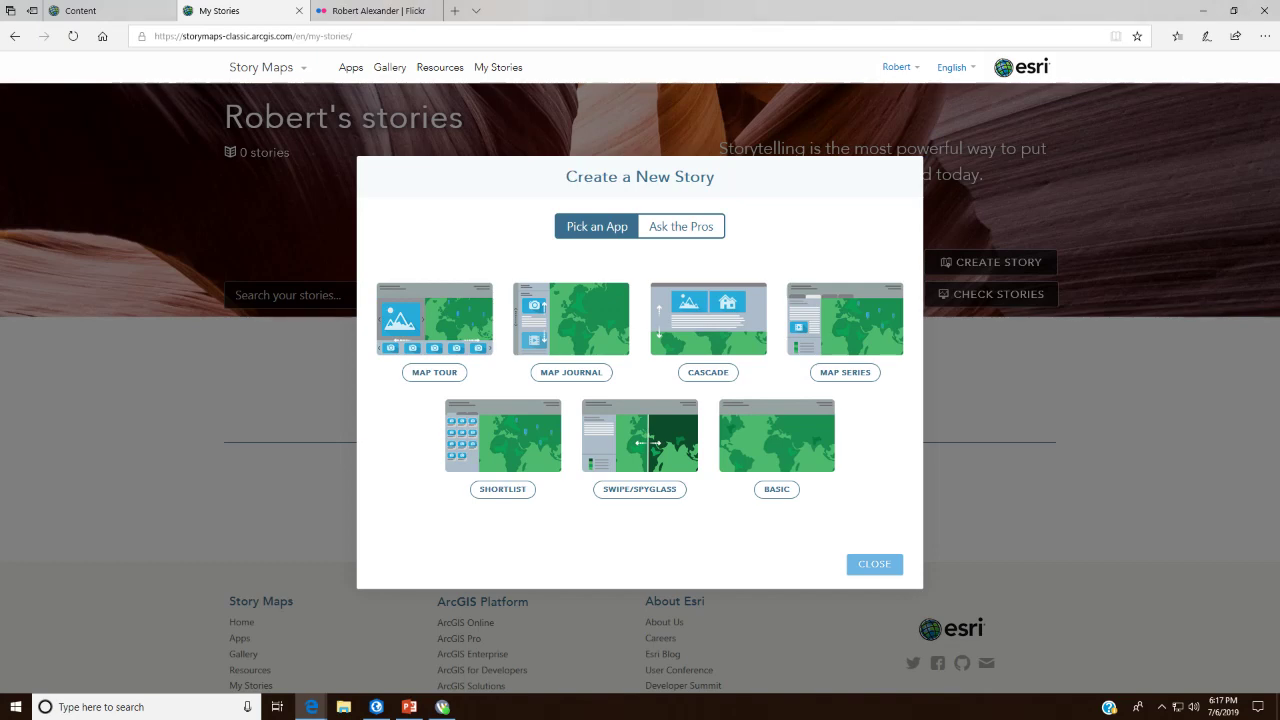
pyautogui.click(681, 226)
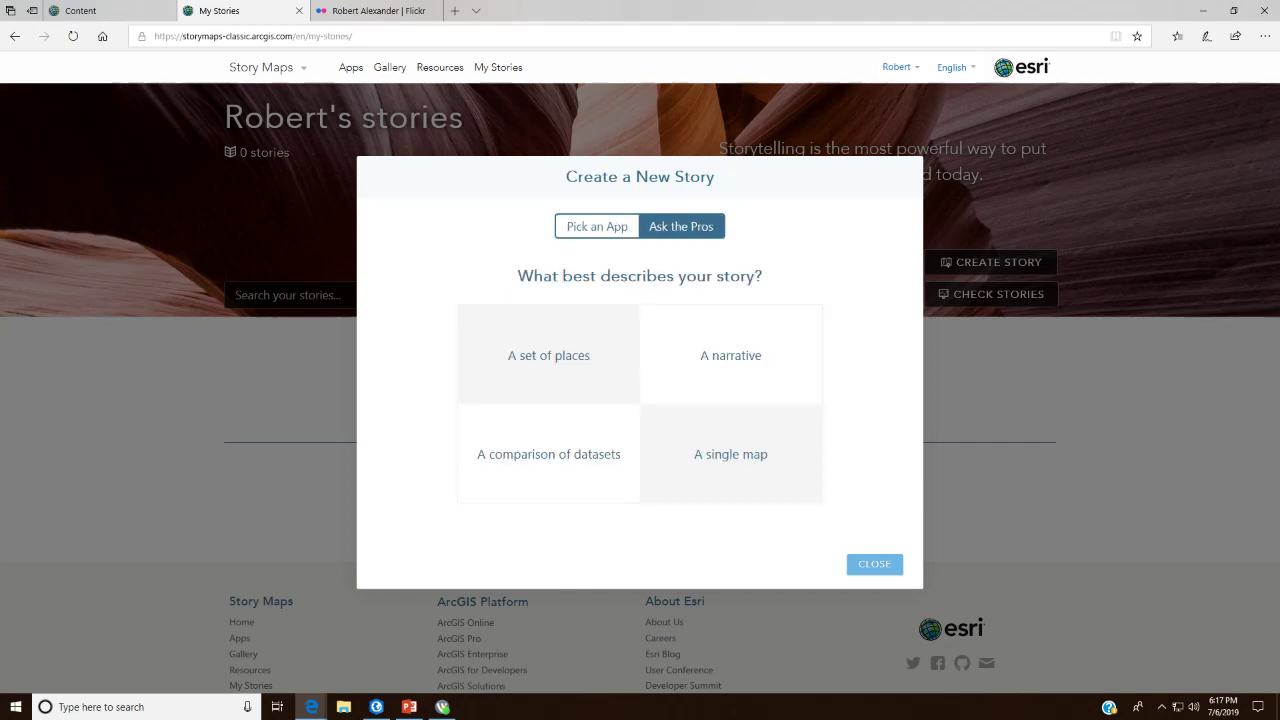
pyautogui.click(597, 226)
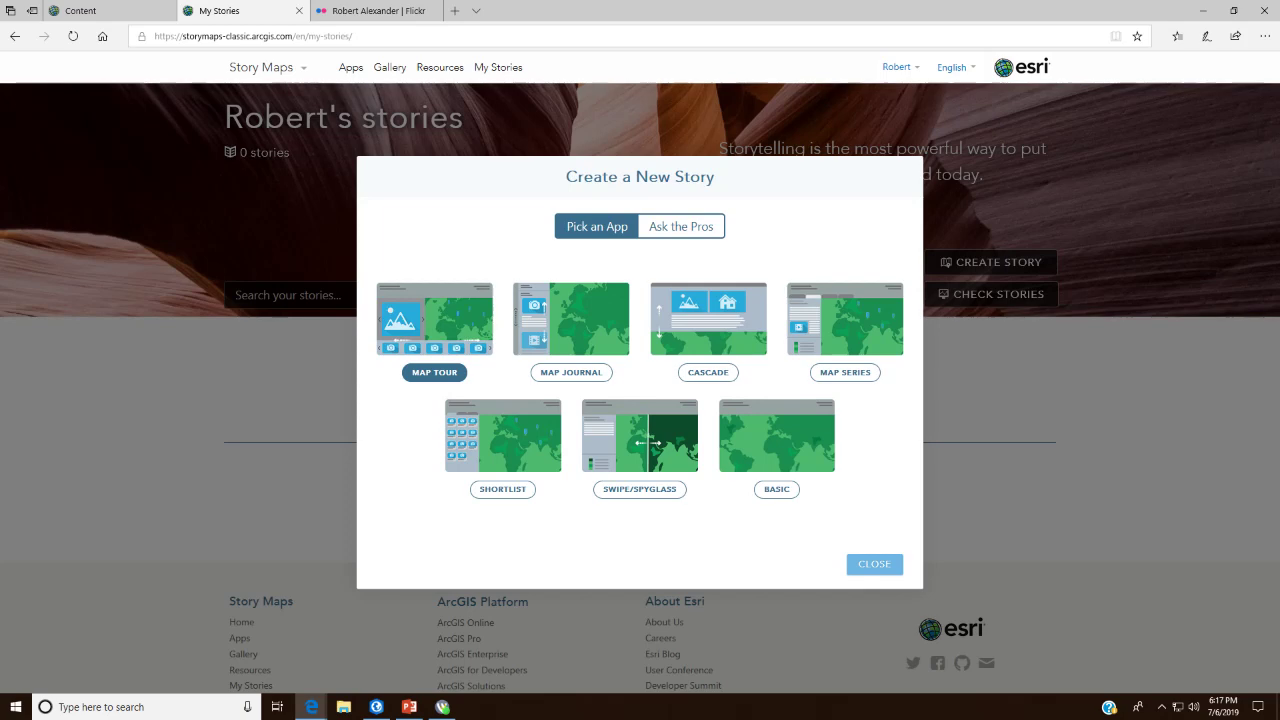
pyautogui.click(434, 372)
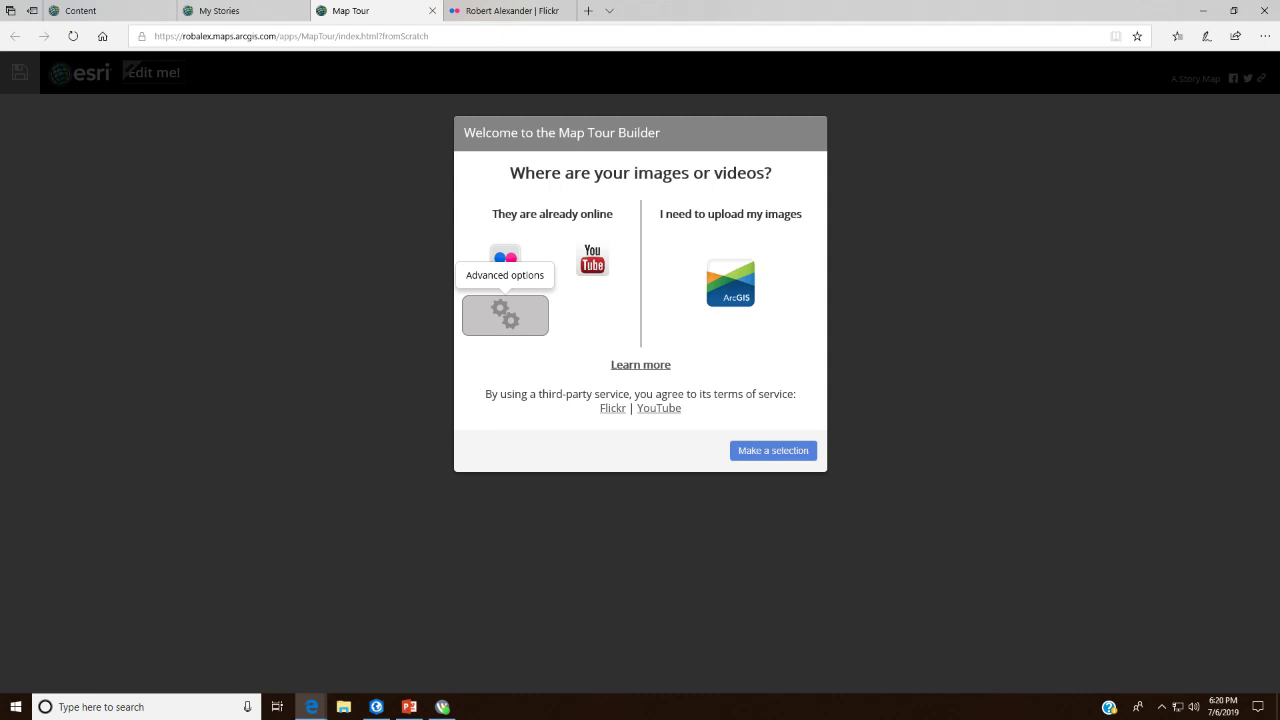
pyautogui.click(505, 258)
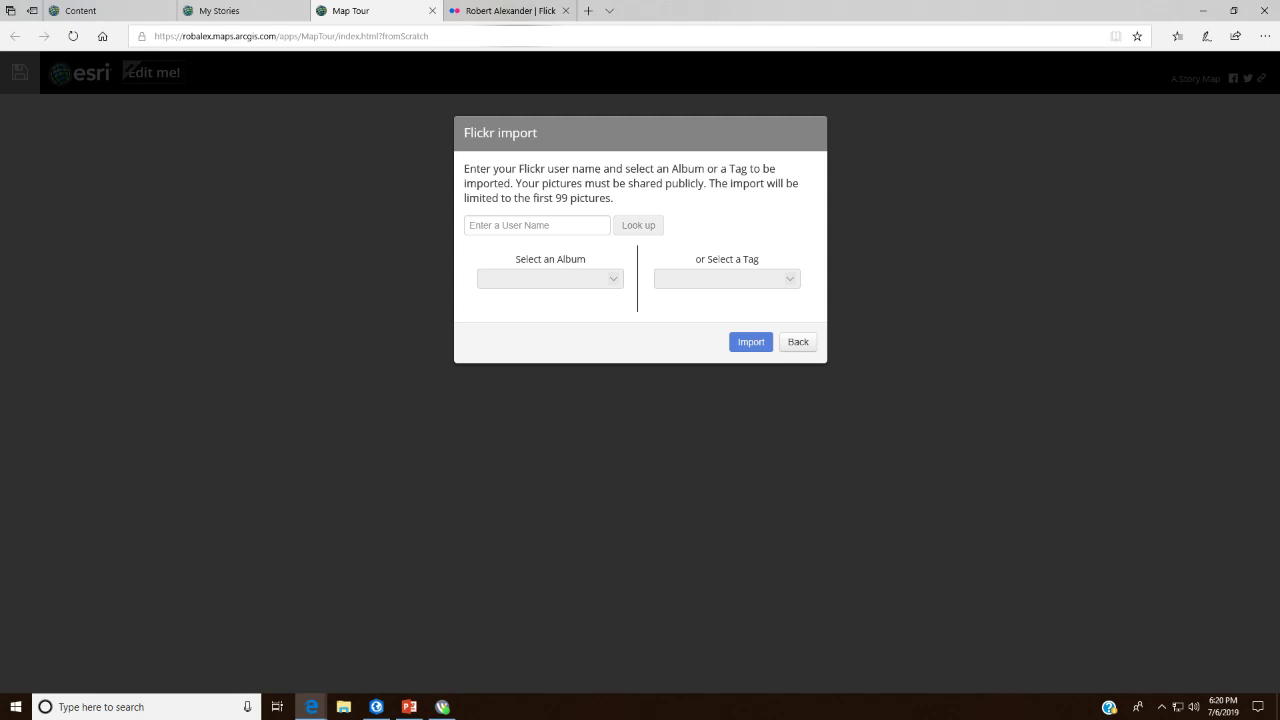
# Step: Switch to the Flickr site, view the Camera Roll photos, and open them for batch editing in Organizr
pyautogui.hotkey('ctrl', 'Tab')
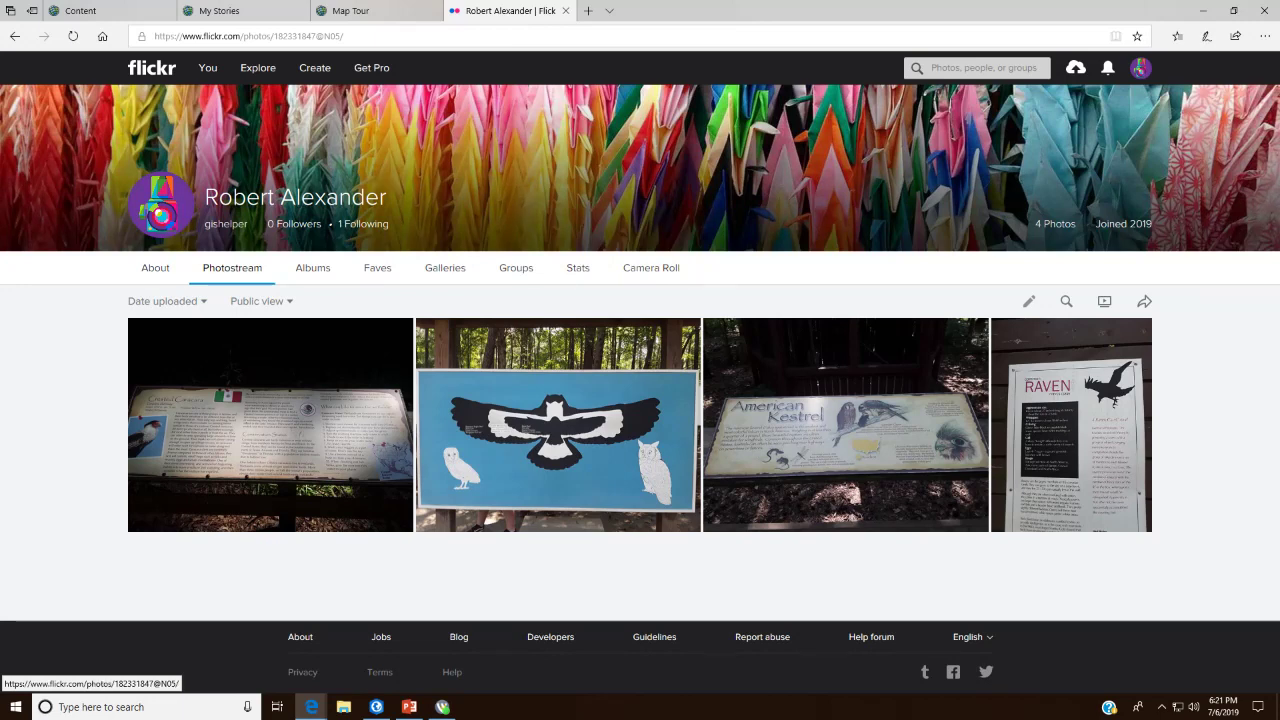
pyautogui.moveTo(208, 68)
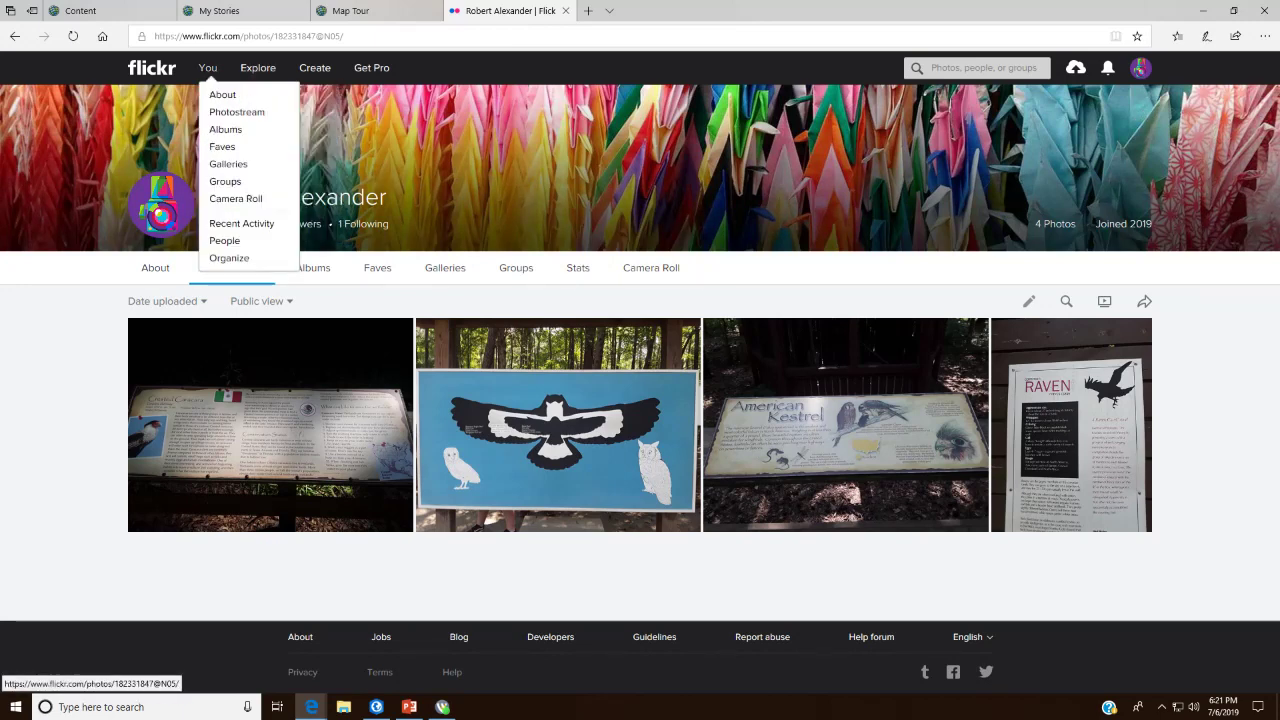
pyautogui.click(236, 198)
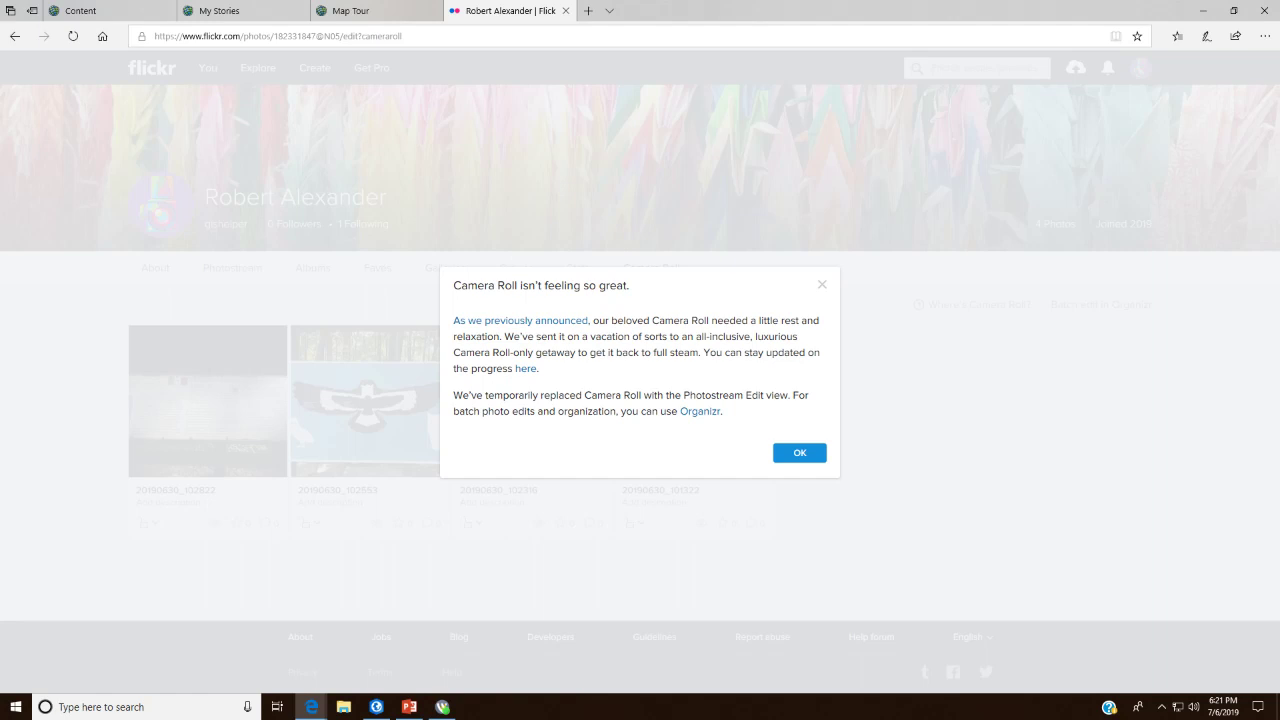
pyautogui.click(800, 453)
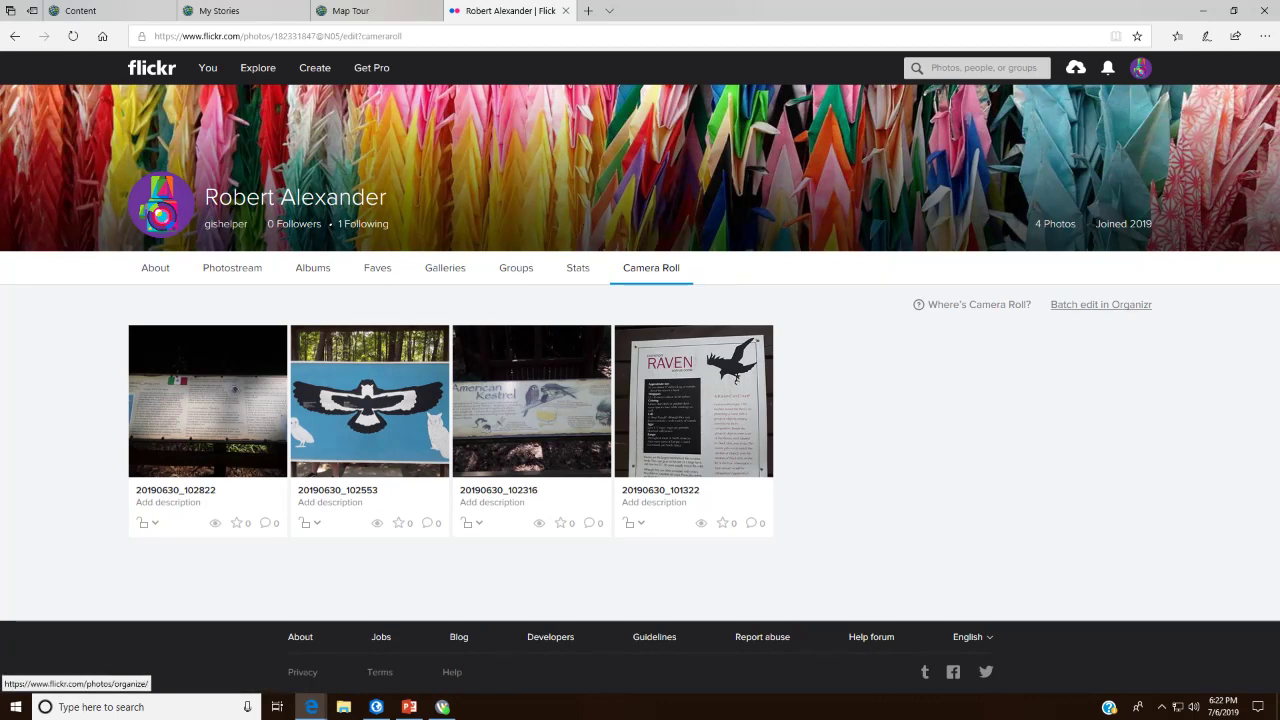
pyautogui.click(1101, 304)
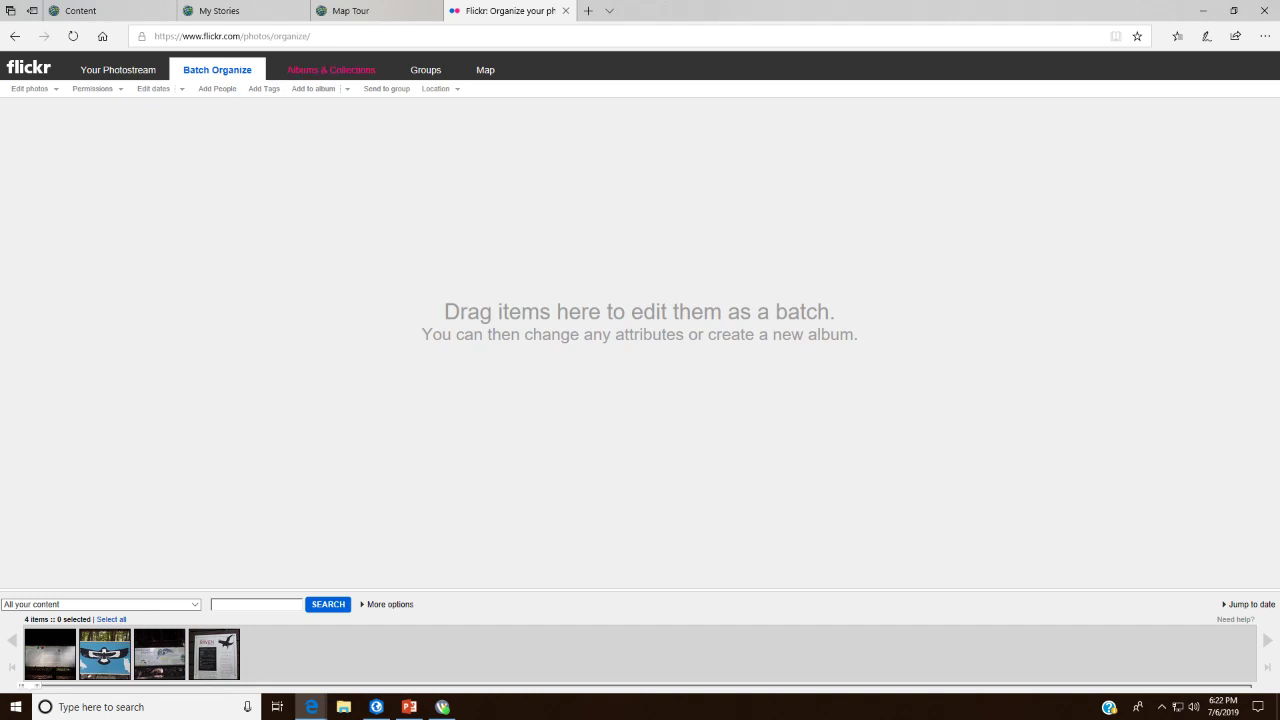
# Step: Check the existing albums and collections in Organizr and return to batch organizing
pyautogui.rightClick(316, 70)
pyautogui.click(316, 70)
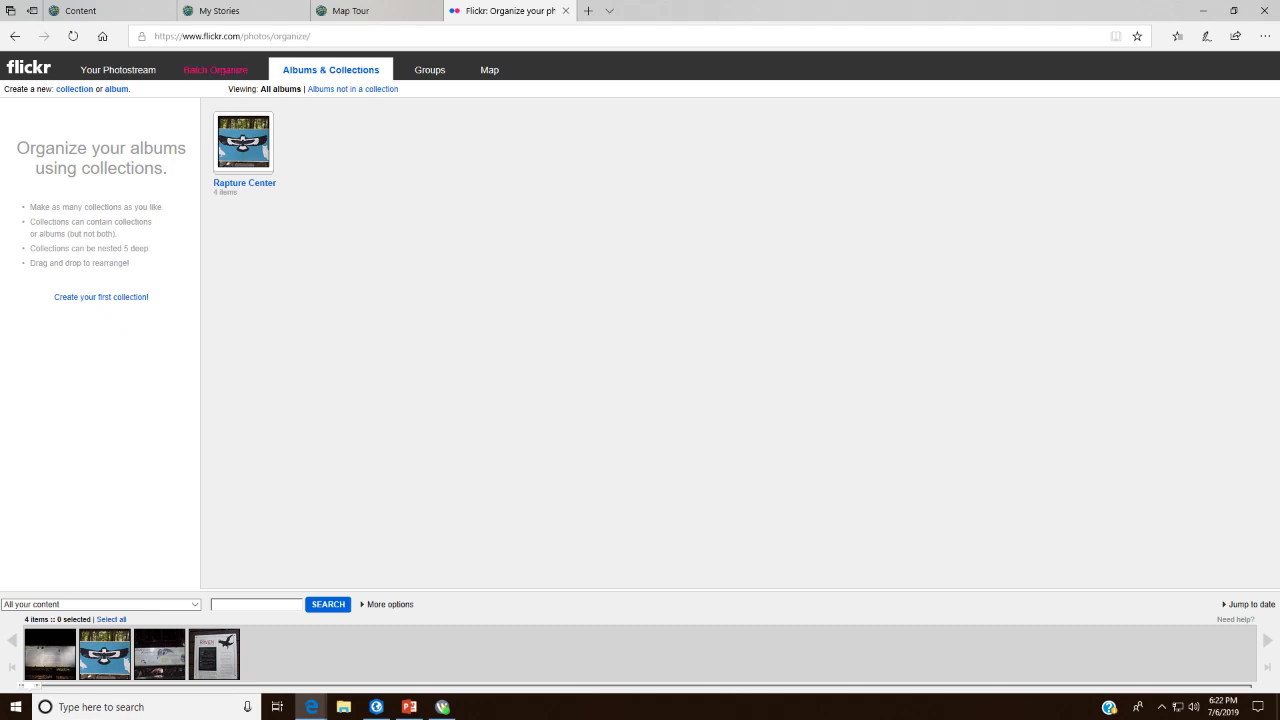
pyautogui.click(215, 70)
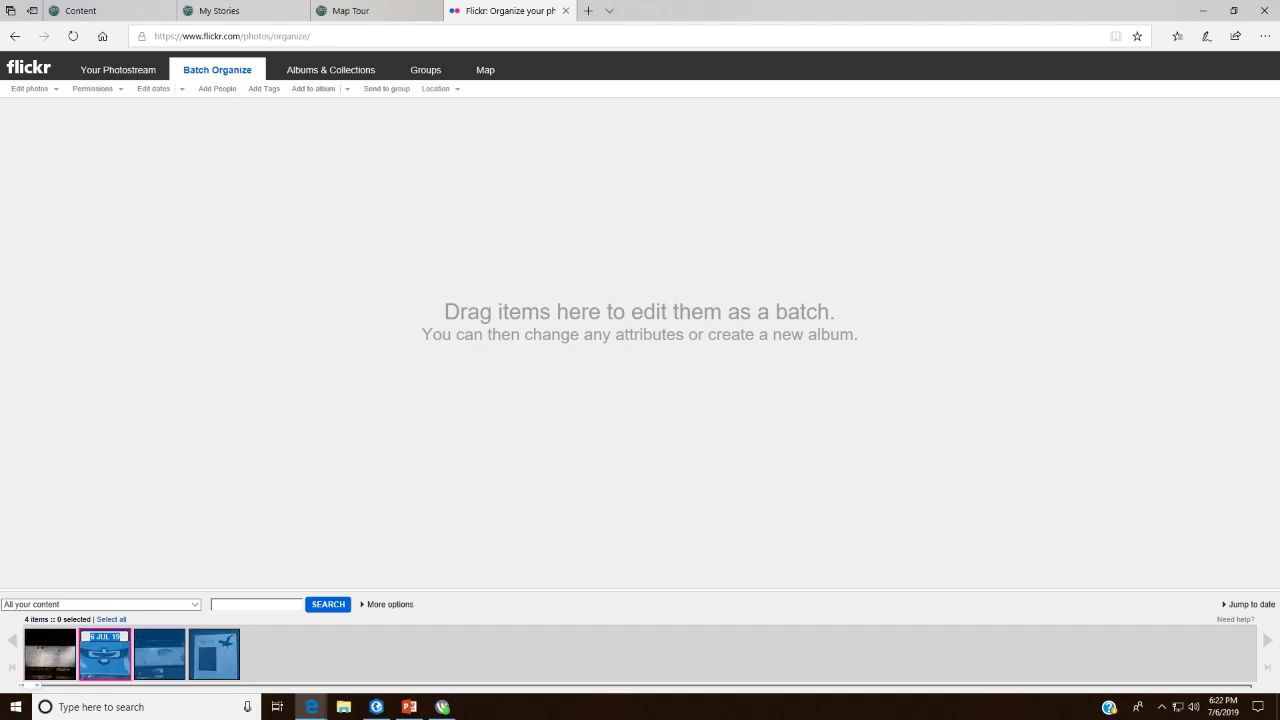
# Step: Place all four photos in the batch editing area and try adding them to an existing album
pyautogui.moveTo(160, 654)
pyautogui.mouseDown()
pyautogui.moveTo(195, 364)
pyautogui.moveTo(162, 540)
pyautogui.moveTo(165, 654)
pyautogui.mouseUp()
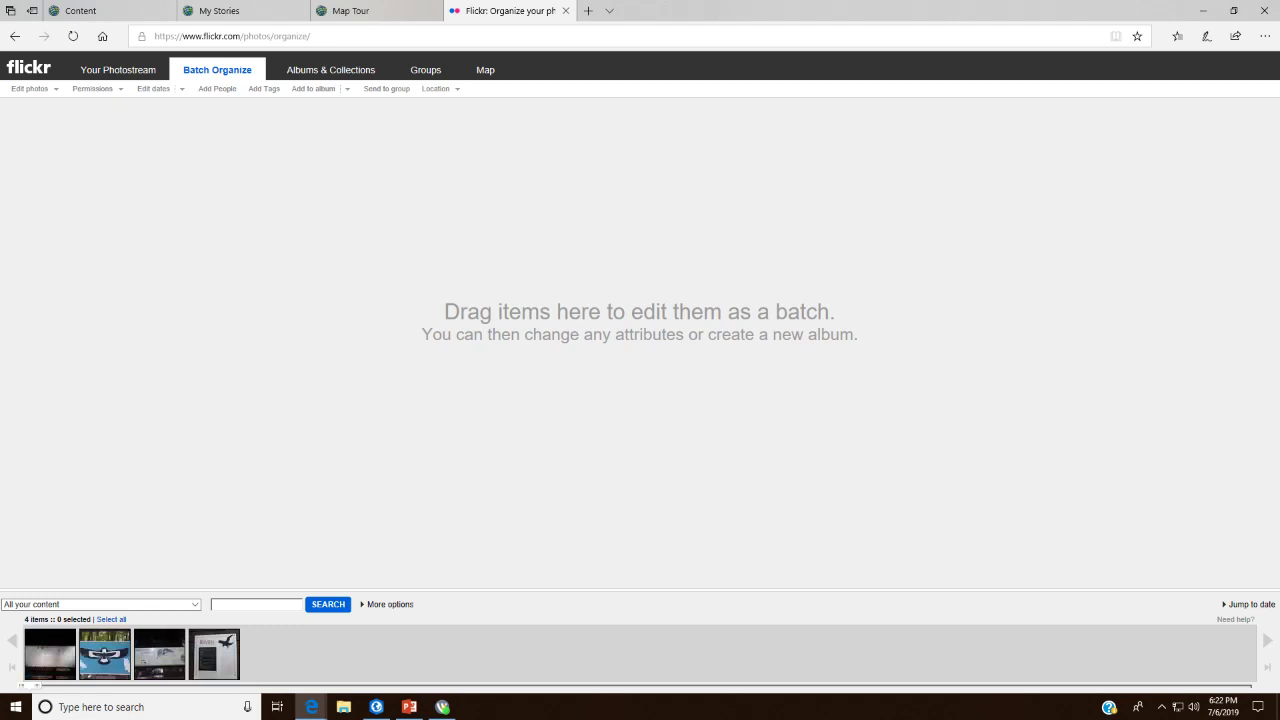
pyautogui.click(50, 654)
pyautogui.keyDown('shift'); pyautogui.click(214, 654); pyautogui.keyUp('shift')
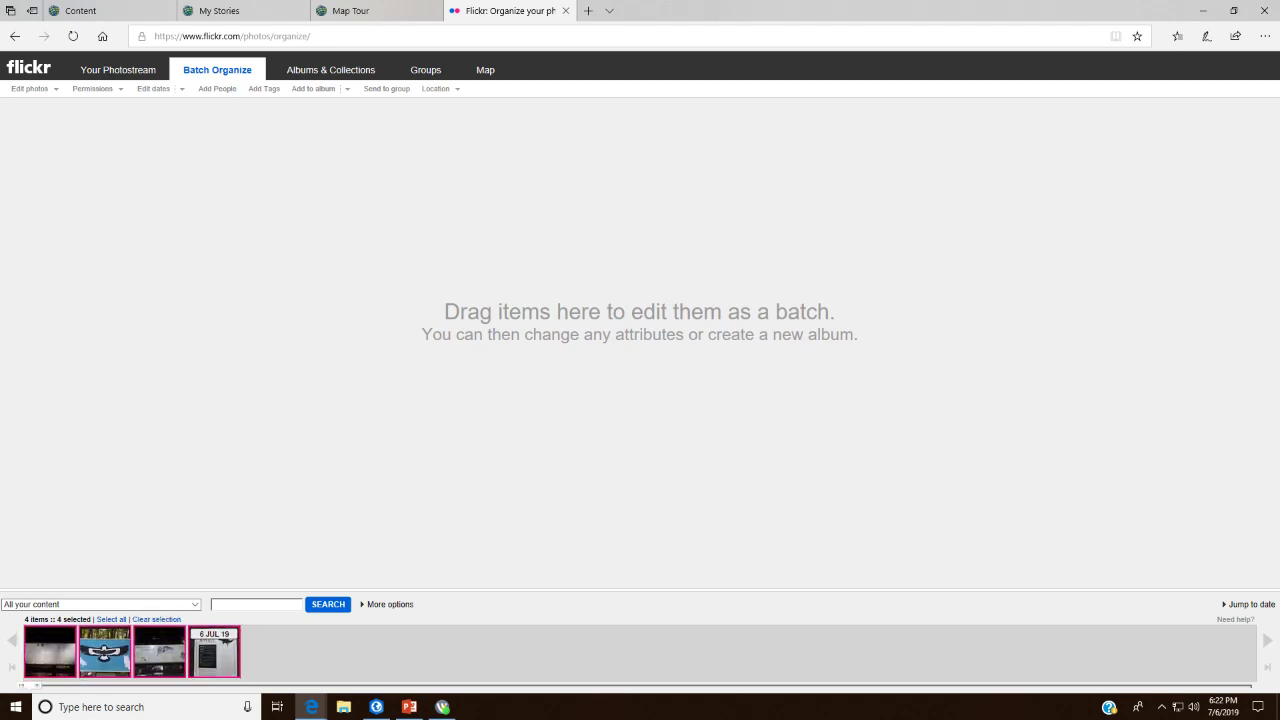
pyautogui.moveTo(214, 654); pyautogui.dragTo(263, 370)
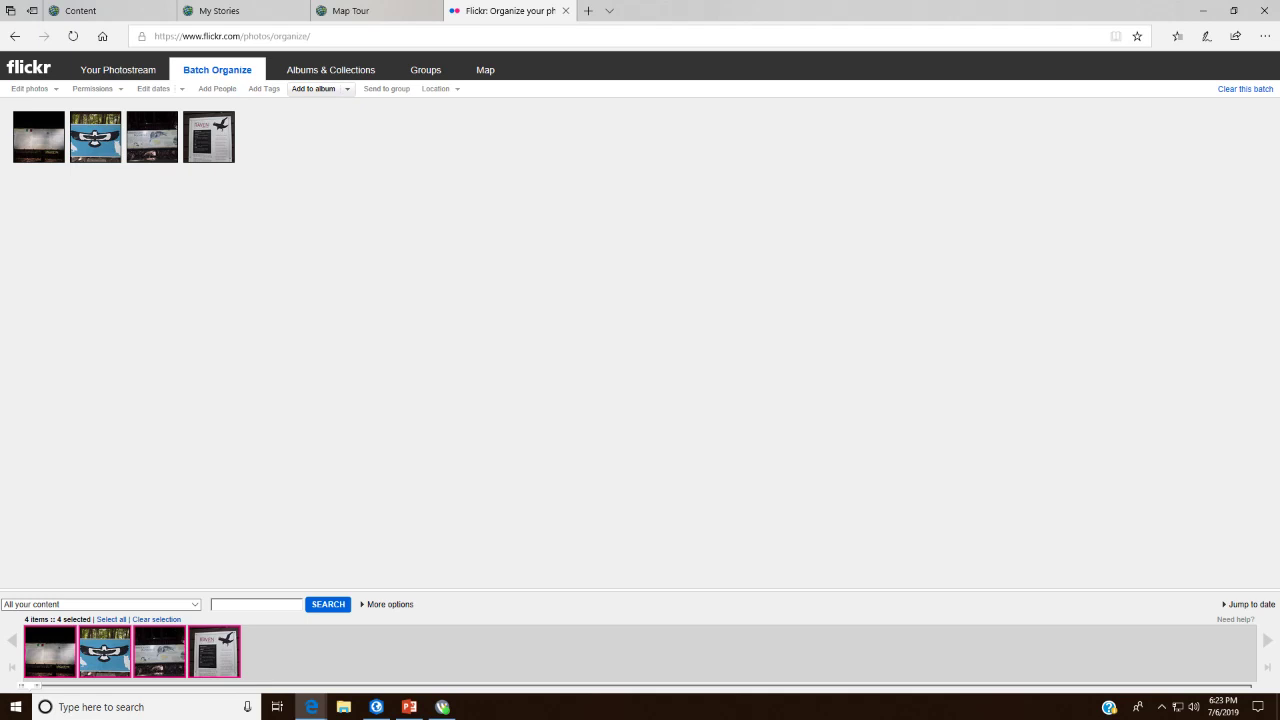
pyautogui.click(347, 89)
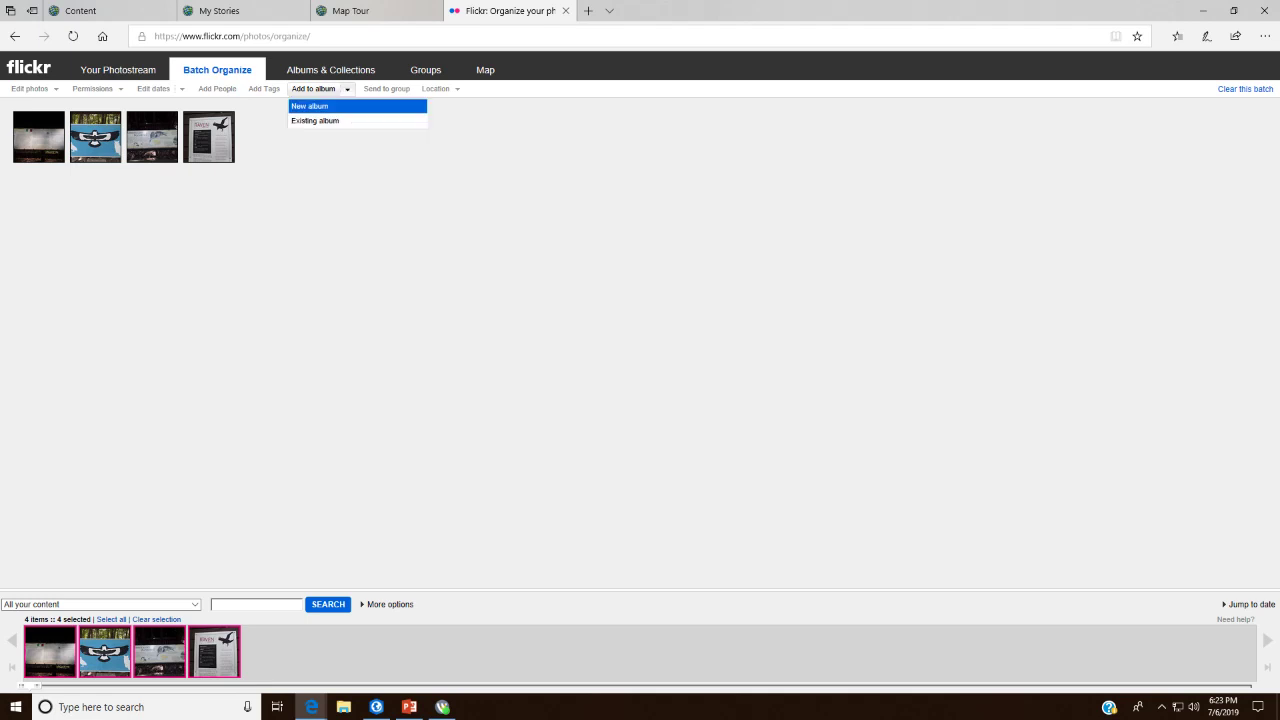
pyautogui.click(316, 121)
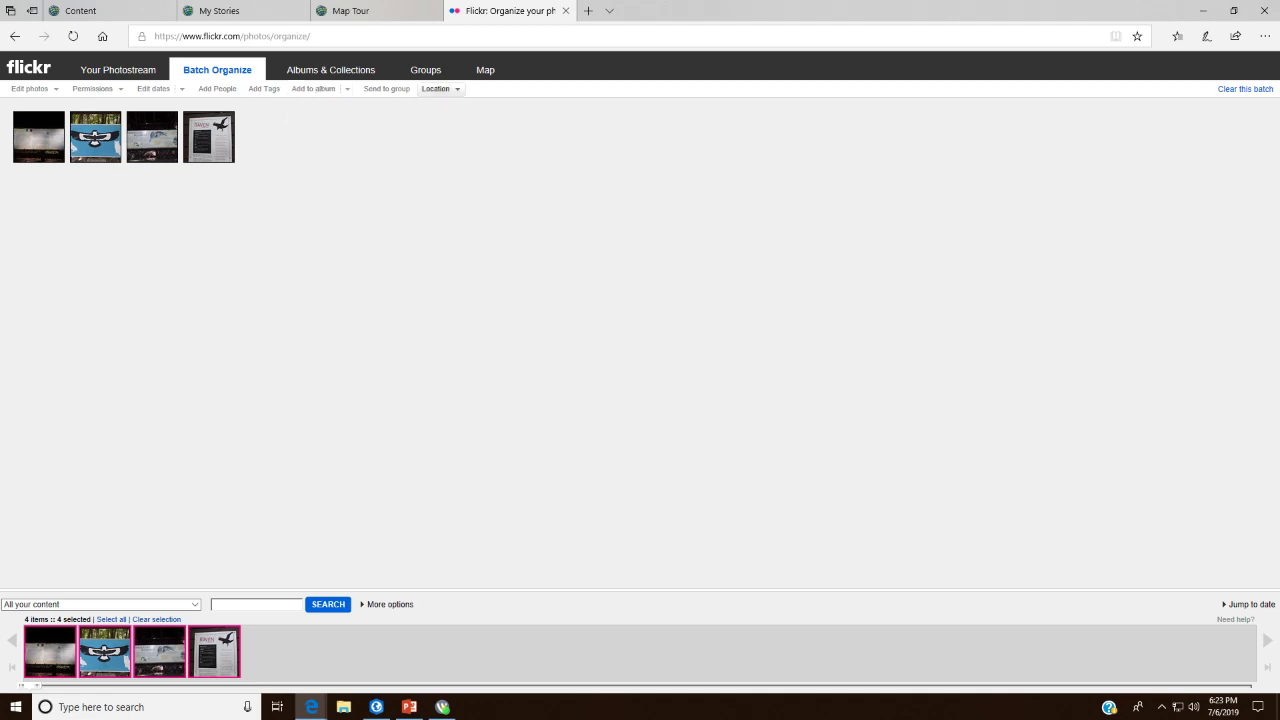
# Step: Change the geoprivacy of the batched photos so that Anyone (Recommended) can see where they were taken
pyautogui.click(437, 89)
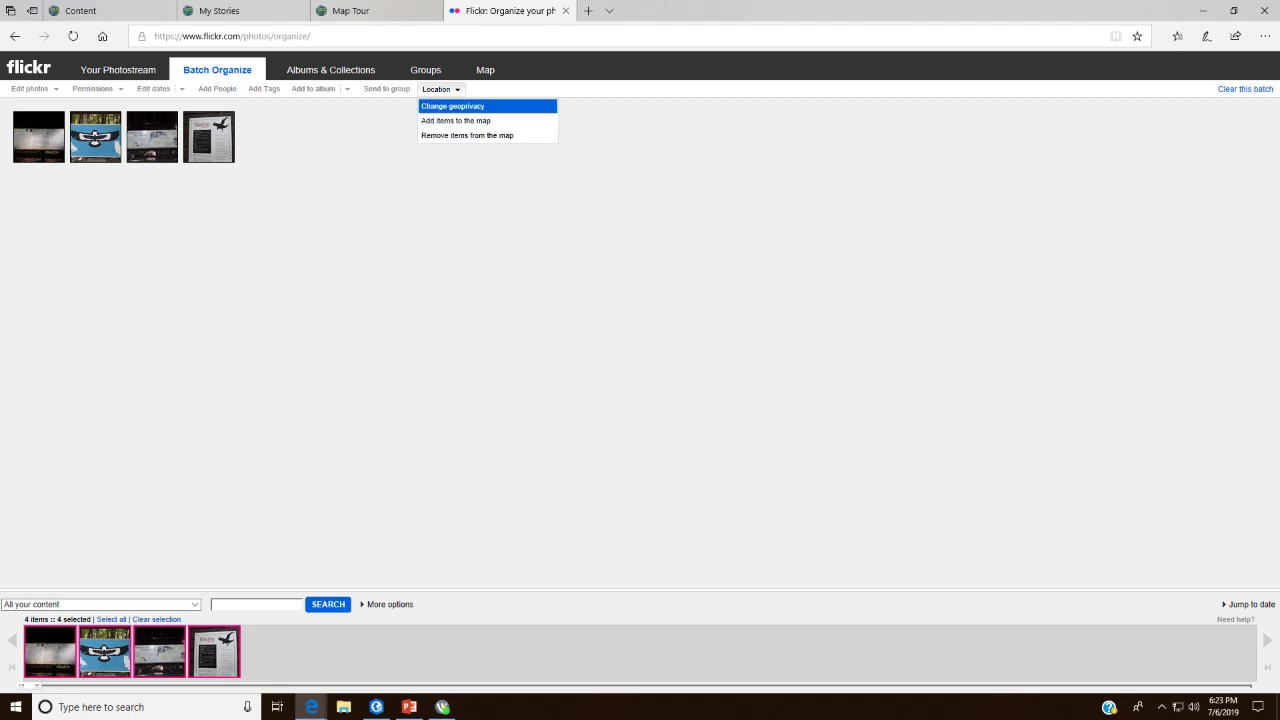
pyautogui.click(453, 106)
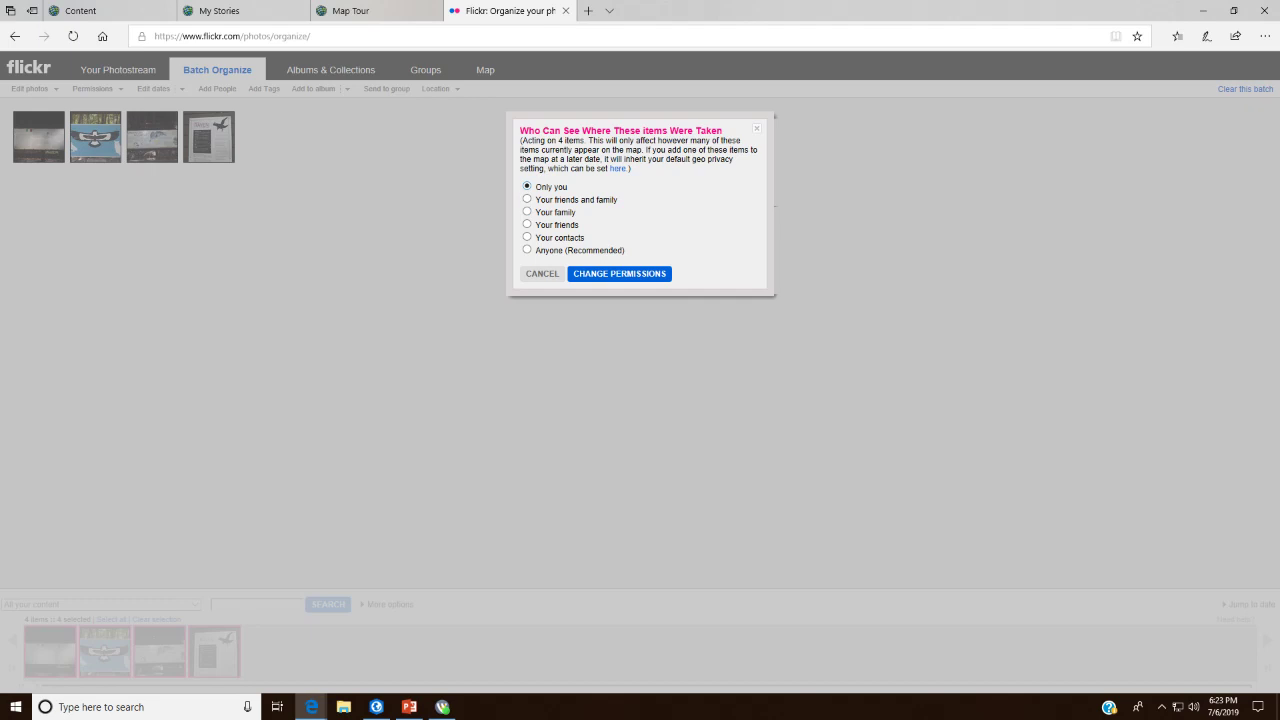
pyautogui.click(527, 250)
pyautogui.click(619, 273)
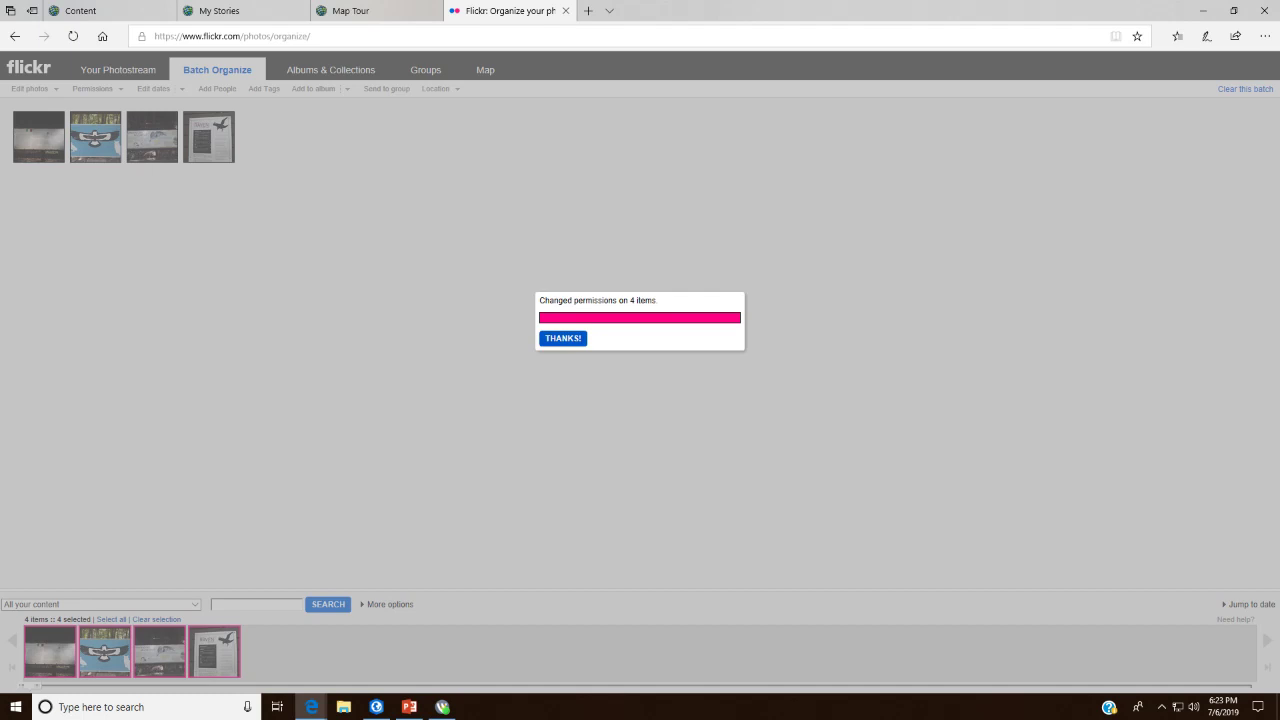
pyautogui.click(562, 338)
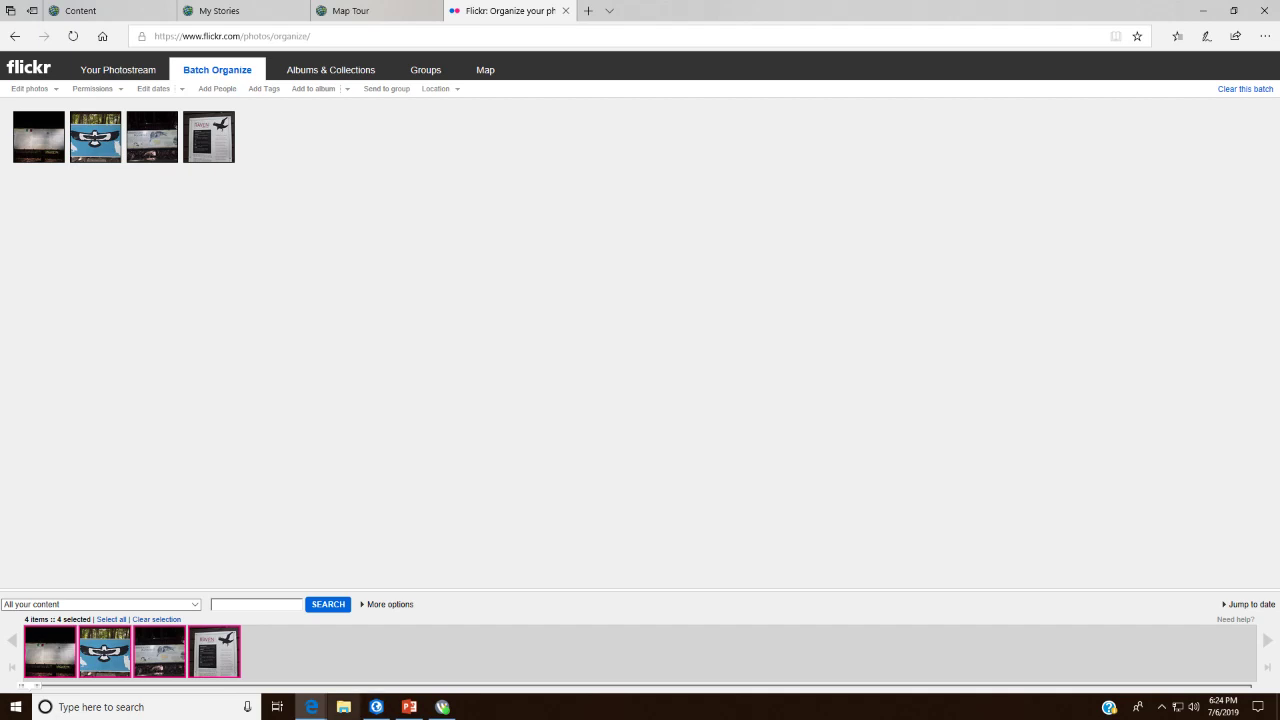
# Step: Switch to File Explorer and open the properties of photo 20190630_102316 in the Saved Pictures folder
pyautogui.moveTo(311, 707)
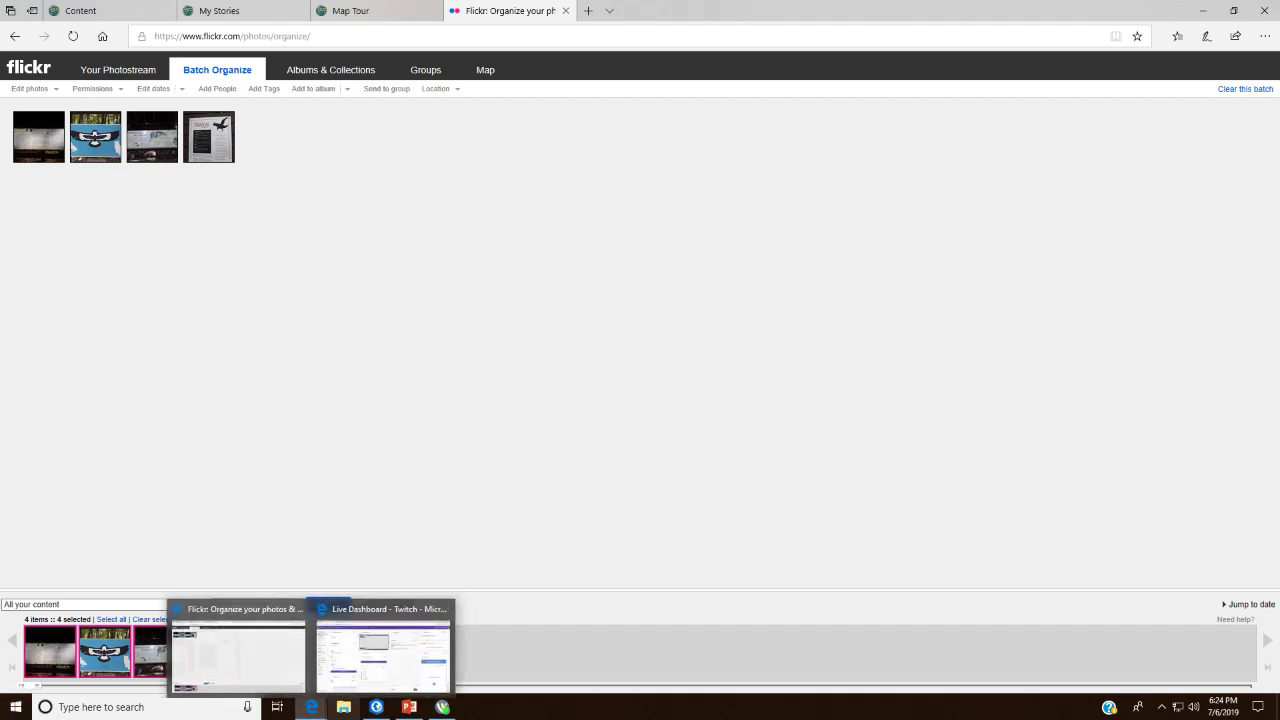
pyautogui.click(343, 707)
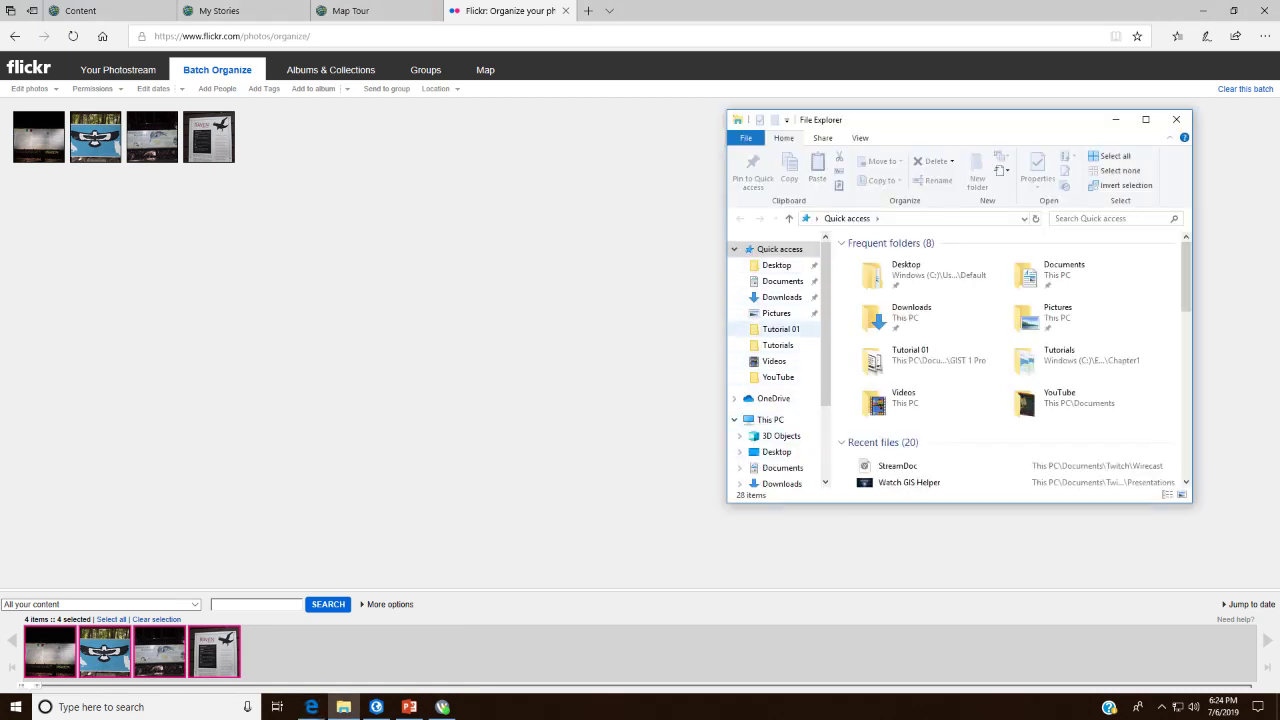
pyautogui.click(776, 313)
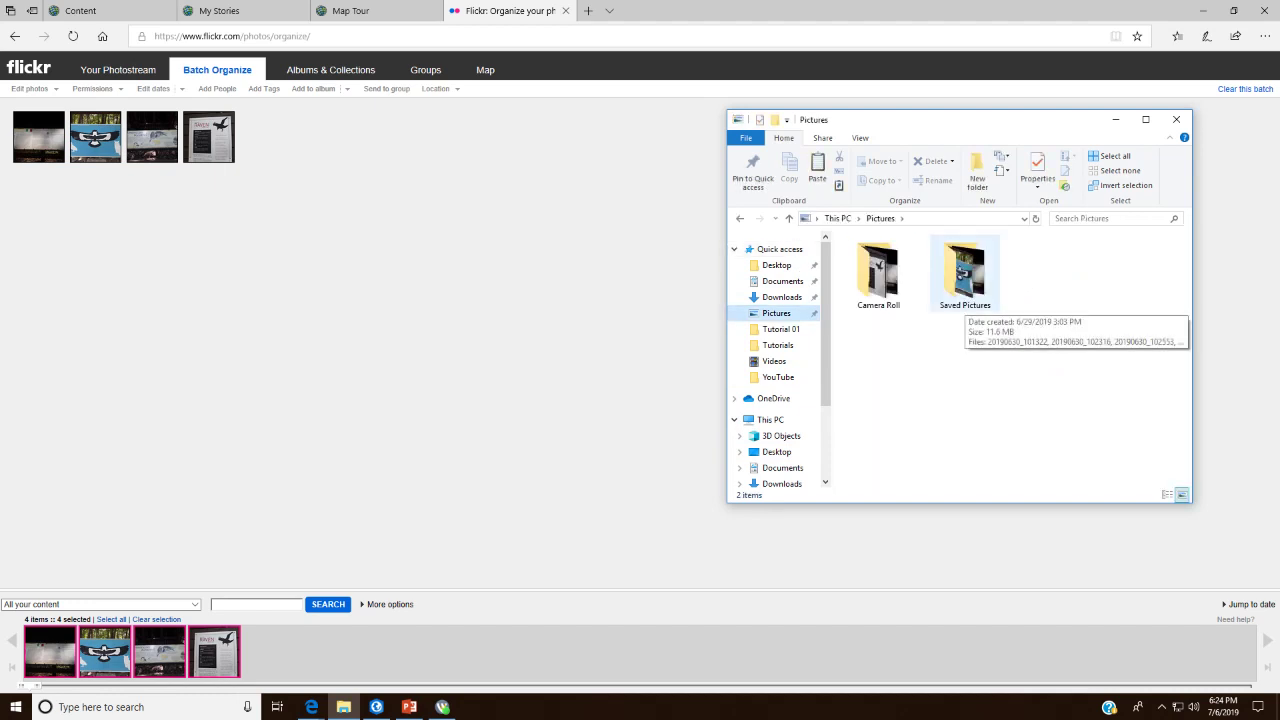
pyautogui.doubleClick(964, 272)
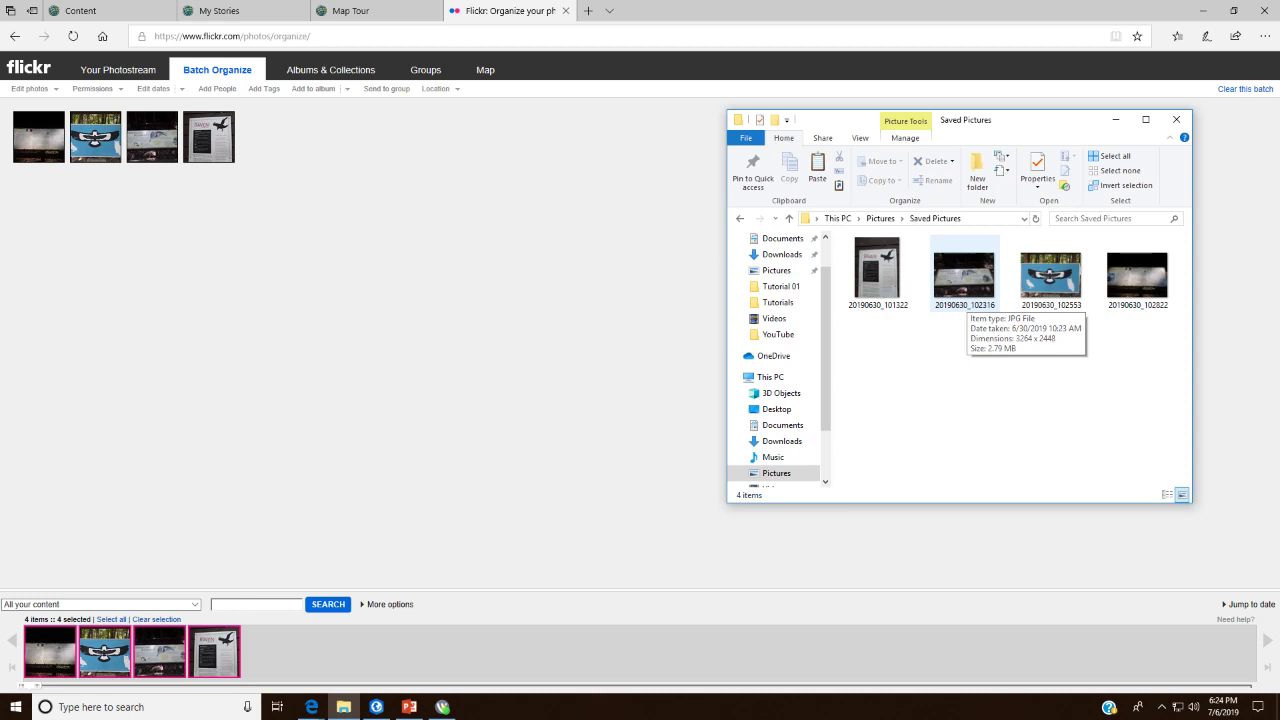
pyautogui.rightClick(965, 274)
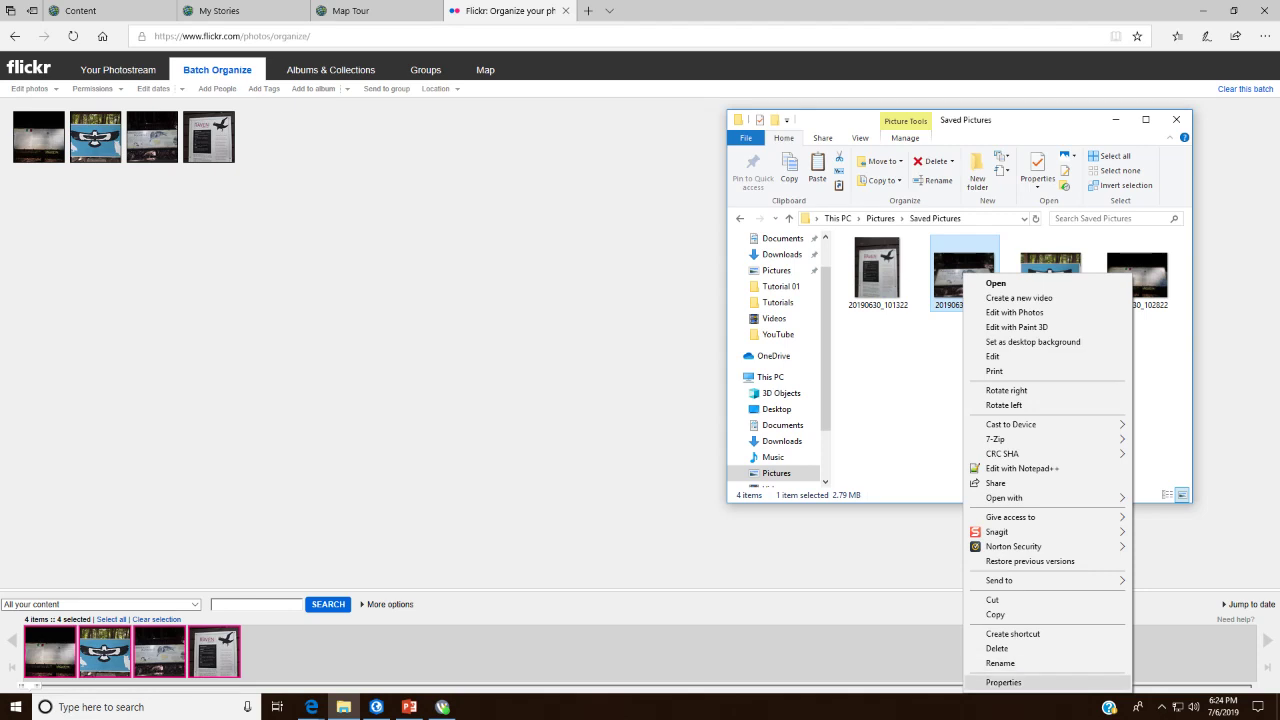
pyautogui.click(1003, 682)
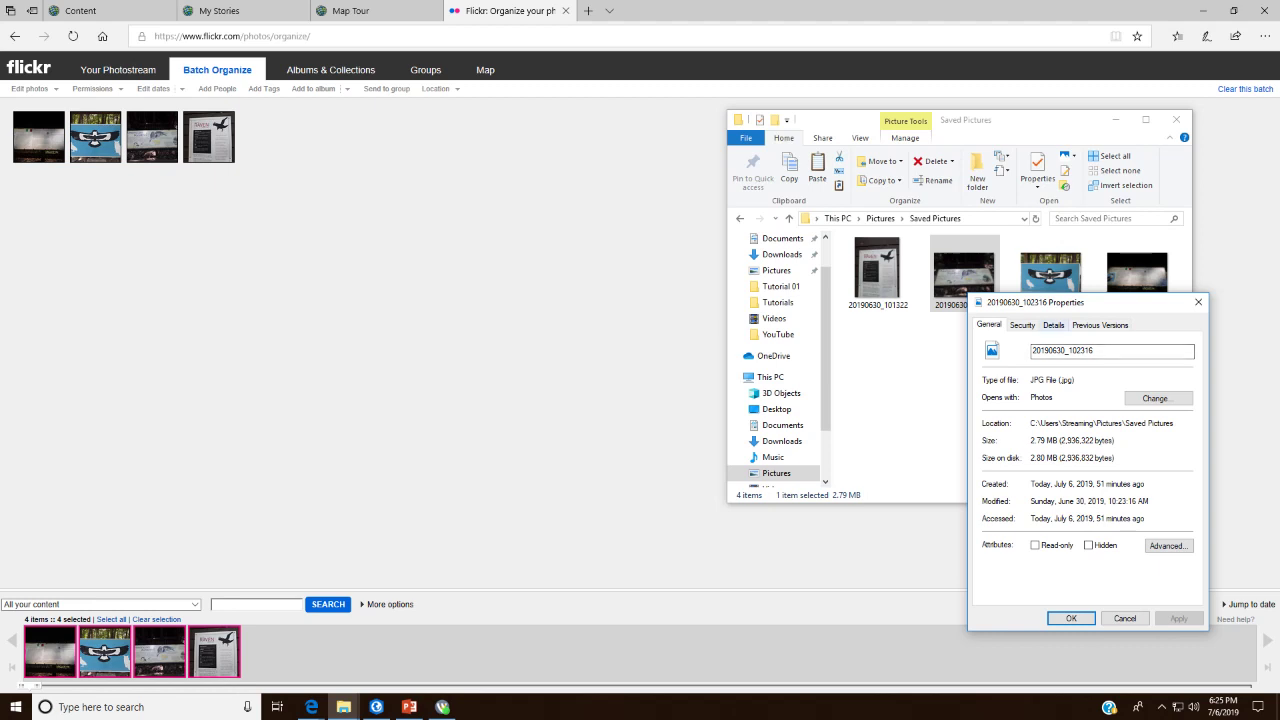
# Step: Examine the photo's detailed metadata down to its GPS coordinates, and close the properties and File Explorer windows
pyautogui.click(1053, 325)
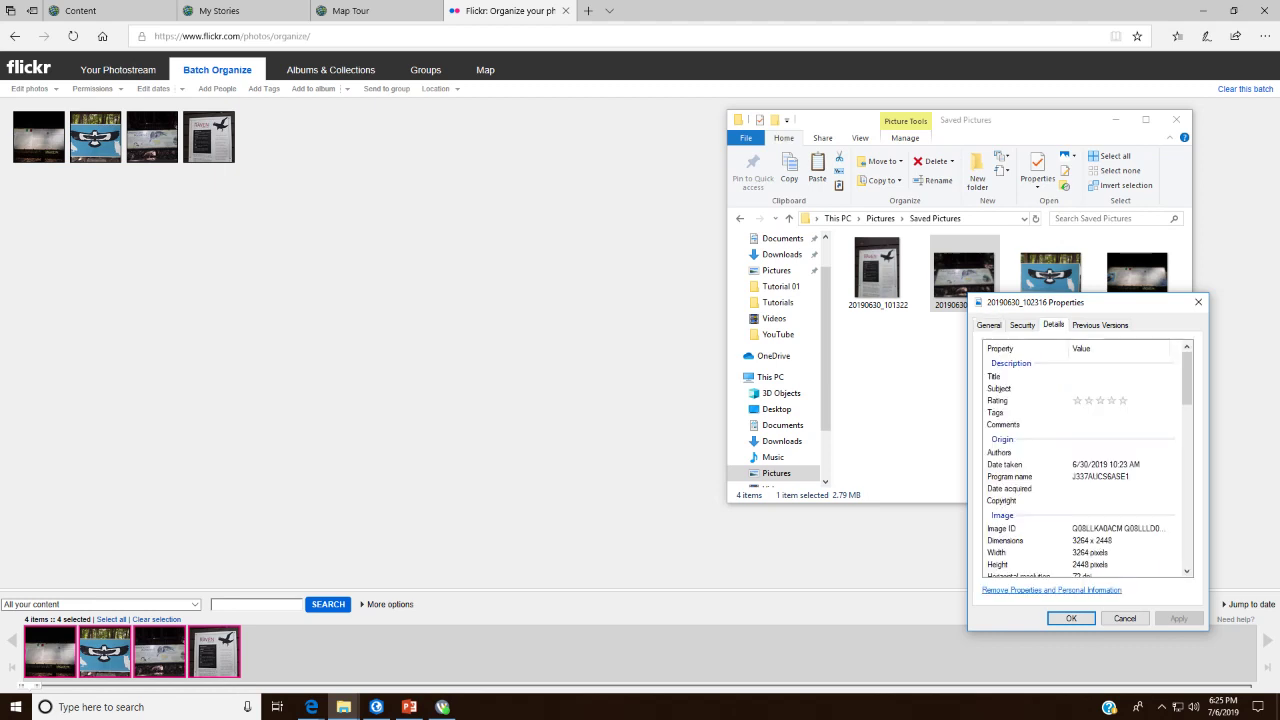
pyautogui.press('Down')
pyautogui.press('Down')
pyautogui.press('Down')
pyautogui.press('Down')
pyautogui.press('Down')
pyautogui.press('Down')
pyautogui.press('Down')
pyautogui.press('Down')
pyautogui.press('Down')
pyautogui.press('Down')
pyautogui.press('Down')
pyautogui.press('Down')
pyautogui.press('Down')
pyautogui.press('Down')
pyautogui.press('Down')
pyautogui.press('Down')
pyautogui.press('Down')
pyautogui.press('Down')
pyautogui.press('Down')
pyautogui.press('Down')
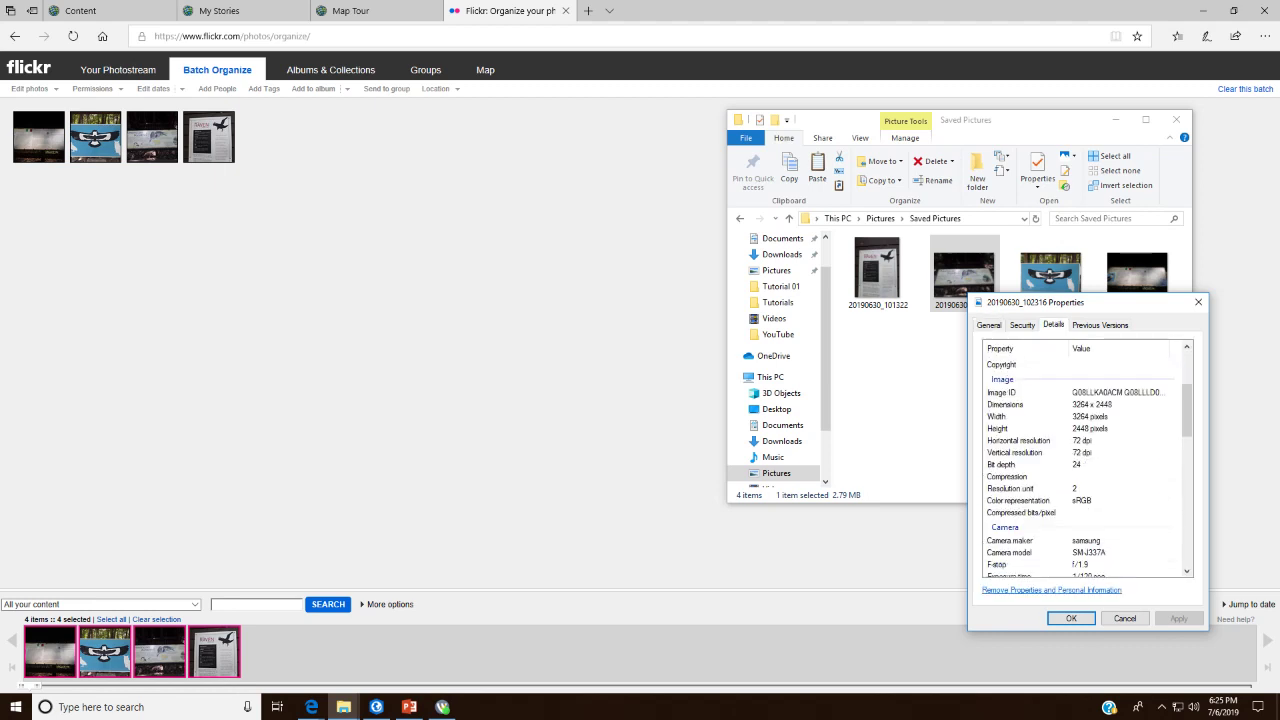
pyautogui.press('Down')
pyautogui.press('Down')
pyautogui.press('Down')
pyautogui.press('Down')
pyautogui.press('Down')
pyautogui.press('Down')
pyautogui.press('Down')
pyautogui.press('Down')
pyautogui.press('Down')
pyautogui.press('Down')
pyautogui.press('Down')
pyautogui.press('Down')
pyautogui.press('Down')
pyautogui.press('Down')
pyautogui.press('Down')
pyautogui.press('Down')
pyautogui.press('Down')
pyautogui.press('Down')
pyautogui.press('Down')
pyautogui.press('Down')
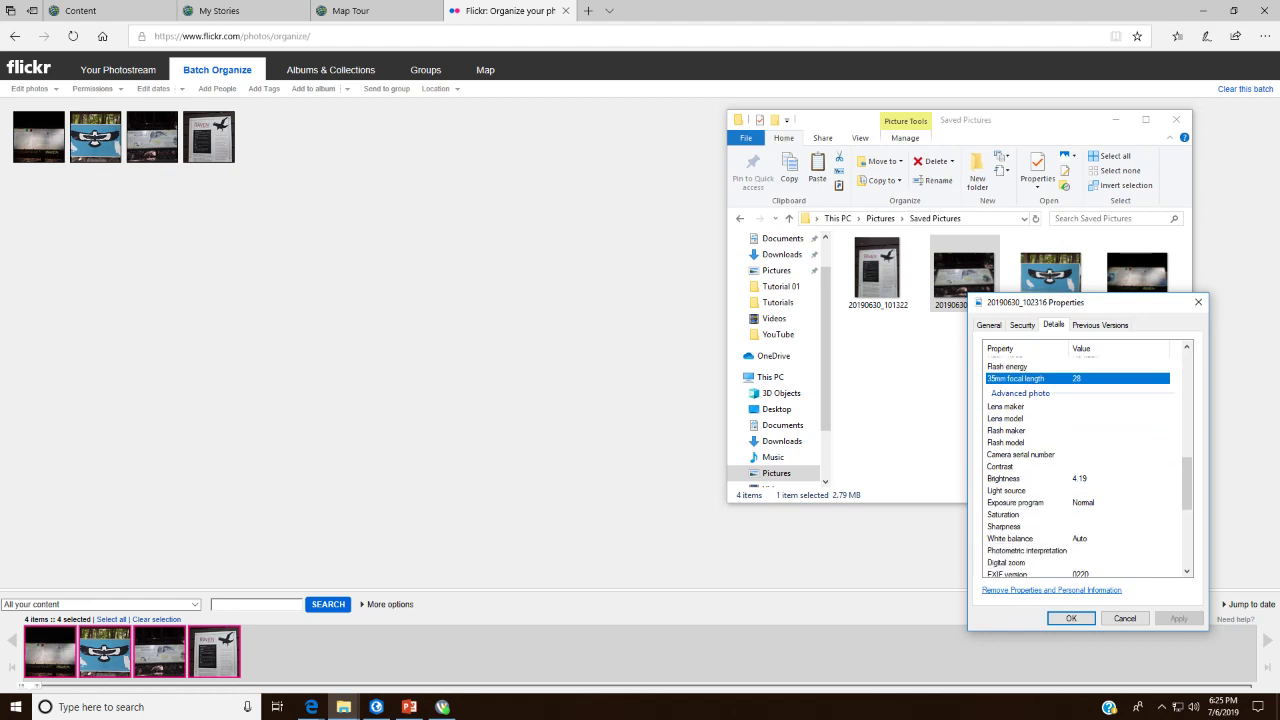
pyautogui.press('Down')
pyautogui.press('Down')
pyautogui.press('Down')
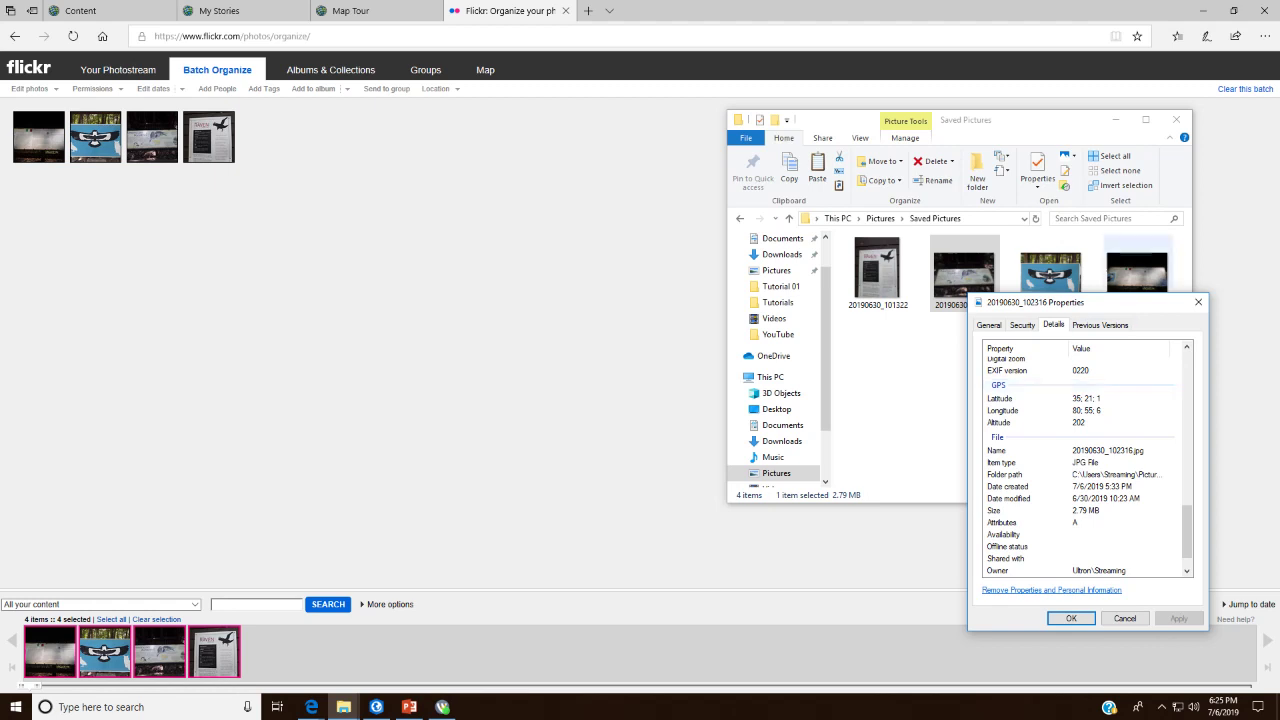
pyautogui.click(1198, 302)
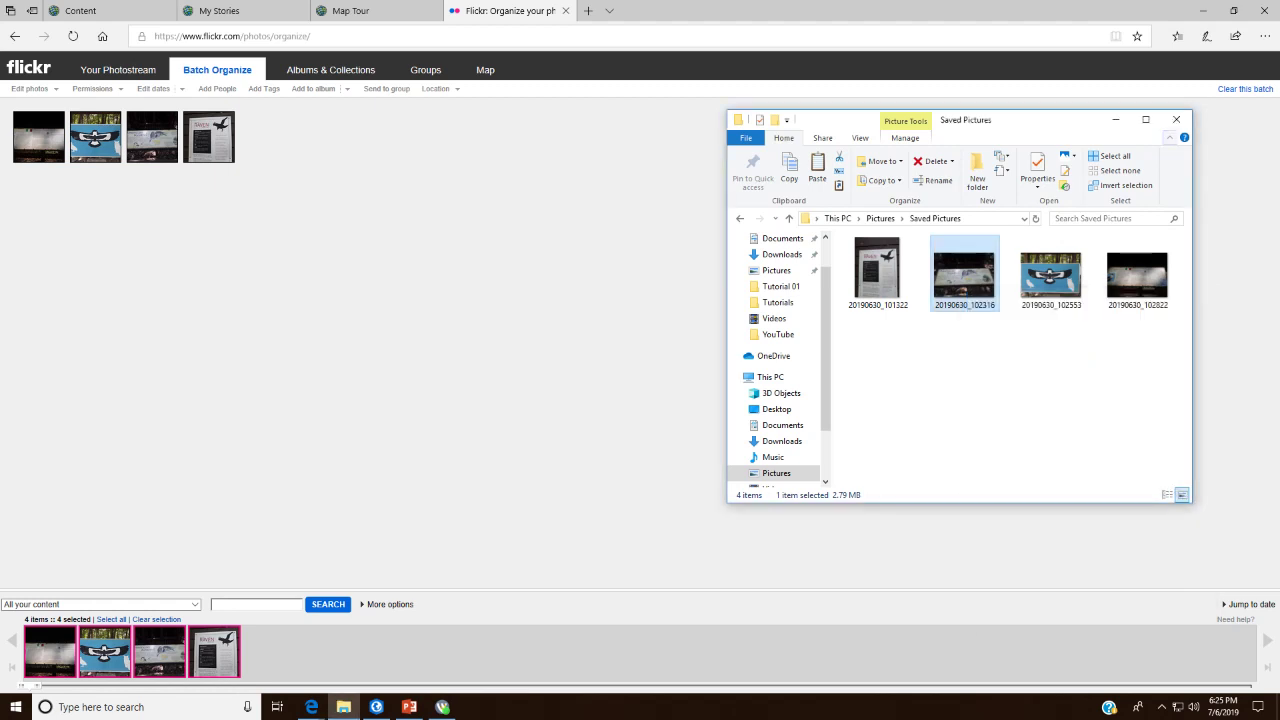
pyautogui.click(1176, 119)
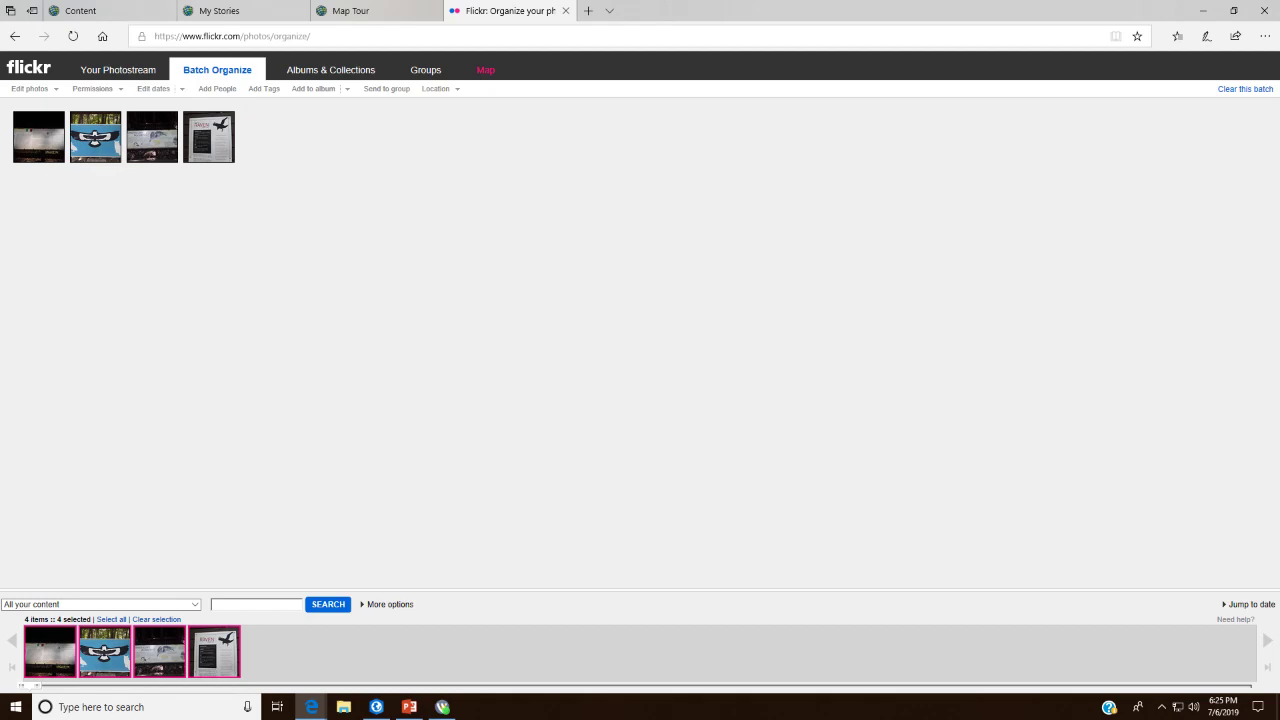
# Step: Examine where the four photos are placed on the Organizr map, both in close-up and in the surrounding area
pyautogui.click(485, 69)
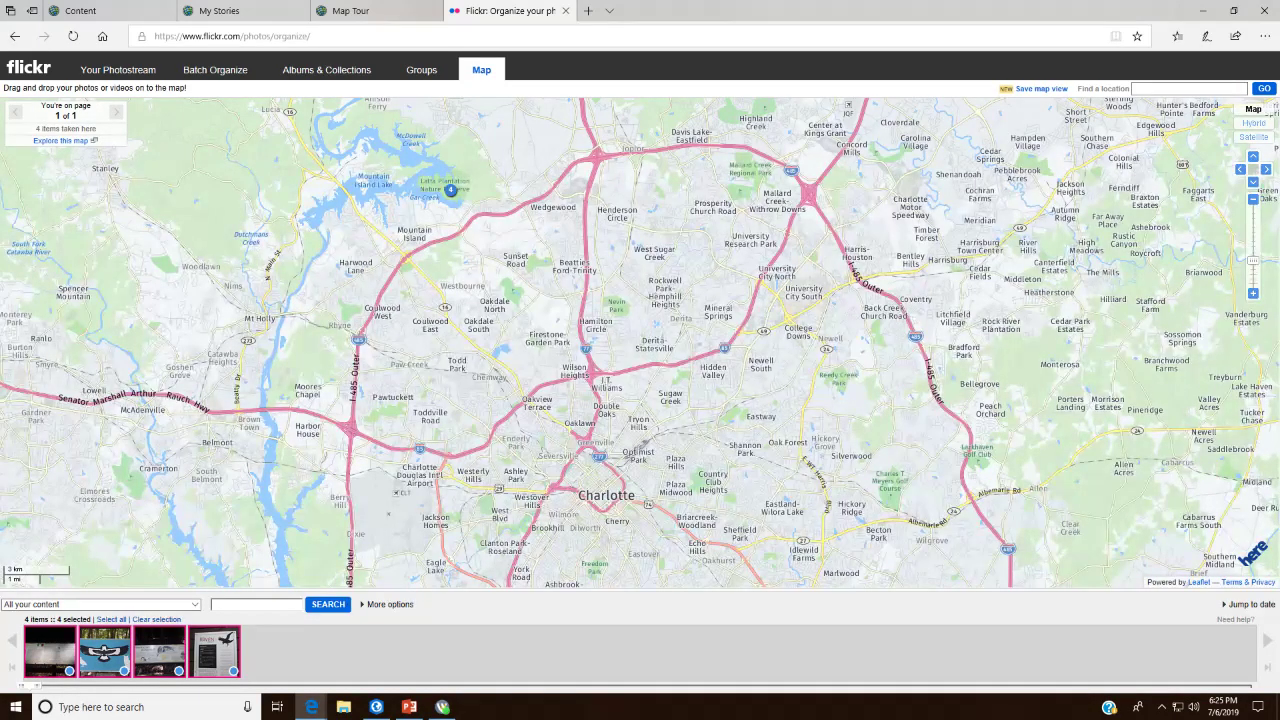
pyautogui.scroll(1, 450, 195)
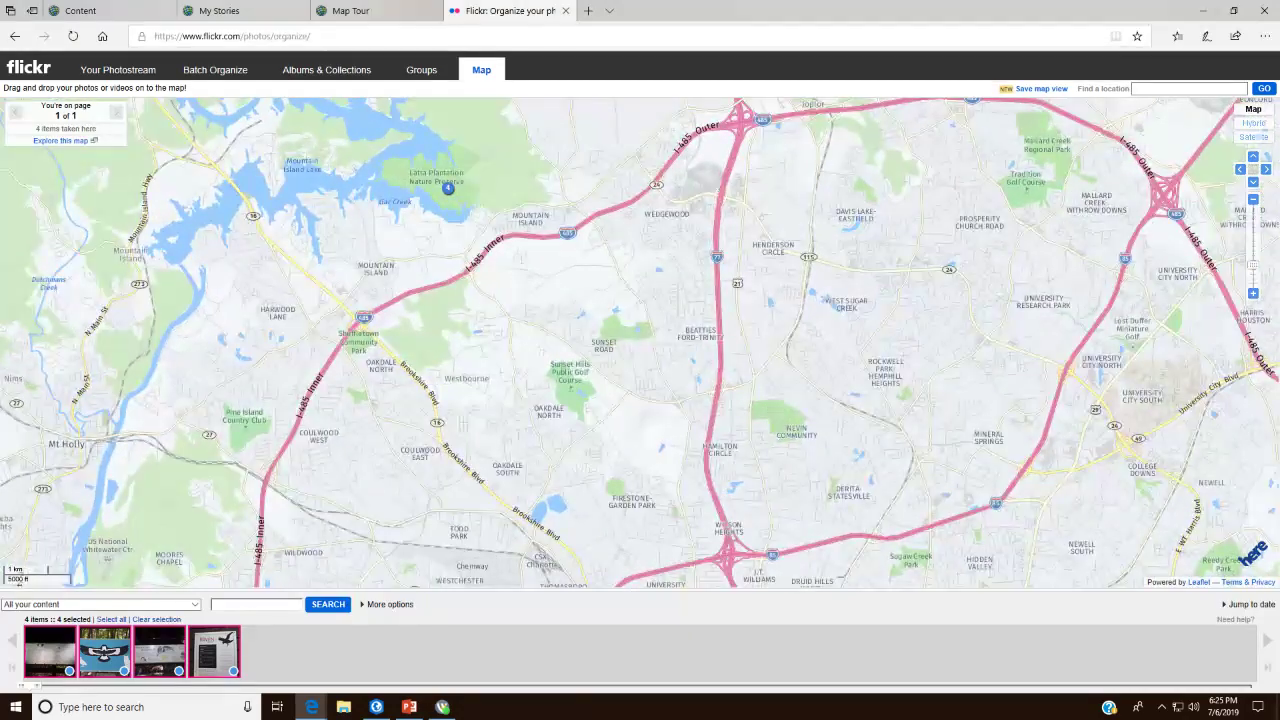
pyautogui.scroll(4, 450, 192)
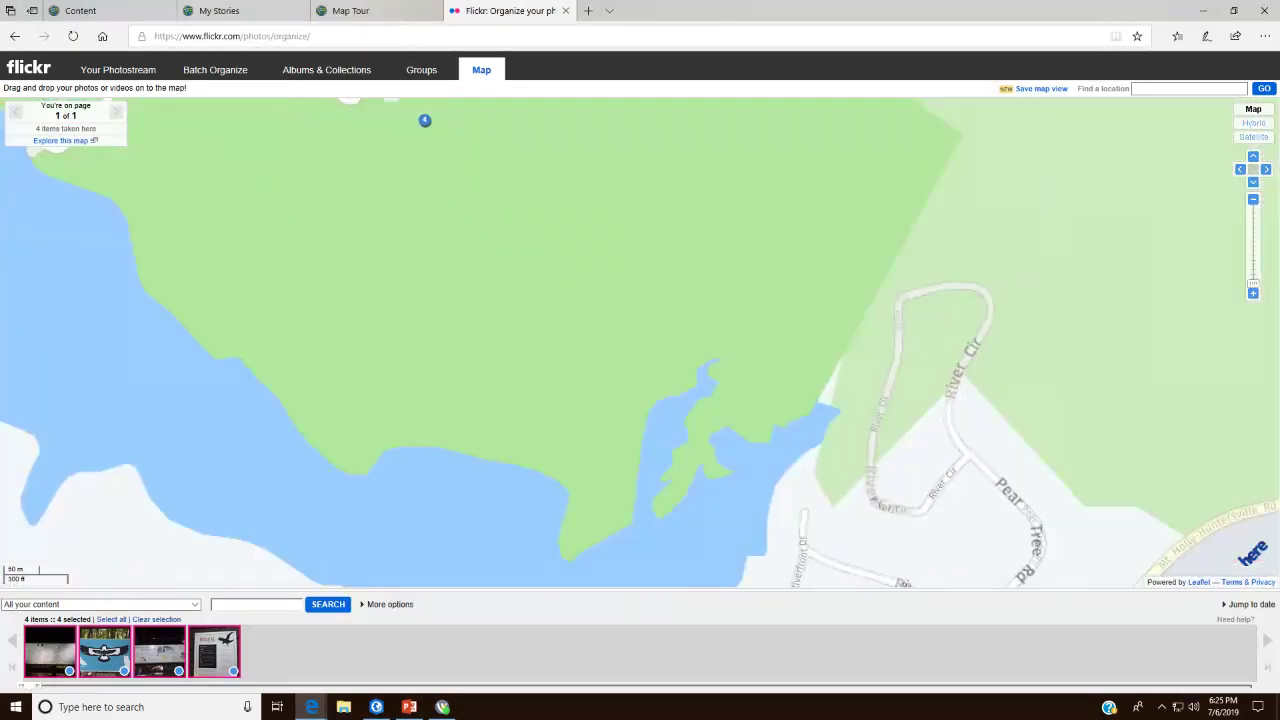
pyautogui.click(424, 120)
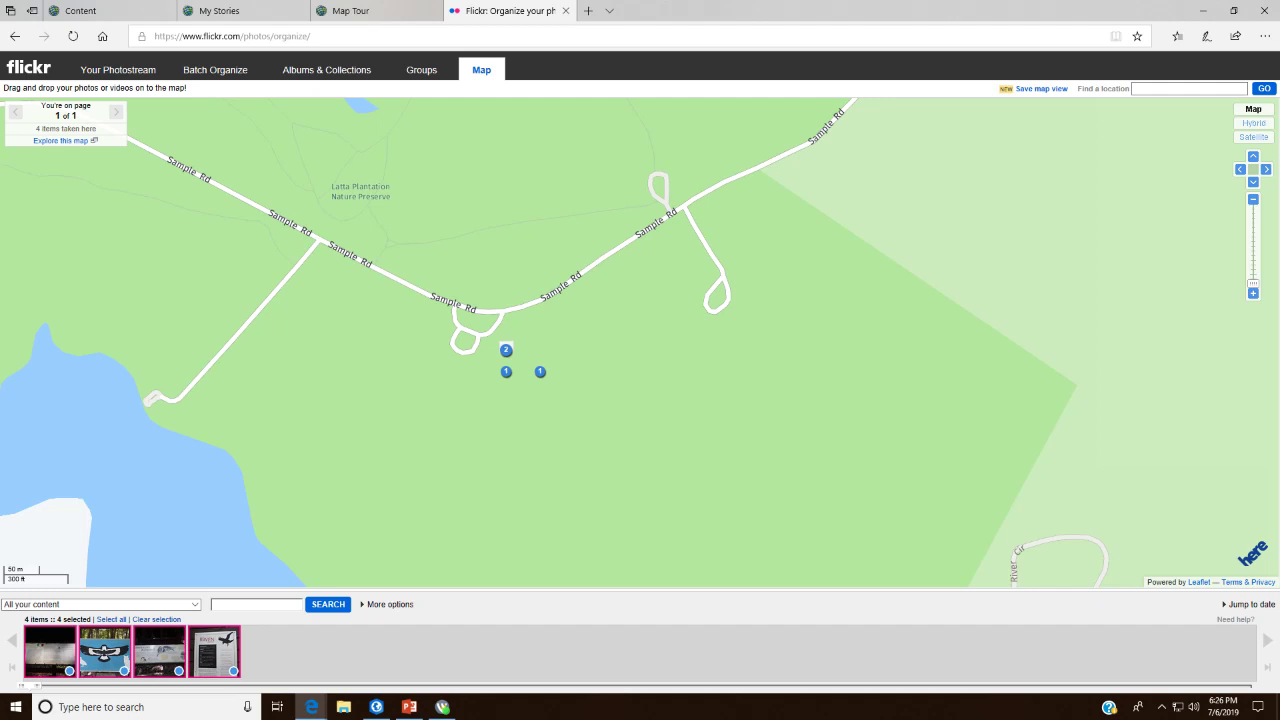
pyautogui.scroll(-3, 540, 384)
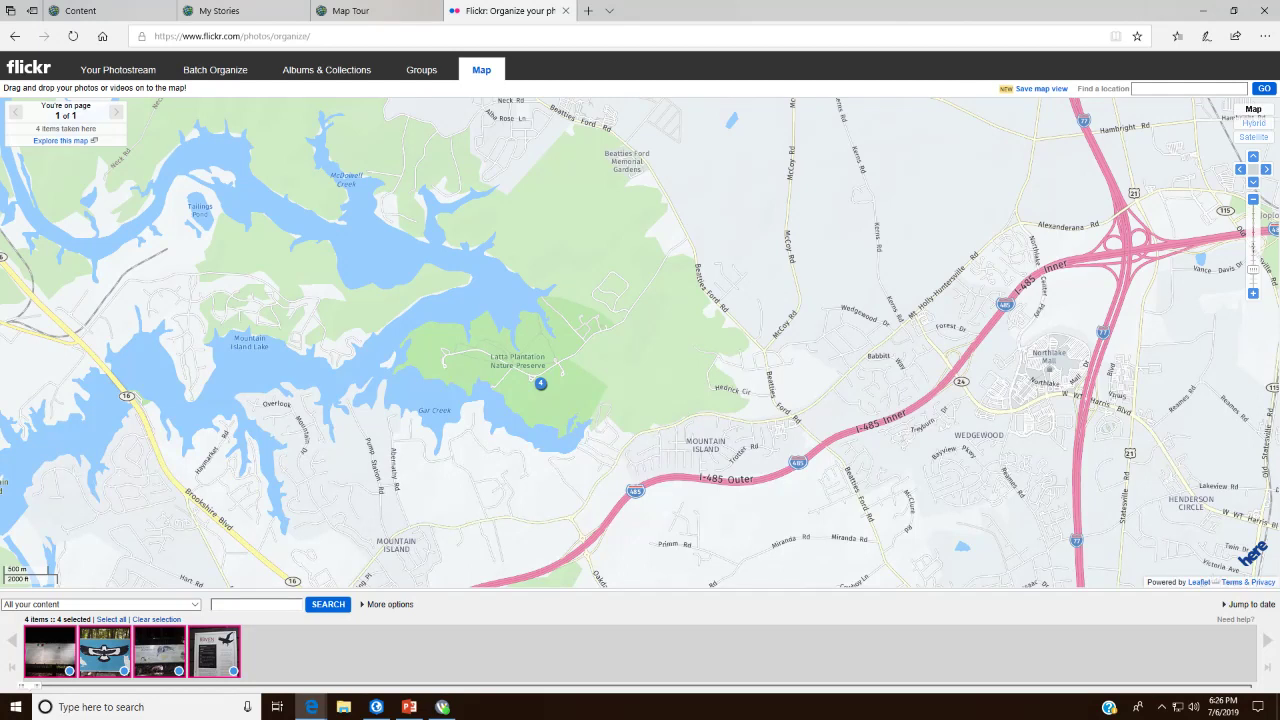
# Step: Return to the Map Tour's Flickr import and look up the user name gishelper
pyautogui.click(360, 11)
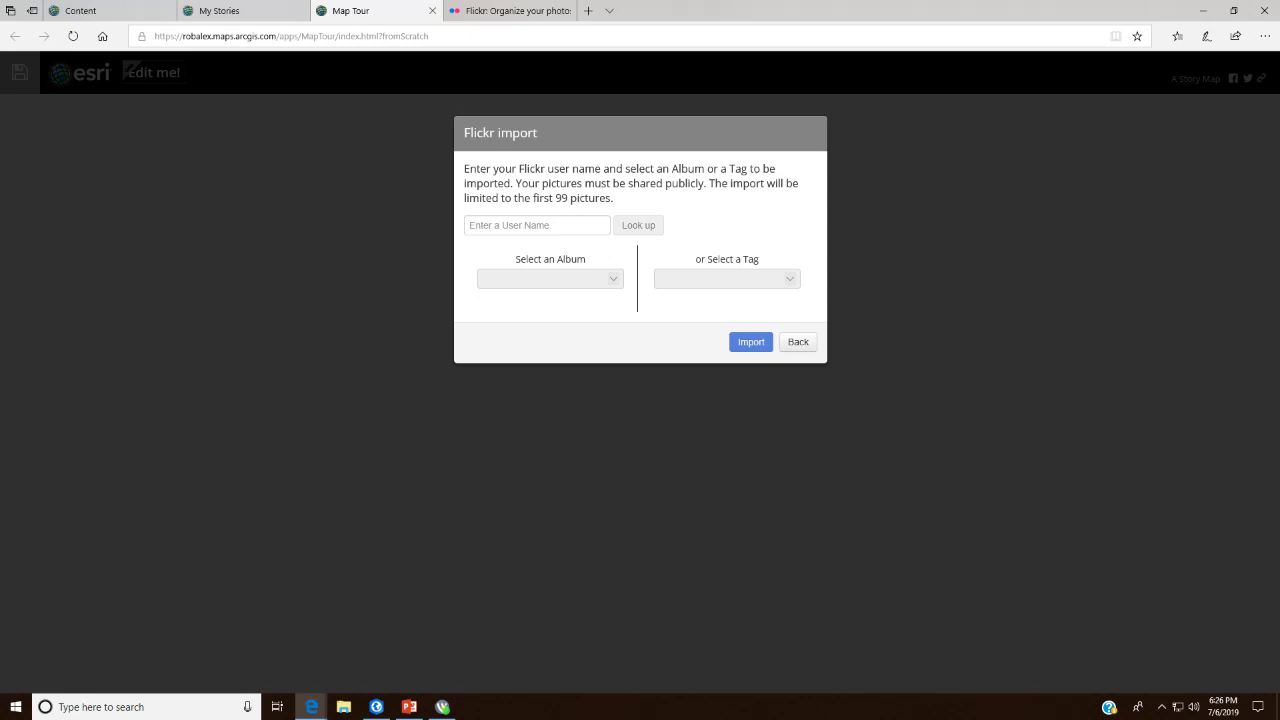
pyautogui.click(537, 225)
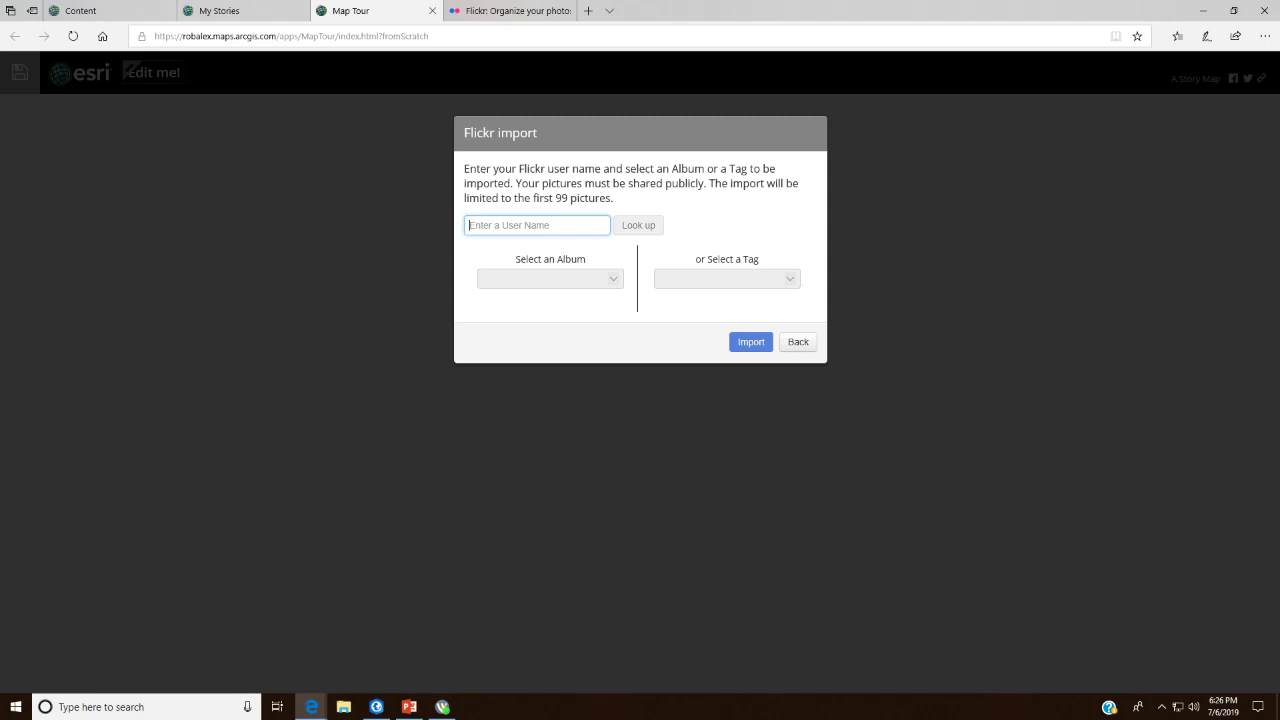
pyautogui.write('gish')
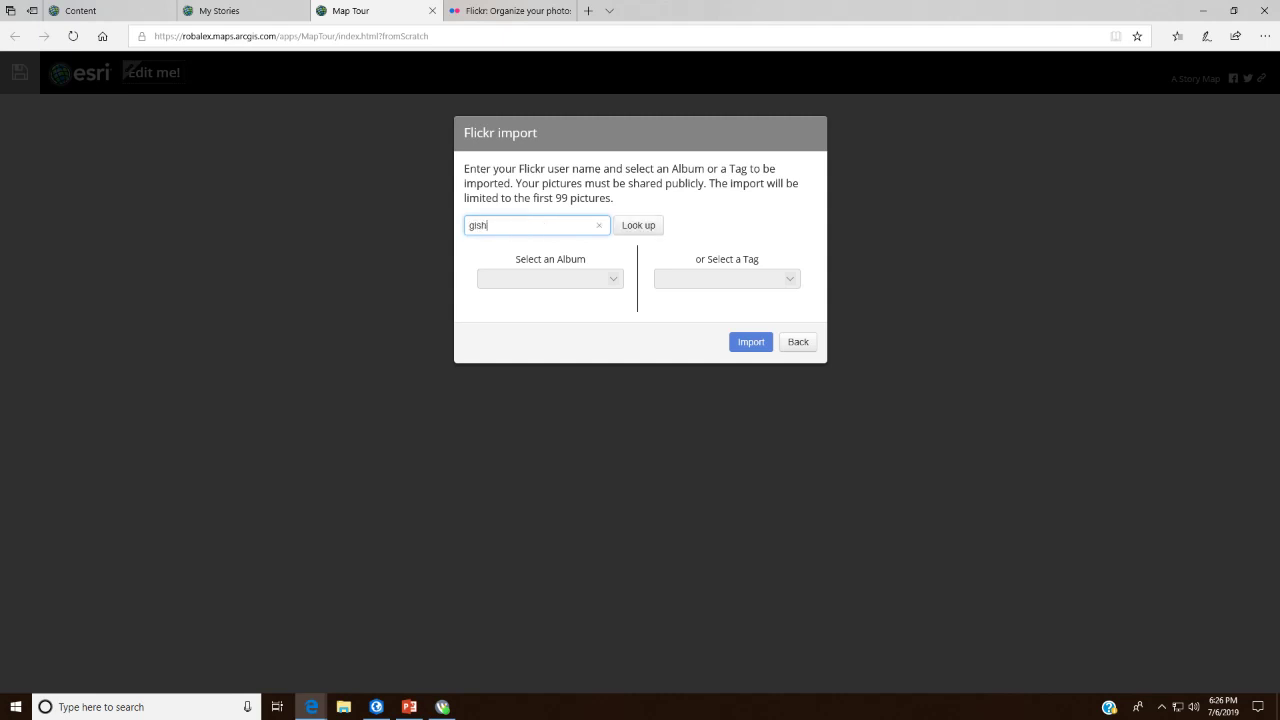
pyautogui.write('elper')
pyautogui.press('Return')
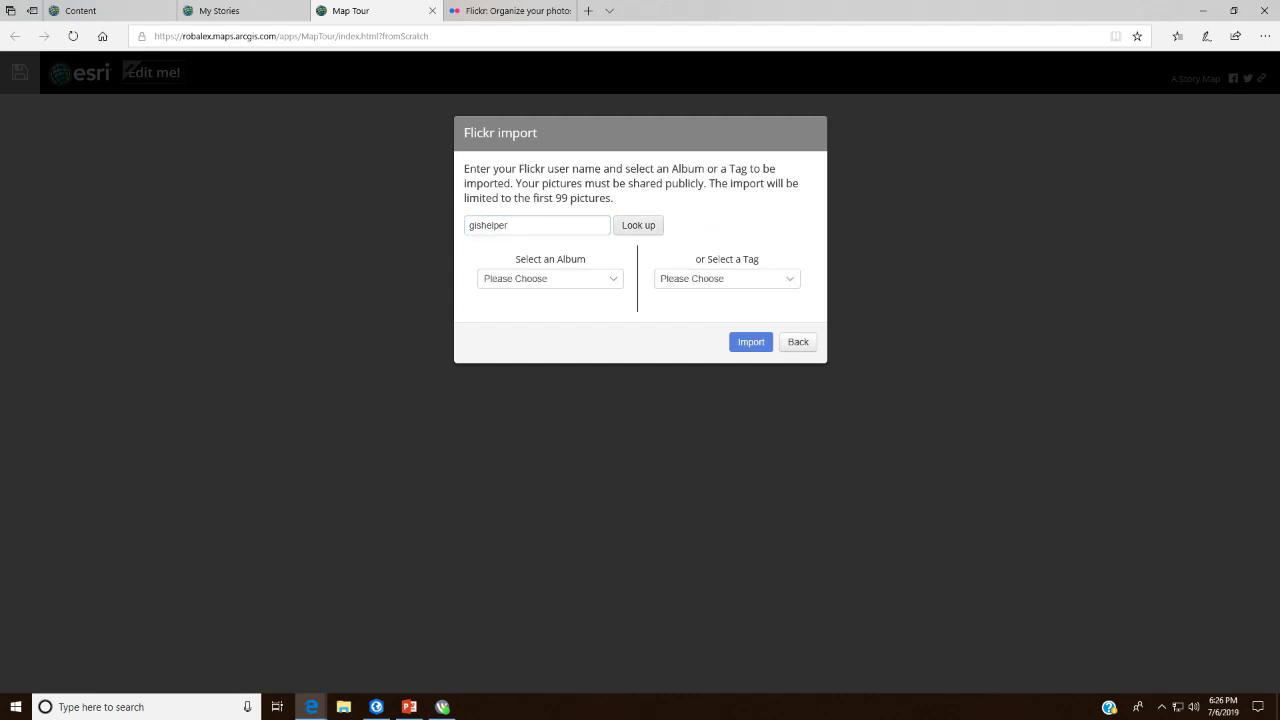
# Step: Try looking up the shortened user name gishel, and look up gishelper again
pyautogui.moveTo(511, 226); pyautogui.dragTo(494, 226)
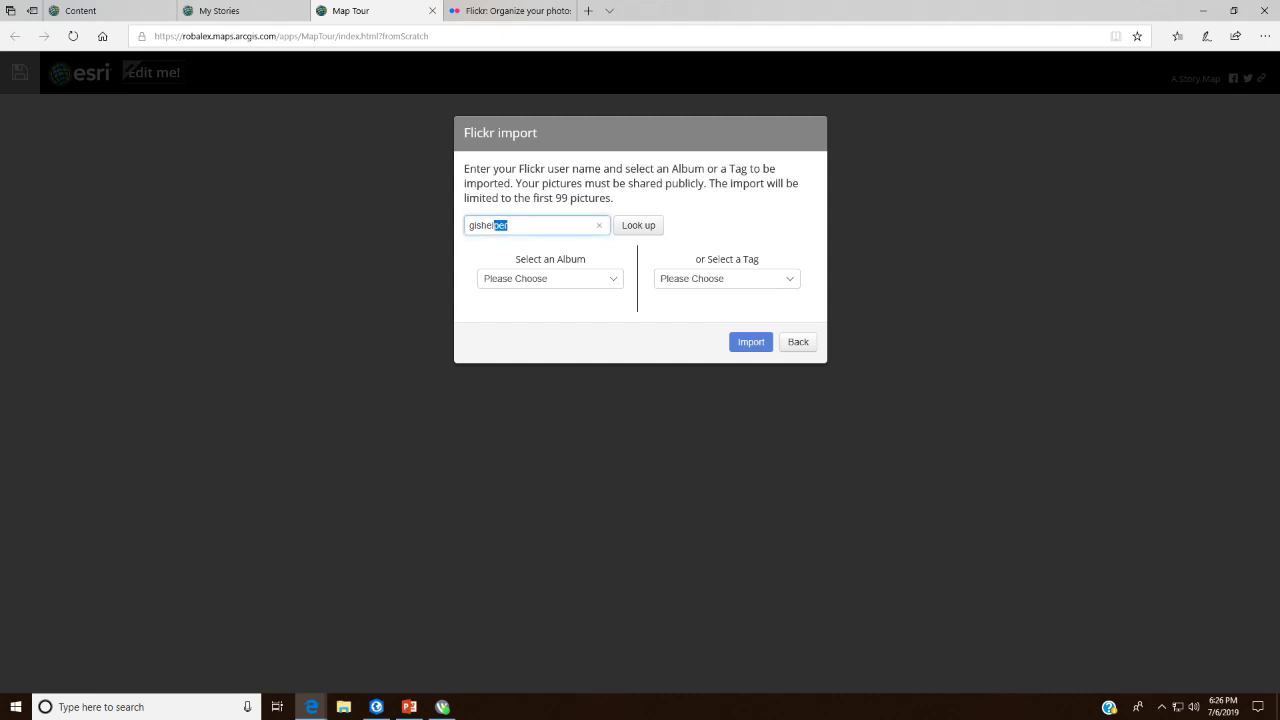
pyautogui.press('BackSpace')
pyautogui.click(638, 226)
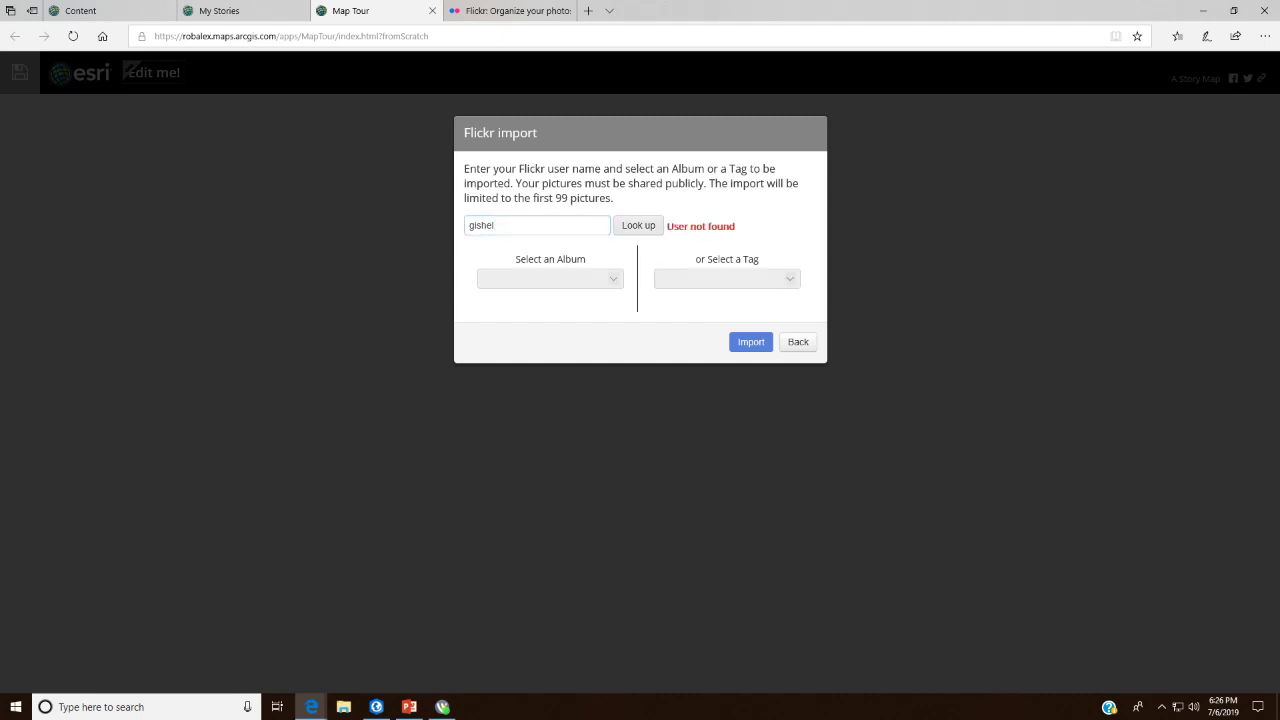
pyautogui.click(498, 226)
pyautogui.write('per')
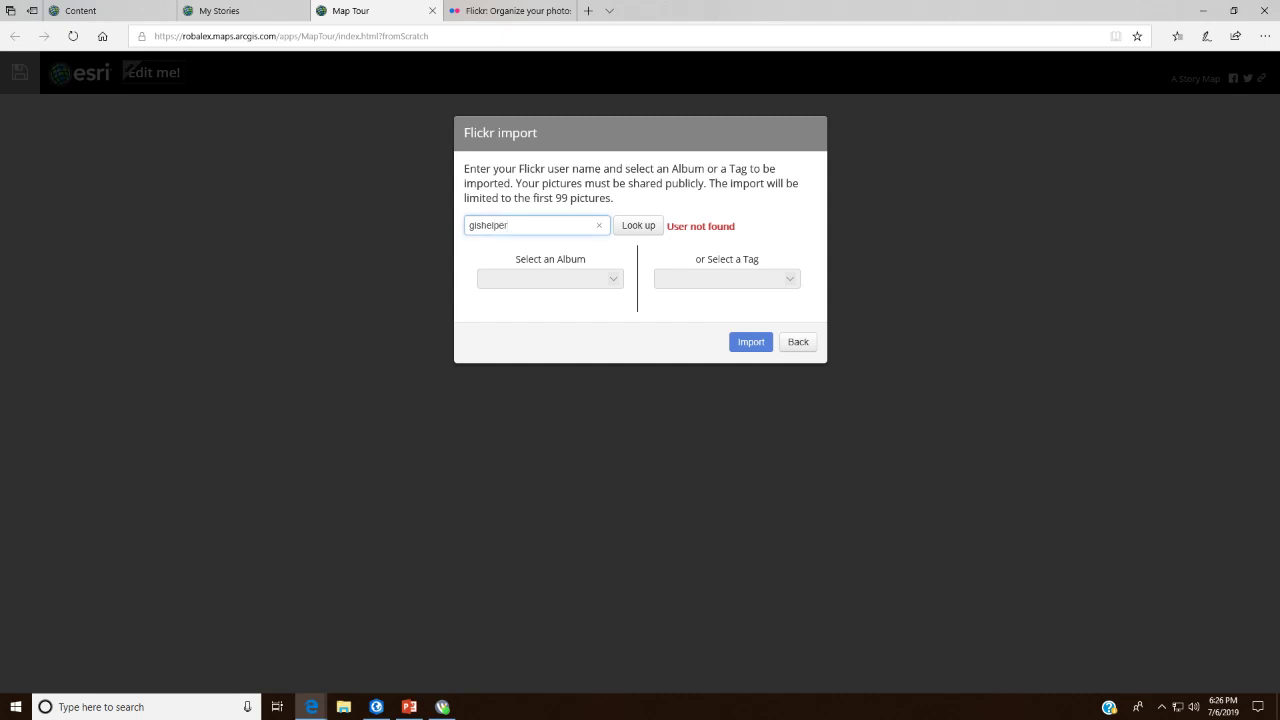
pyautogui.press('Return')
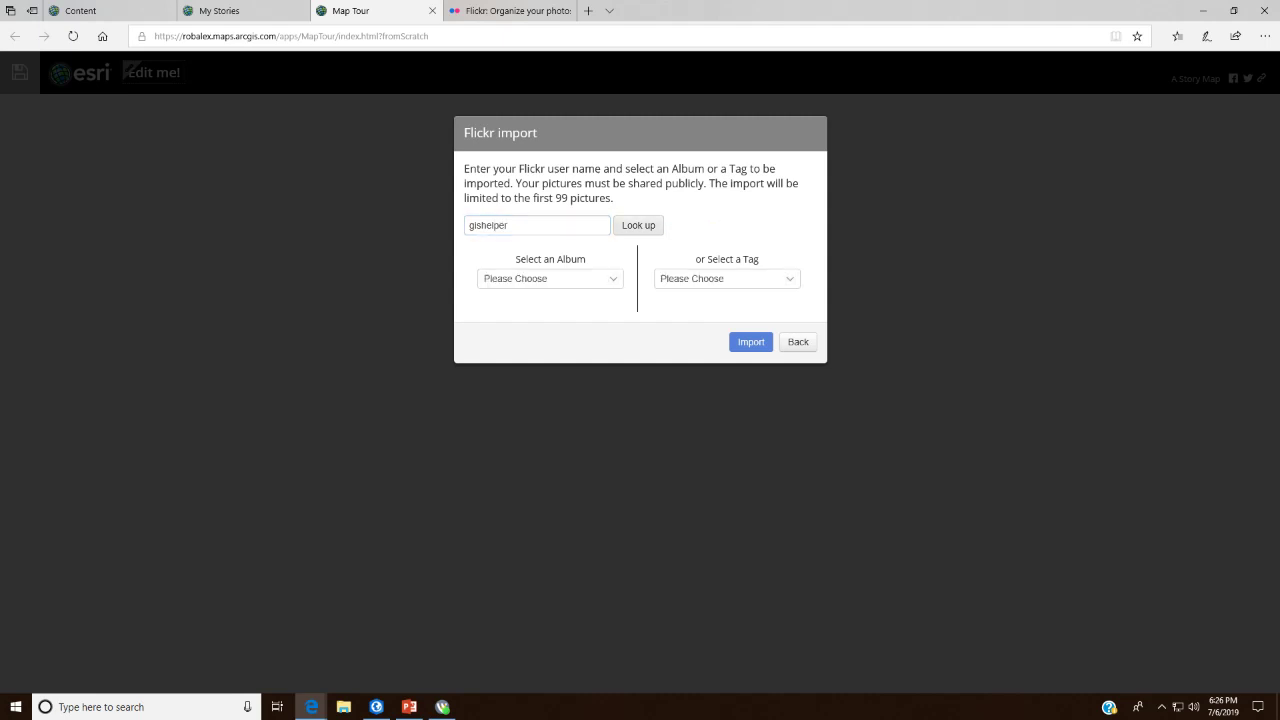
# Step: Choose the Rapture Center album as the Flickr source and import its pictures
pyautogui.click(613, 279)
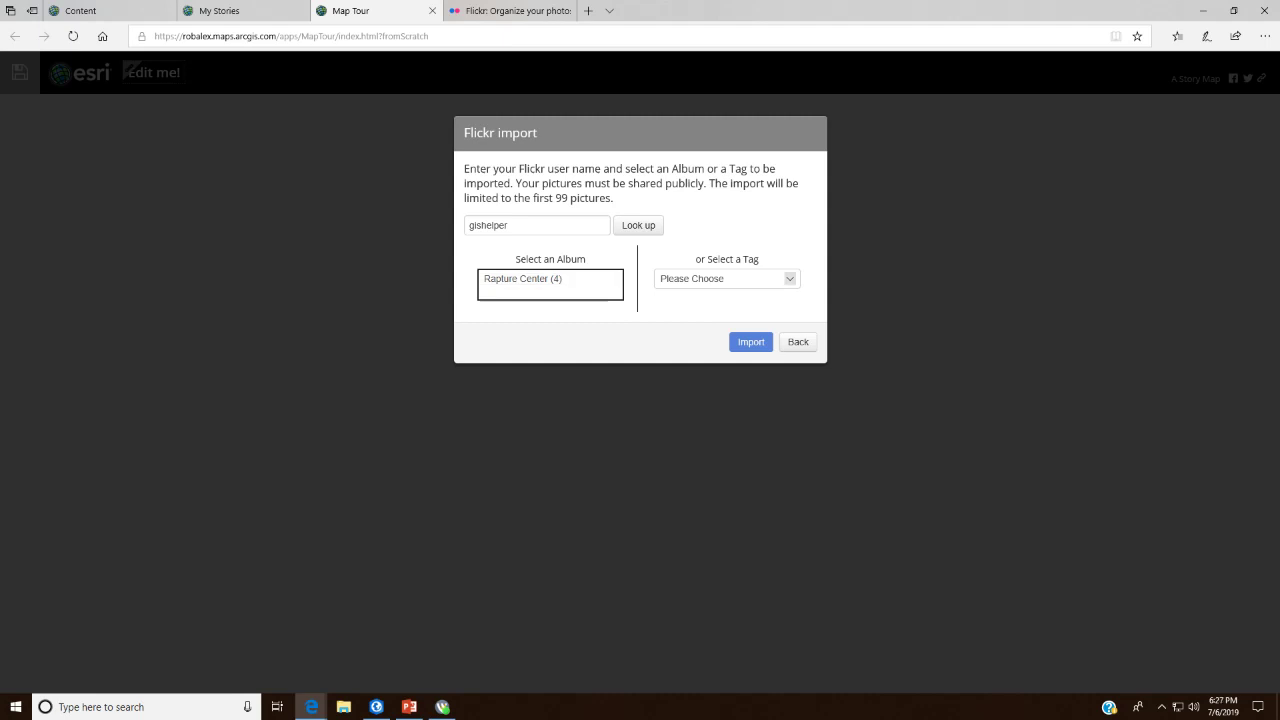
pyautogui.click(790, 279)
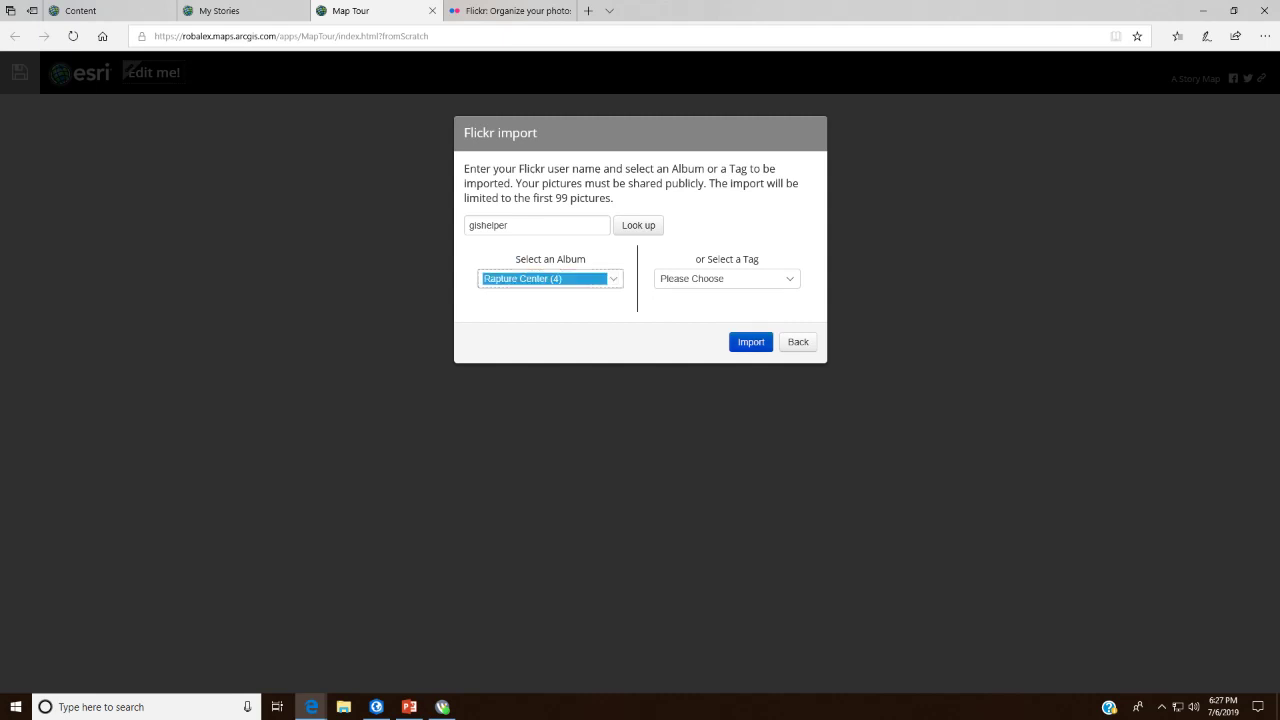
pyautogui.click(751, 342)
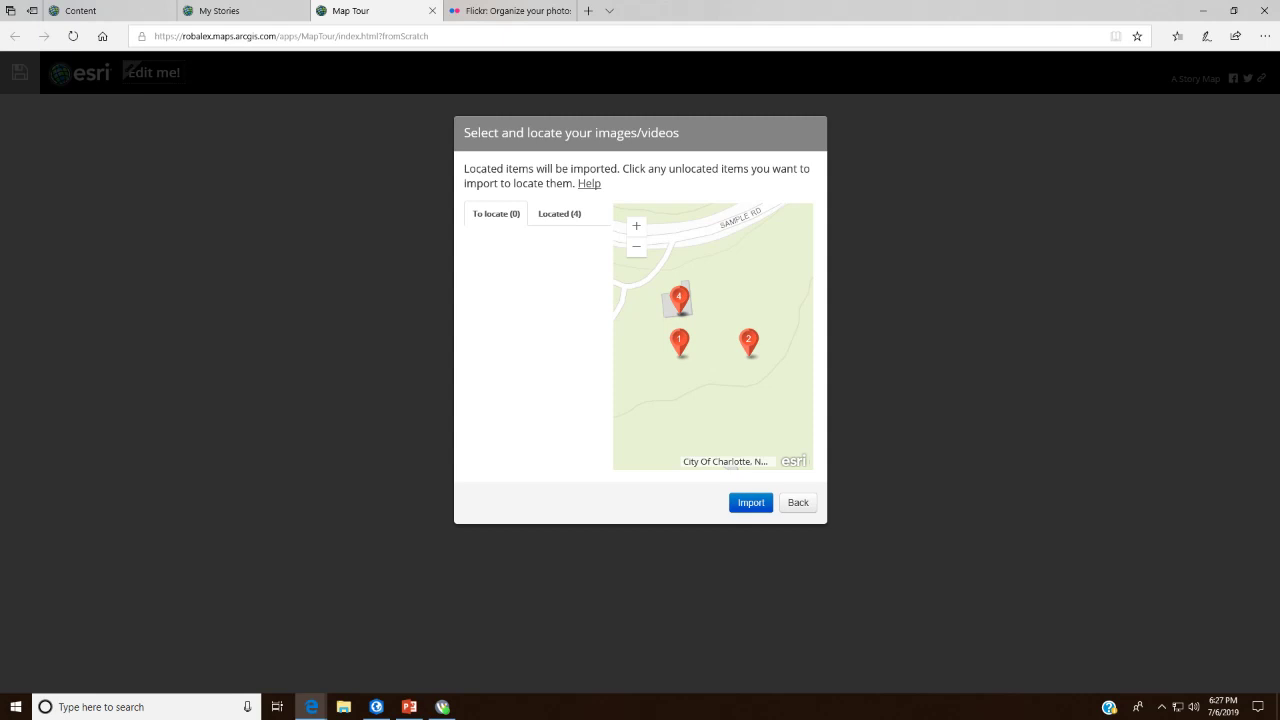
# Step: Review the lists of located and unlocated images to check which album photos already have a location
pyautogui.click(559, 214)
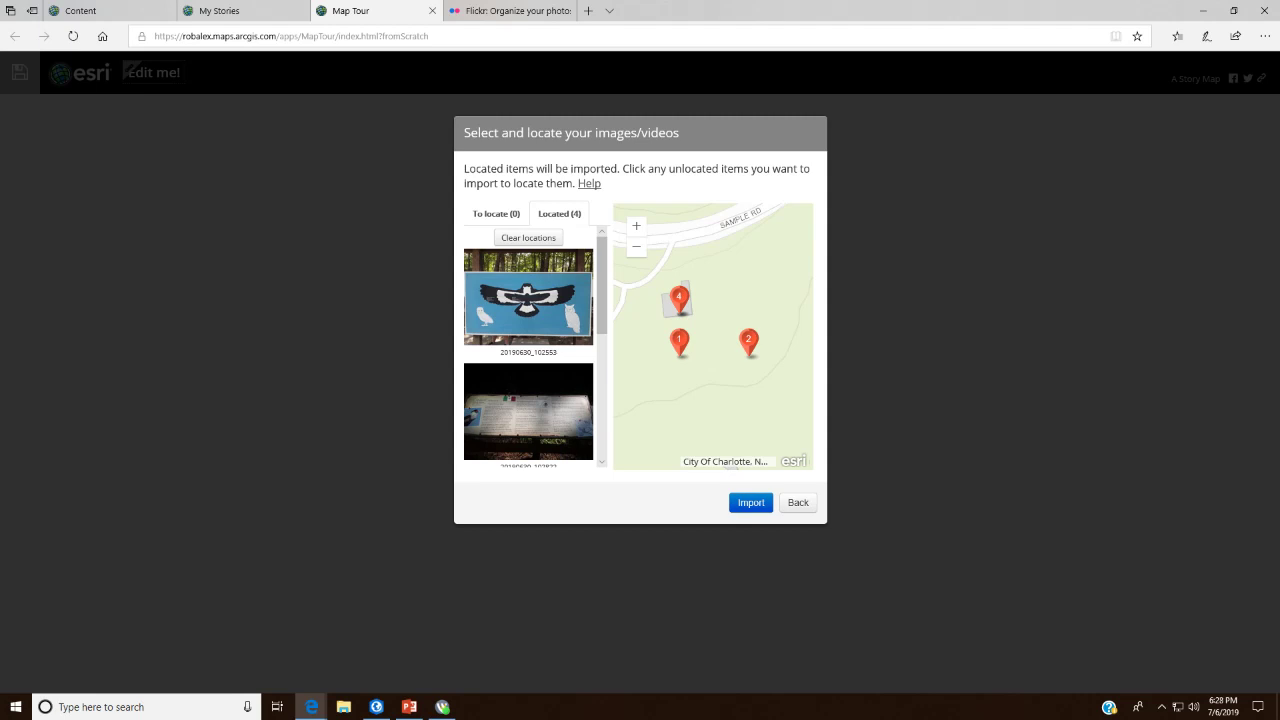
pyautogui.click(496, 213)
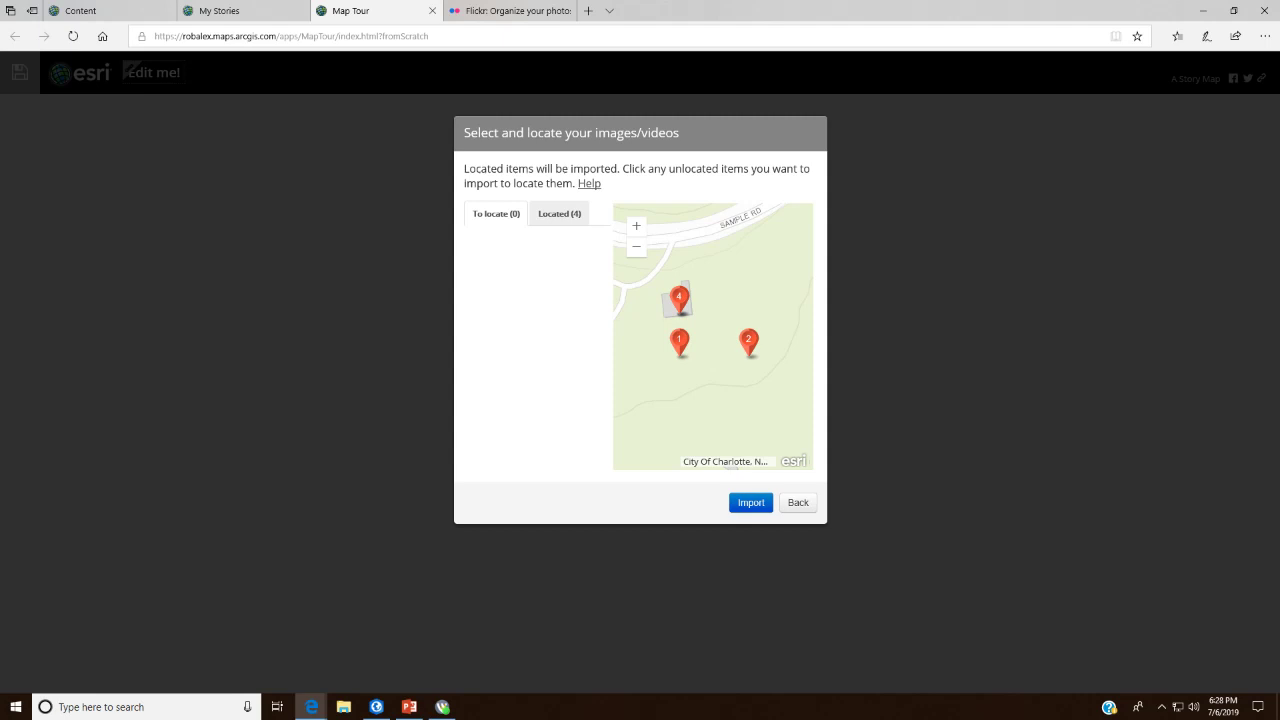
pyautogui.click(559, 213)
pyautogui.scroll(-3, 528, 346)
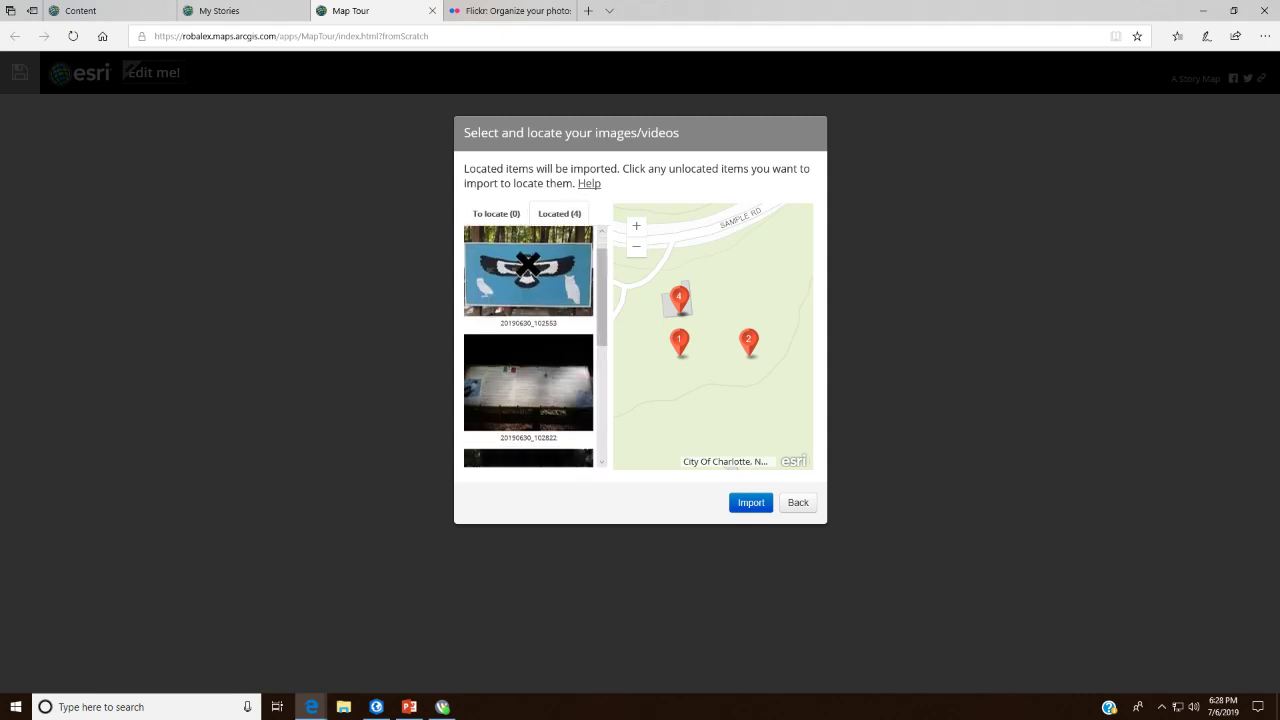
pyautogui.scroll(-3, 528, 360)
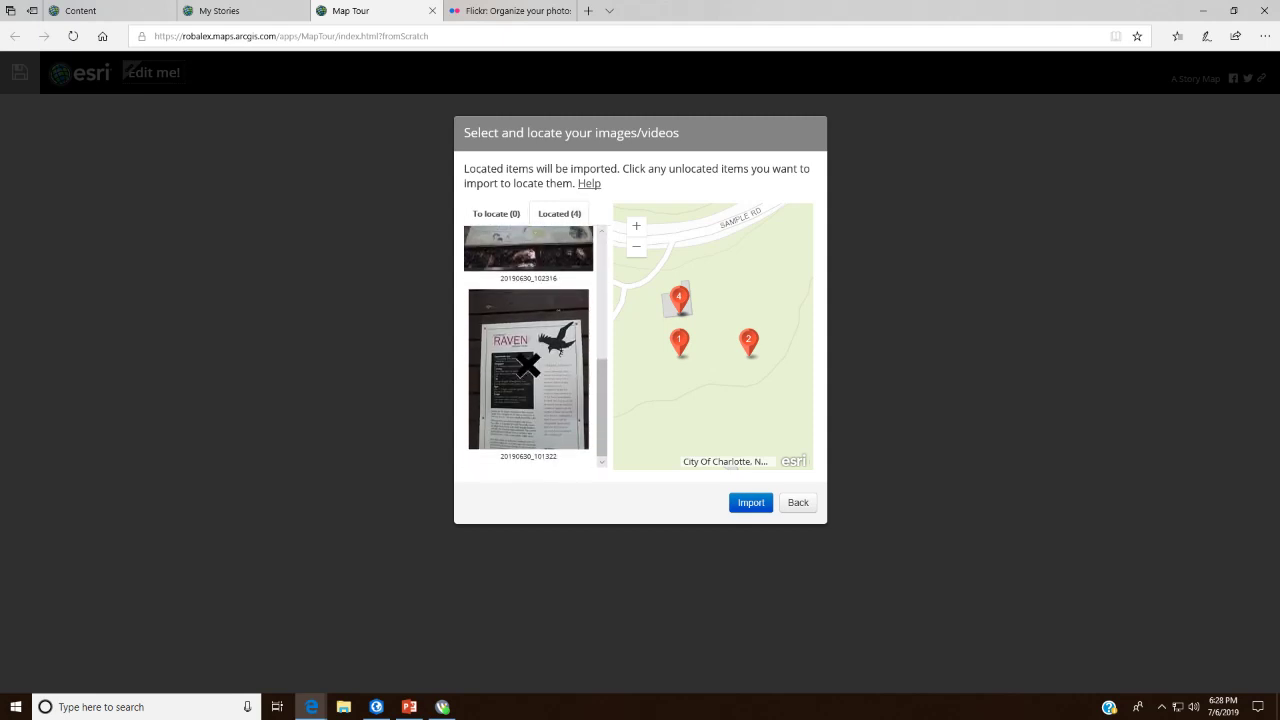
# Step: Clear the location of the raven sign photo 20190630_101322, place it just east of marker 3, and import the located images
pyautogui.click(528, 366)
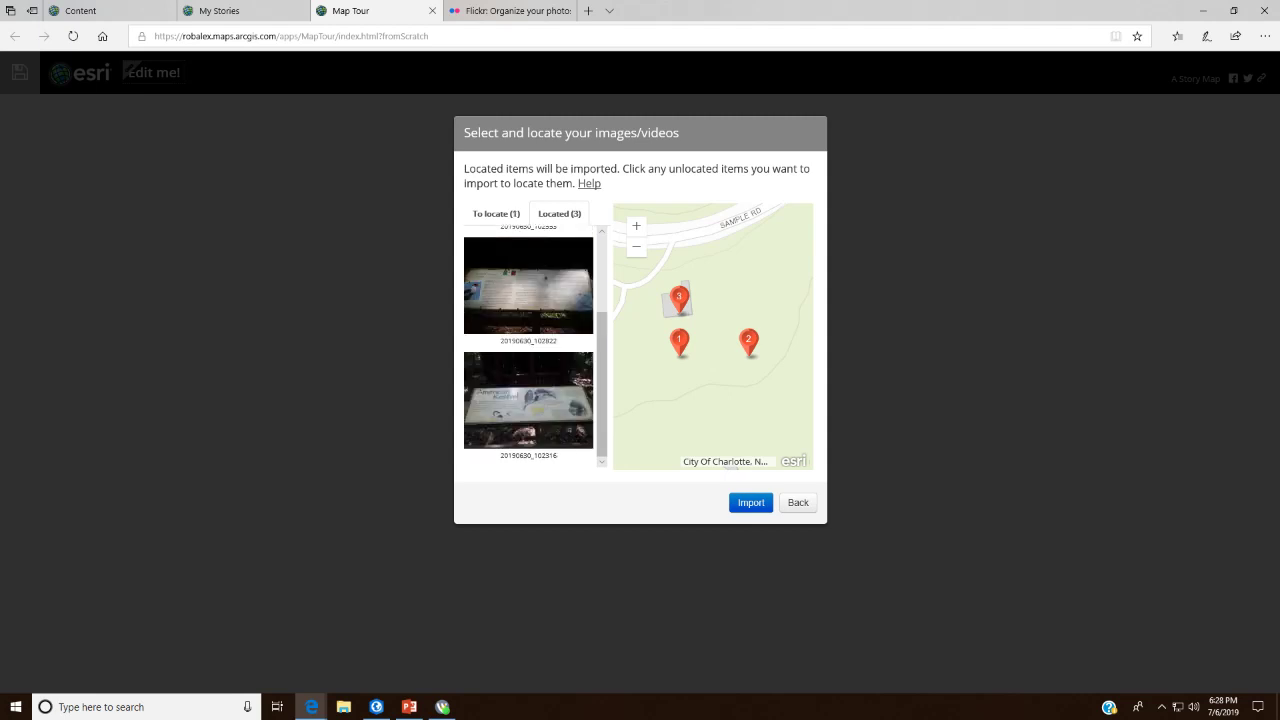
pyautogui.click(496, 213)
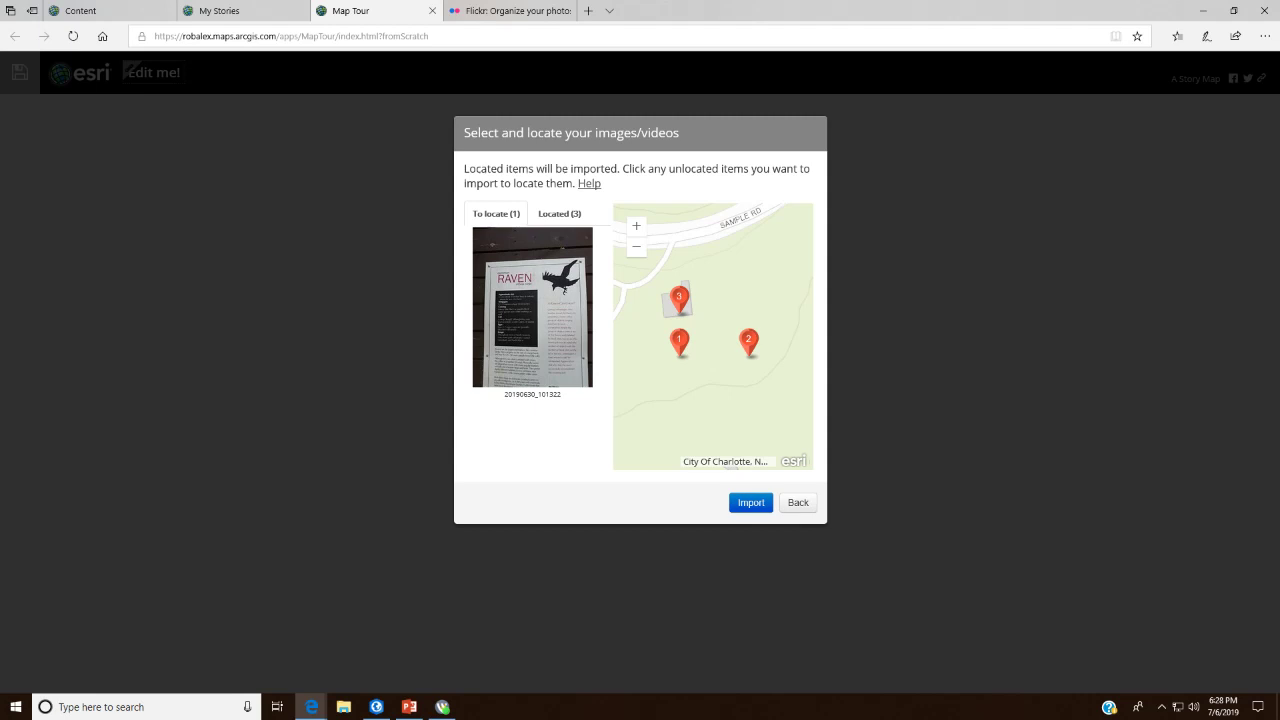
pyautogui.click(532, 307)
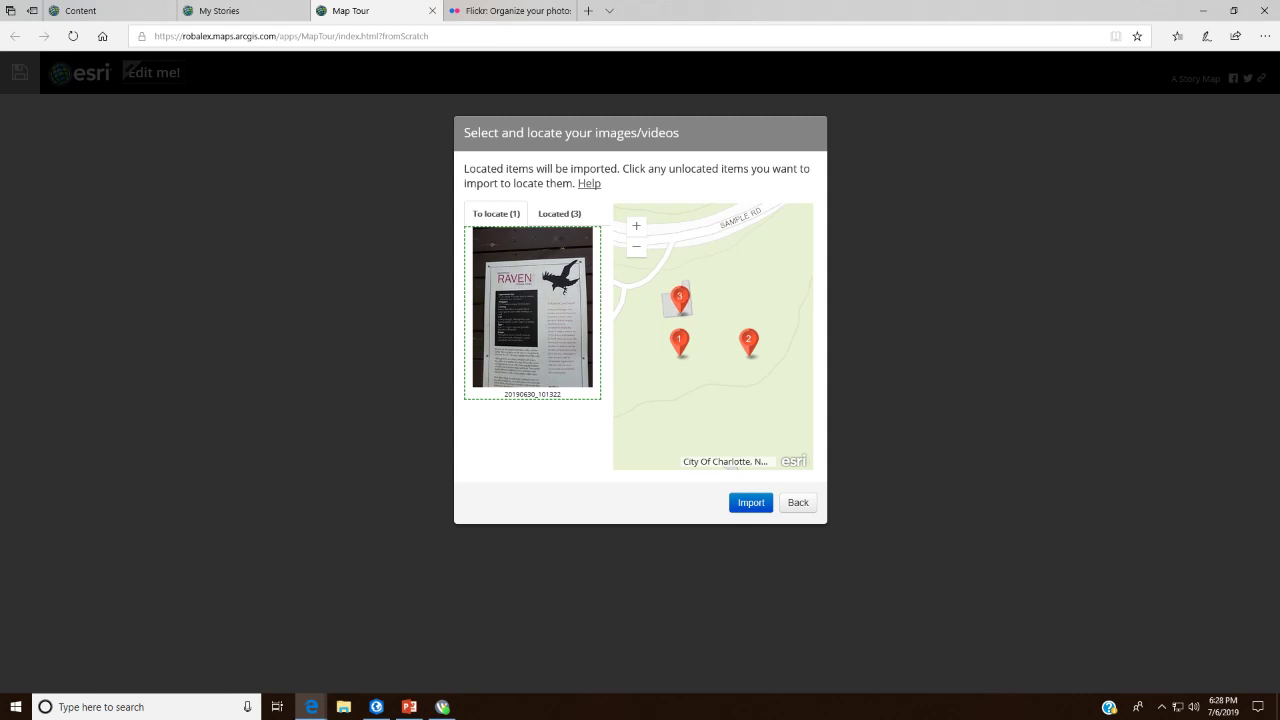
pyautogui.click(703, 310)
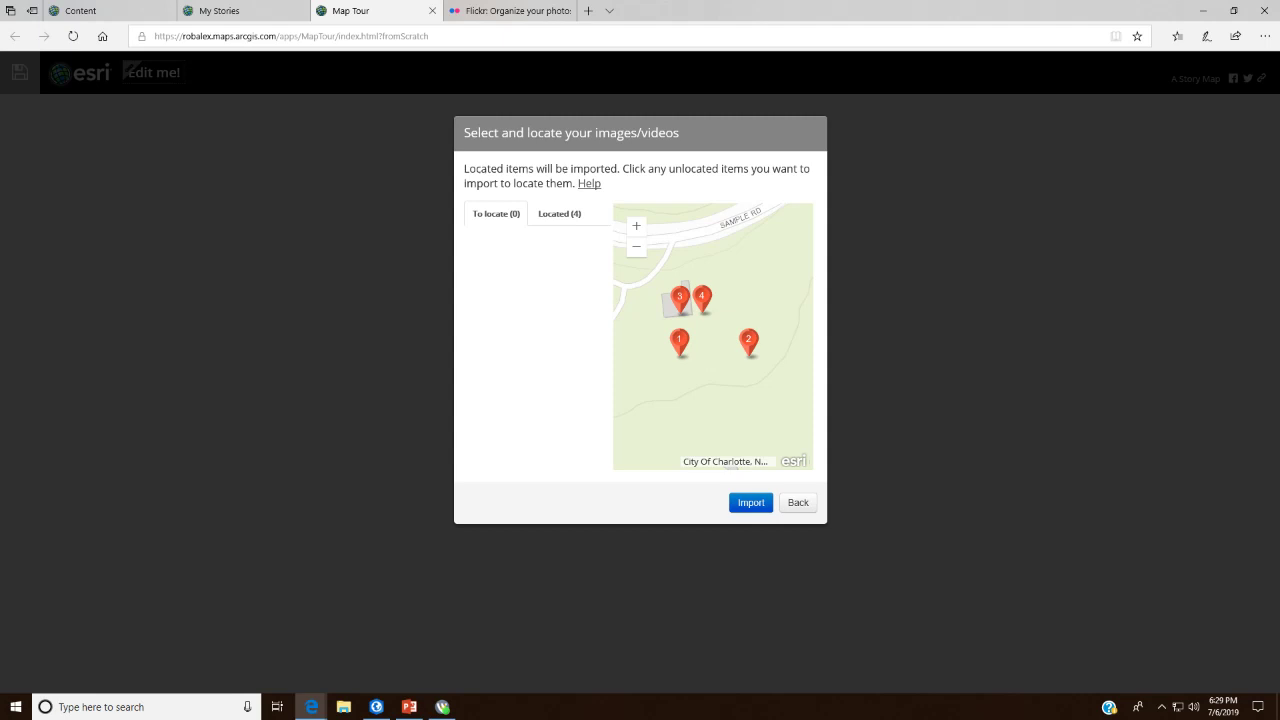
pyautogui.click(751, 502)
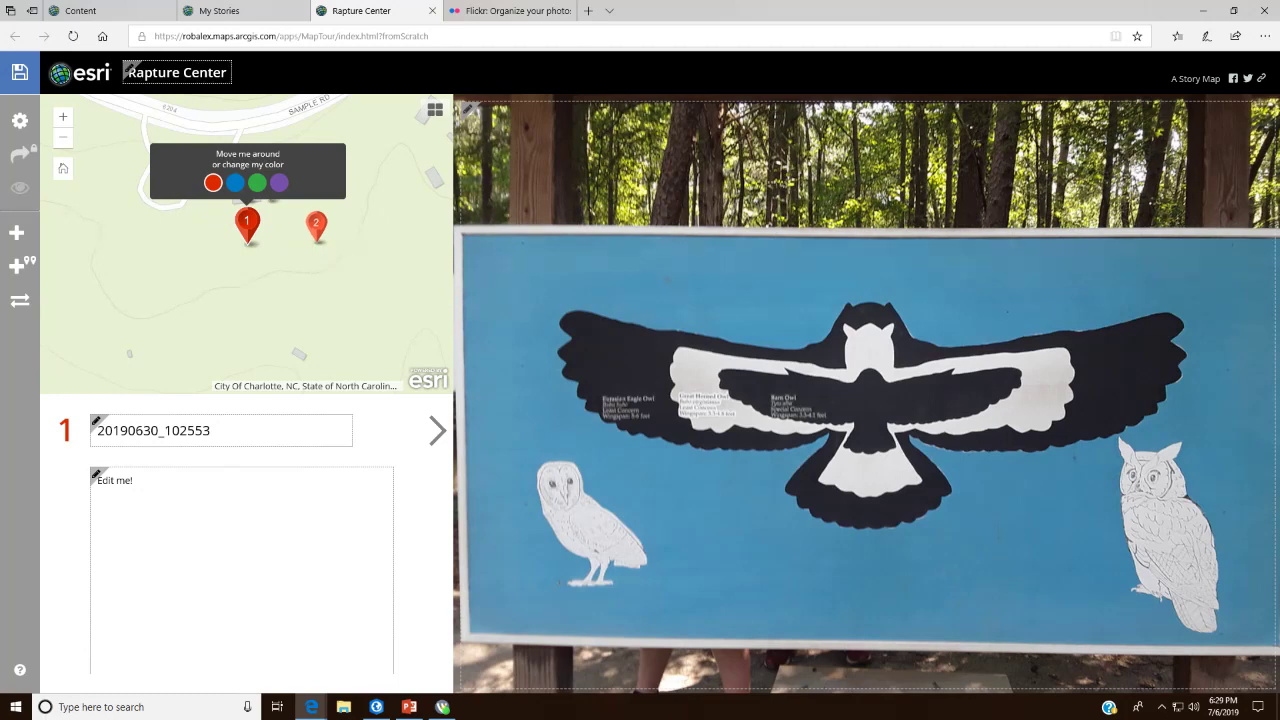
# Step: Change the tour title to "Trip to the Rapture Center"
pyautogui.click(177, 72)
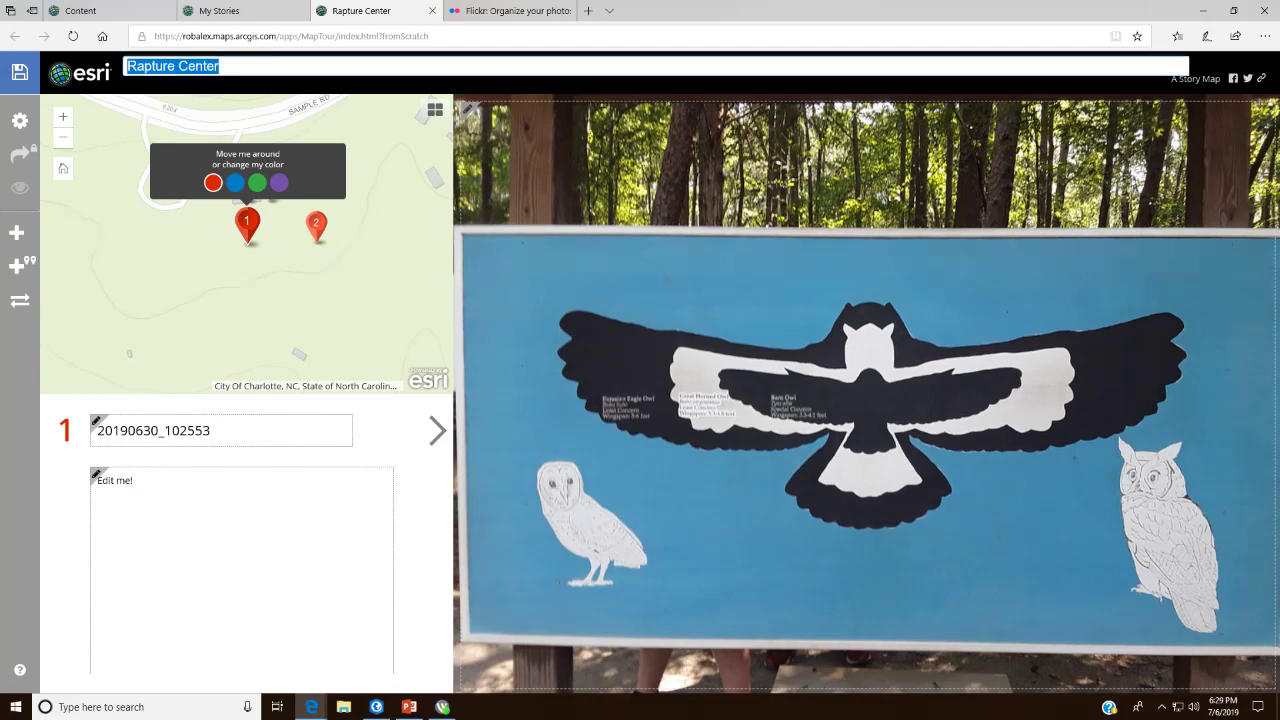
pyautogui.write('Welcom')
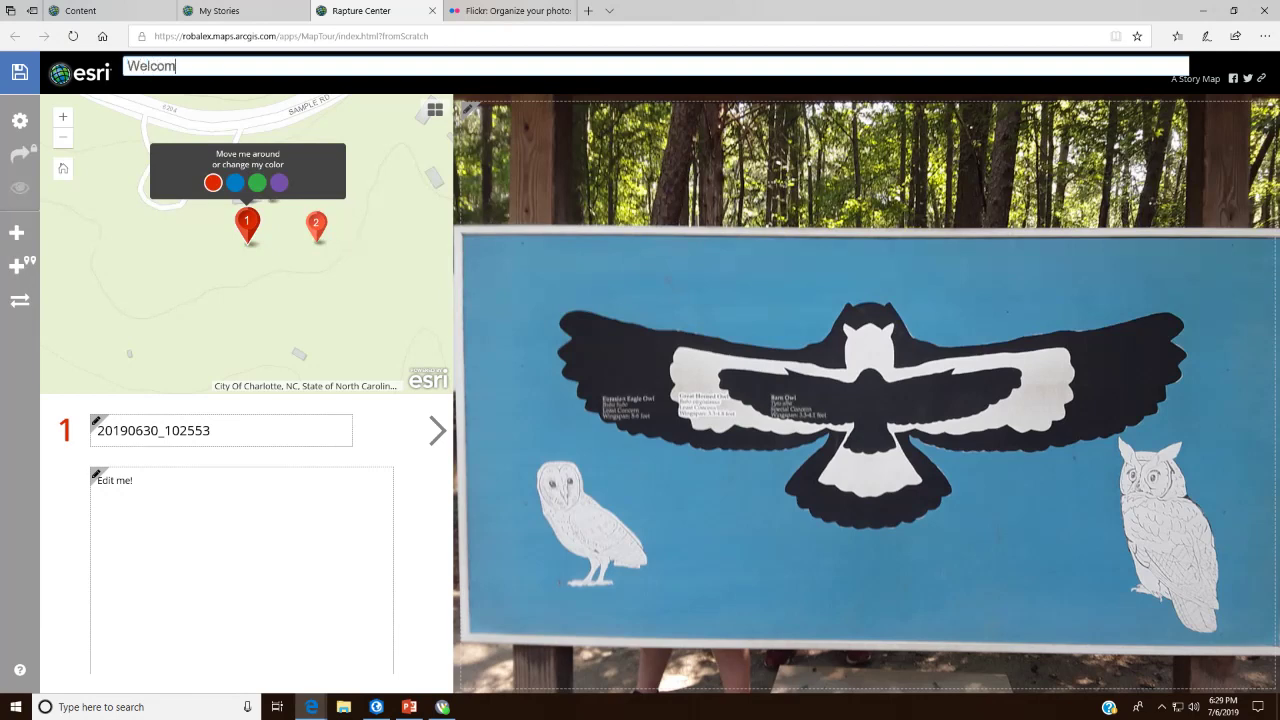
pyautogui.press('BackSpace')
pyautogui.press('BackSpace')
pyautogui.press('BackSpace')
pyautogui.press('BackSpace')
pyautogui.press('BackSpace')
pyautogui.press('BackSpace')
pyautogui.write('Trip T')
pyautogui.press('BackSpace')
pyautogui.write('to T')
pyautogui.write('he Rap')
pyautogui.write('ture ')
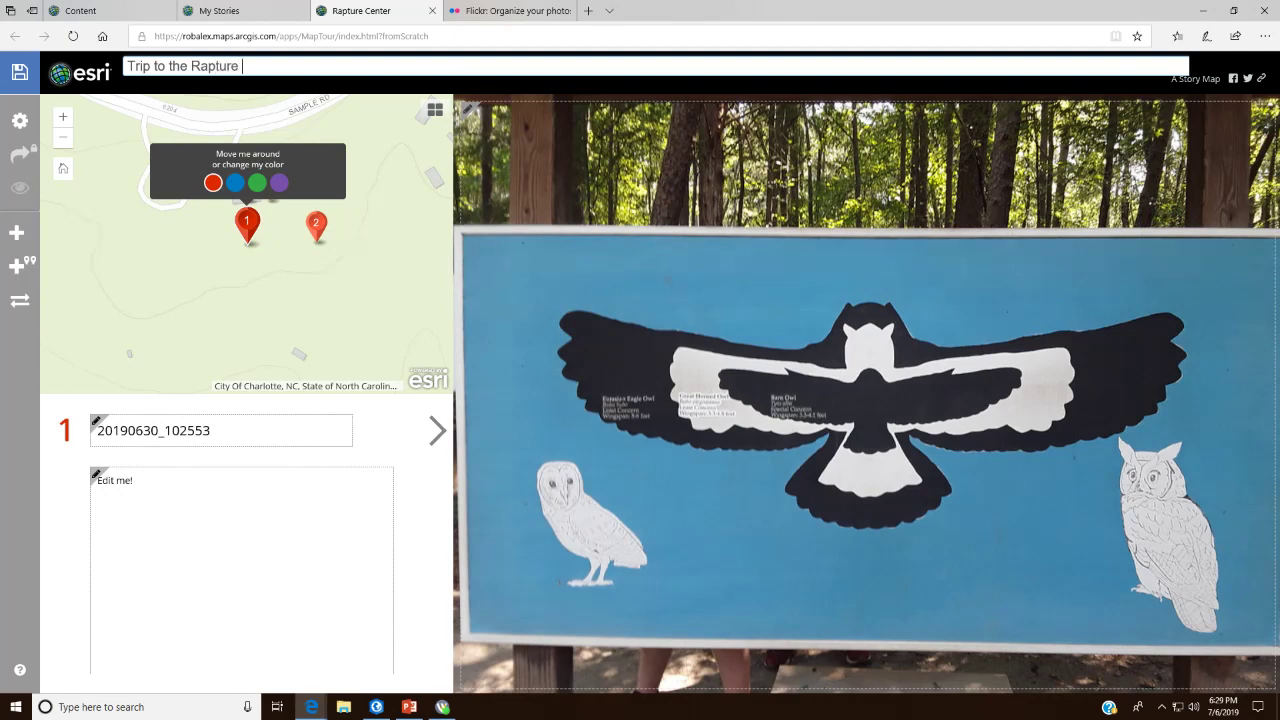
pyautogui.write('Center')
pyautogui.press('Return')
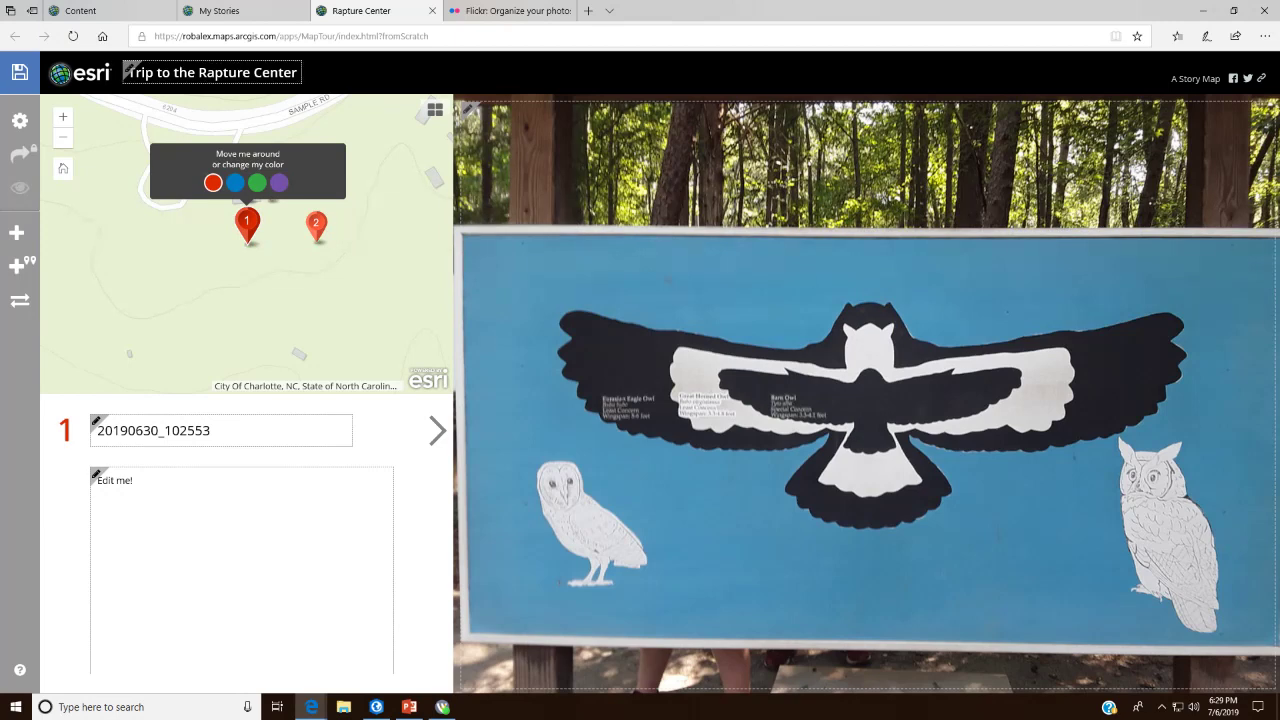
pyautogui.click(210, 72)
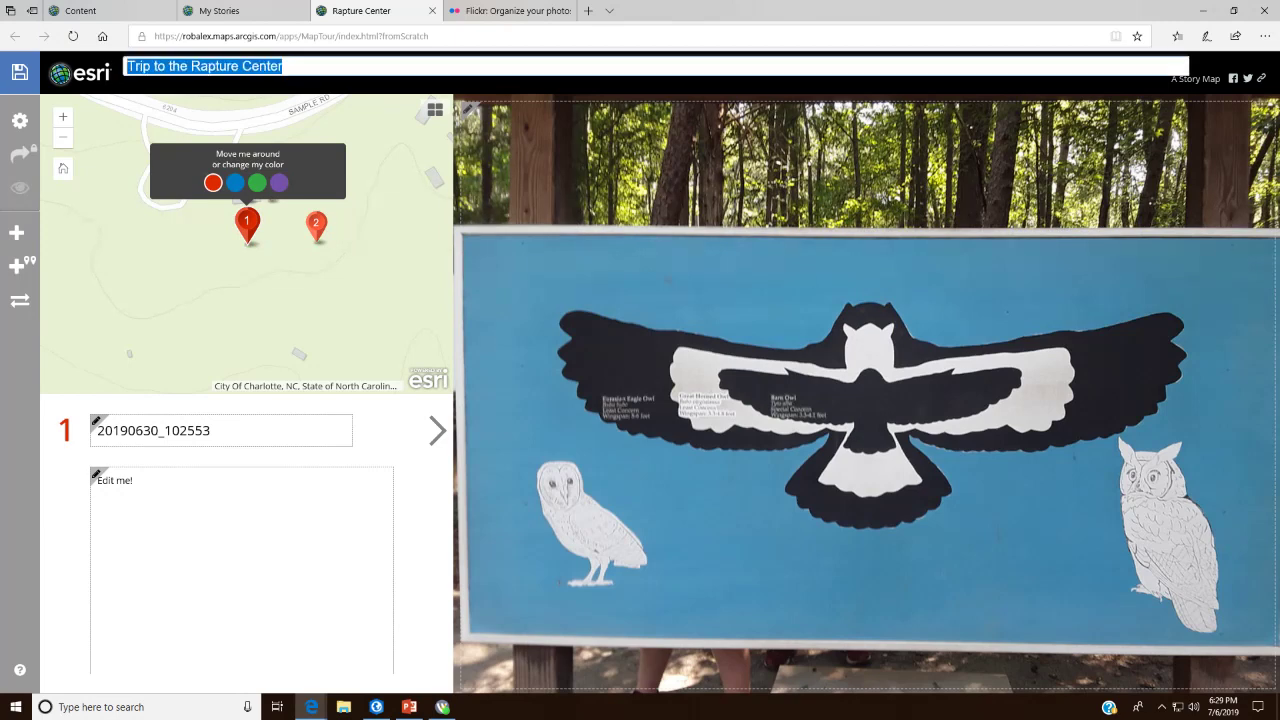
pyautogui.click(112, 478)
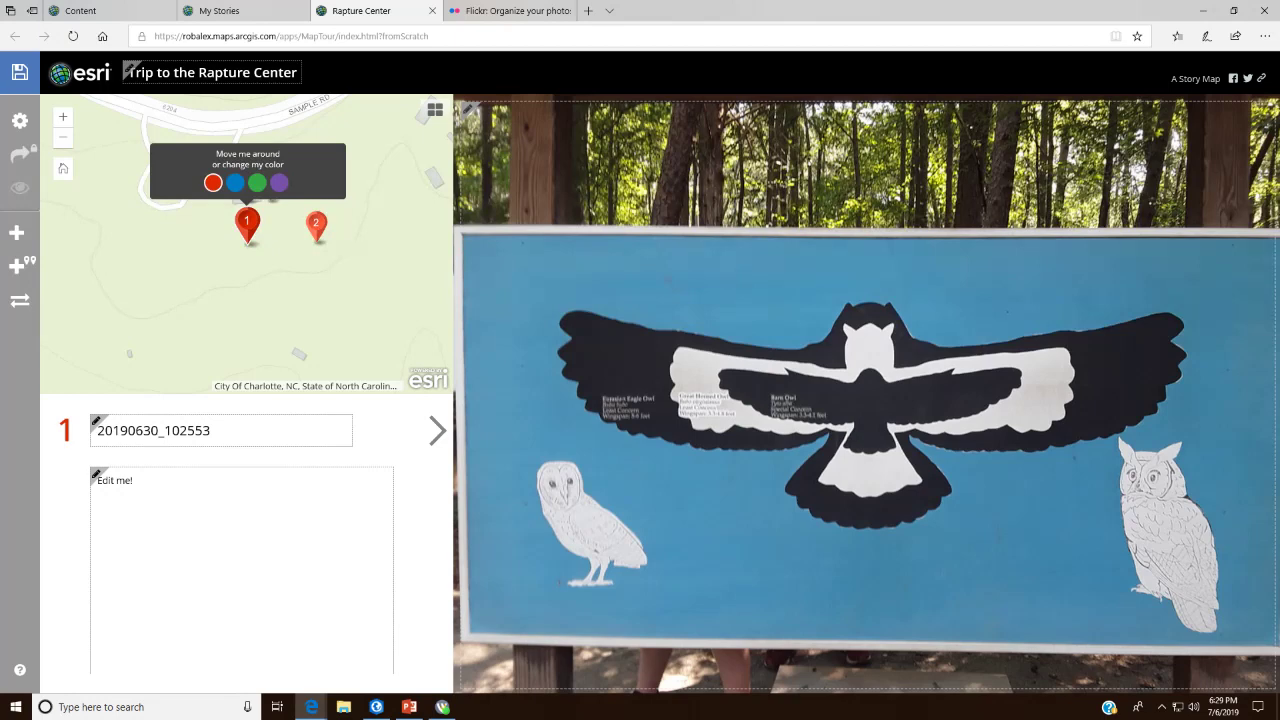
pyautogui.click(210, 72)
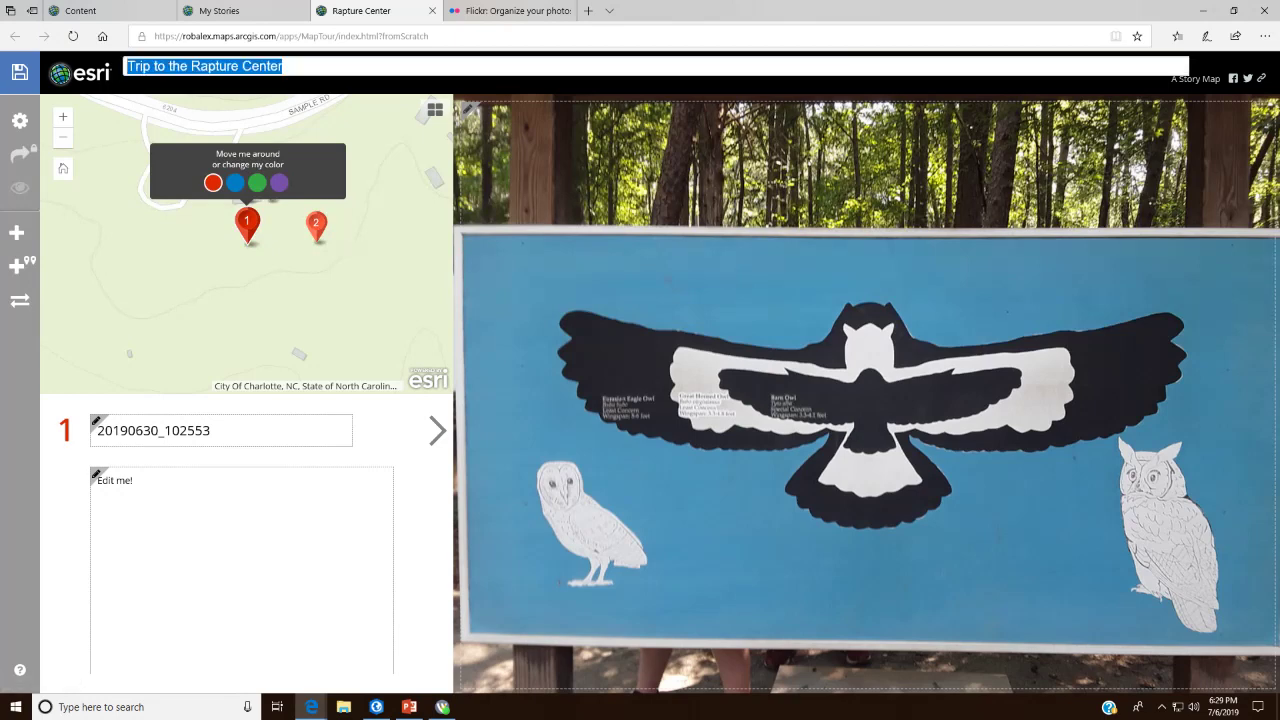
pyautogui.press('End')
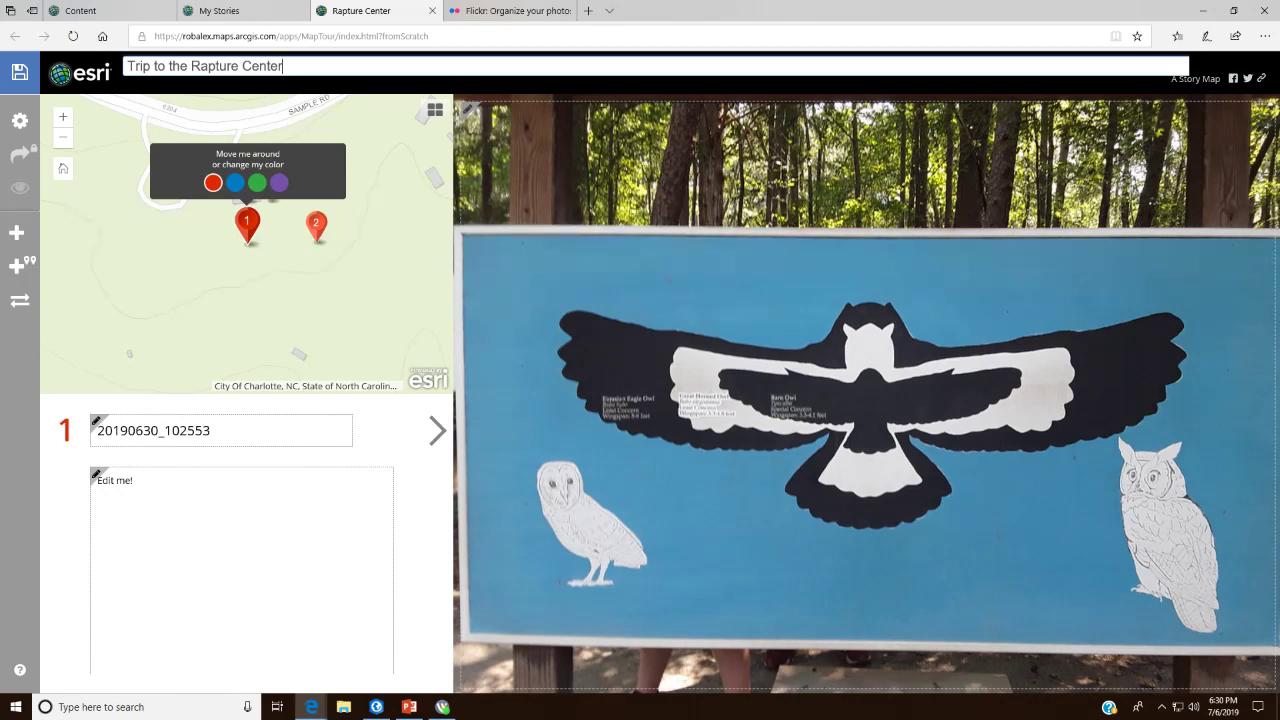
pyautogui.press('Return')
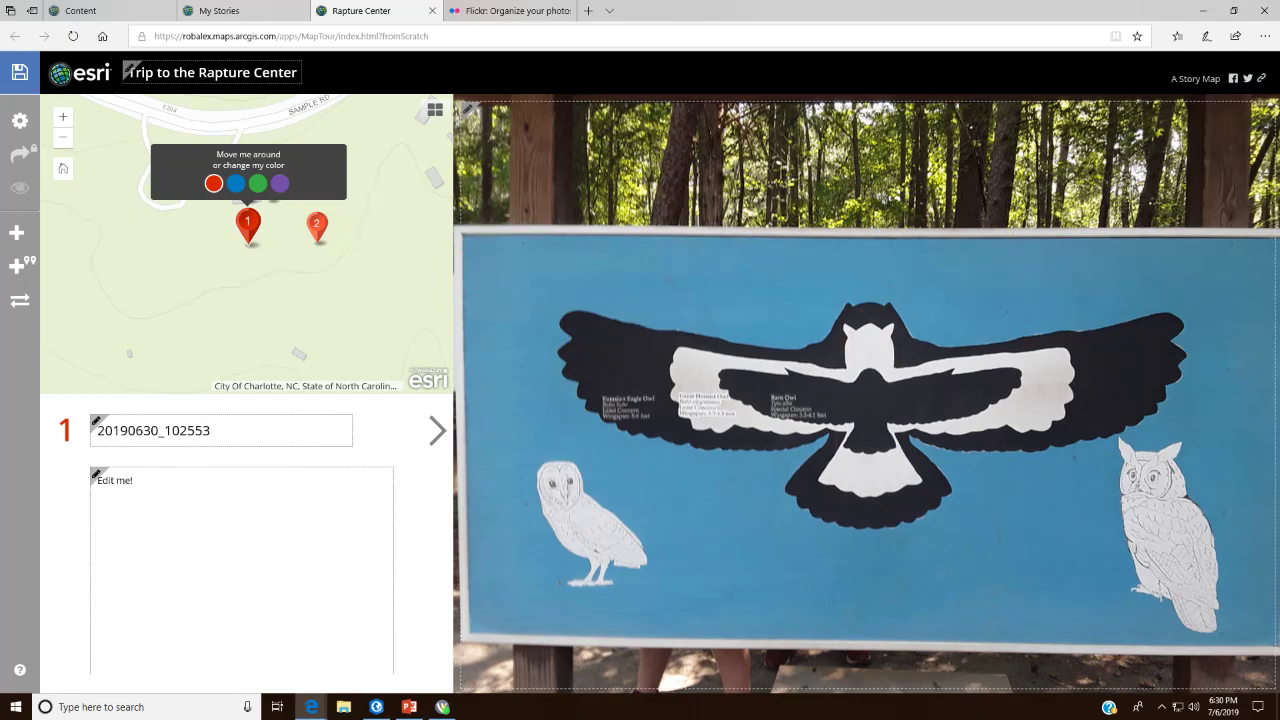
# Step: Look through the imported tour points from the second to the last, and return to the first one
pyautogui.click(316, 226)
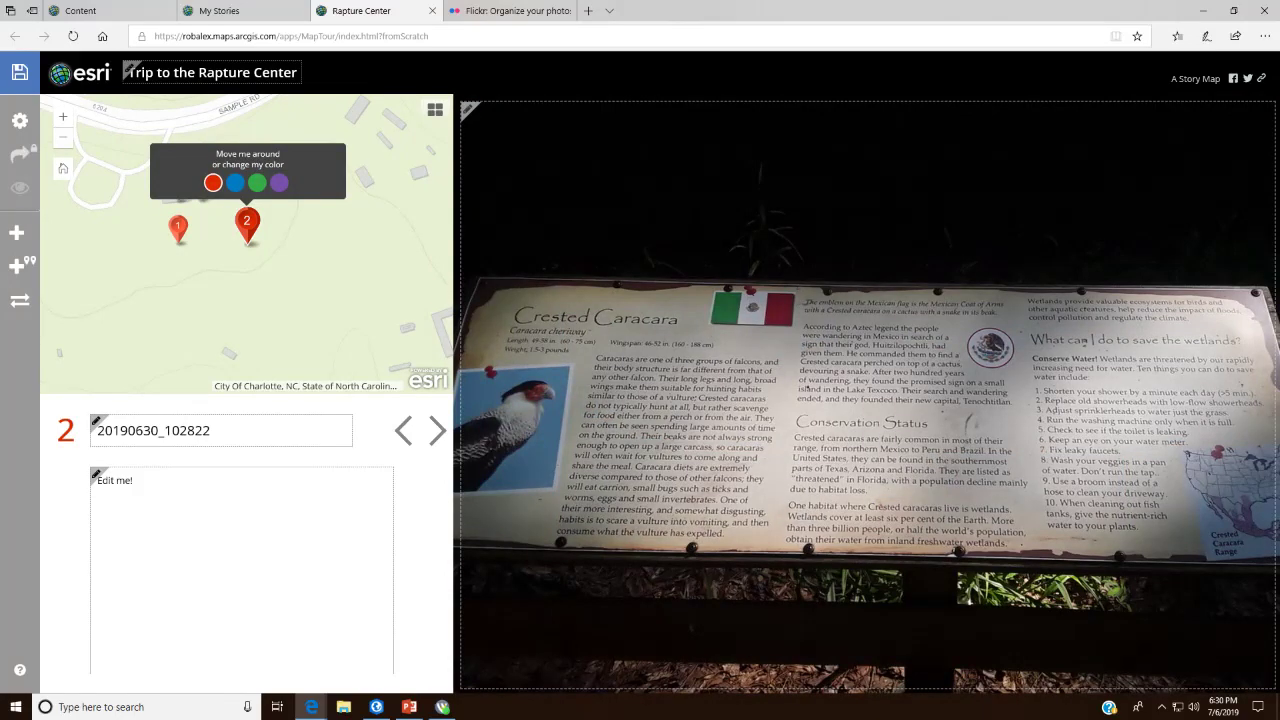
pyautogui.press('Right')
pyautogui.press('Right')
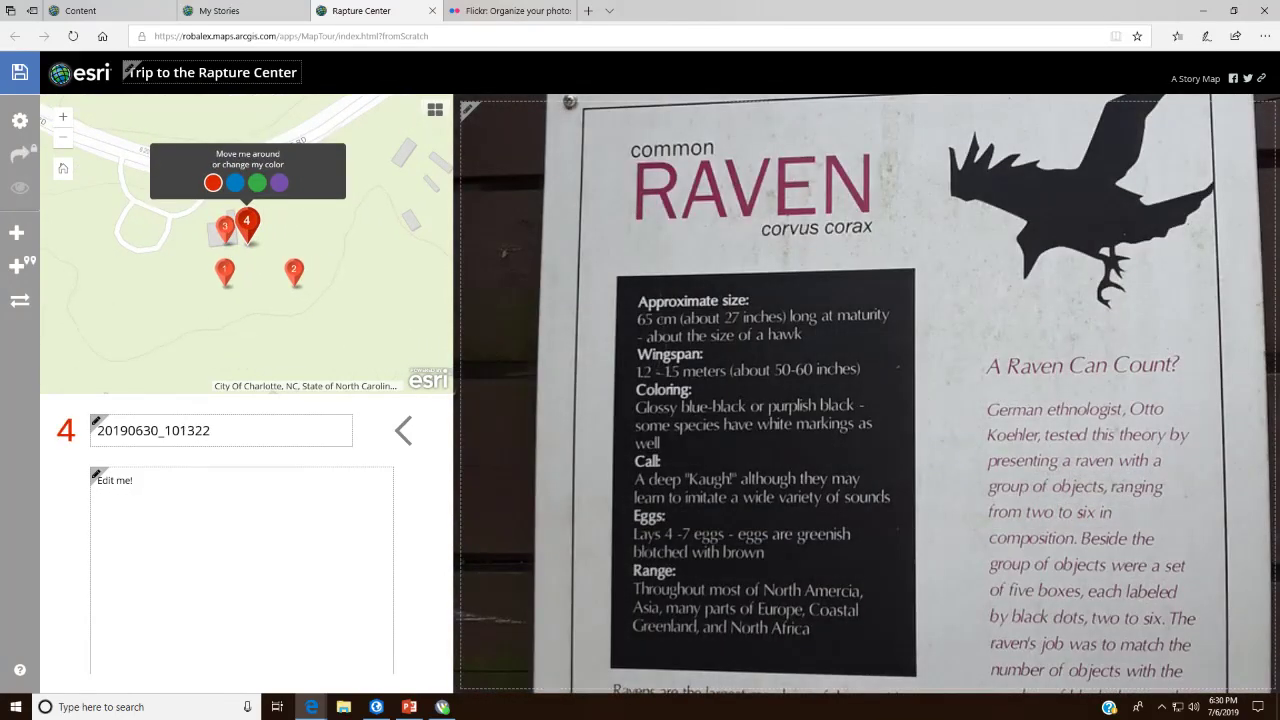
pyautogui.press('Left')
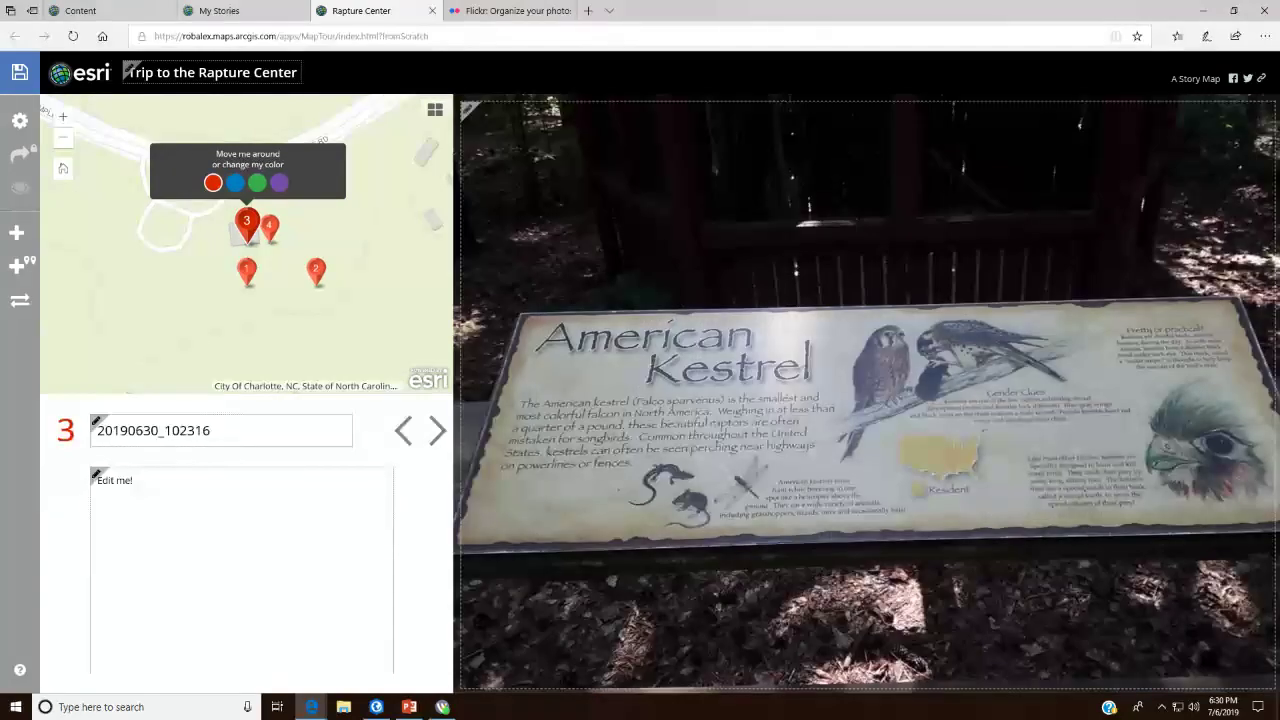
pyautogui.press('Left')
pyautogui.press('Left')
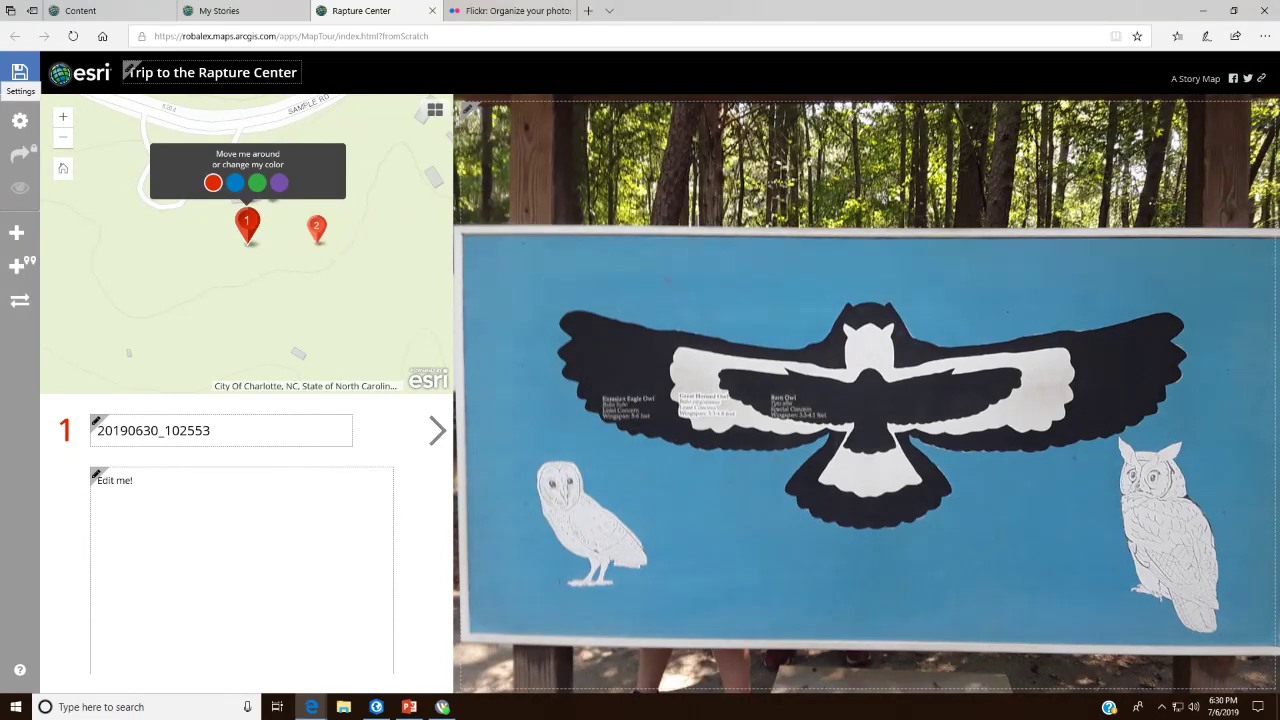
# Step: Apply the Three Panel layout to the map tour
pyautogui.click(19, 120)
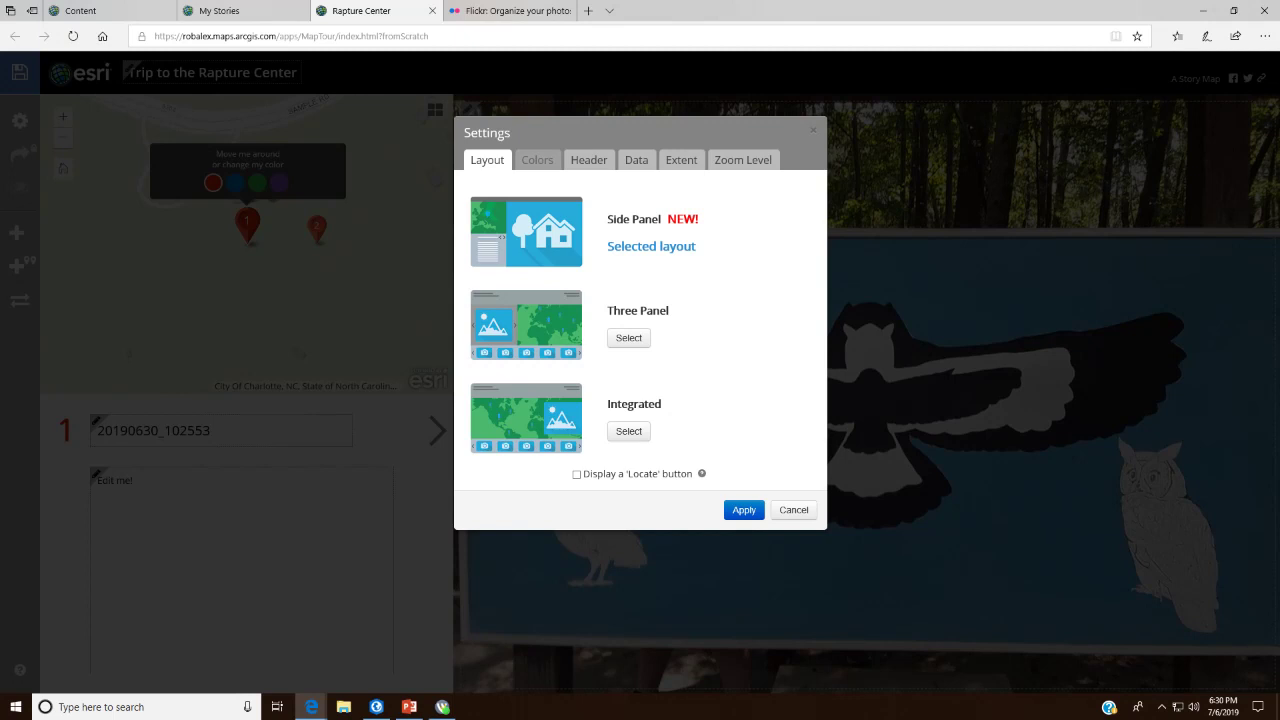
pyautogui.click(628, 338)
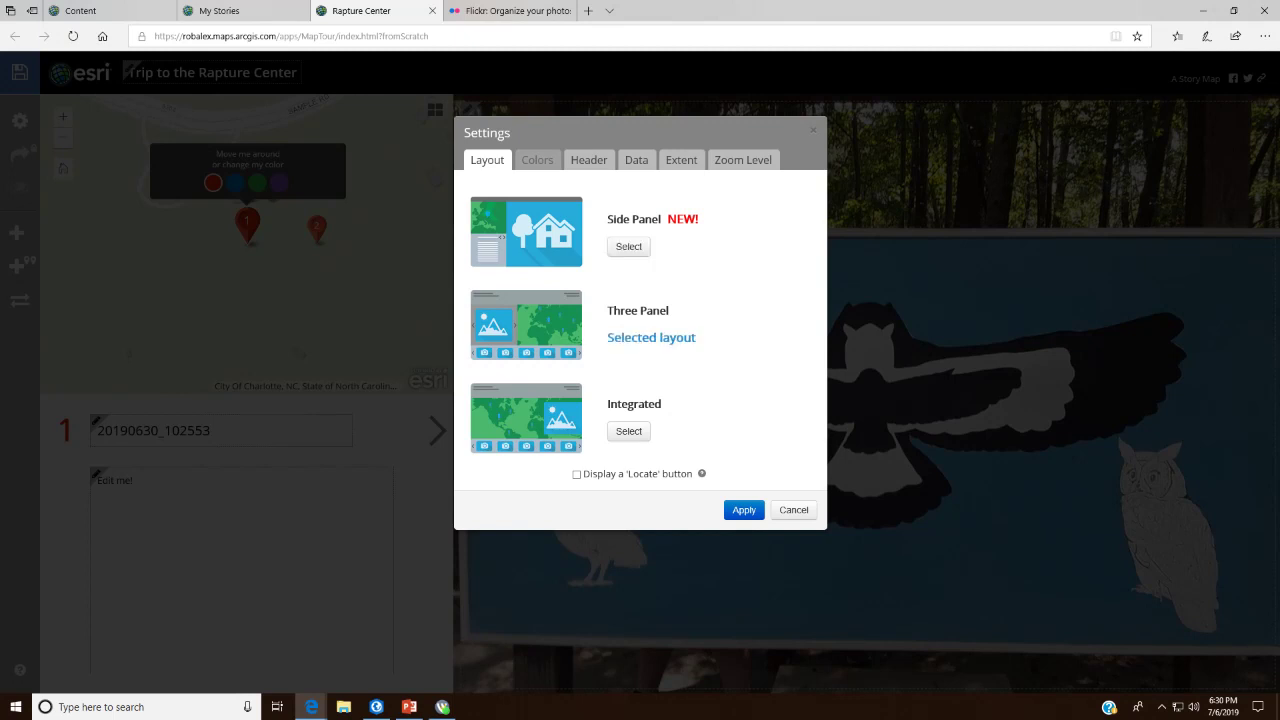
pyautogui.click(743, 510)
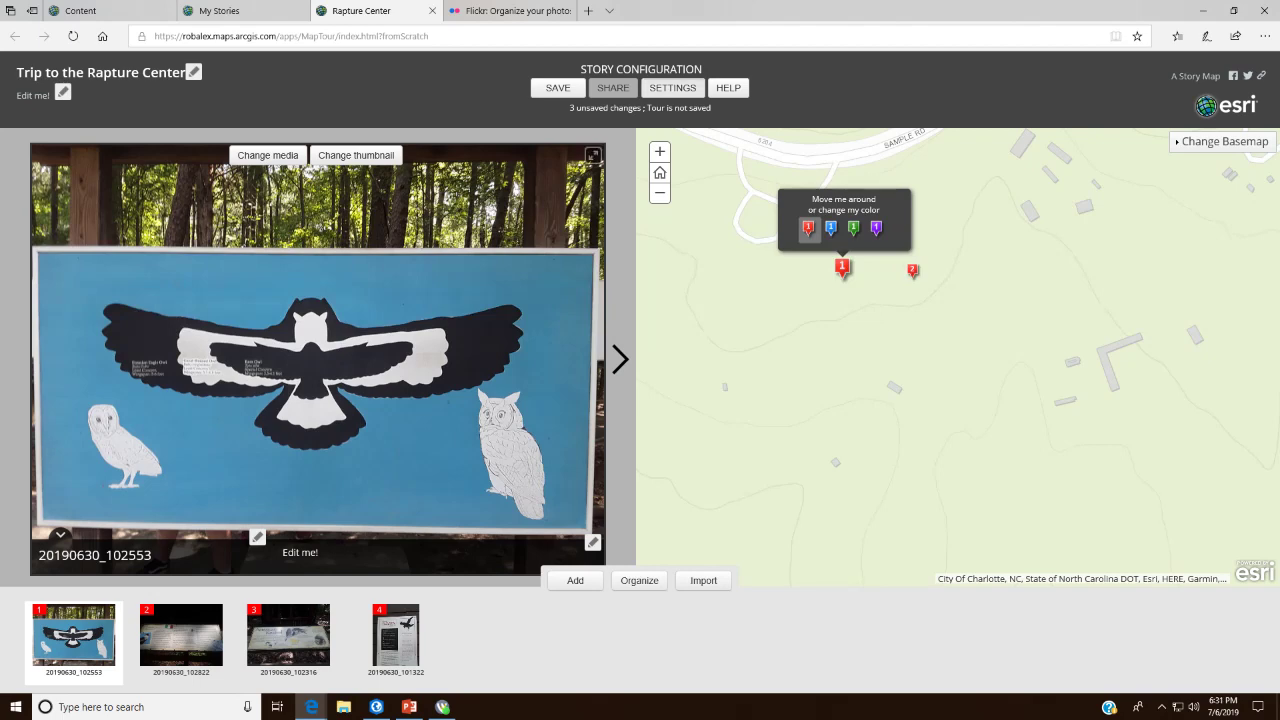
# Step: Switch the tour's layout back to Side Panel
pyautogui.click(672, 87)
pyautogui.click(628, 246)
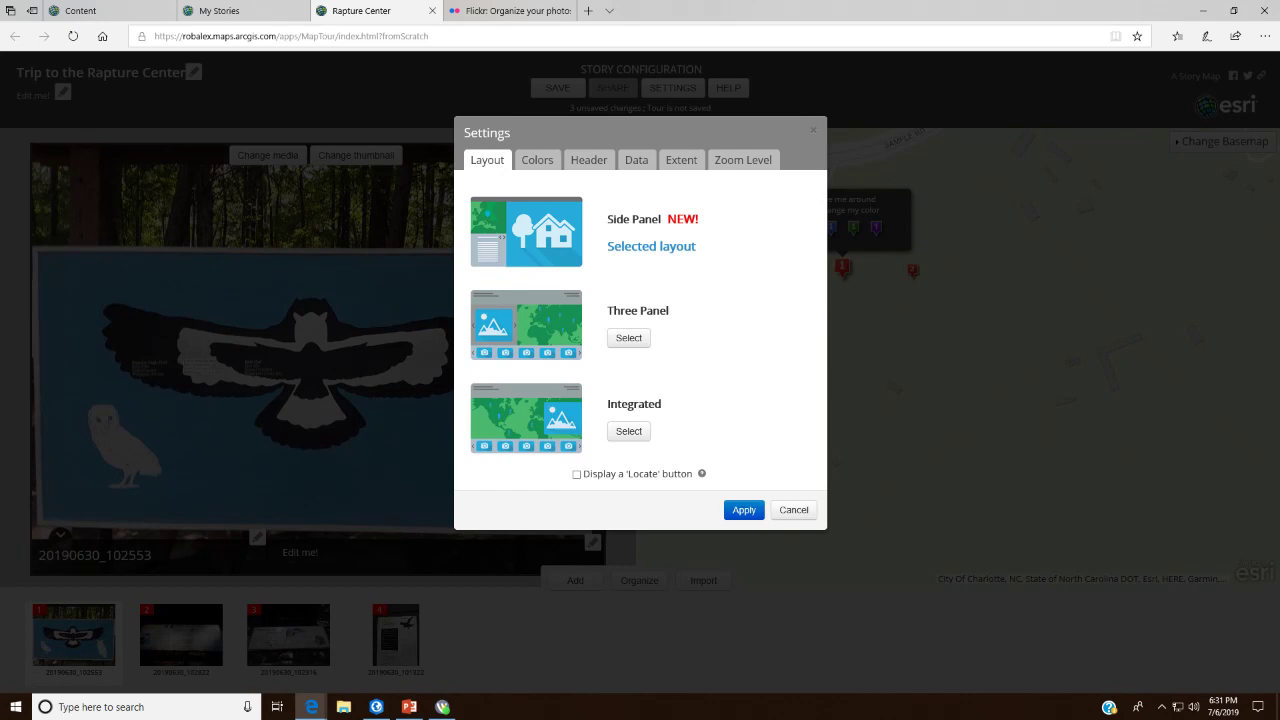
pyautogui.click(743, 510)
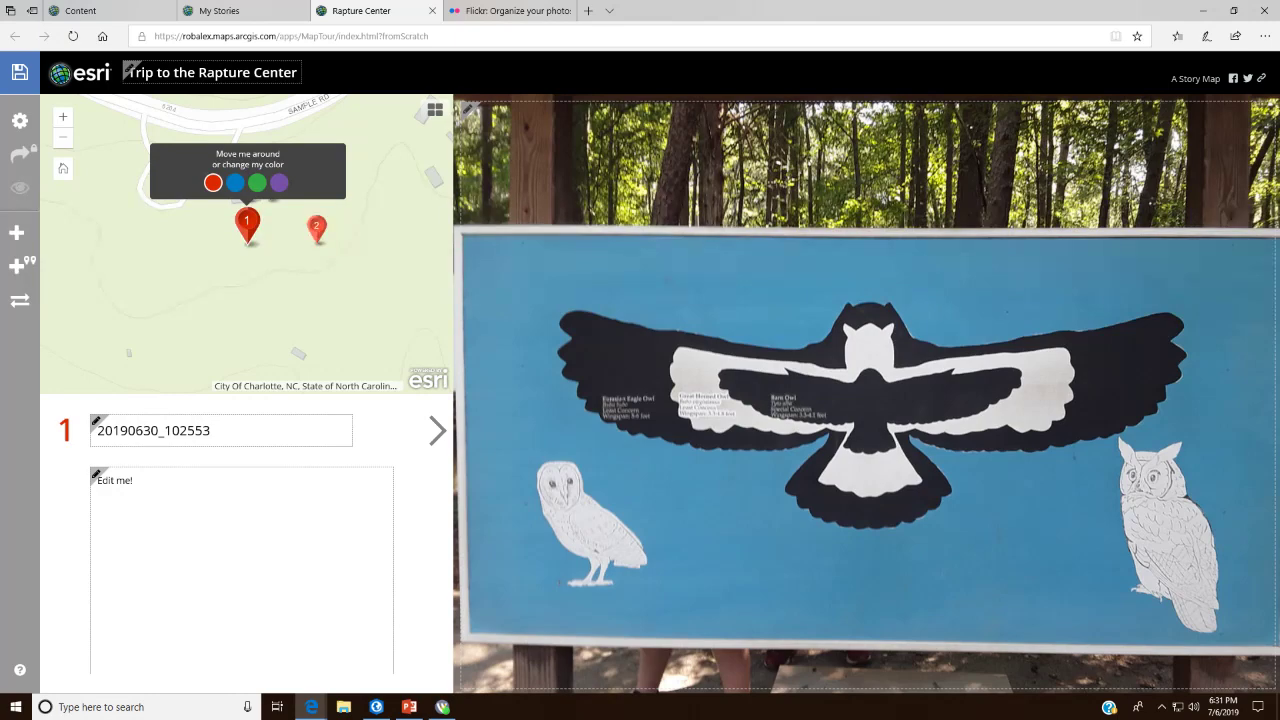
# Step: Change the tour's layout to Three Panel once more
pyautogui.click(19, 120)
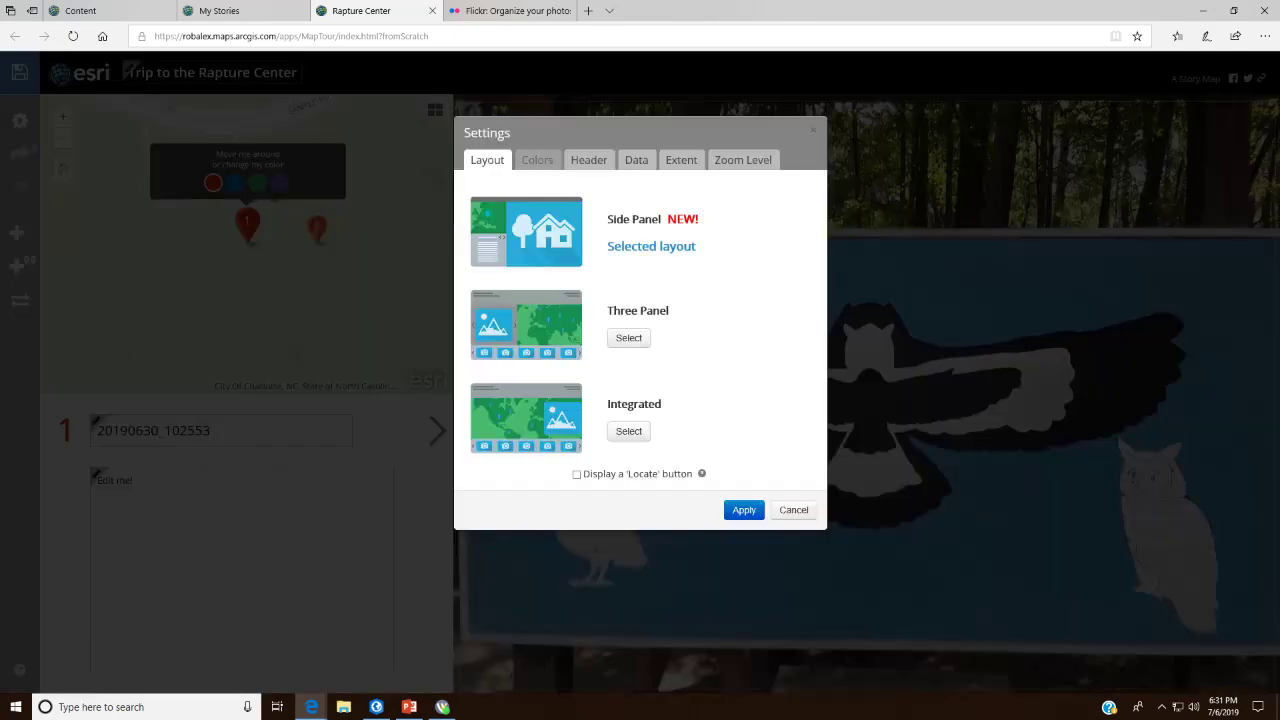
pyautogui.click(628, 337)
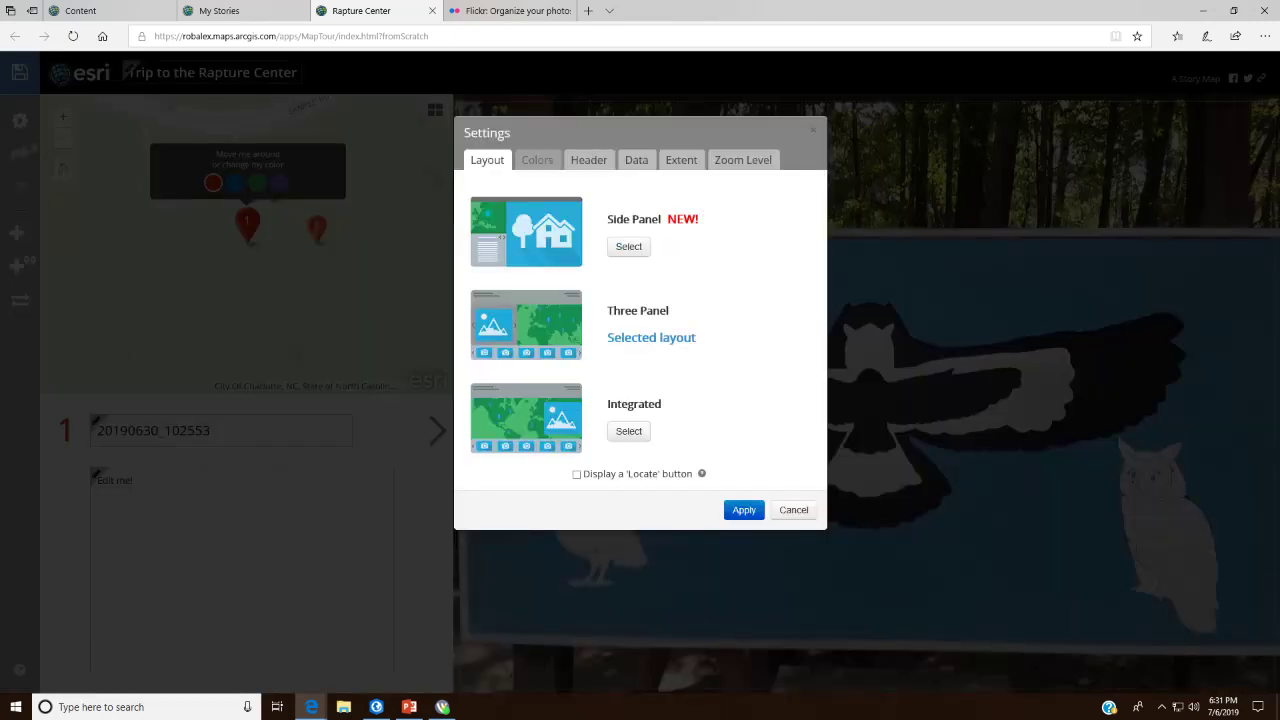
pyautogui.click(743, 510)
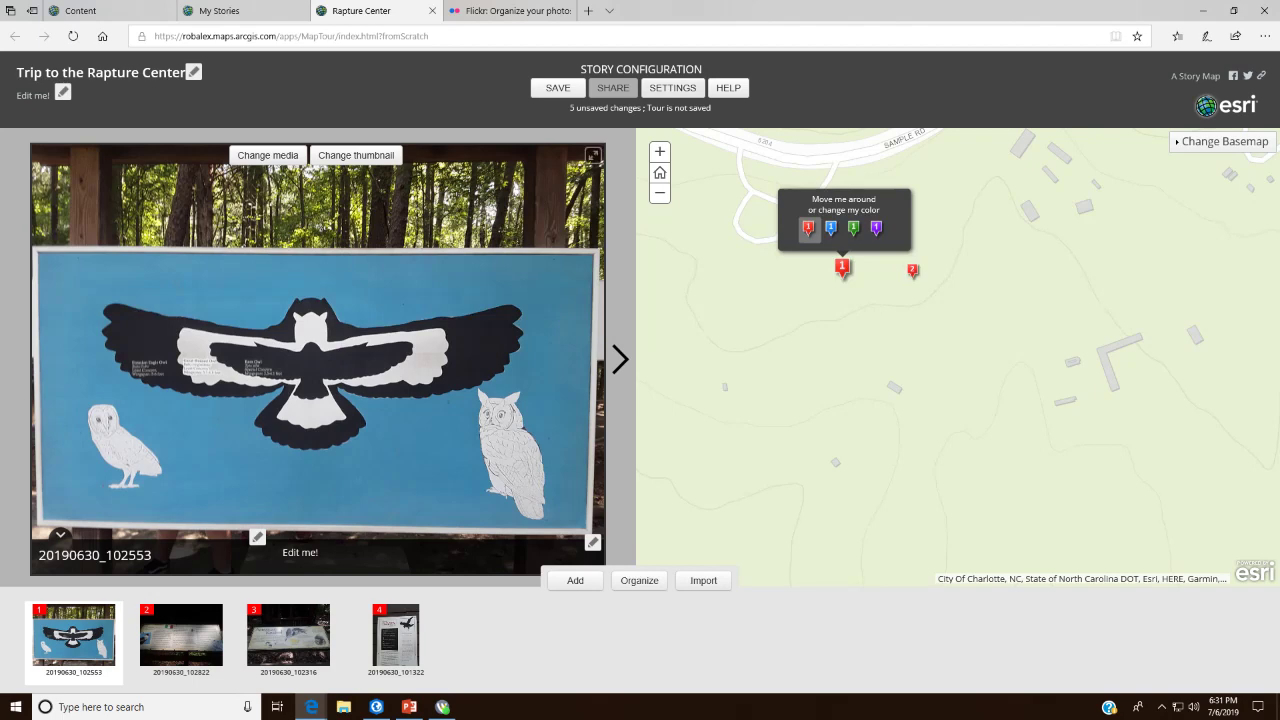
# Step: Apply the Integrated layout to the map tour
pyautogui.click(672, 87)
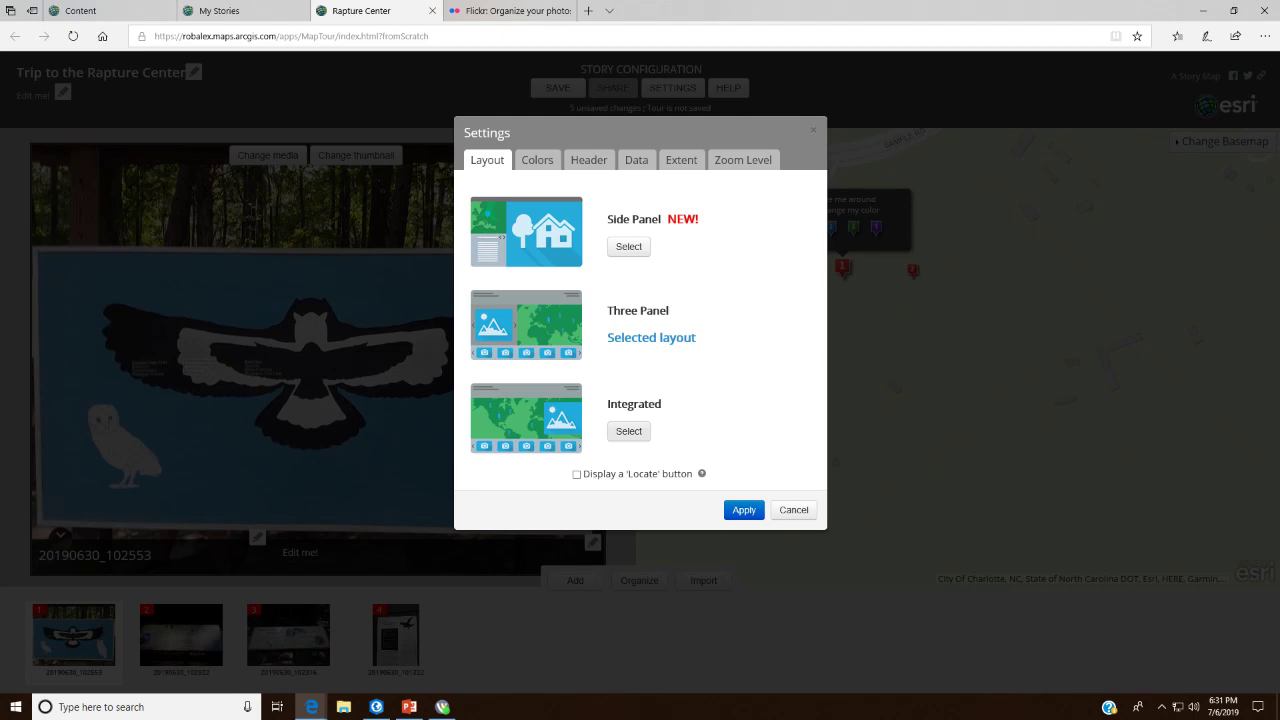
pyautogui.click(629, 431)
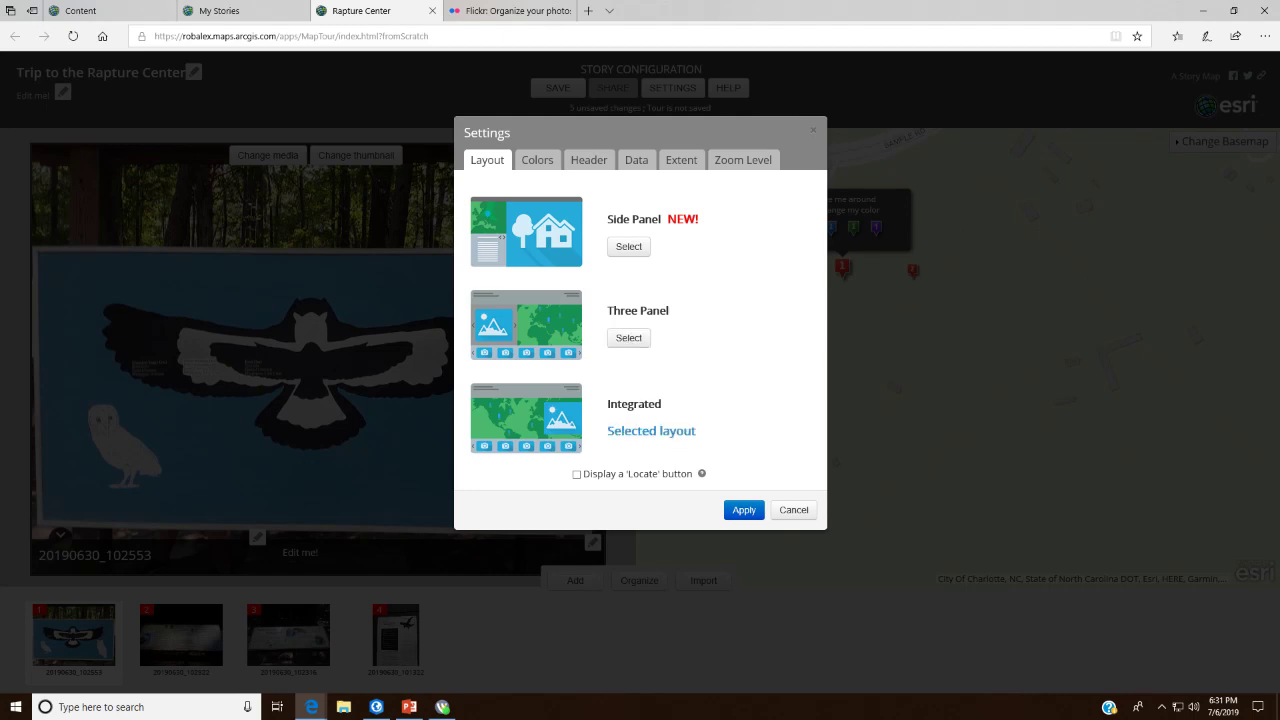
pyautogui.click(744, 510)
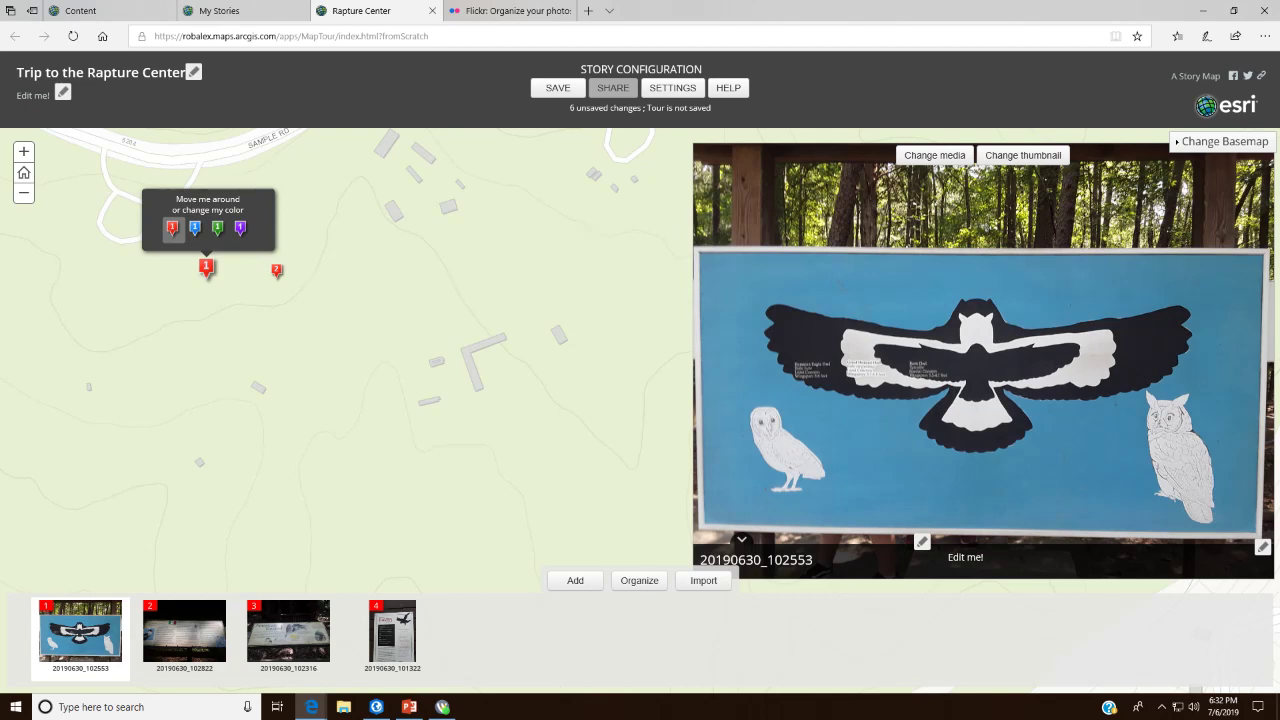
# Step: Set the tour's subtitle to "in NC, USA" and save the tour
pyautogui.click(63, 92)
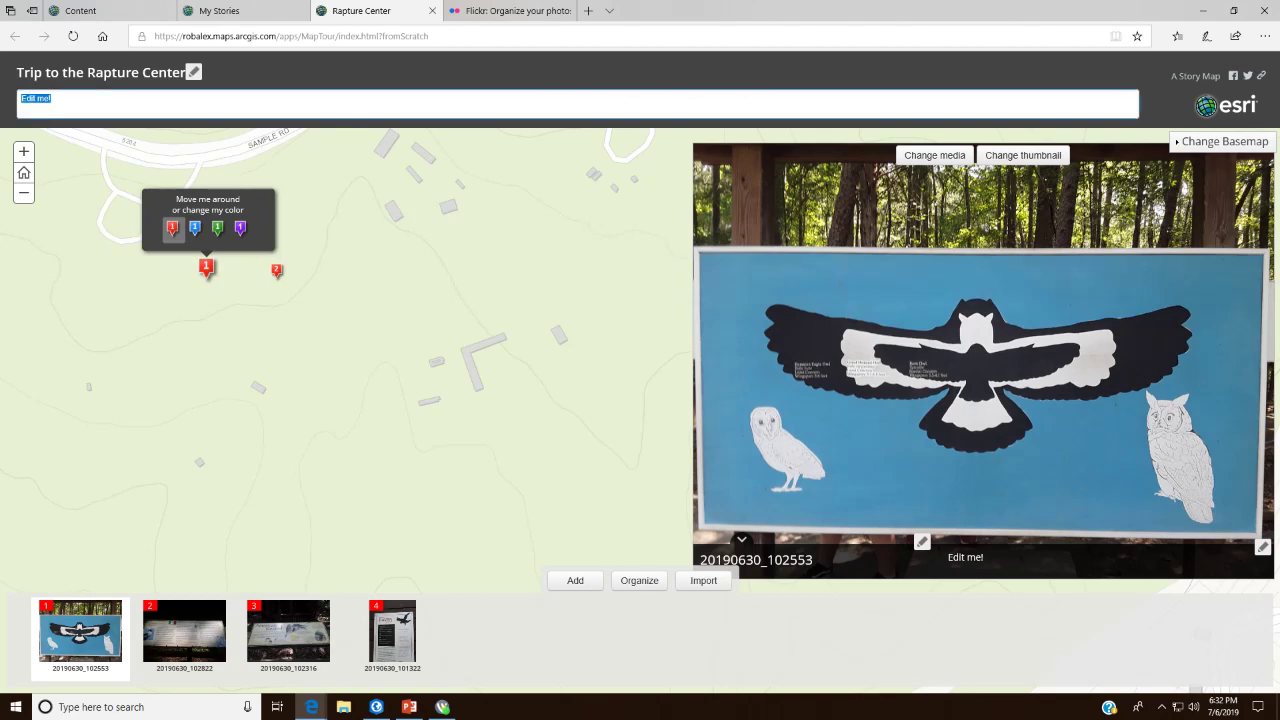
pyautogui.write('In horth Ca')
pyautogui.press('BackSpace')
pyautogui.press('BackSpace')
pyautogui.press('BackSpace')
pyautogui.press('BackSpace')
pyautogui.press('BackSpace')
pyautogui.press('BackSpace')
pyautogui.press('BackSpace')
pyautogui.press('BackSpace')
pyautogui.press('BackSpace')
pyautogui.press('BackSpace')
pyautogui.press('BackSpace')
pyautogui.write('in NC, USA')
pyautogui.press('Return')
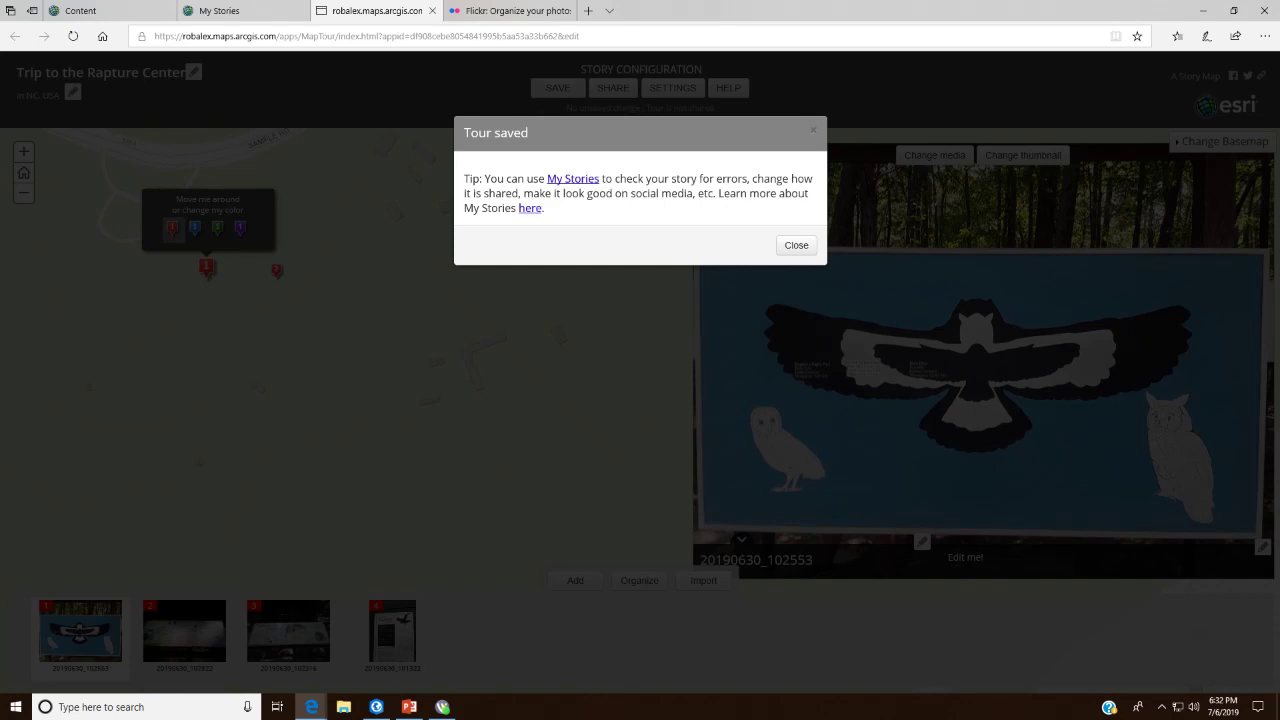
pyautogui.click(796, 245)
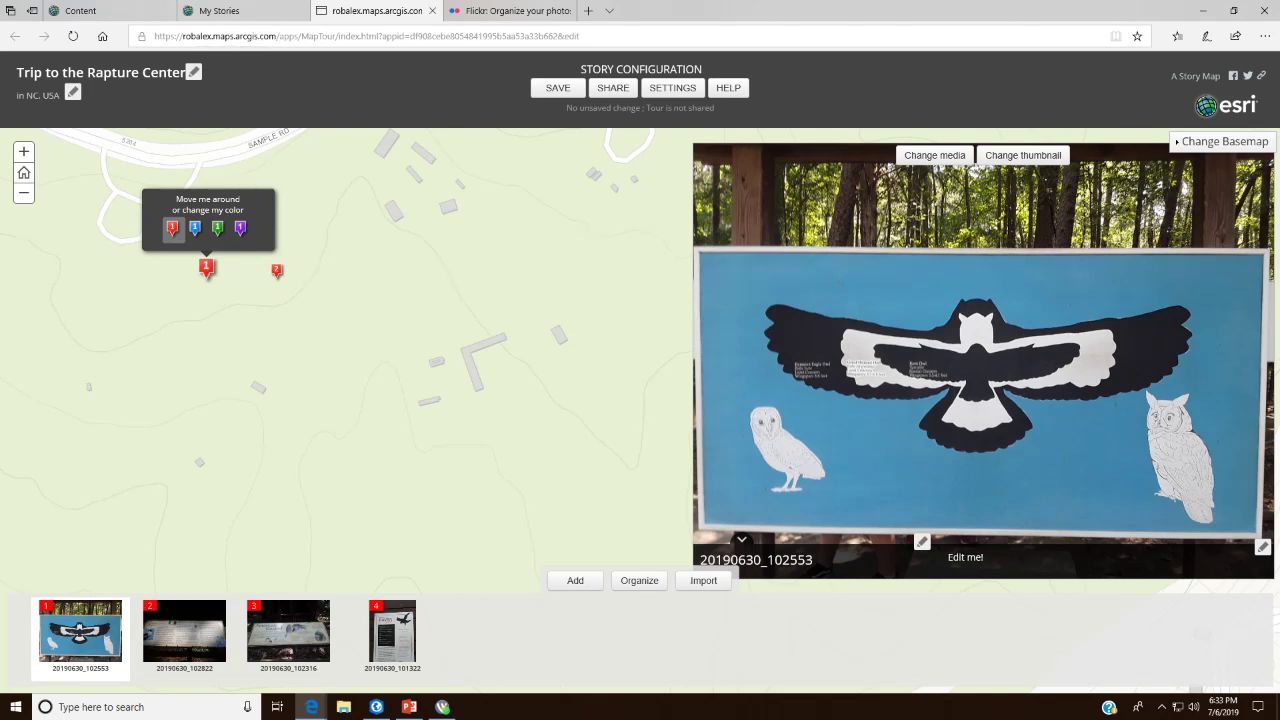
# Step: Set the tour's layout to Side Panel and open the second tour point, 20190630_102822
pyautogui.click(672, 88)
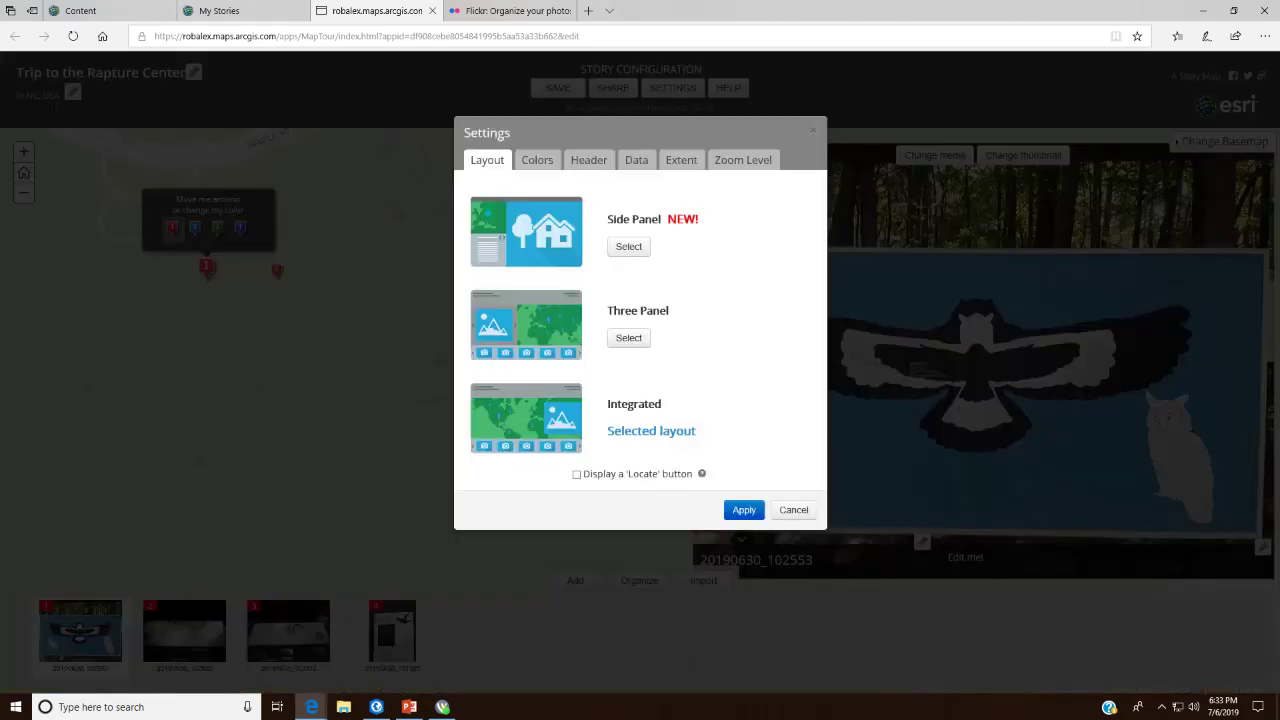
pyautogui.click(628, 246)
pyautogui.click(744, 510)
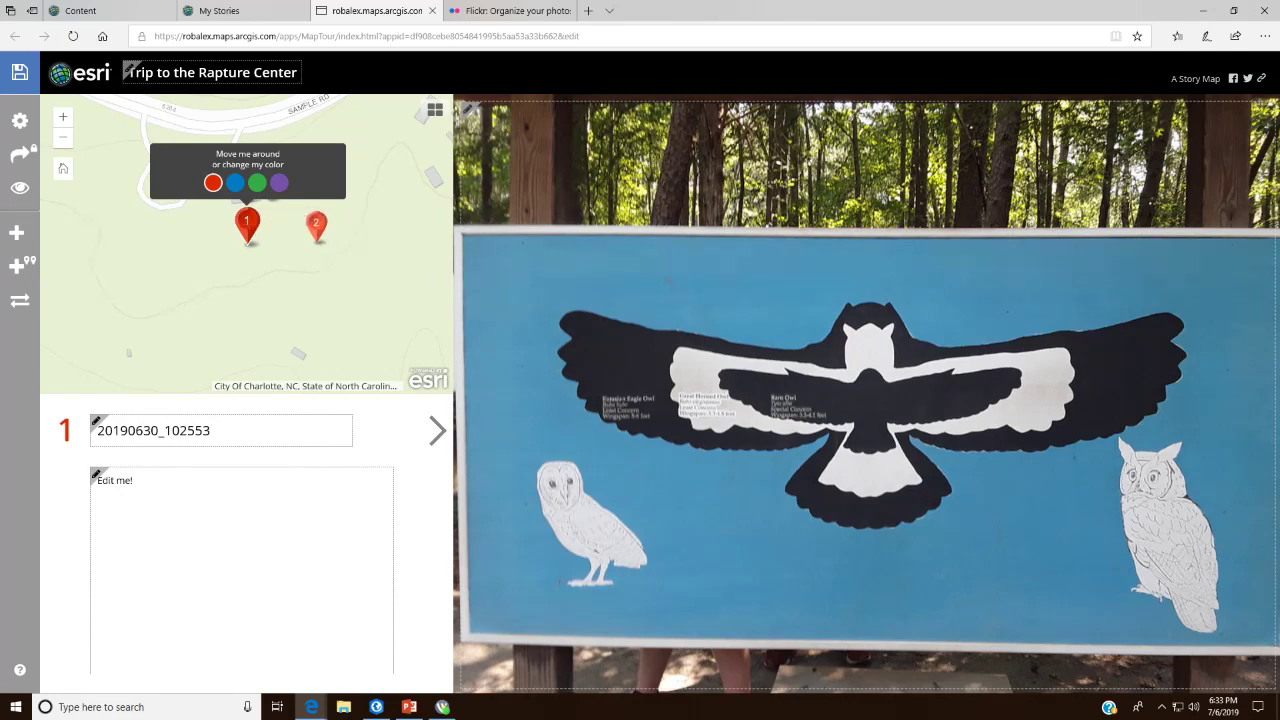
pyautogui.click(316, 224)
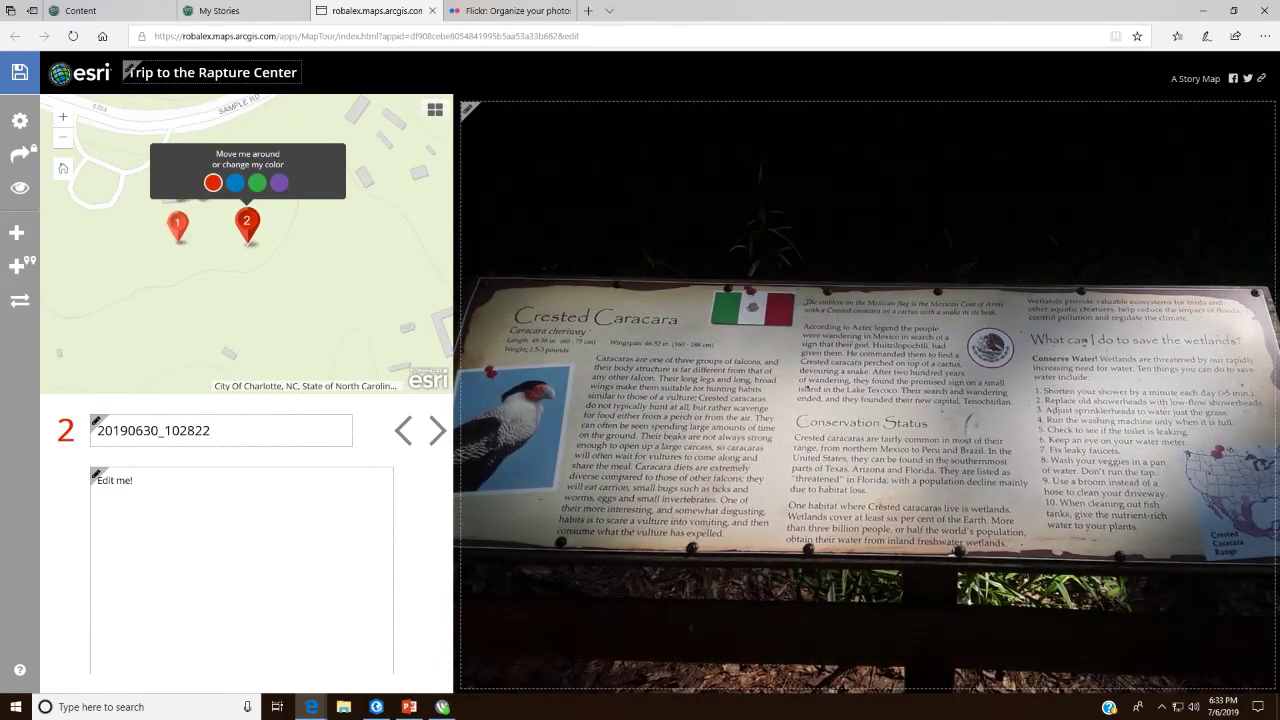
# Step: Change the tour map's basemap to Imagery for a closer view of the tour points
pyautogui.click(435, 109)
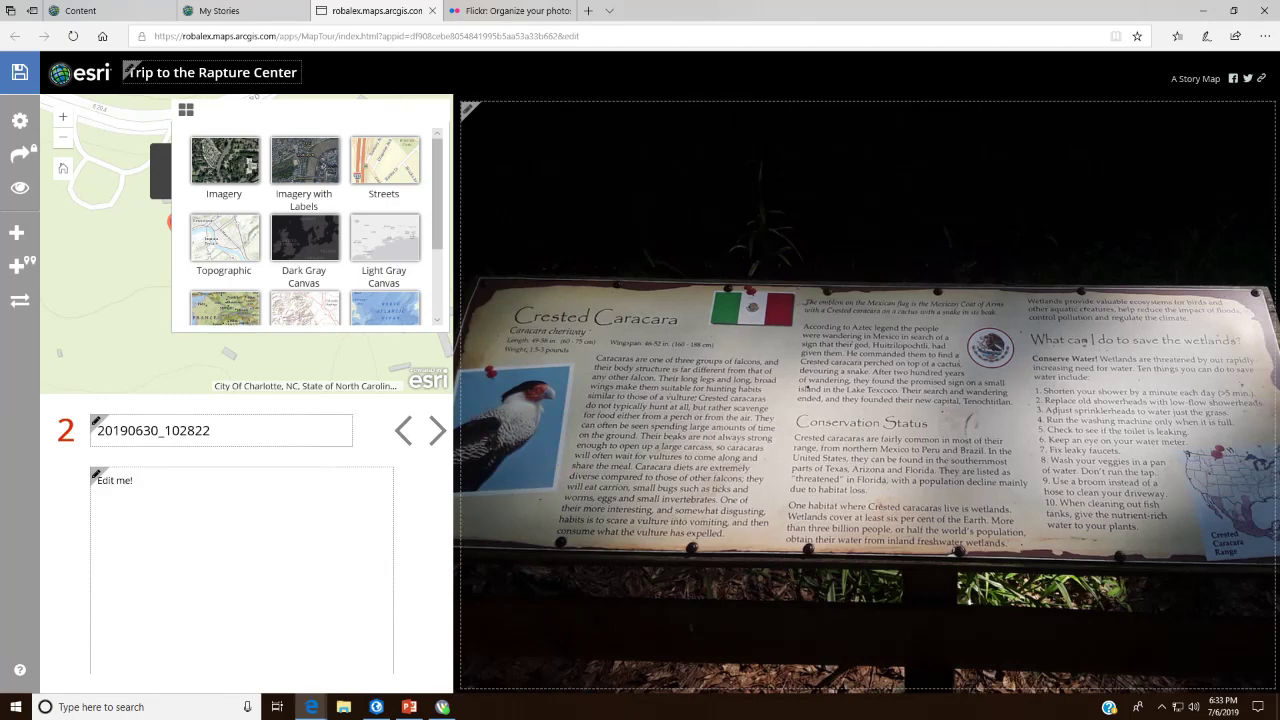
pyautogui.click(225, 160)
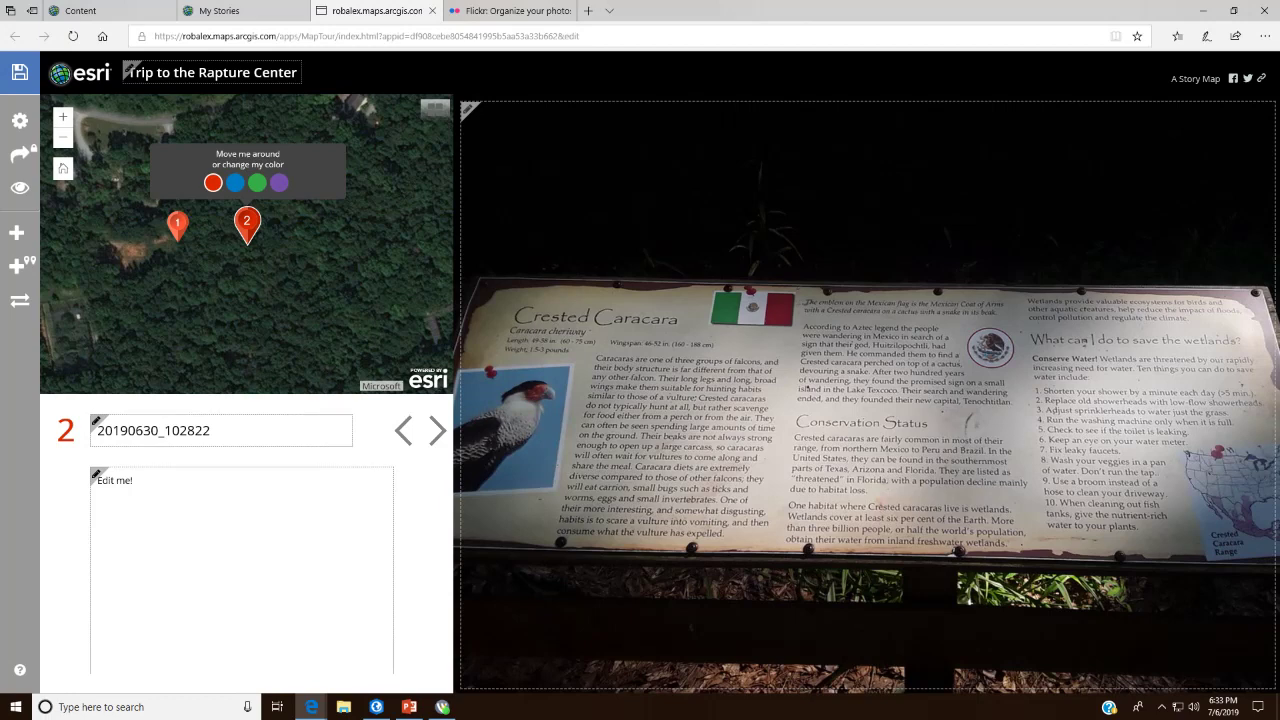
pyautogui.click(63, 117)
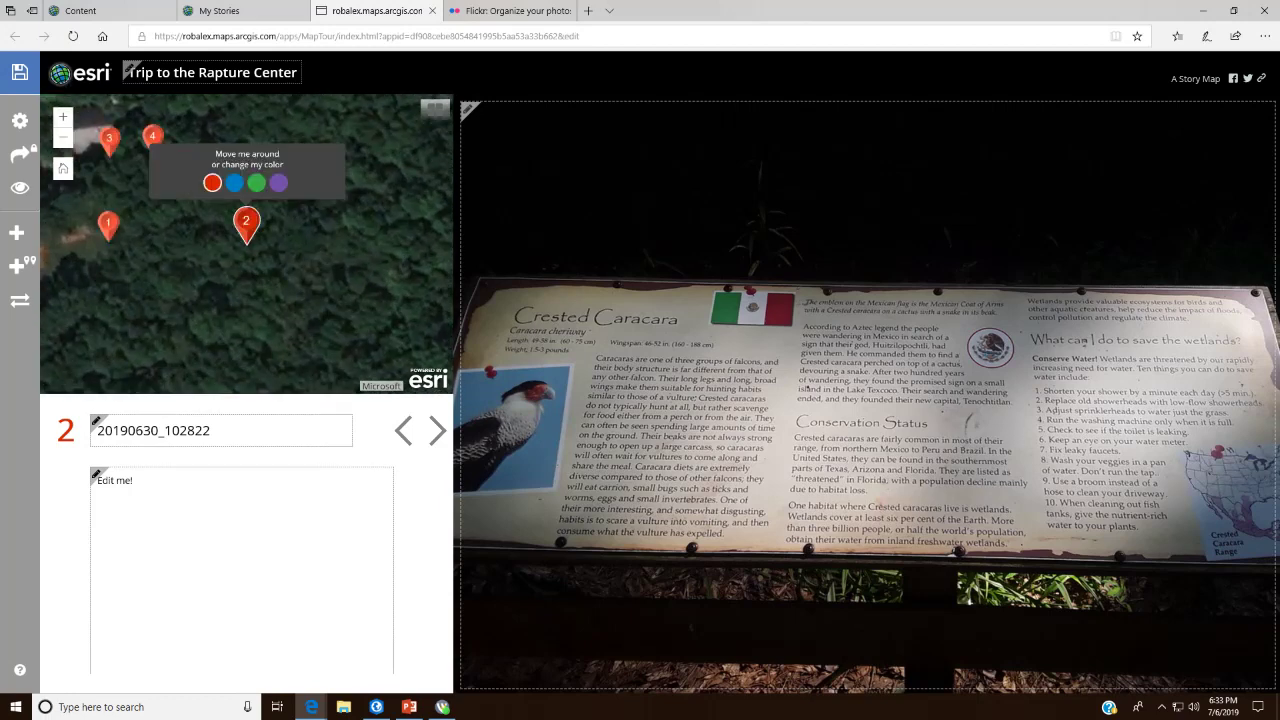
pyautogui.moveTo(190, 262); pyautogui.dragTo(265, 311)
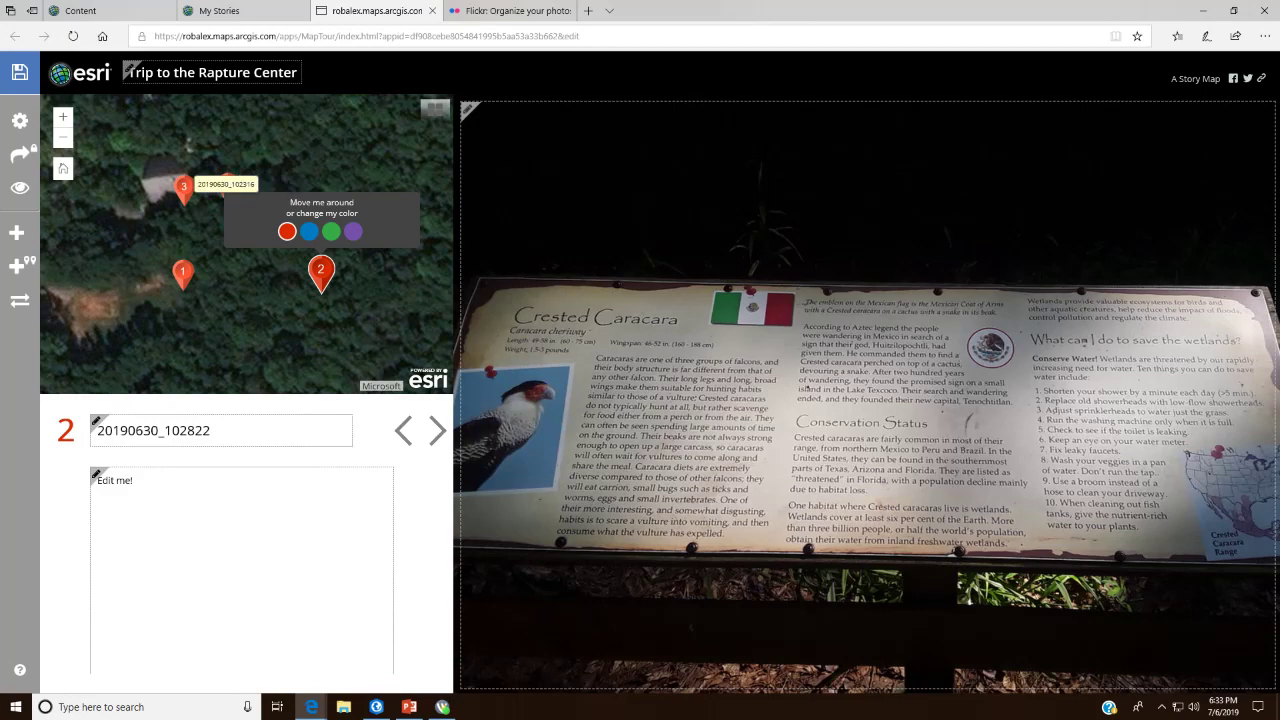
# Step: Move tour point 4, 20190630_101322, a short distance north on the map, northeast of the building roof
pyautogui.click(183, 186)
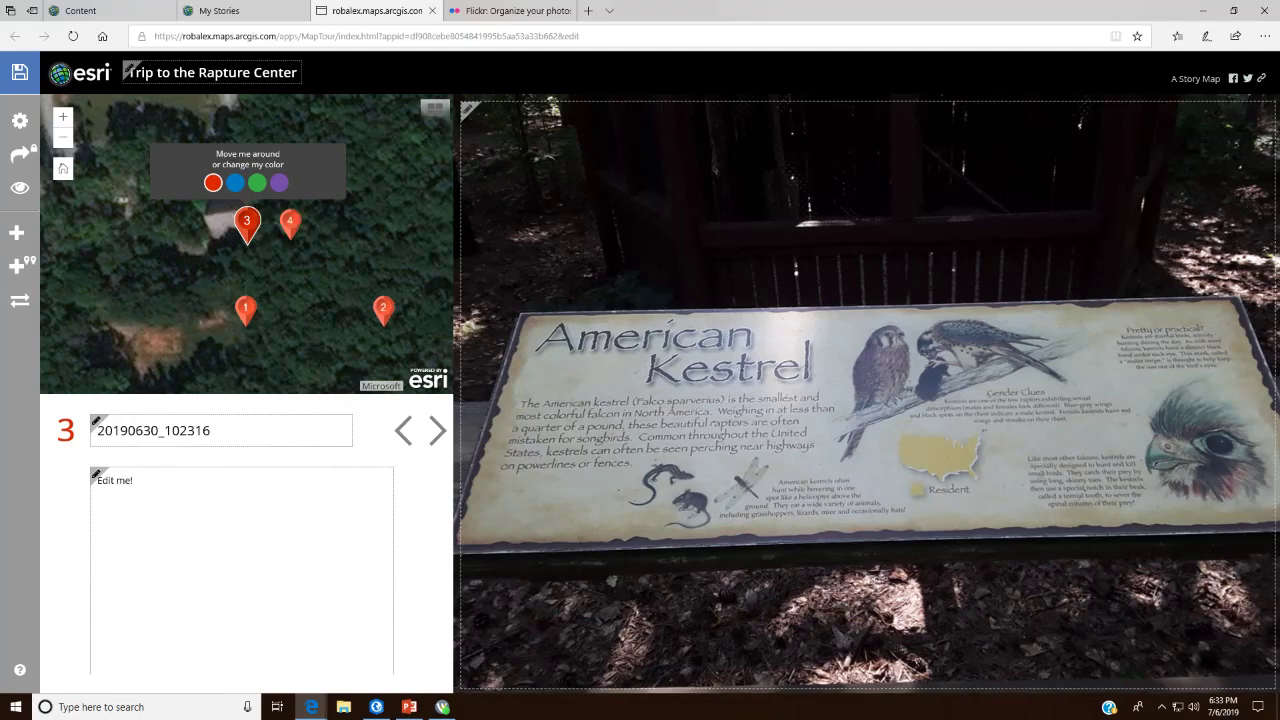
pyautogui.click(245, 308)
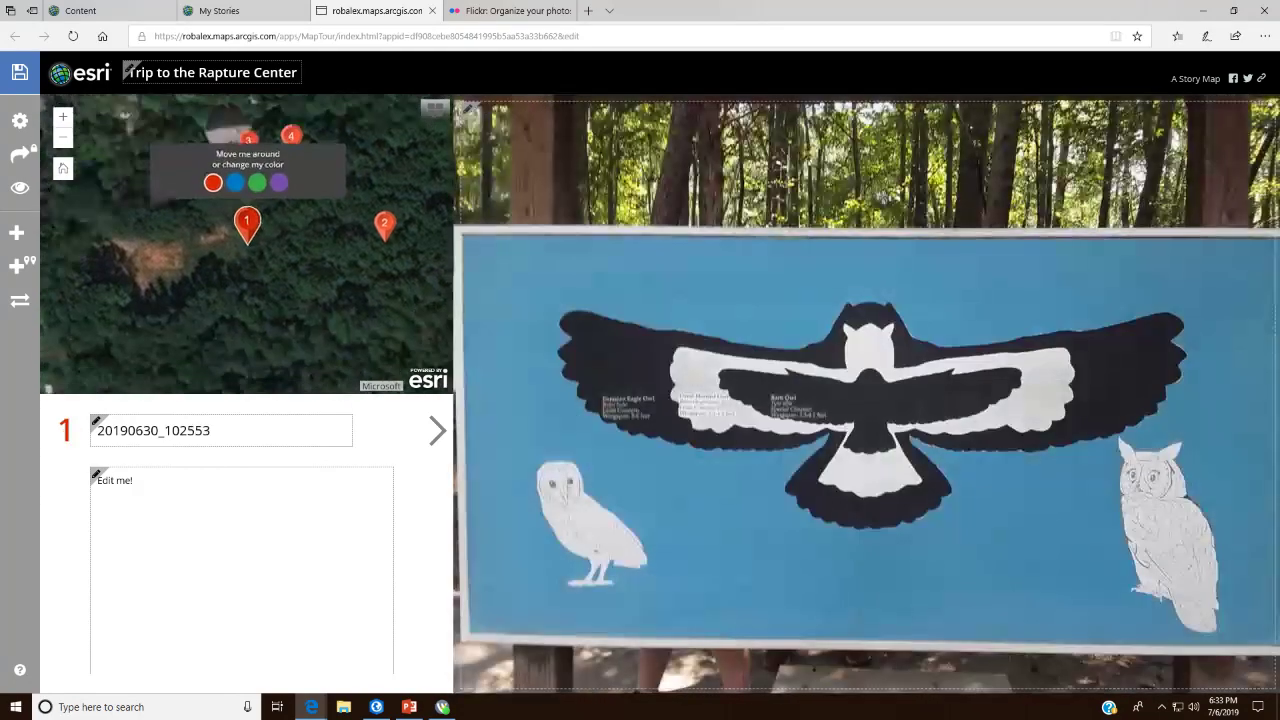
pyautogui.click(385, 226)
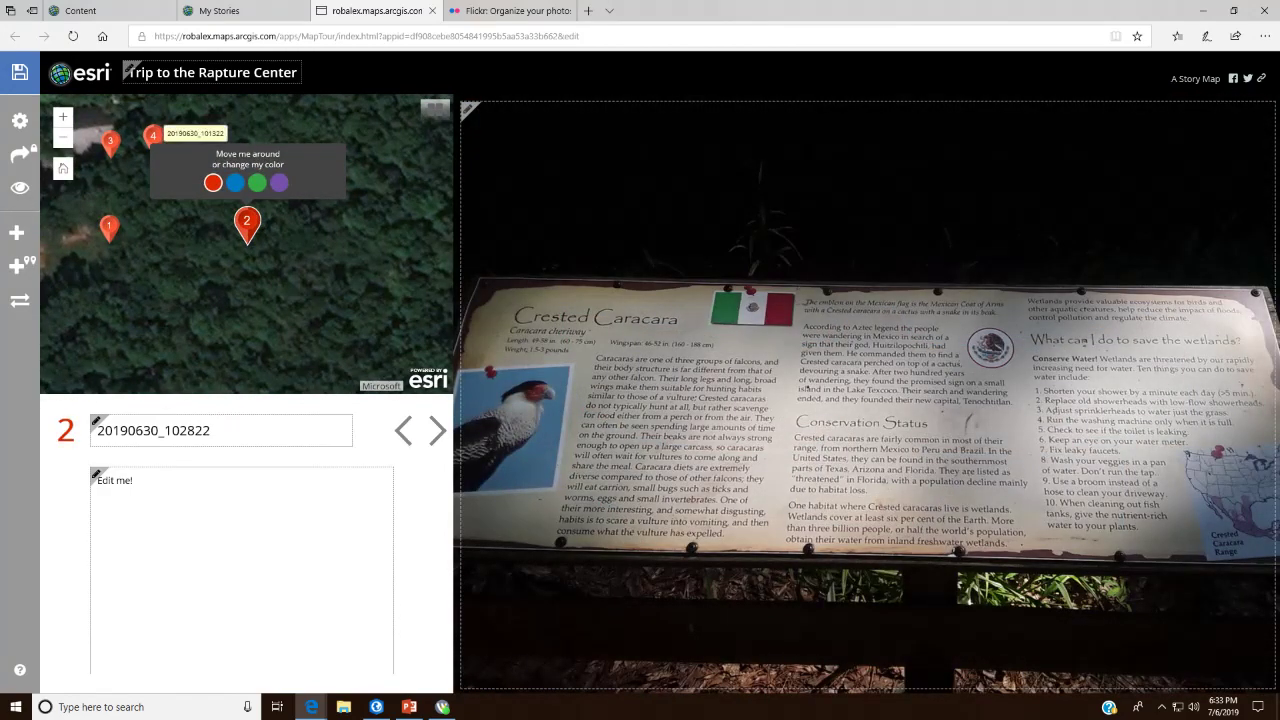
pyautogui.click(153, 136)
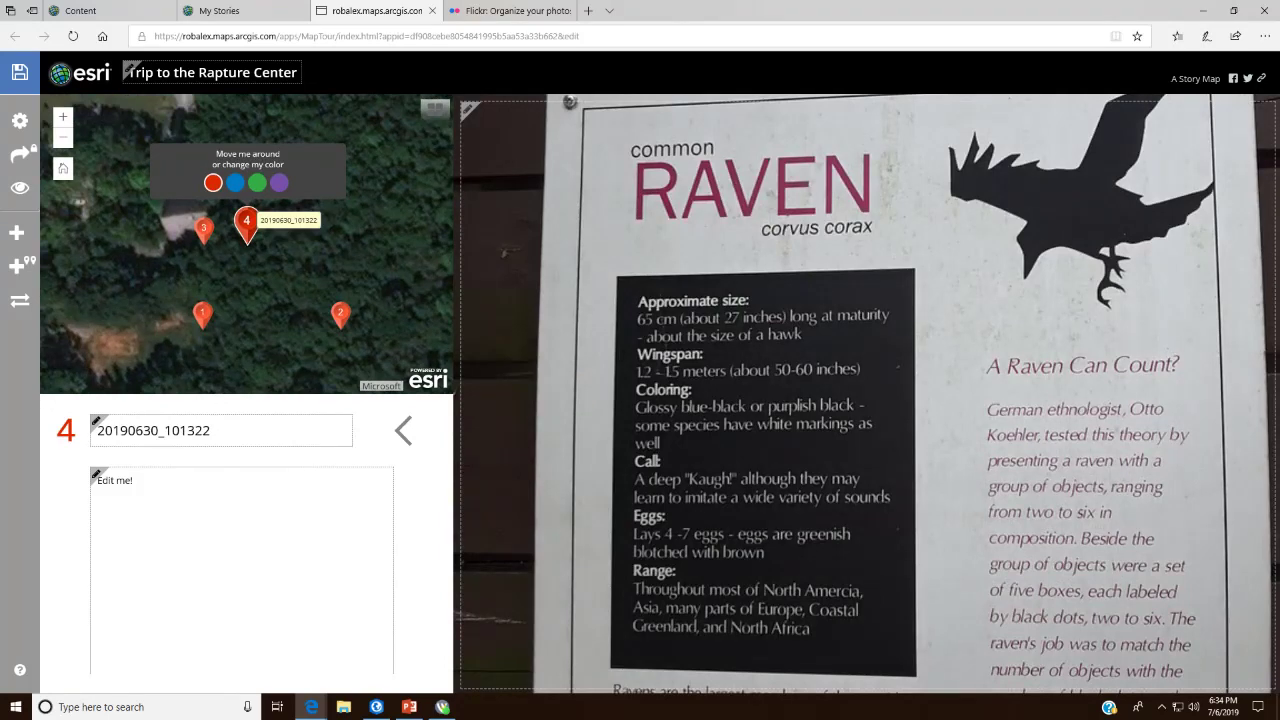
pyautogui.moveTo(246, 220)
pyautogui.mouseDown()
pyautogui.moveTo(229, 190)
pyautogui.moveTo(241, 185)
pyautogui.mouseUp()
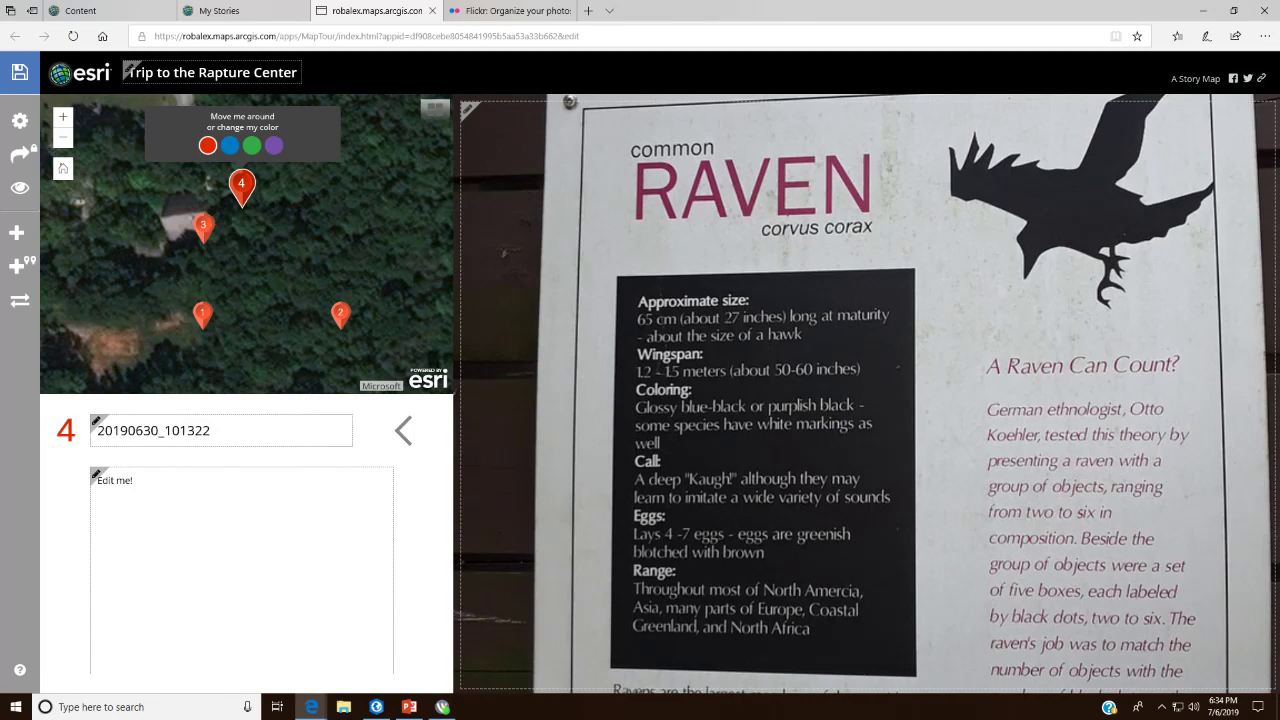
# Step: Check tour point 1 and the moved tour point 4, and save the tour
pyautogui.click(202, 314)
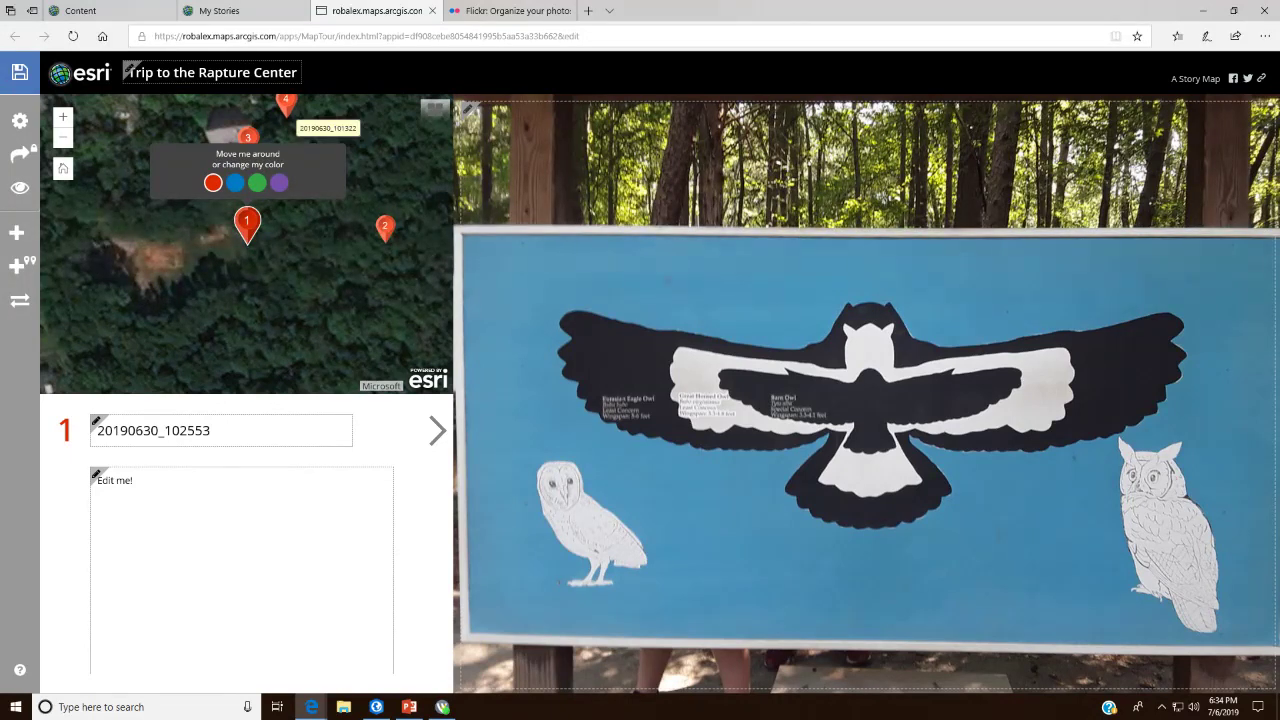
pyautogui.click(286, 101)
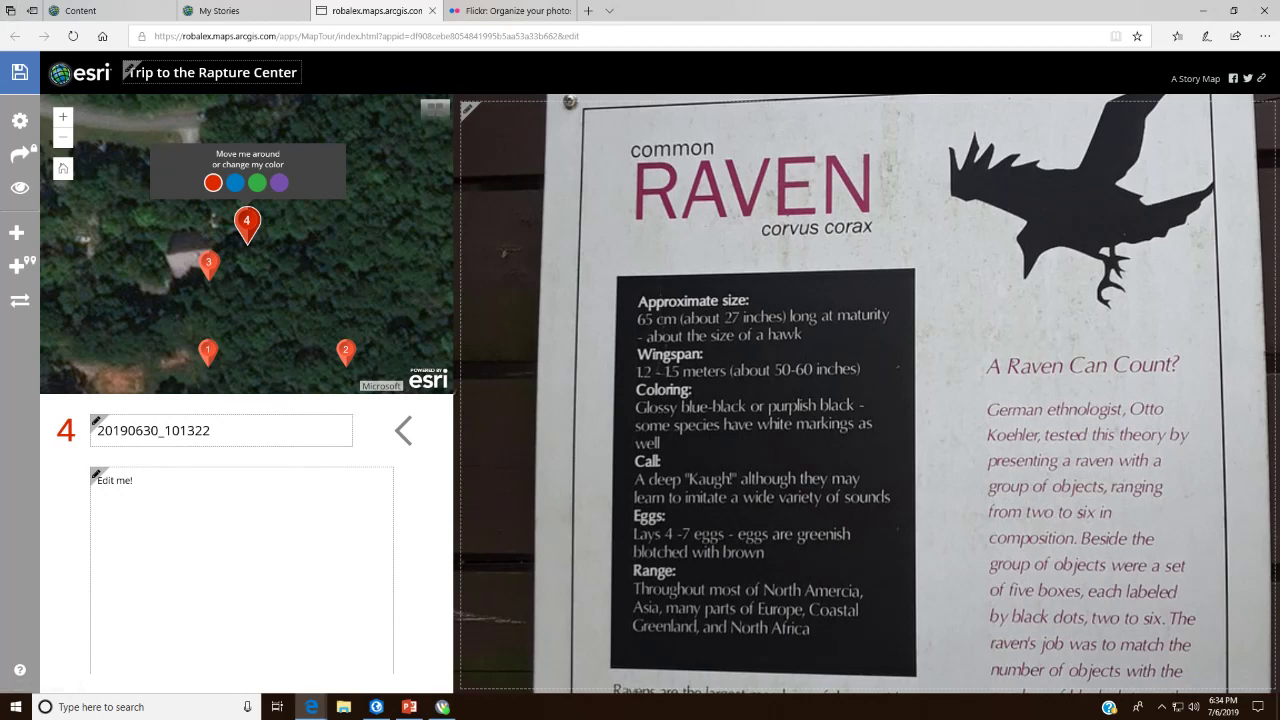
pyautogui.click(20, 72)
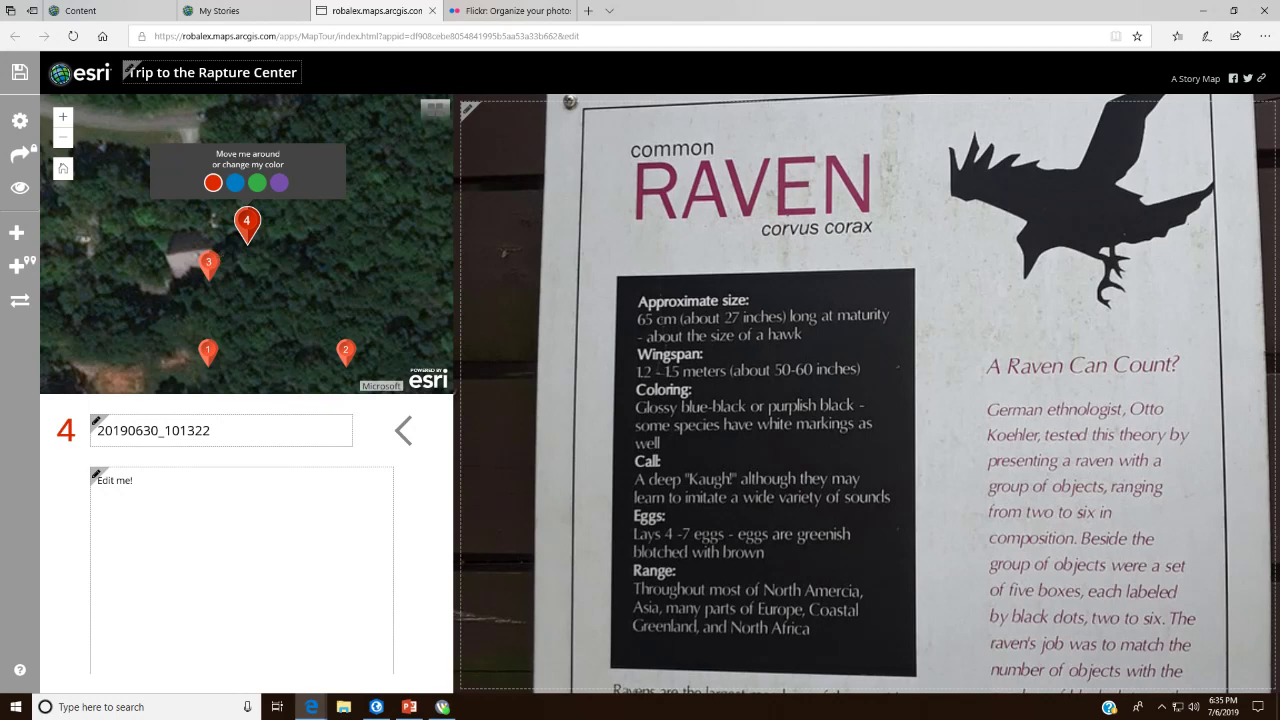
# Step: Look through all four tour points and change the marker of point 1, 20190630_102553, to blue
pyautogui.click(207, 347)
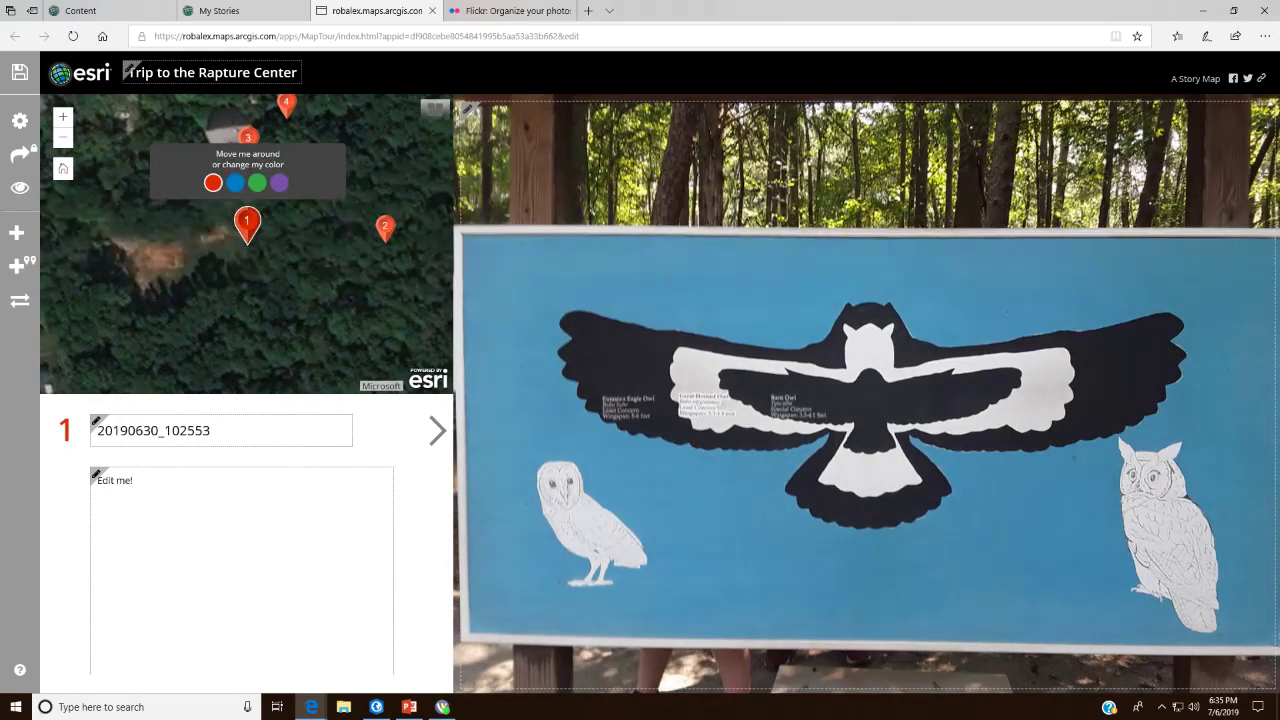
pyautogui.click(385, 226)
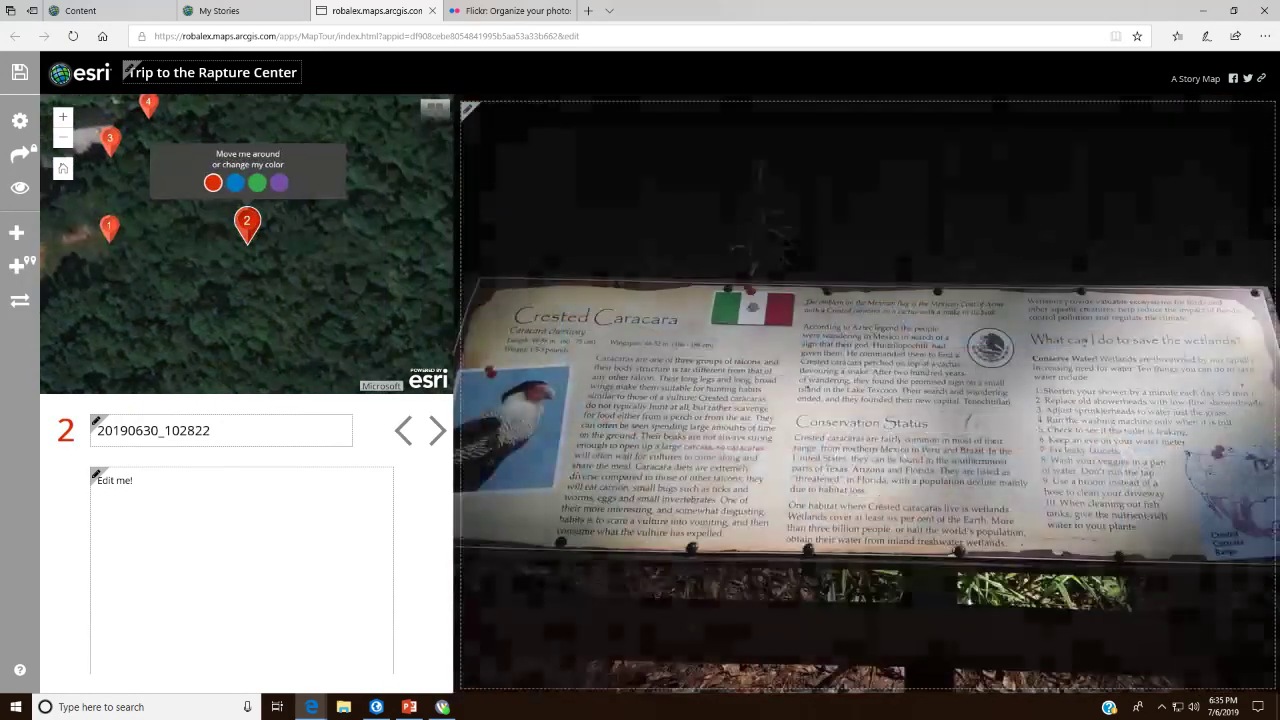
pyautogui.click(148, 105)
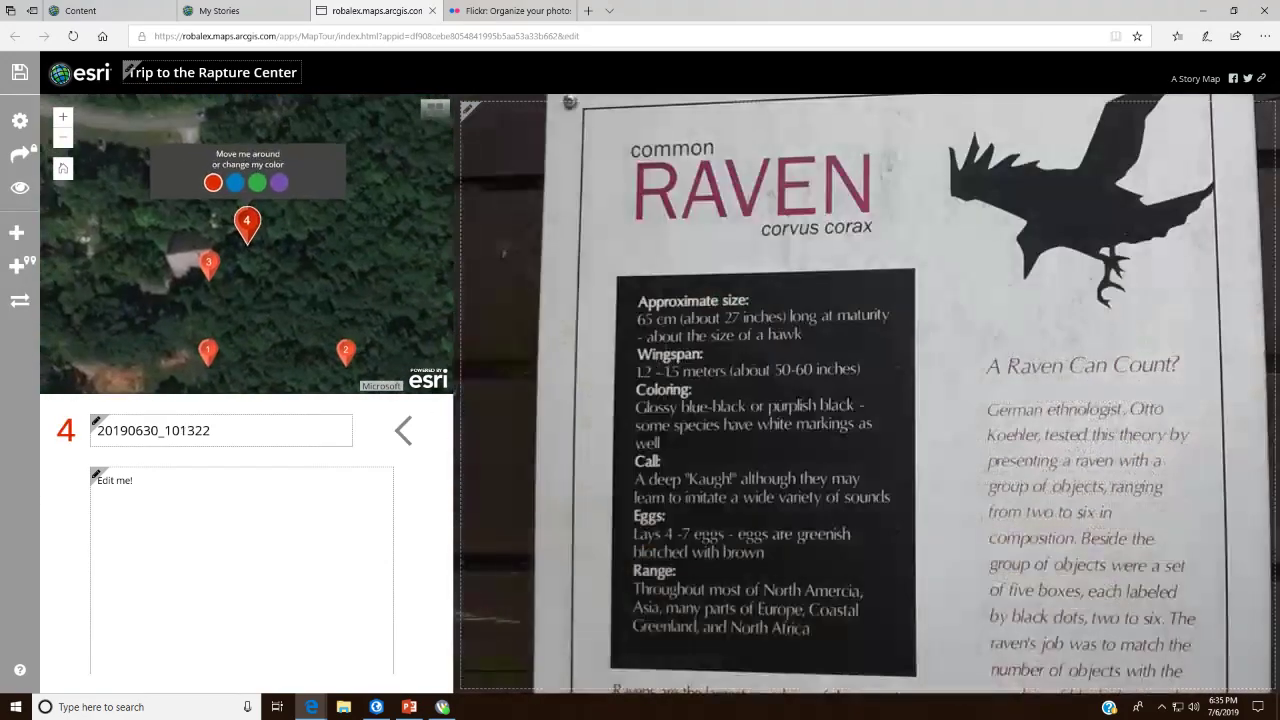
pyautogui.click(208, 263)
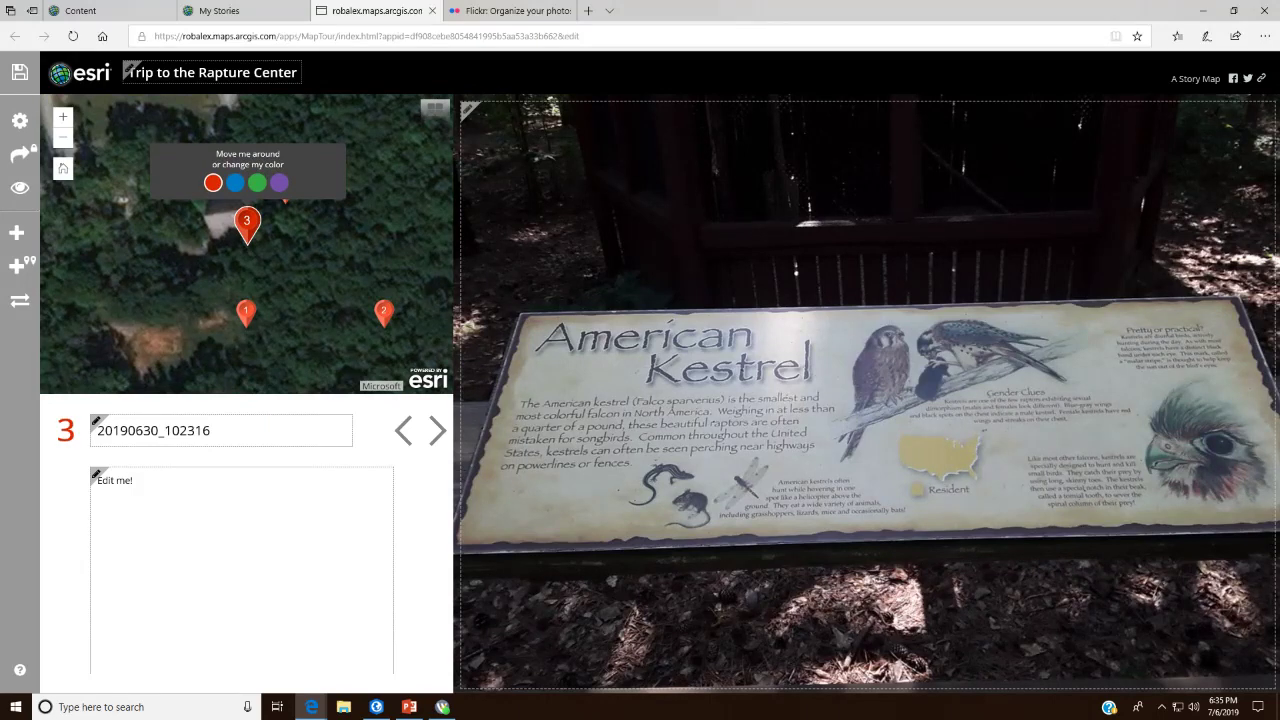
pyautogui.click(246, 313)
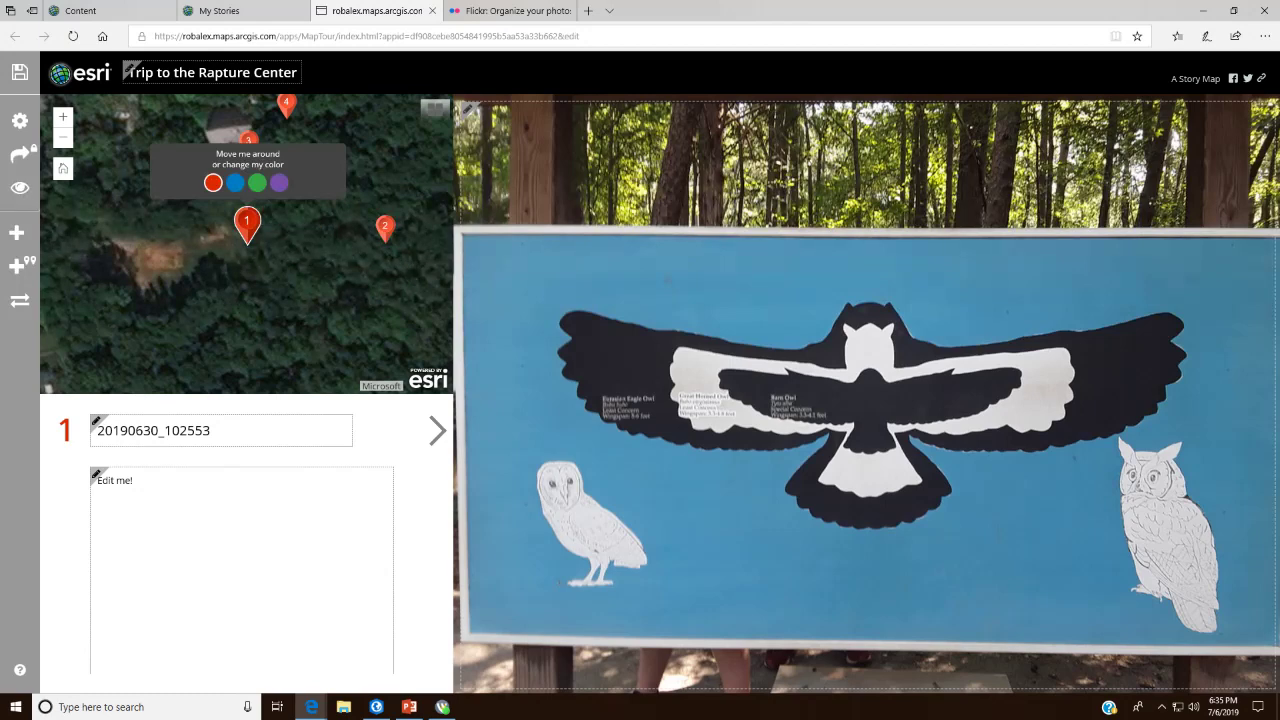
pyautogui.click(235, 182)
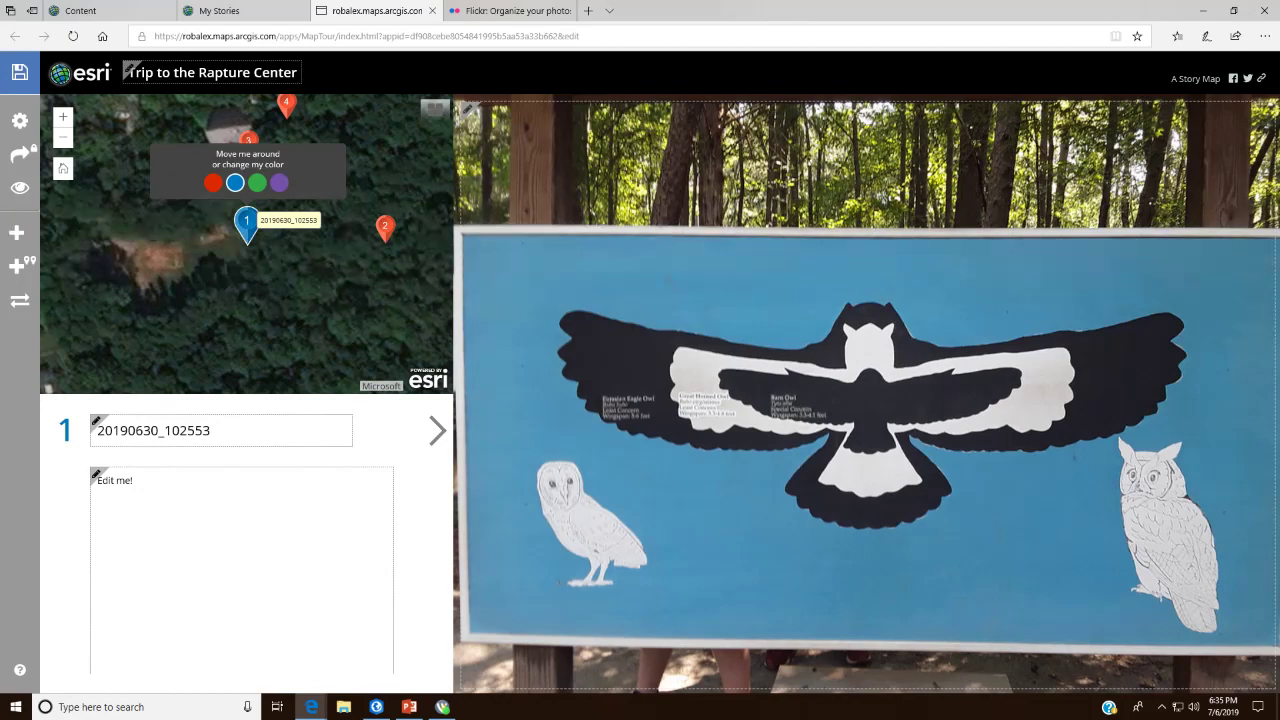
# Step: Change the marker of tour point 2, 20190630_102822, to purple
pyautogui.click(385, 228)
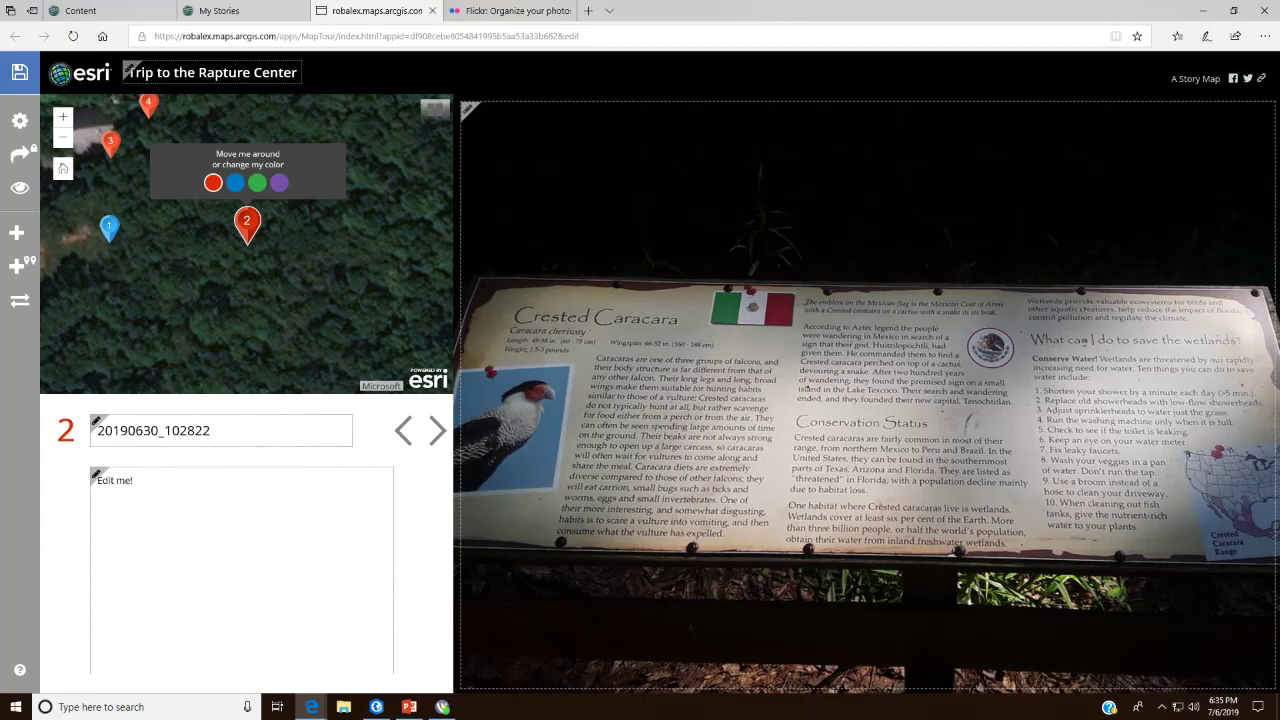
pyautogui.click(279, 182)
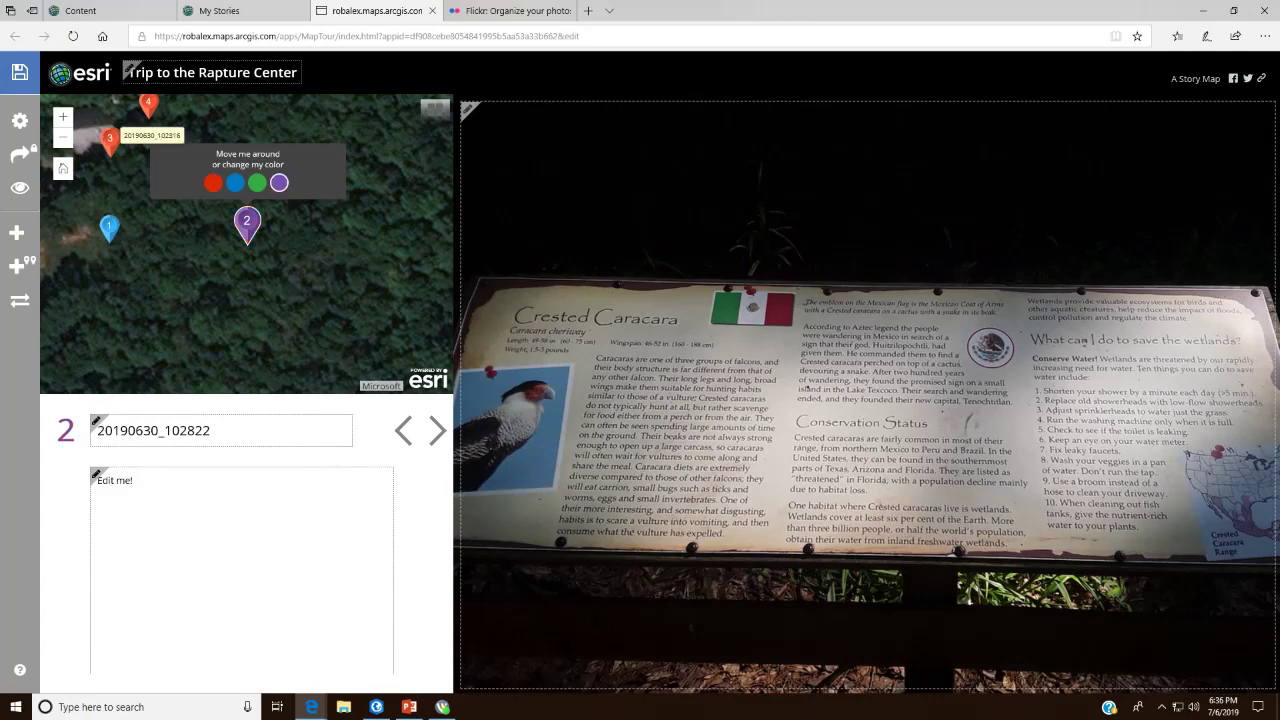
# Step: Compare tour points 3 and 4 and change the marker of point 4, 20190630_101322, to purple
pyautogui.click(110, 140)
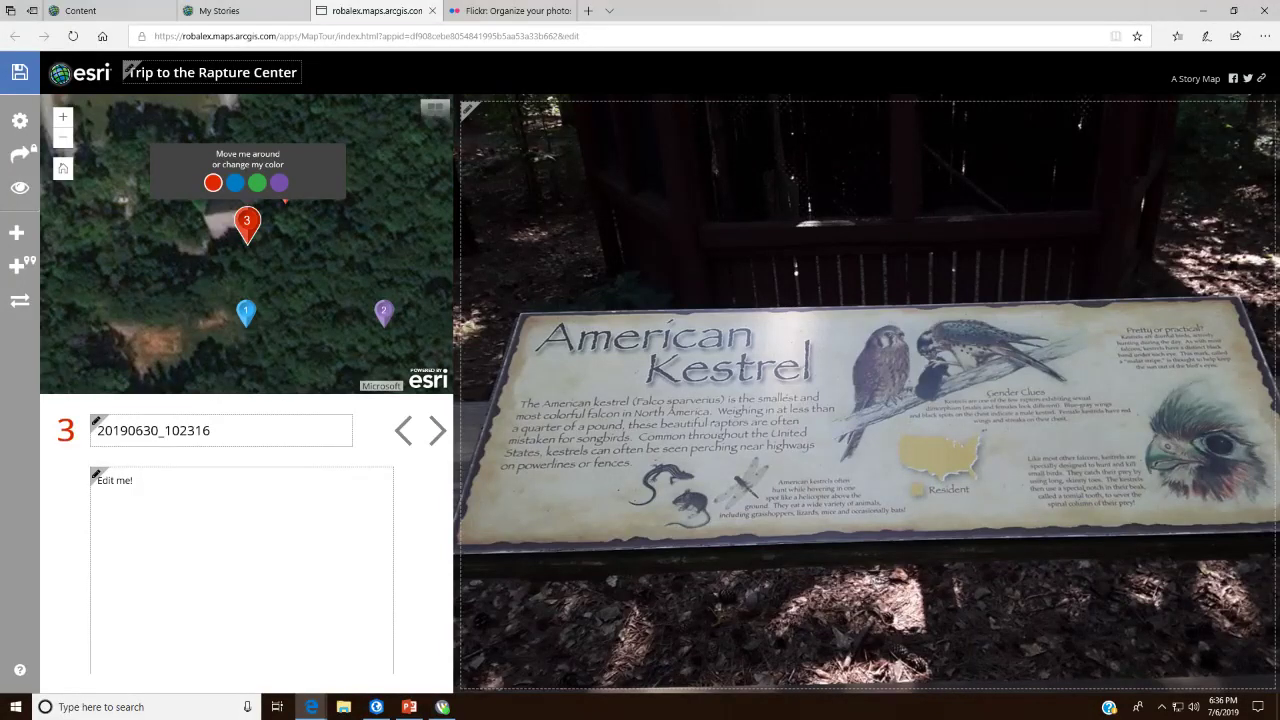
pyautogui.click(285, 197)
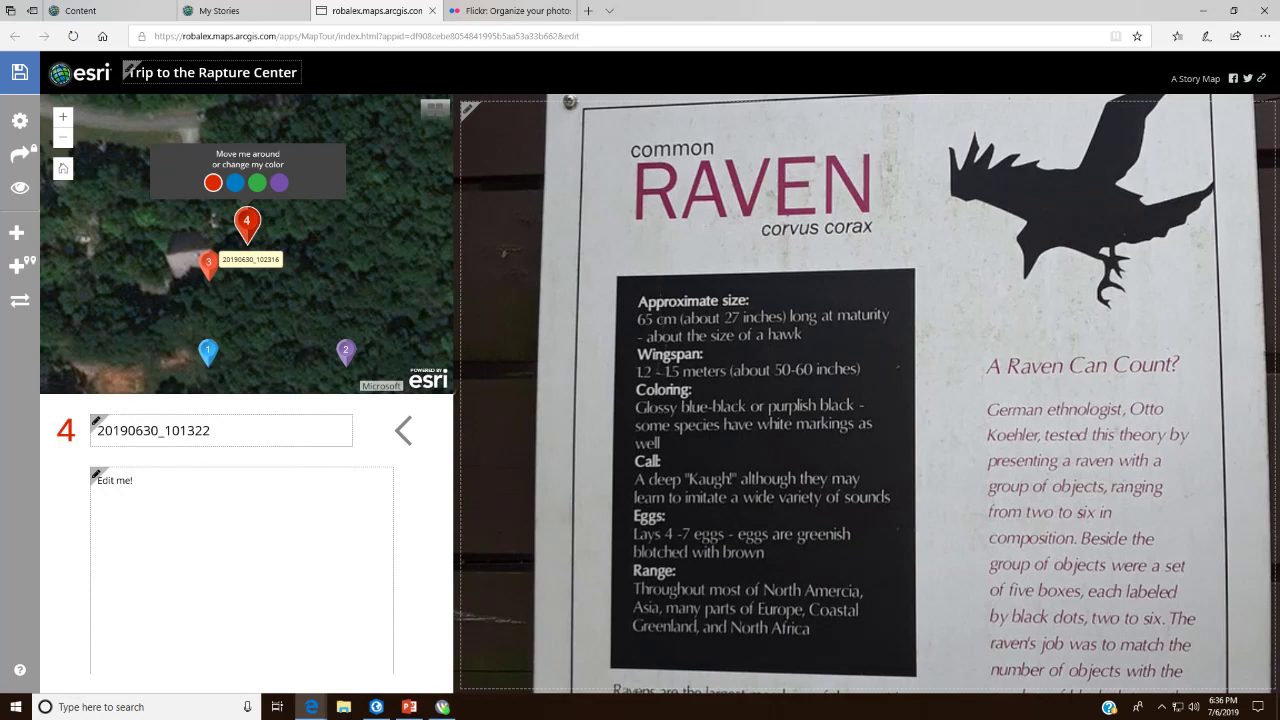
pyautogui.click(208, 263)
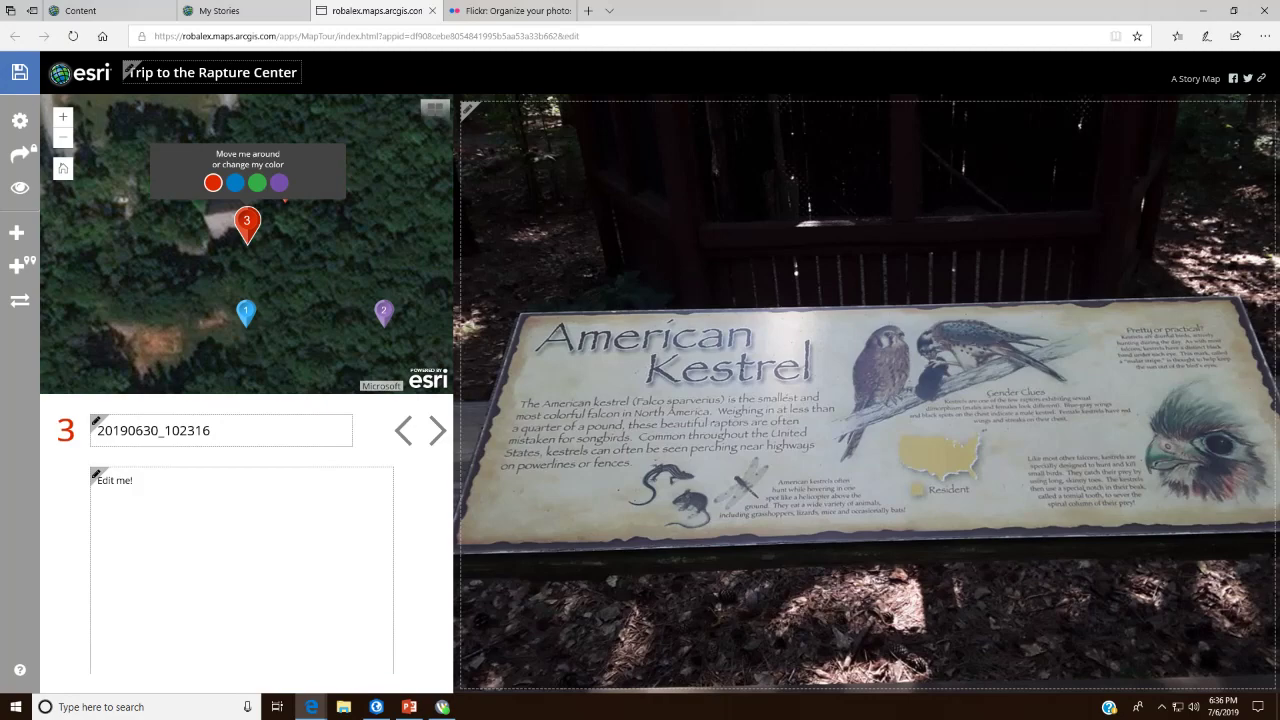
pyautogui.click(285, 197)
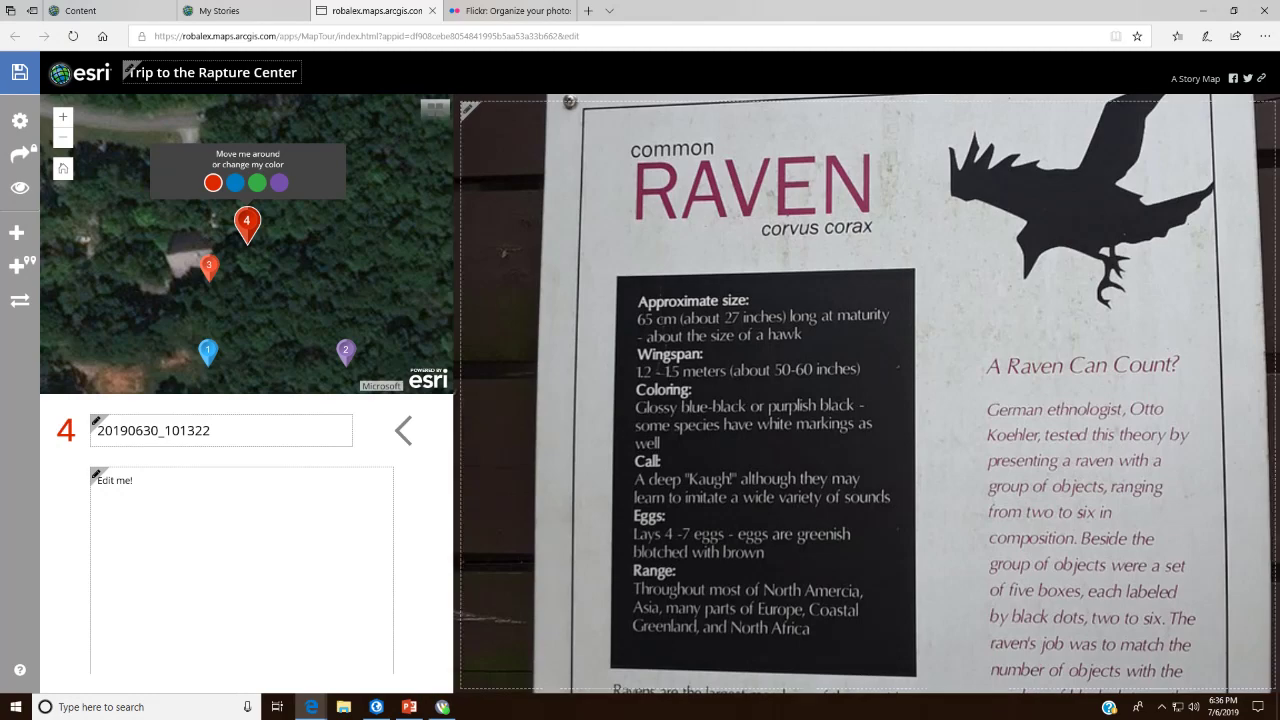
pyautogui.click(279, 182)
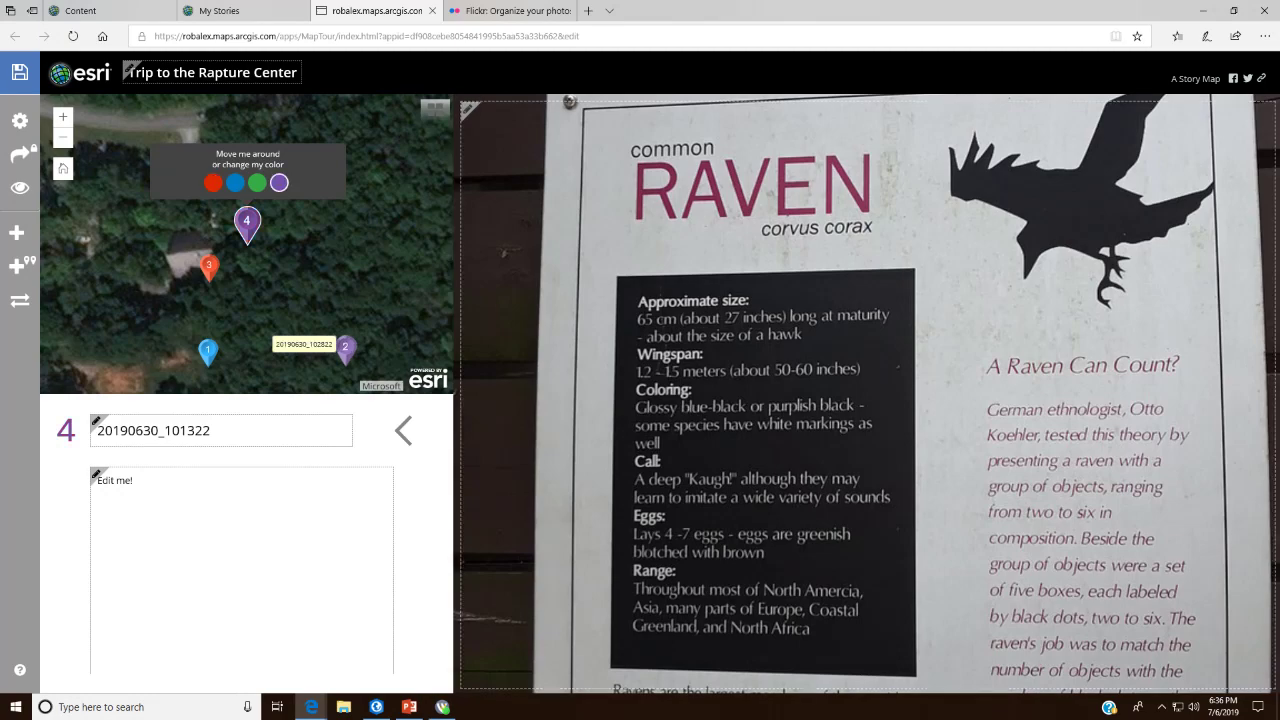
# Step: Set the marker of tour point 2, 20190630_102822, back to red and recheck points 3 and 1
pyautogui.click(345, 347)
pyautogui.click(213, 182)
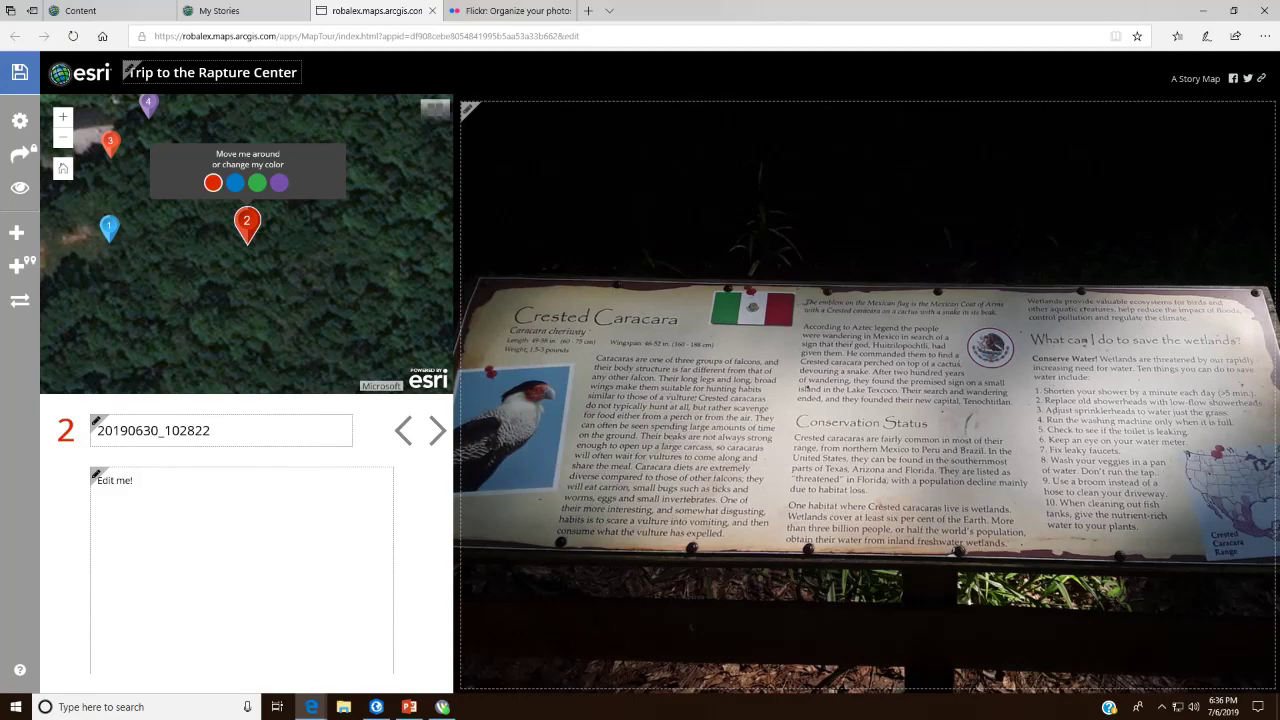
pyautogui.click(110, 140)
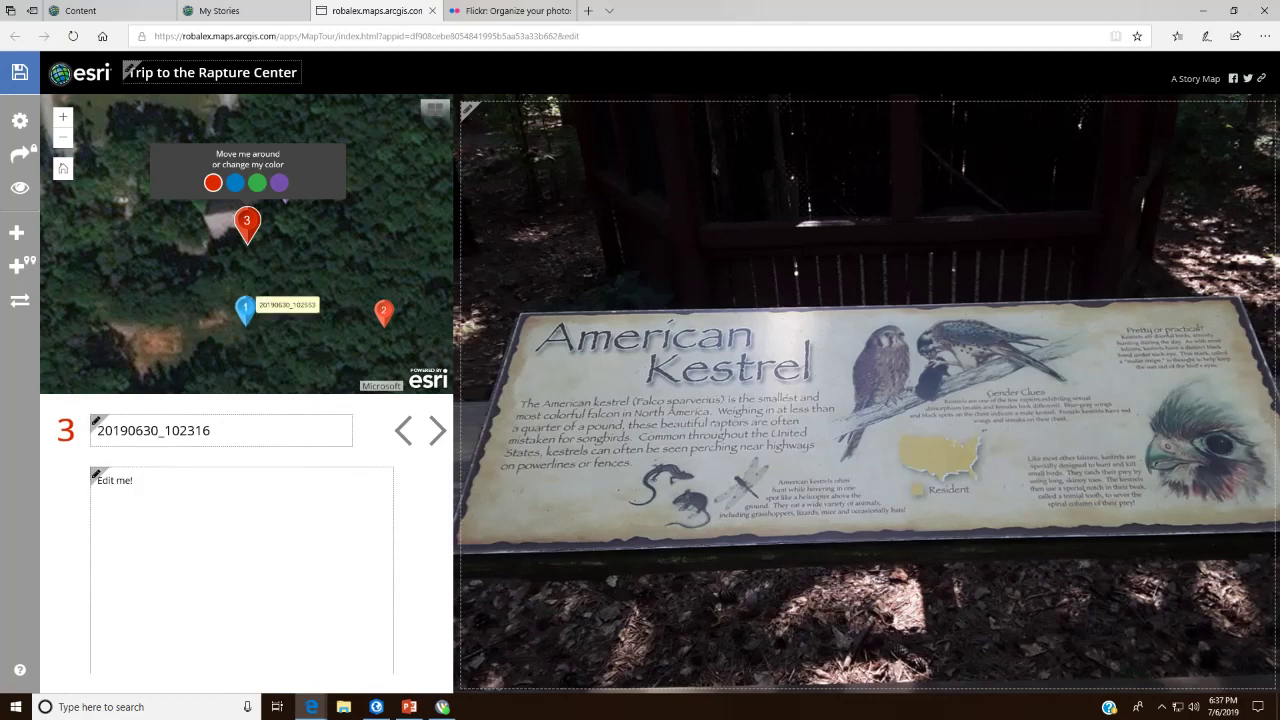
pyautogui.click(245, 310)
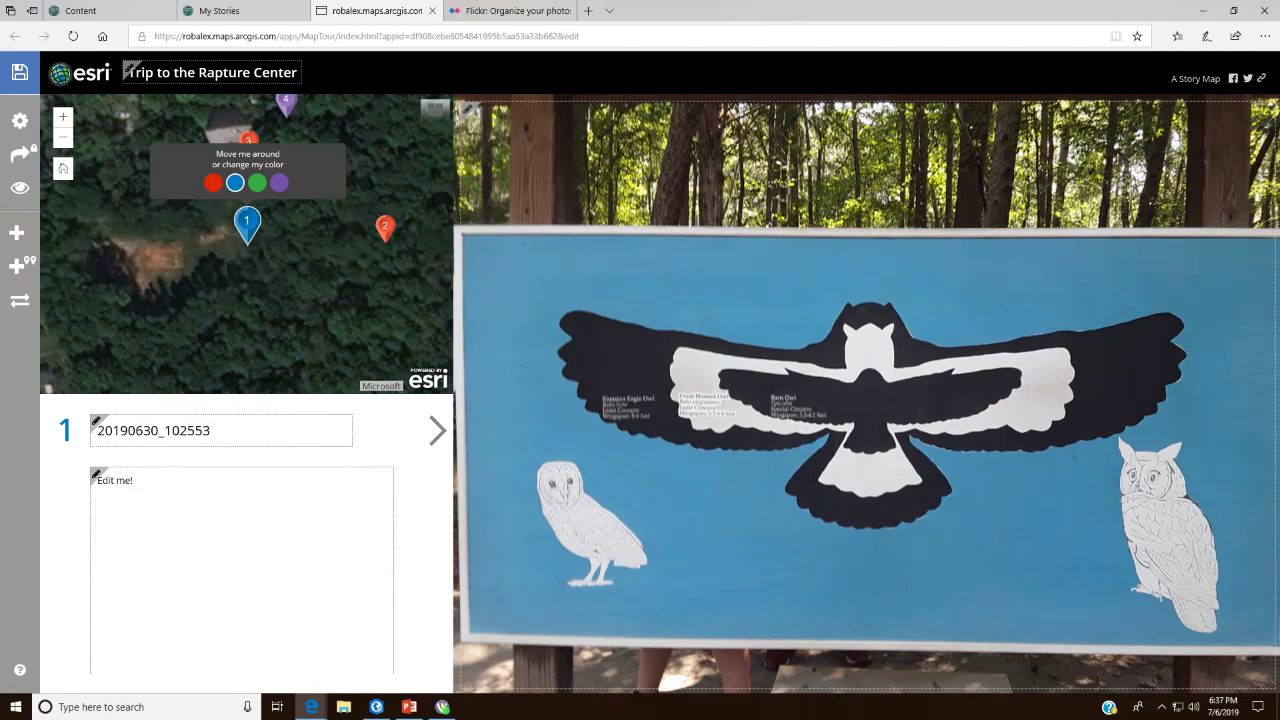
pyautogui.click(247, 136)
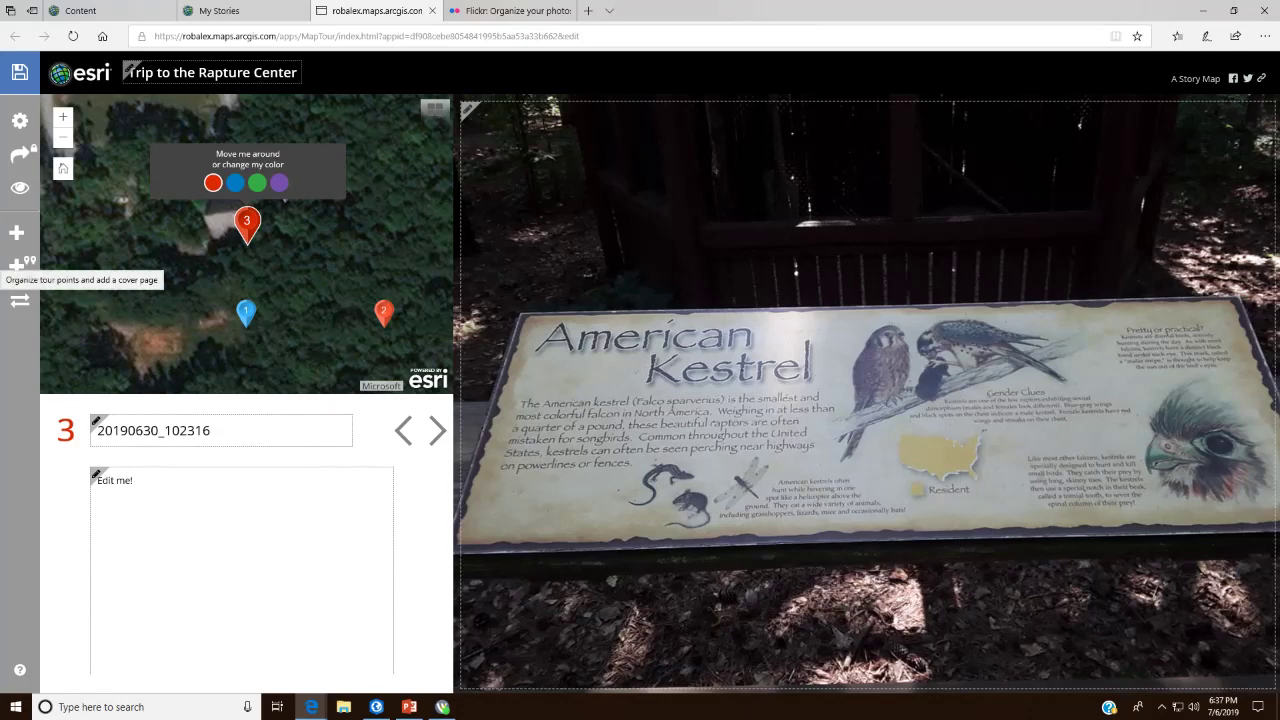
# Step: Reorder the tour to American Kestrel, Raven, owl wingspan board, Crested Caracara, apply the order, and open the Crested Caracara point
pyautogui.click(18, 265)
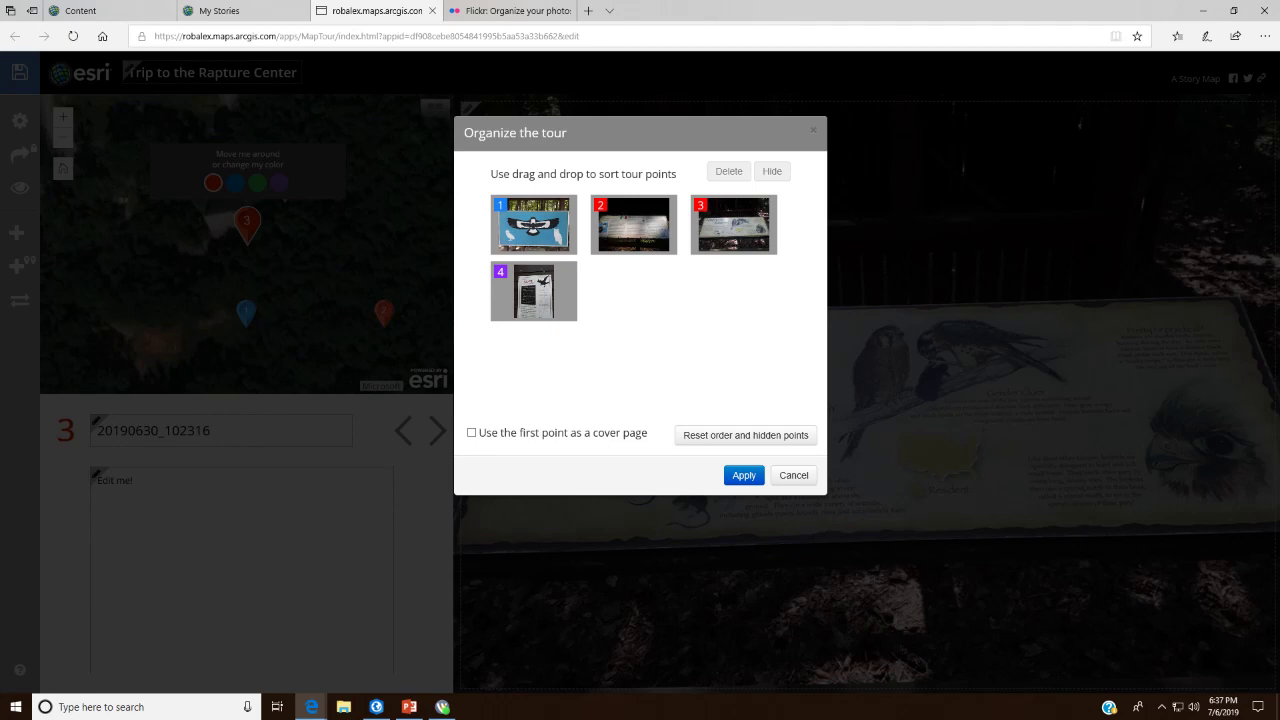
pyautogui.moveTo(533, 224); pyautogui.dragTo(633, 224)
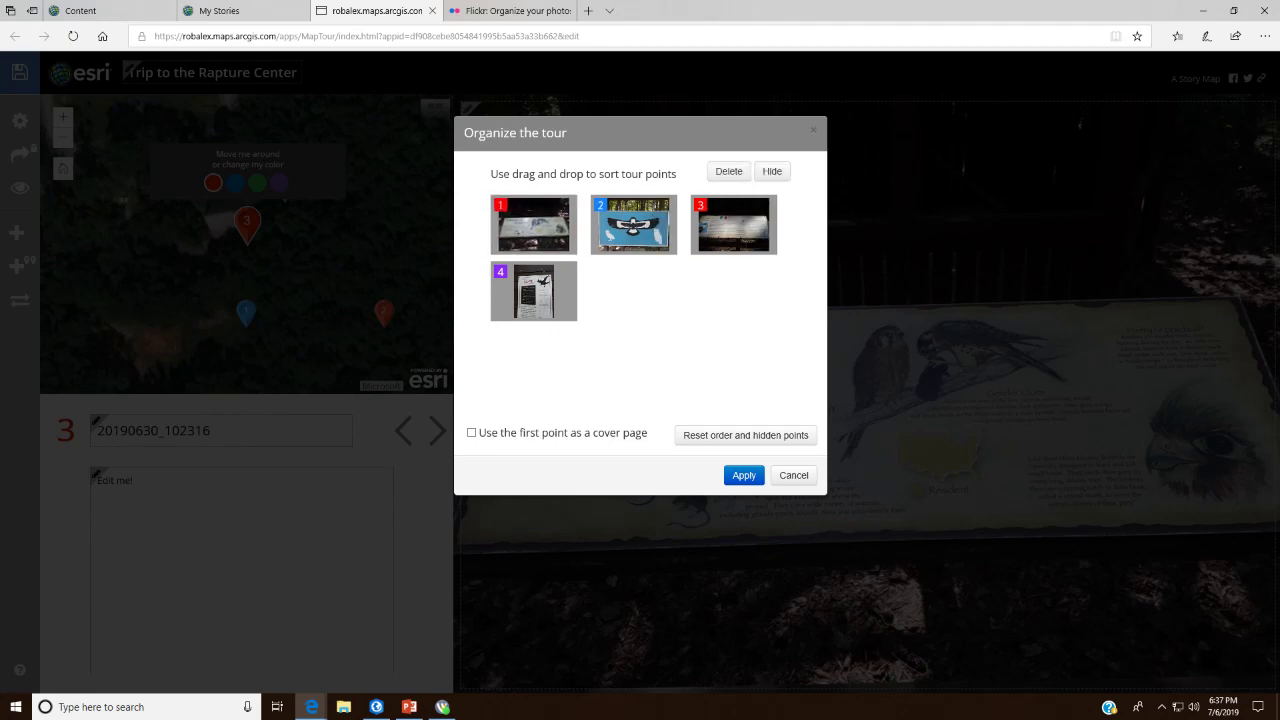
pyautogui.moveTo(533, 290); pyautogui.dragTo(633, 224)
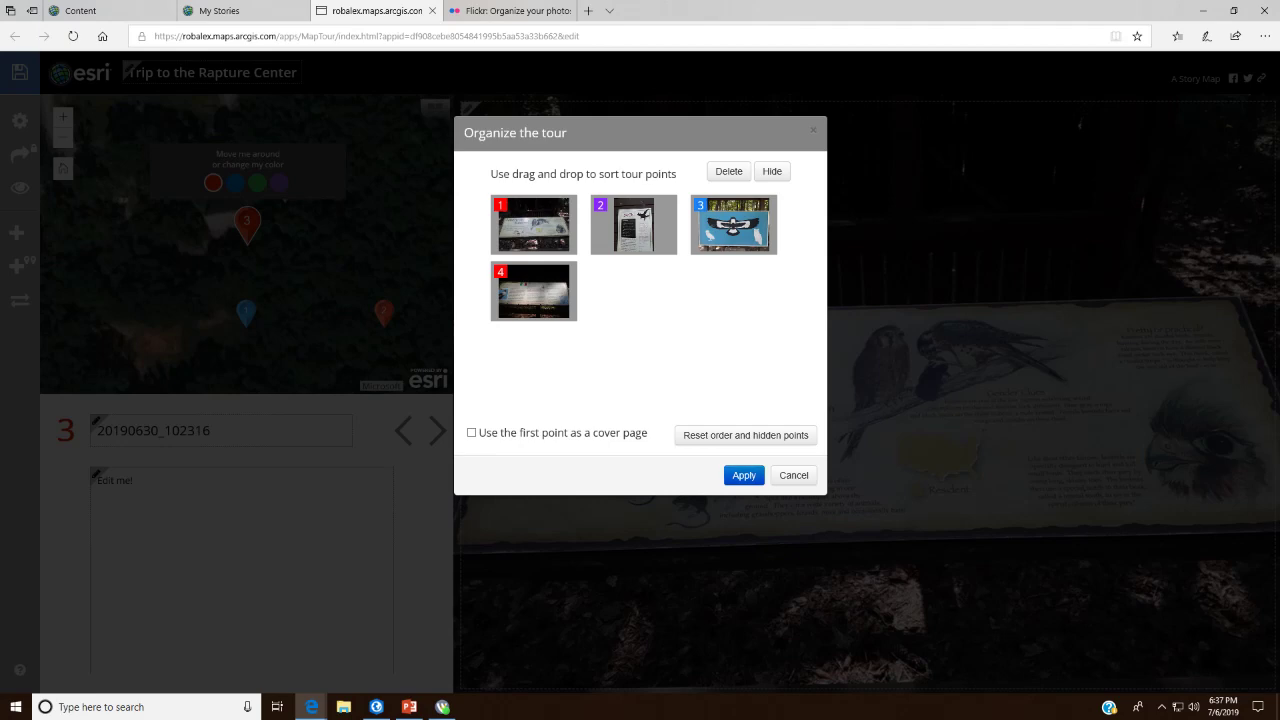
pyautogui.click(634, 225)
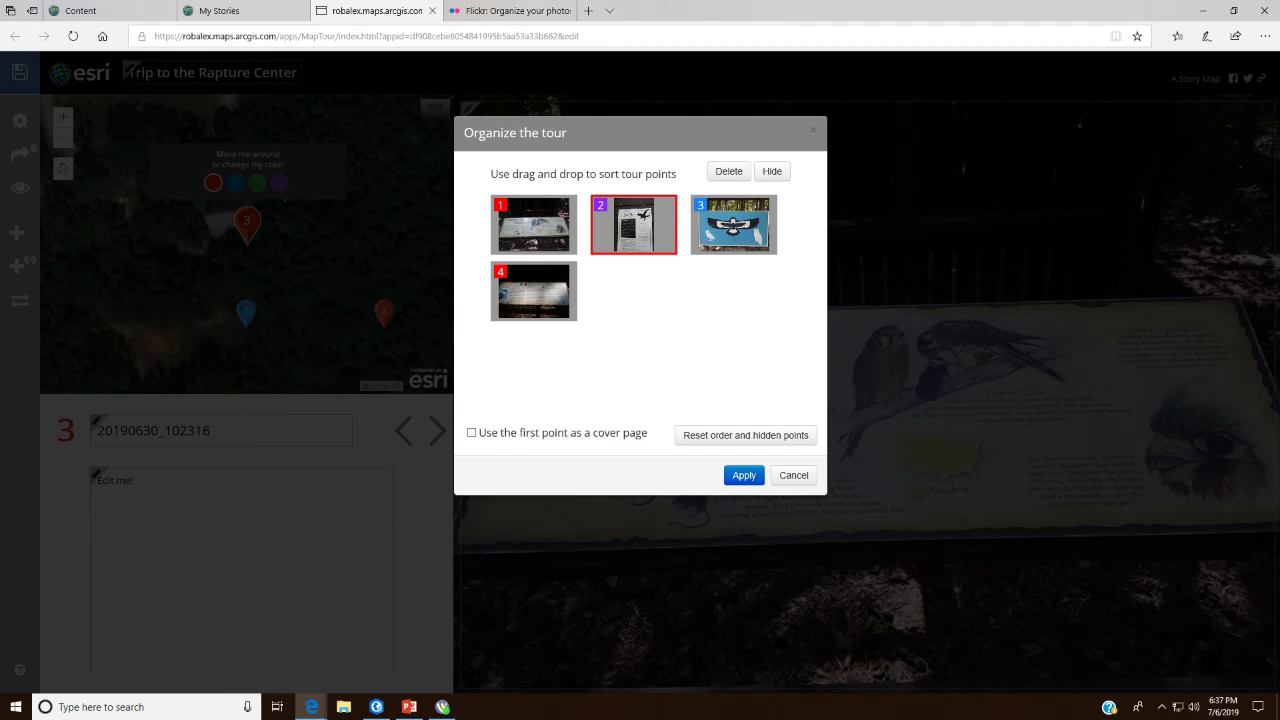
pyautogui.click(743, 475)
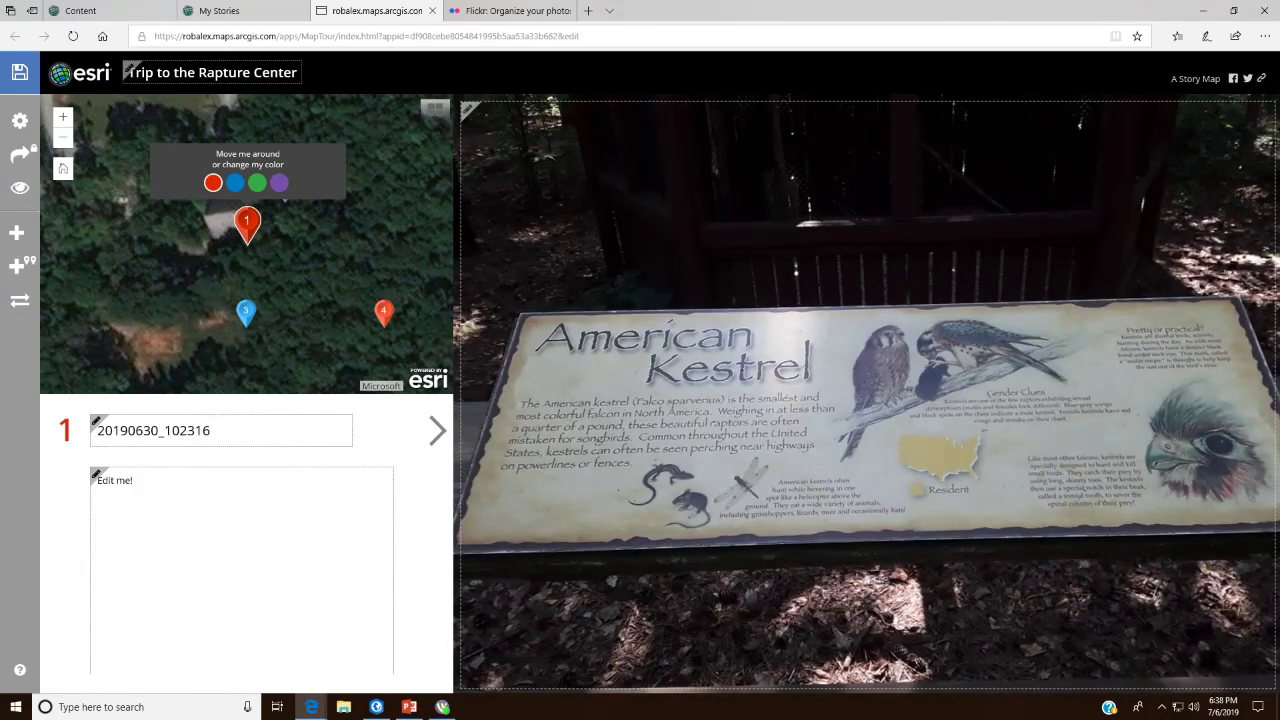
pyautogui.click(383, 312)
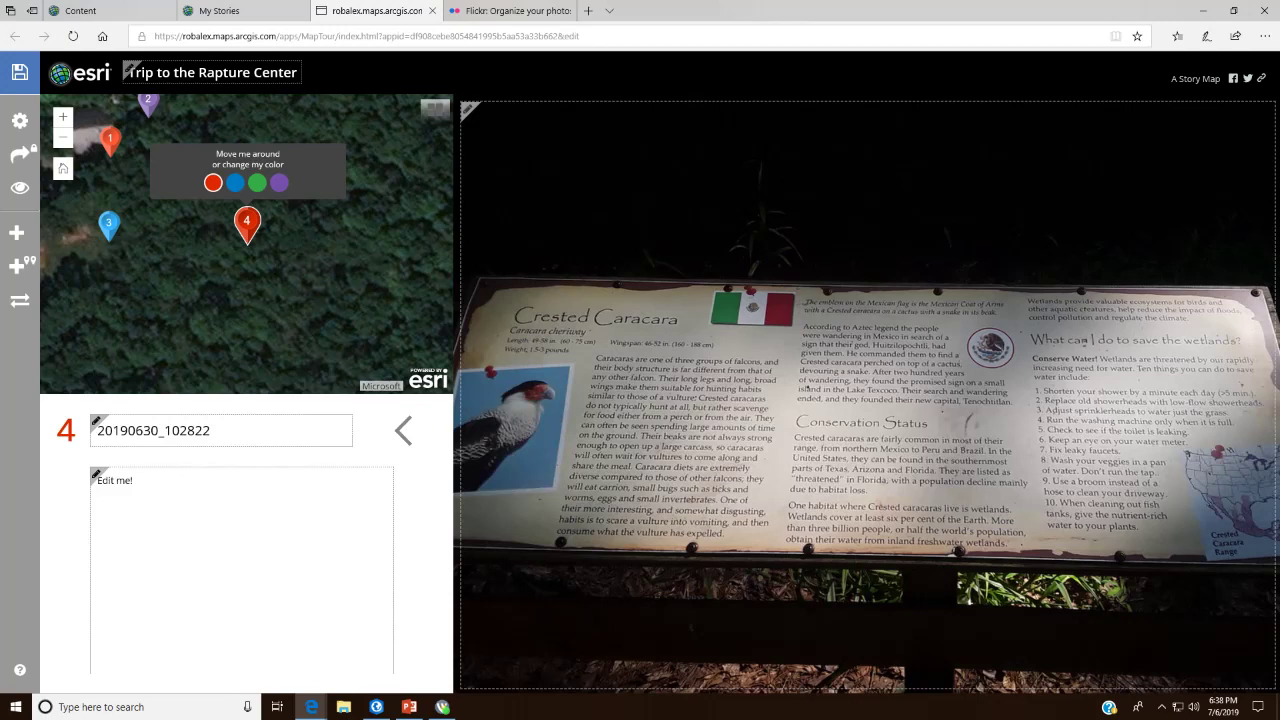
# Step: Open tour point 1, the kestrel board, and replace its title with American Kestrel
pyautogui.click(110, 140)
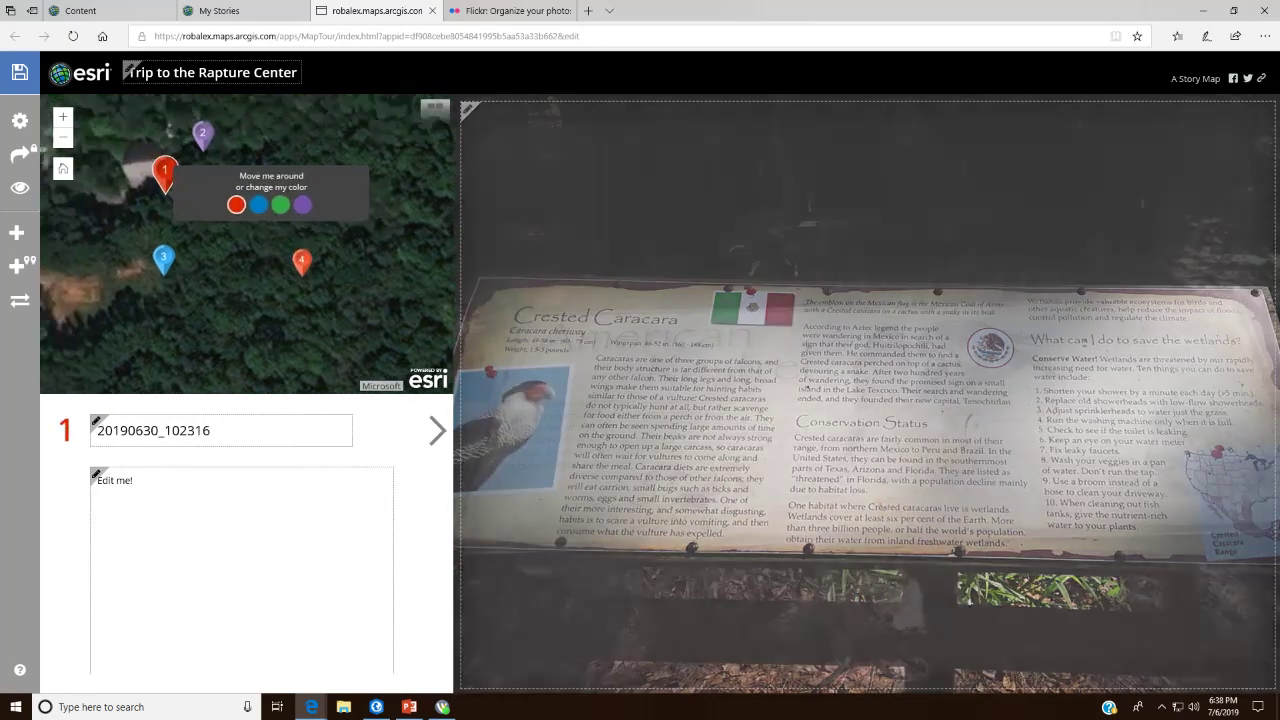
pyautogui.click(160, 431)
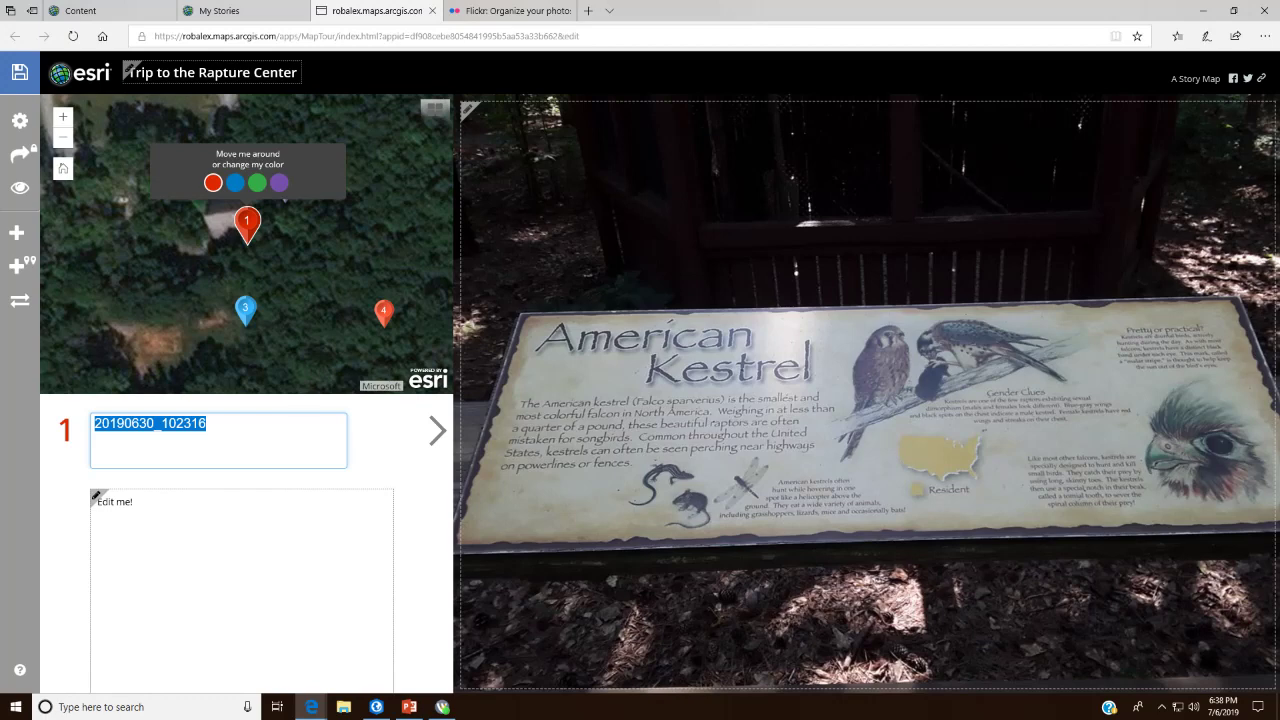
pyautogui.write('America')
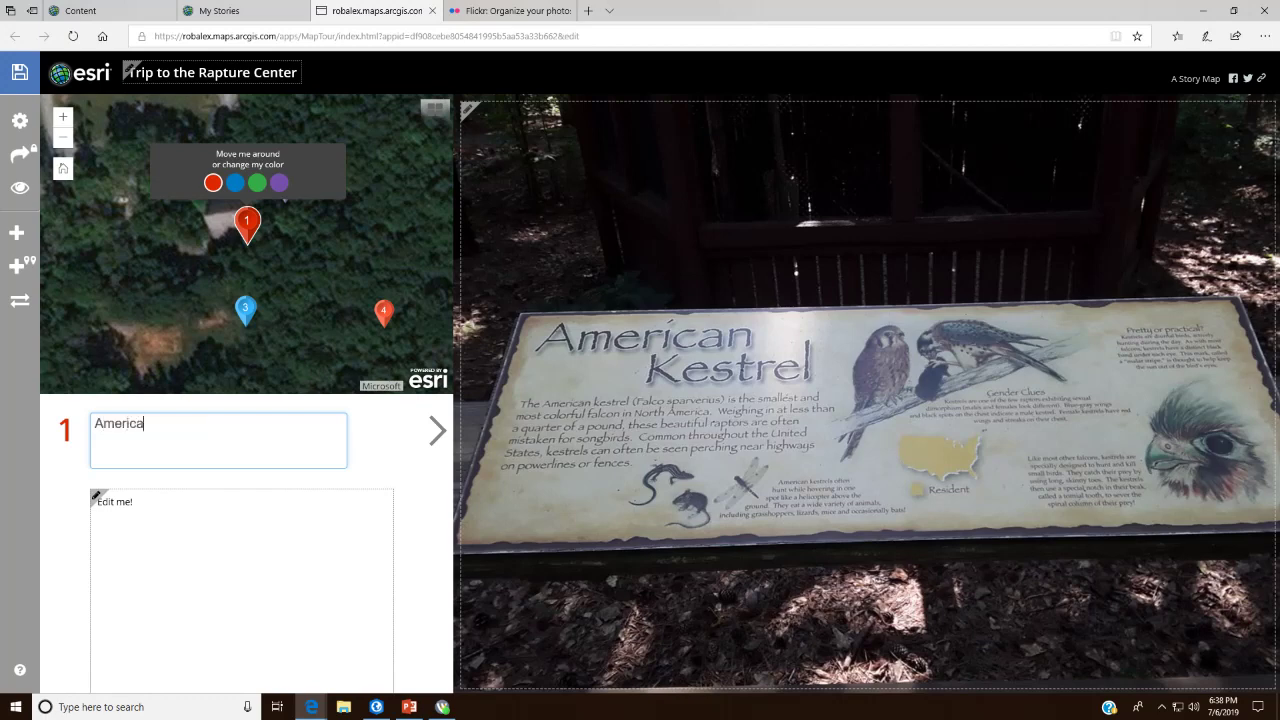
pyautogui.write('n Kestrel')
pyautogui.press('Tab')
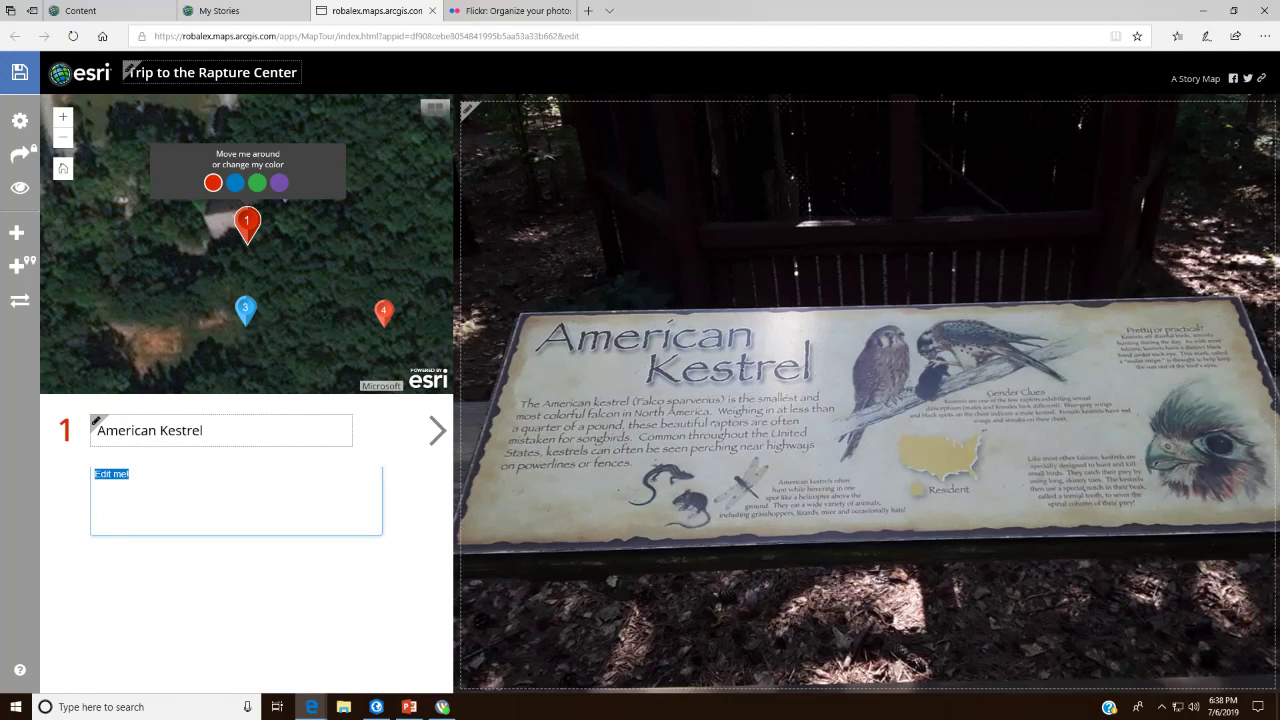
# Step: Enter the caption "Information on injury, food that they eat" for the American Kestrel point
pyautogui.write('Informatio')
pyautogui.write('n on')
pyautogui.write('y,')
pyautogui.write('food thro')
pyautogui.press('BackSpace')
pyautogui.press('BackSpace')
pyautogui.write('at ')
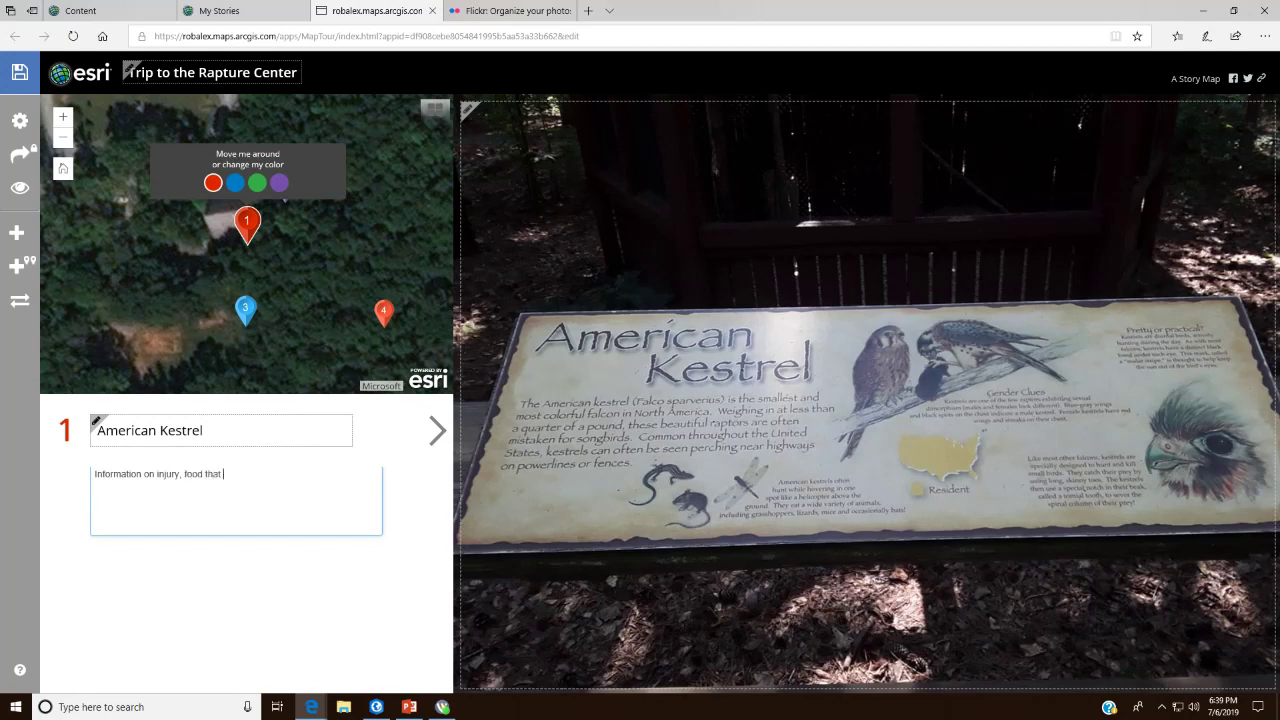
pyautogui.write('they eat')
# Step: Open tour point 3, the owl wingspan board, and retitle it Arms of Owl
pyautogui.click(245, 308)
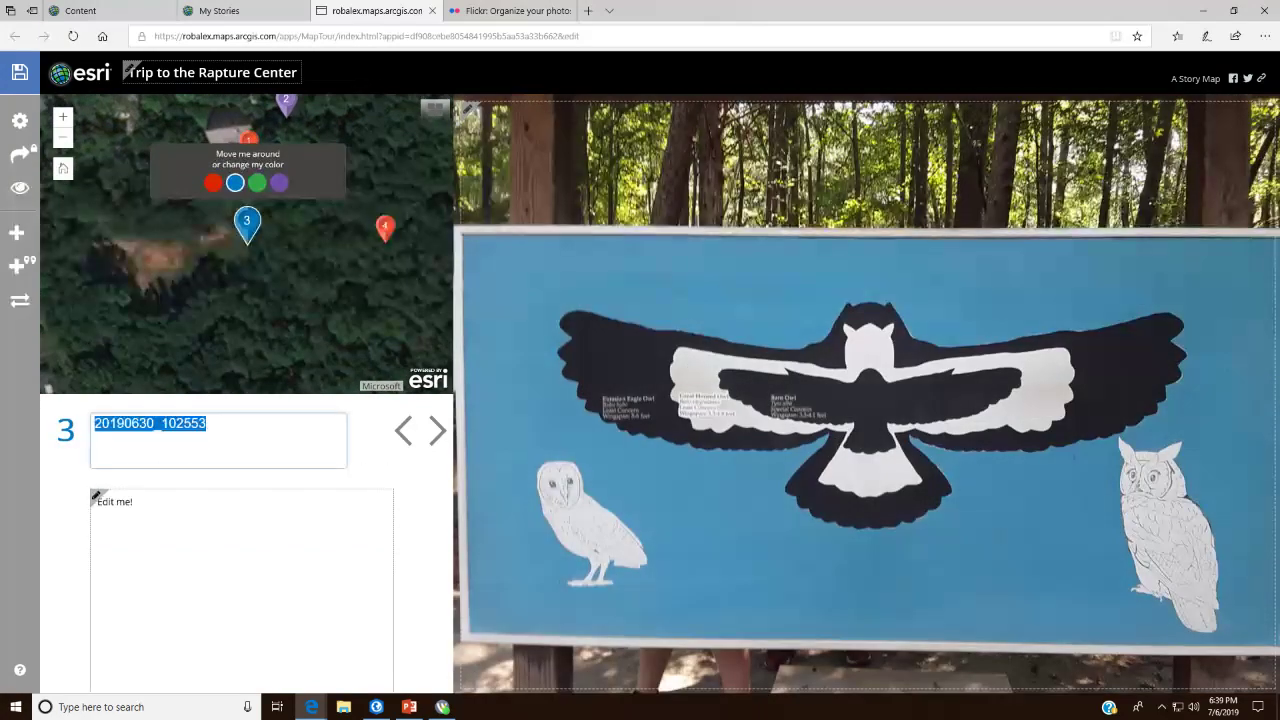
pyautogui.write('Your')
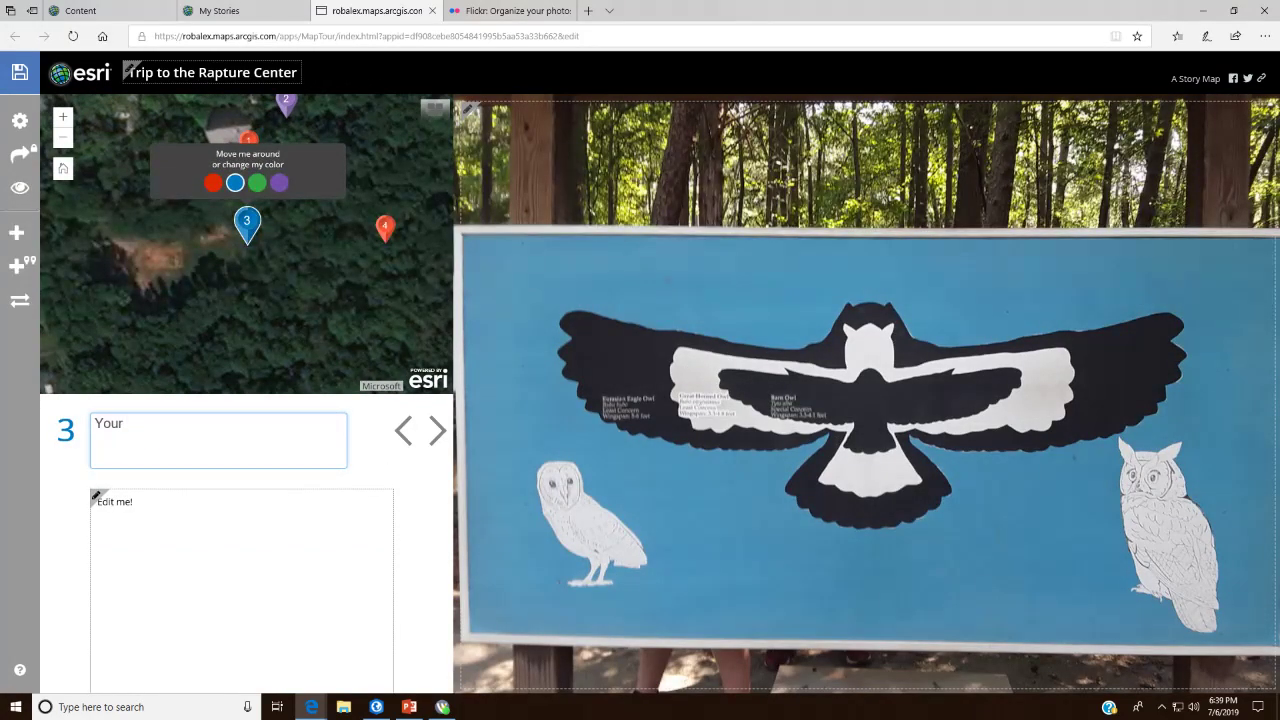
pyautogui.press('BackSpace')
pyautogui.press('BackSpace')
pyautogui.press('BackSpace')
pyautogui.press('BackSpace')
pyautogui.write('Arms of Owl')
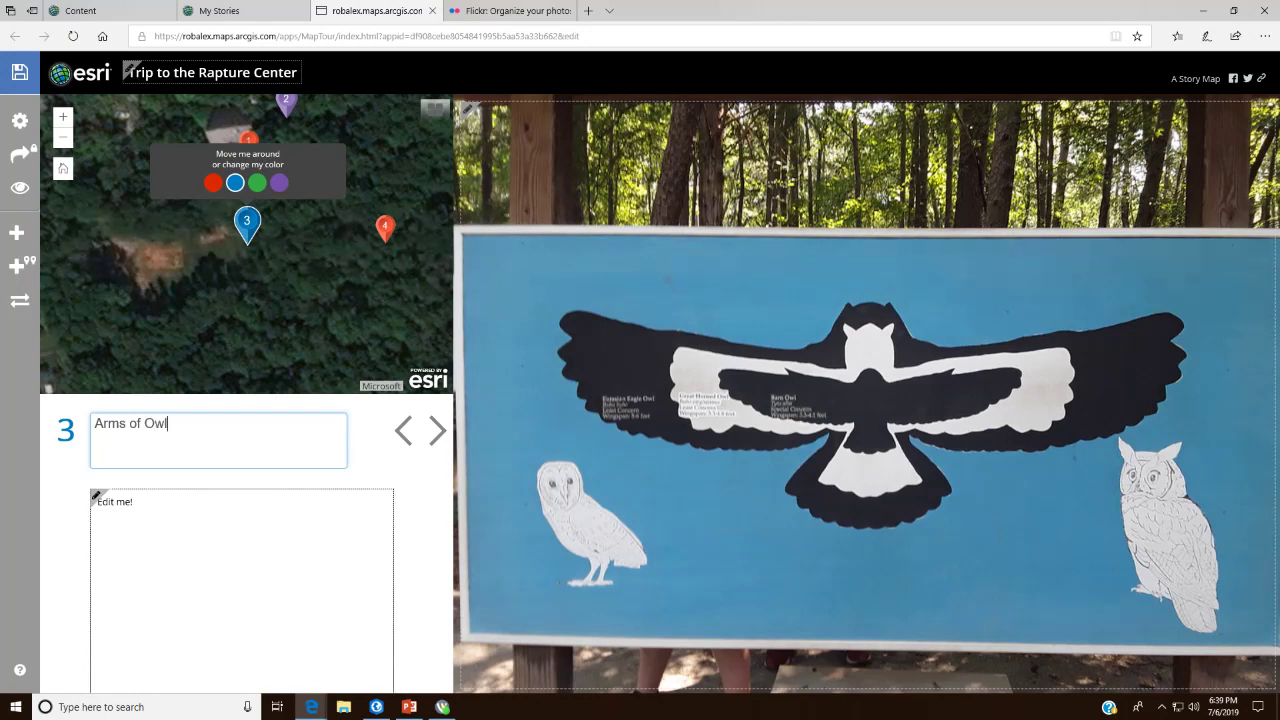
pyautogui.press('Tab')
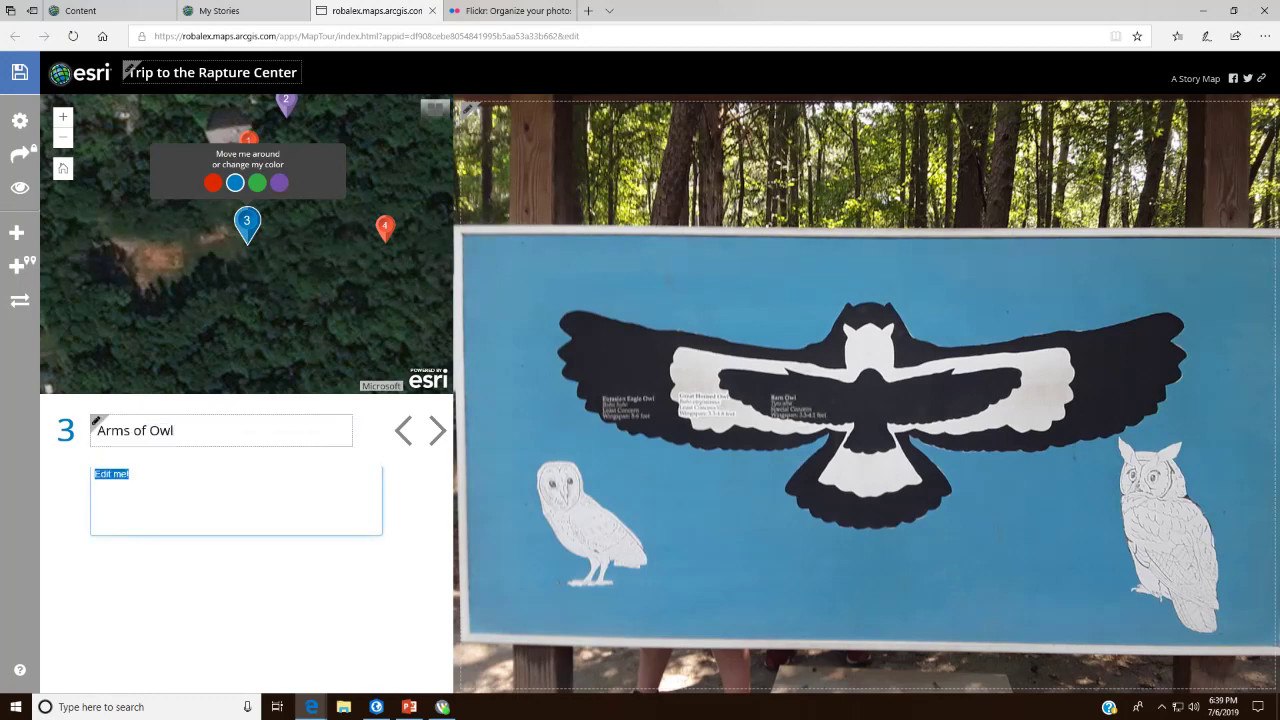
# Step: Enter the caption "Compare your arm span with an owls wingspan." for the Arms of Owl point
pyautogui.write('Compare your armspan')
pyautogui.press('BackSpace')
pyautogui.press('BackSpace')
pyautogui.press('BackSpace')
pyautogui.press('BackSpace')
pyautogui.write('span with an owls ')
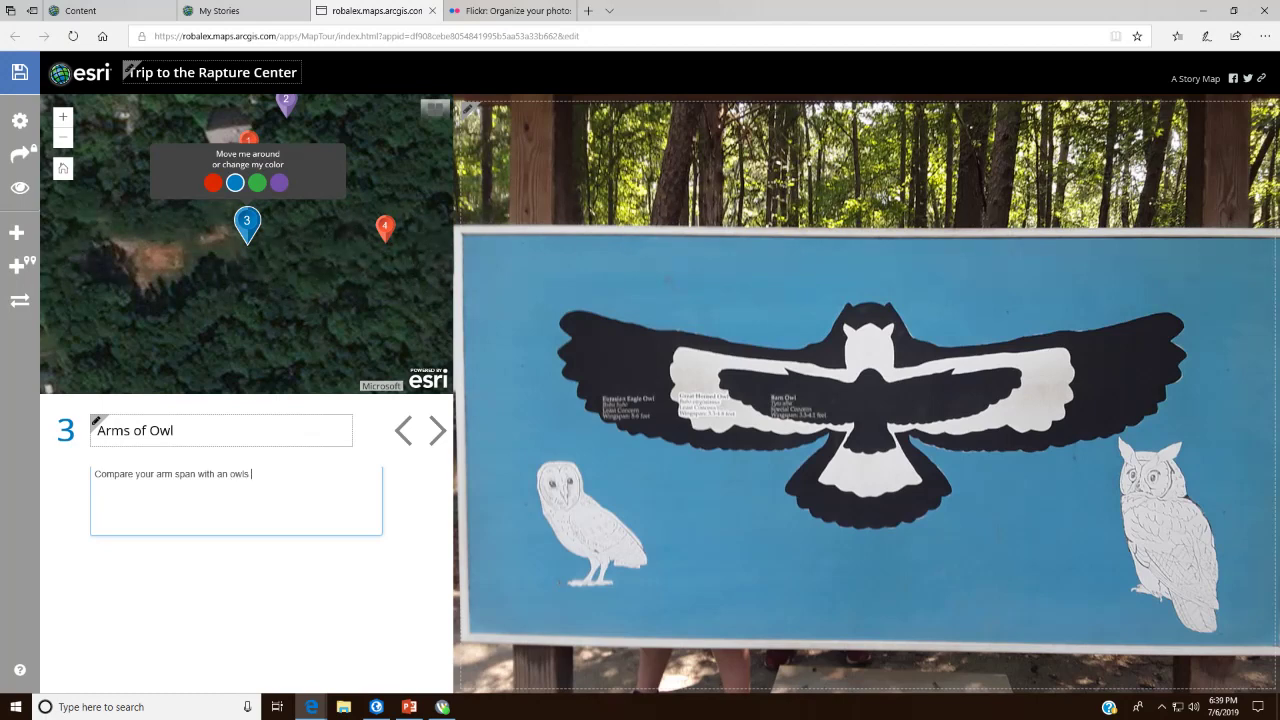
pyautogui.write('wing span.')
pyautogui.press('BackSpace')
# Step: Open tour point 4, 20190630_102822, and retitle it Crested Caracara
pyautogui.click(384, 224)
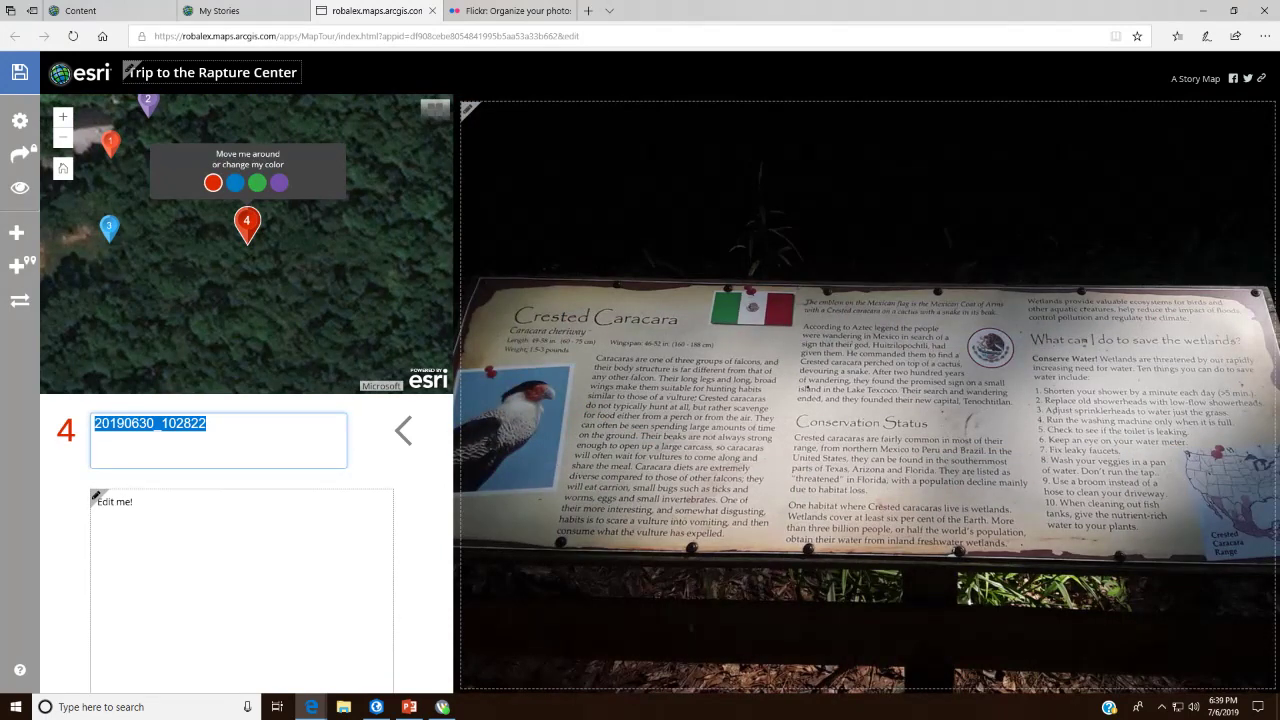
pyautogui.write('Cres')
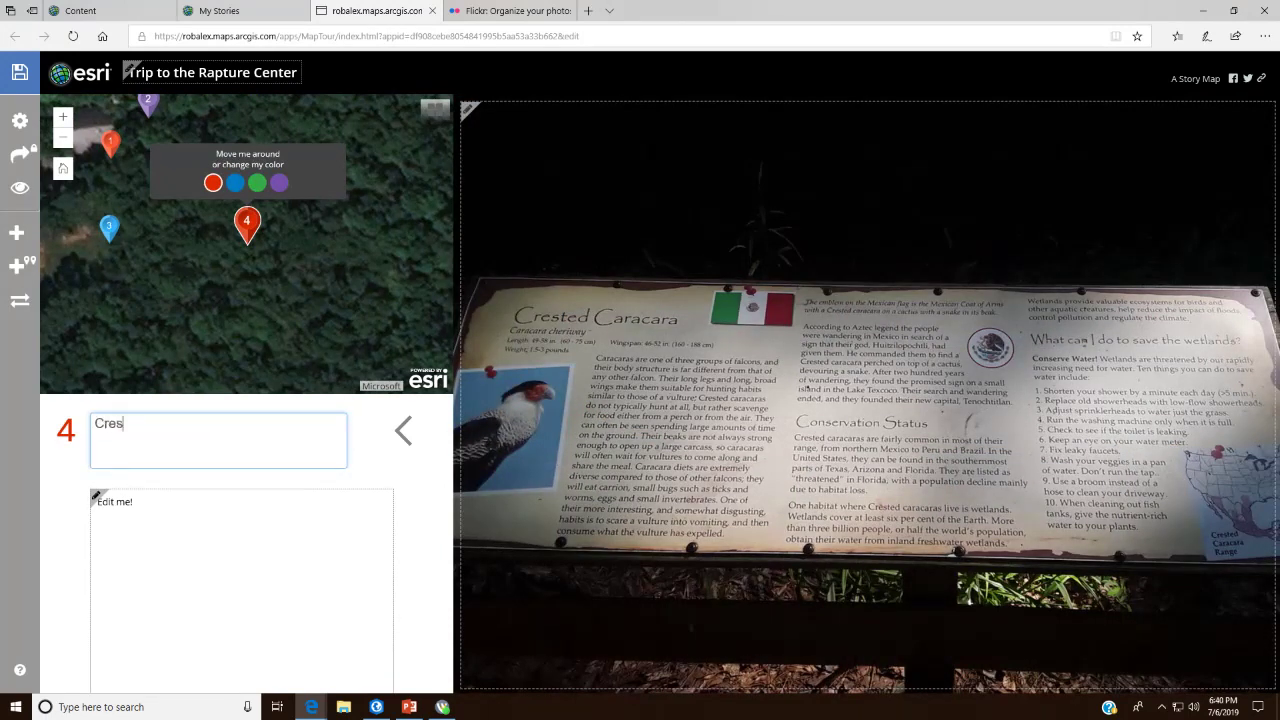
pyautogui.write('ted Caracara')
pyautogui.press('Tab')
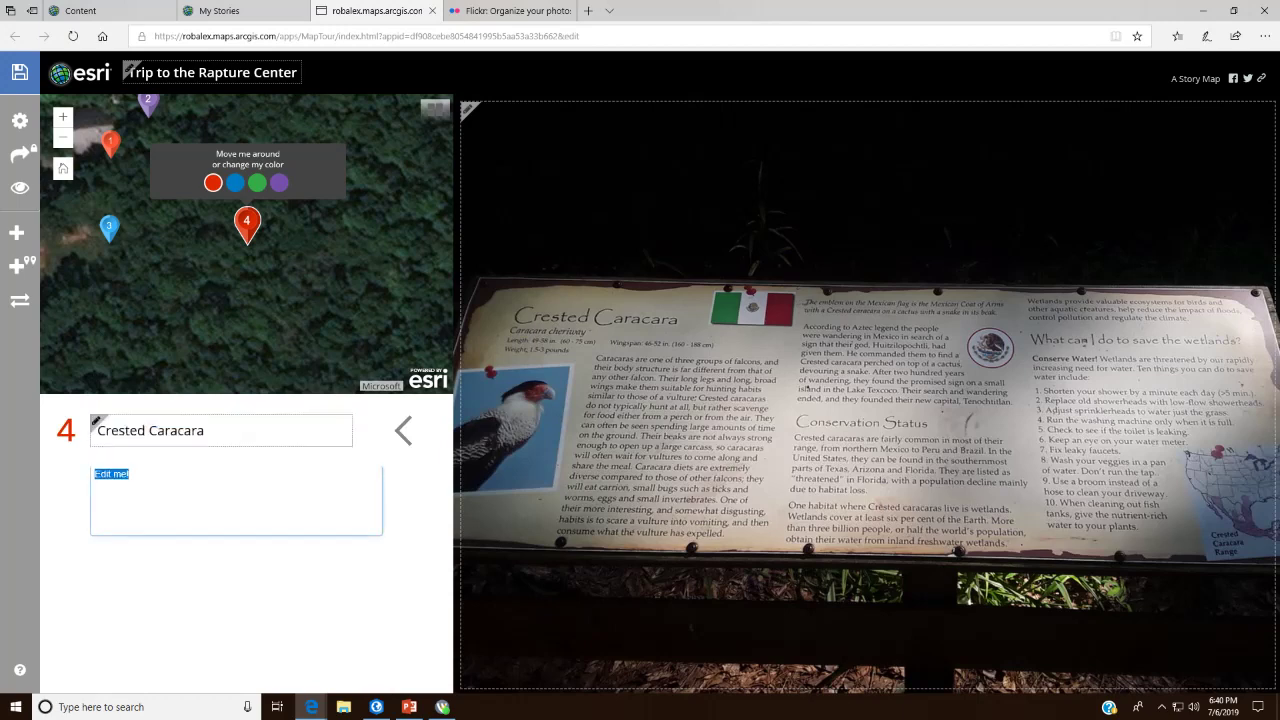
# Step: Enter the caption "South American Falcon" for the Crested Caracara point
pyautogui.write('More i')
pyautogui.press('BackSpace')
pyautogui.press('BackSpace')
pyautogui.press('BackSpace')
pyautogui.press('BackSpace')
pyautogui.press('BackSpace')
pyautogui.press('BackSpace')
pyautogui.write('South American Fact')
pyautogui.press('BackSpace')
pyautogui.write('lcon')
# Step: Open tour point 2, 20190630_101322, and retitle it Raven
pyautogui.click(148, 103)
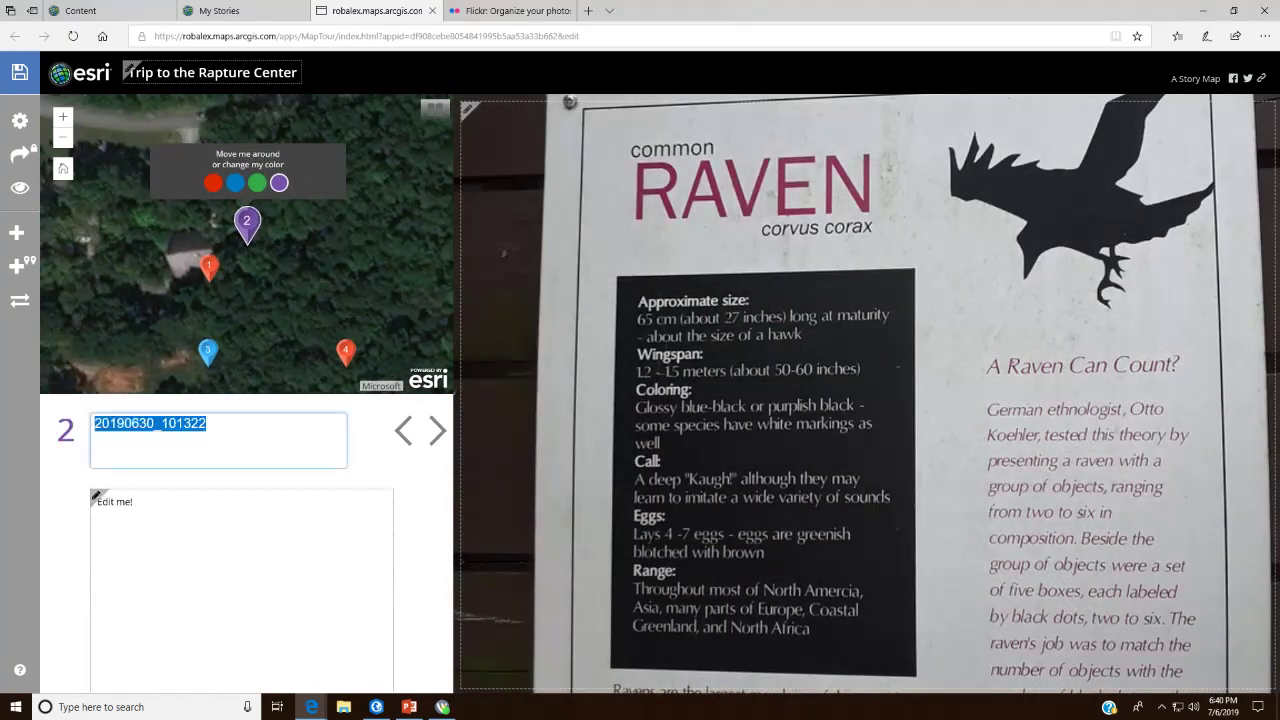
pyautogui.write('Raven')
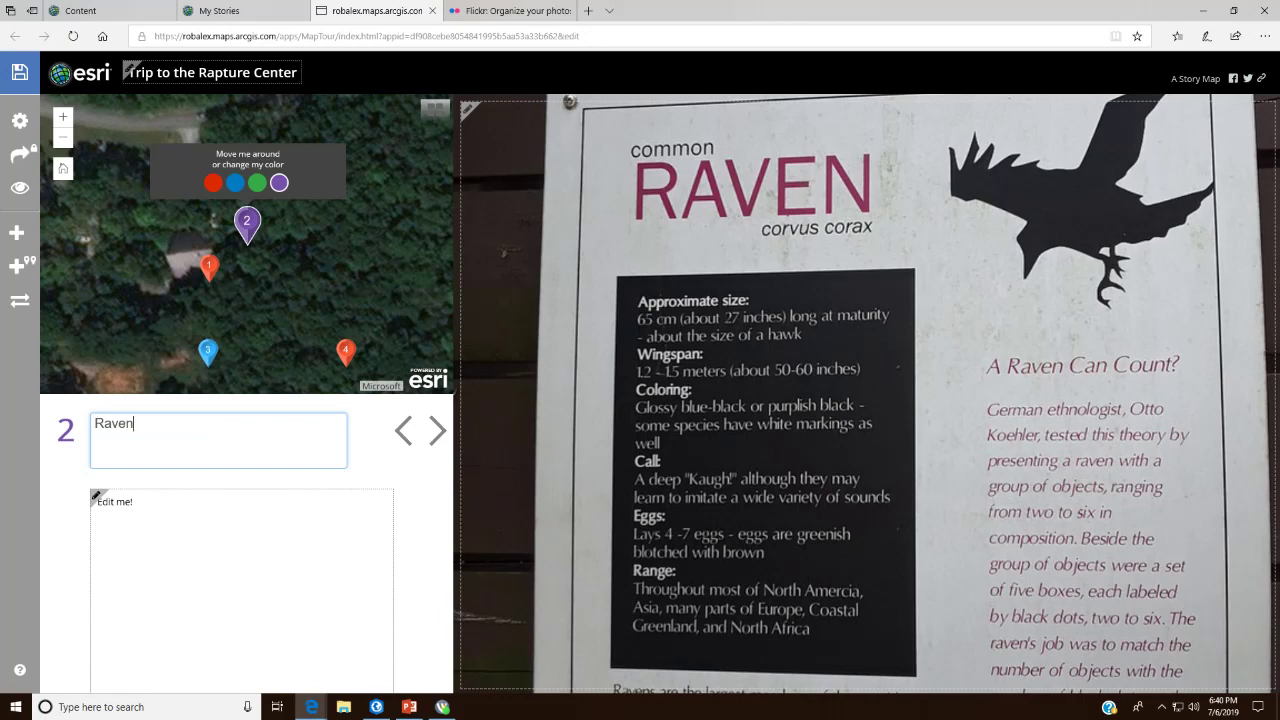
pyautogui.press('Tab')
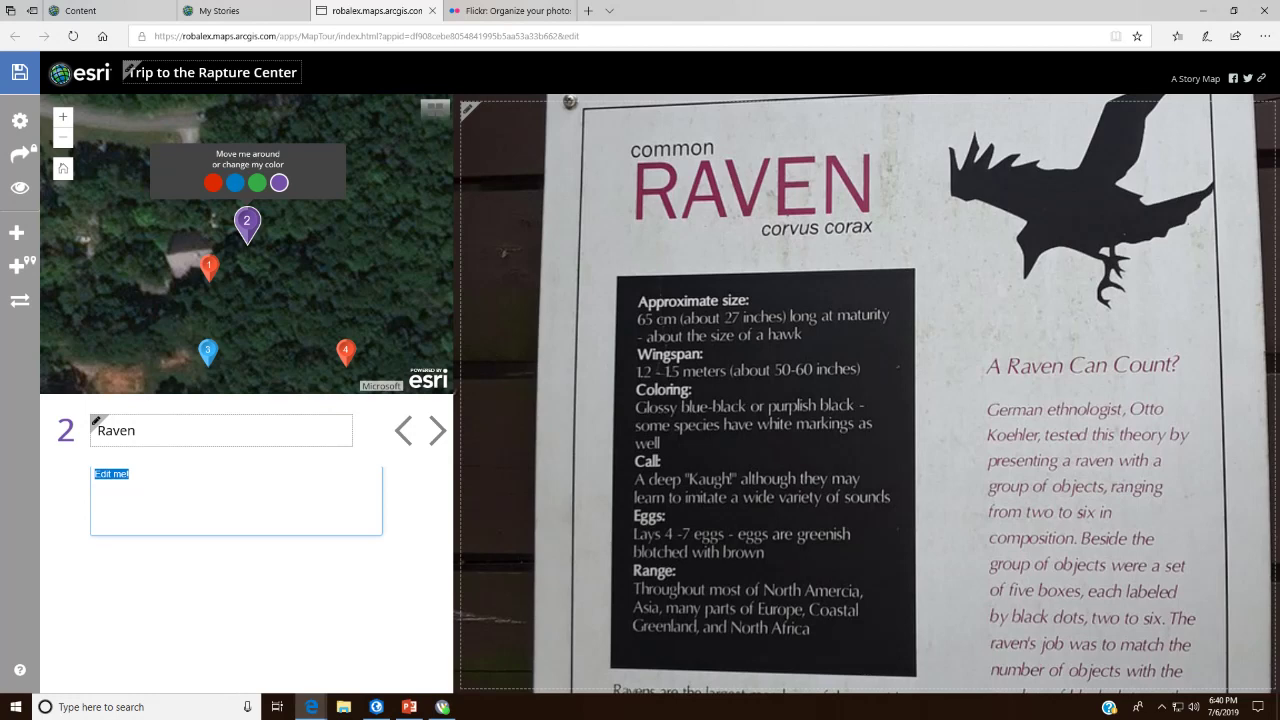
# Step: Enter the caption "Corvus corax" for the Raven point and save the tour
pyautogui.write('Corvus corax')
pyautogui.press('Tab')
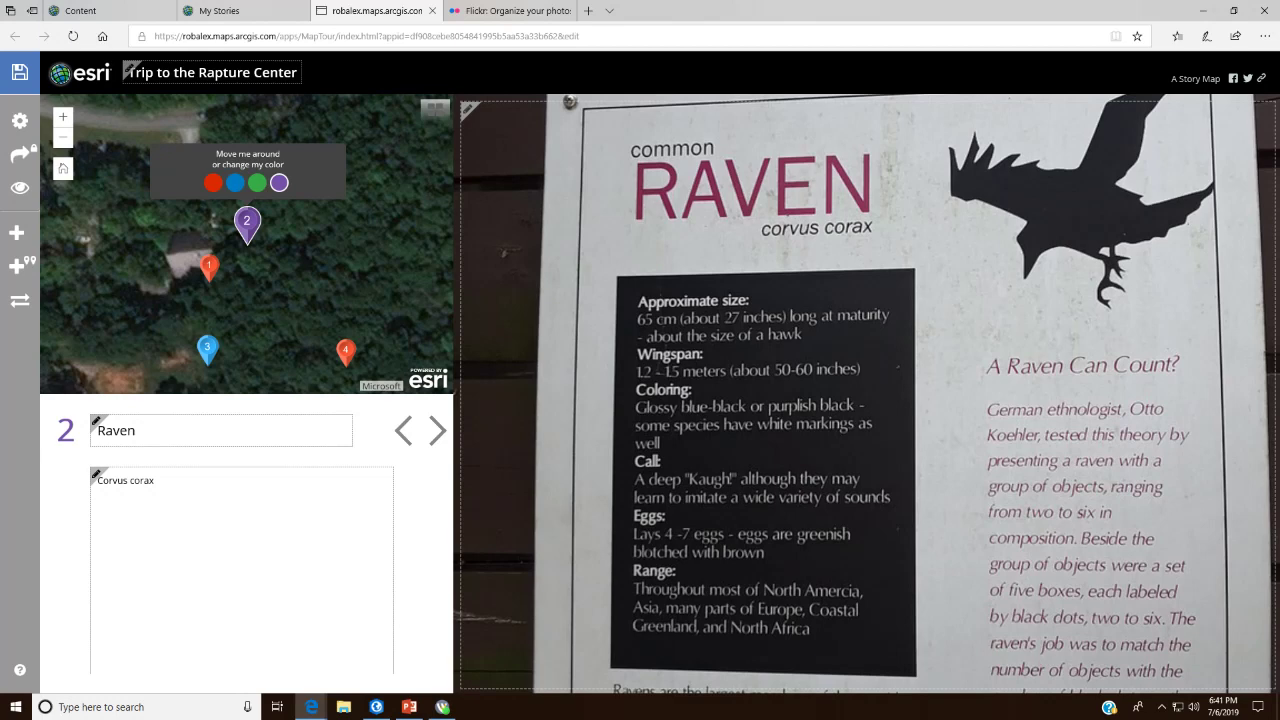
pyautogui.click(20, 73)
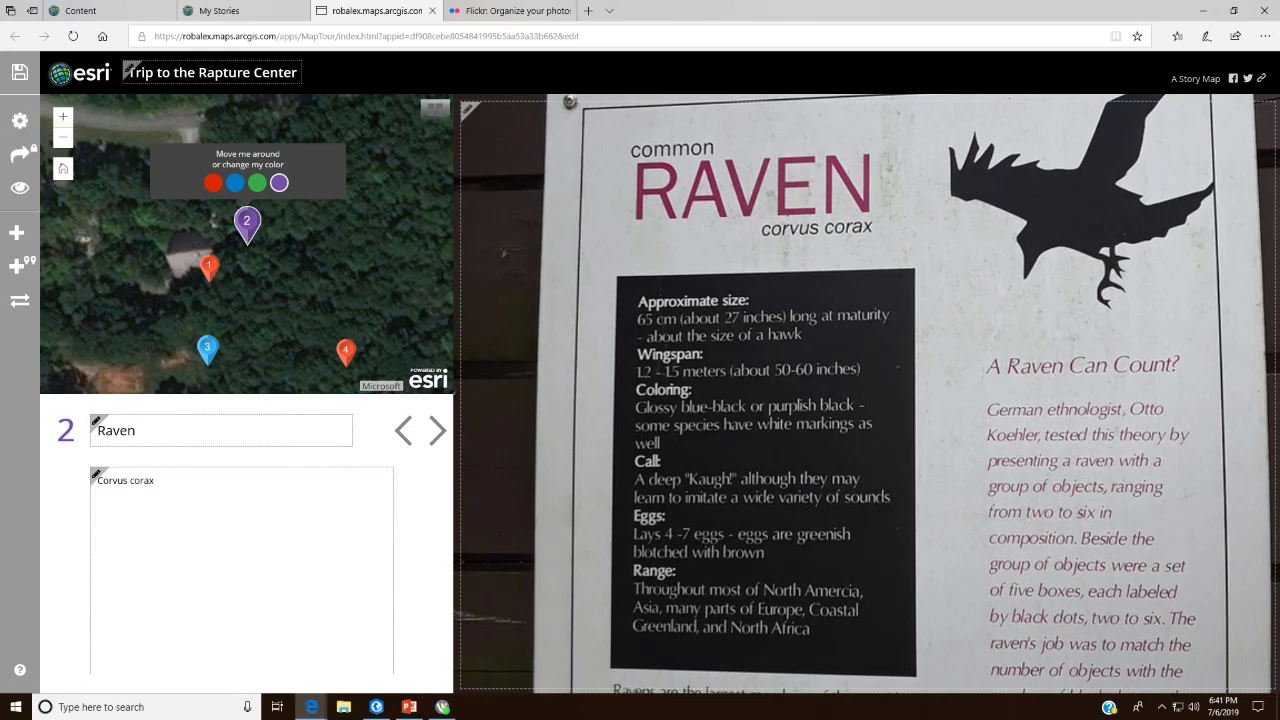
# Step: Review the options for adding a single tour point and for importing images or videos, leaving both without adding anything
pyautogui.click(16, 232)
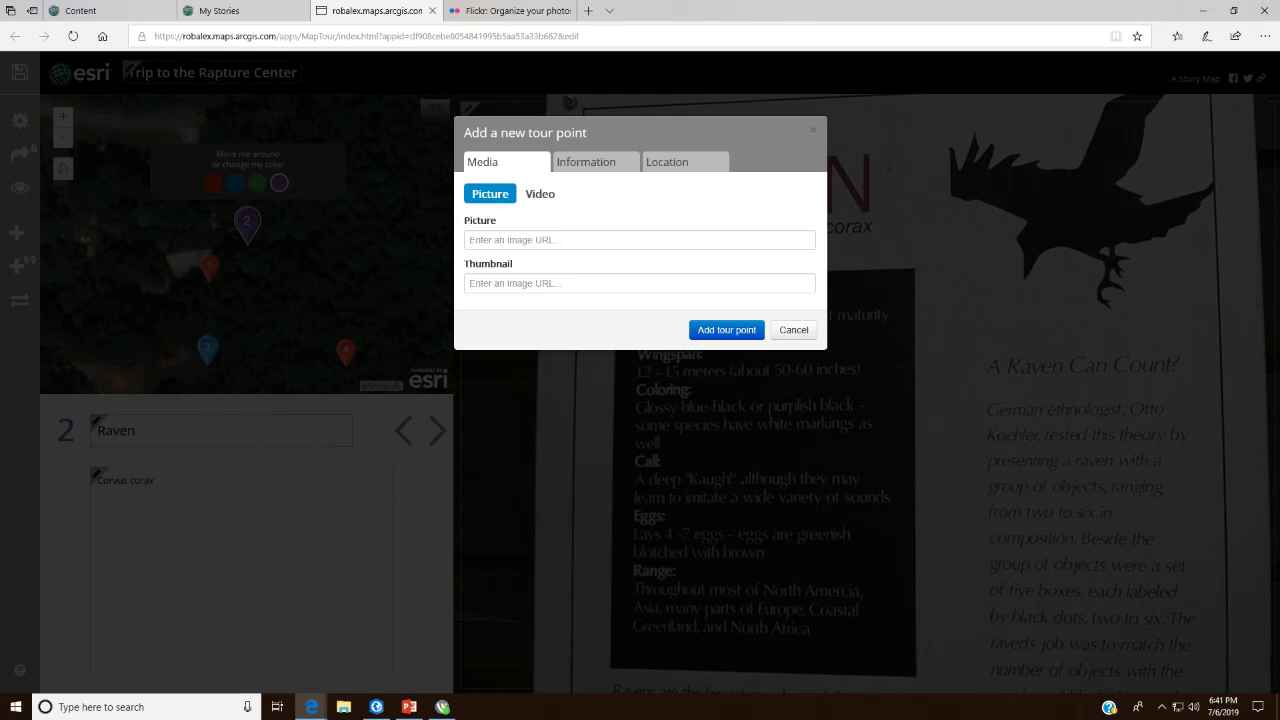
pyautogui.click(794, 329)
pyautogui.click(20, 266)
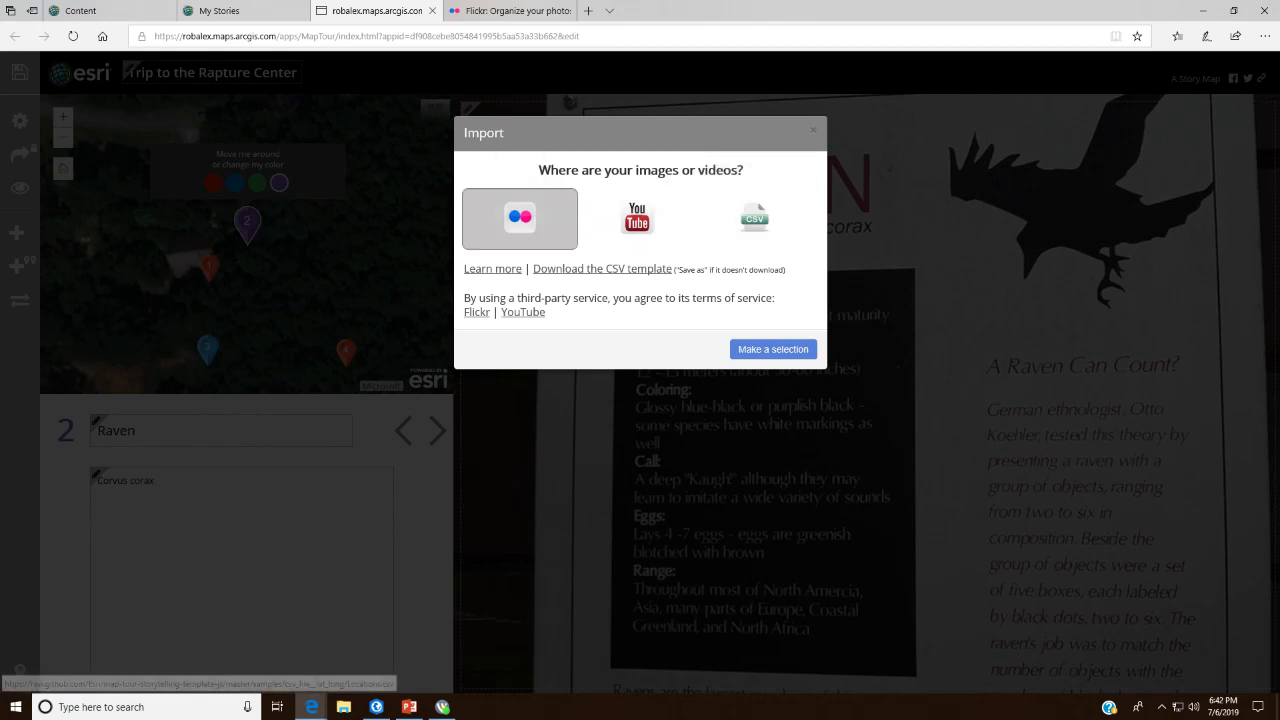
pyautogui.click(520, 216)
pyautogui.click(798, 342)
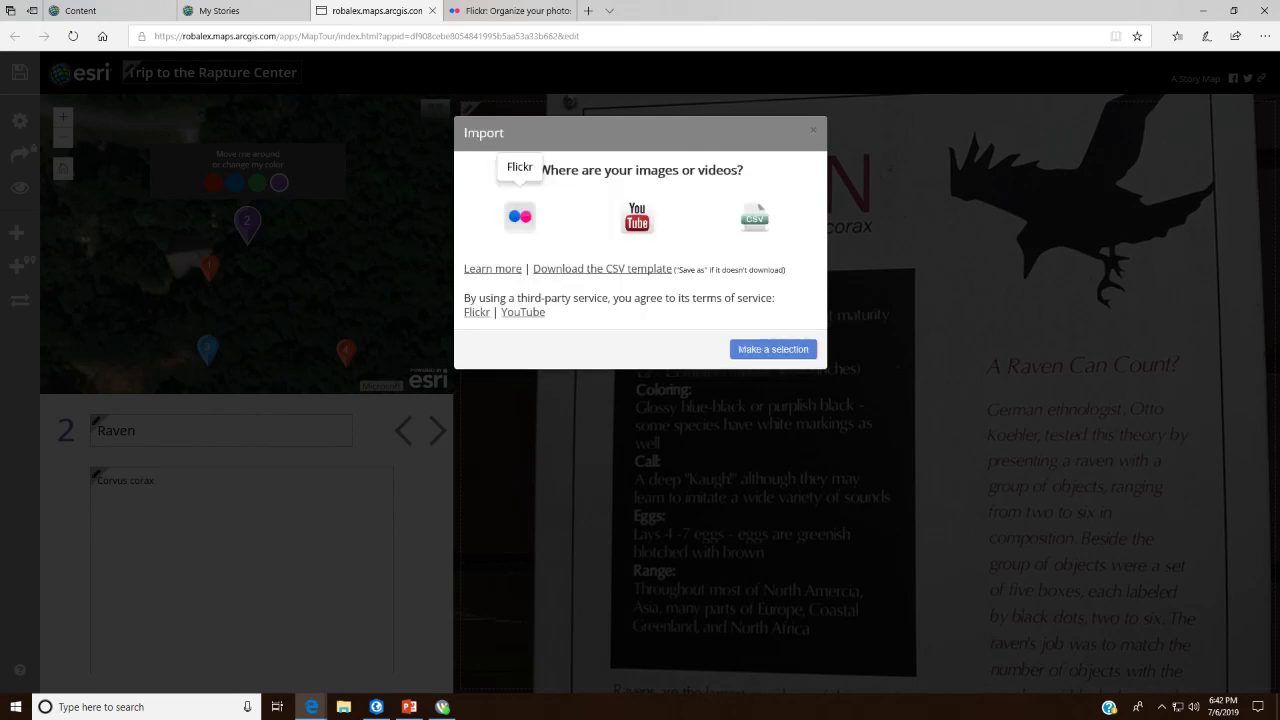
pyautogui.rightClick(765, 584)
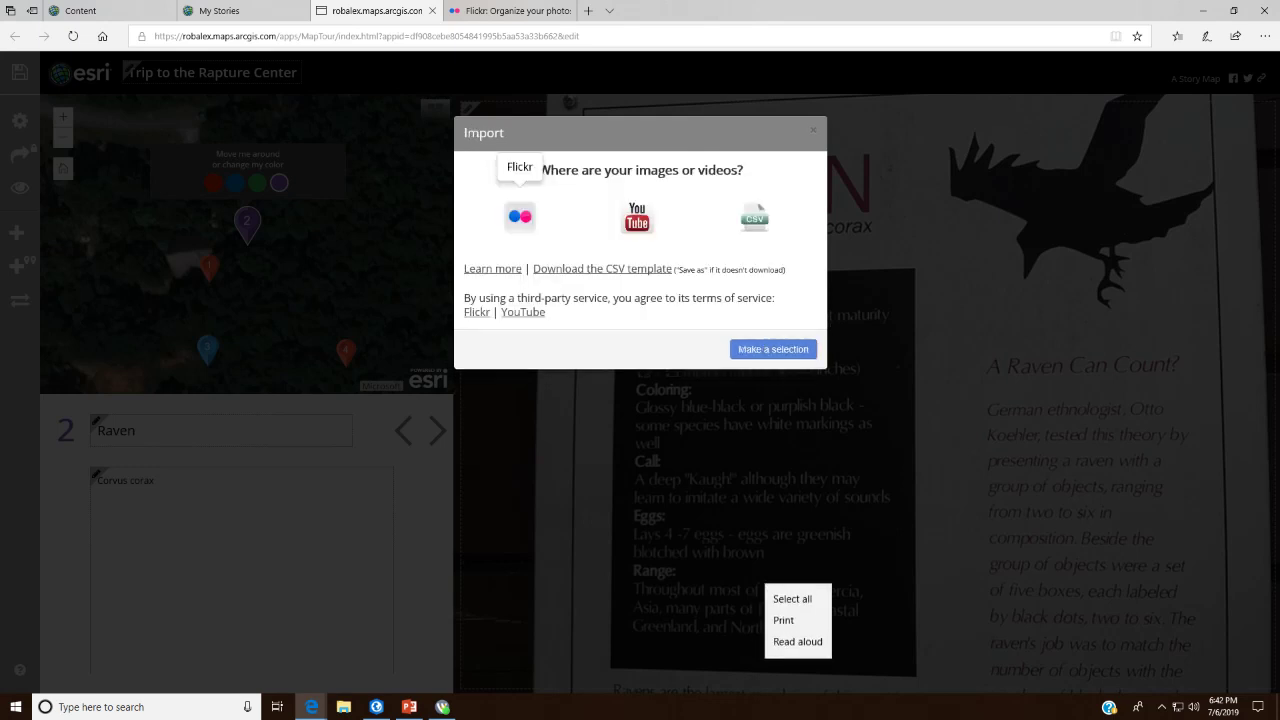
pyautogui.press('Escape')
pyautogui.press('Escape')
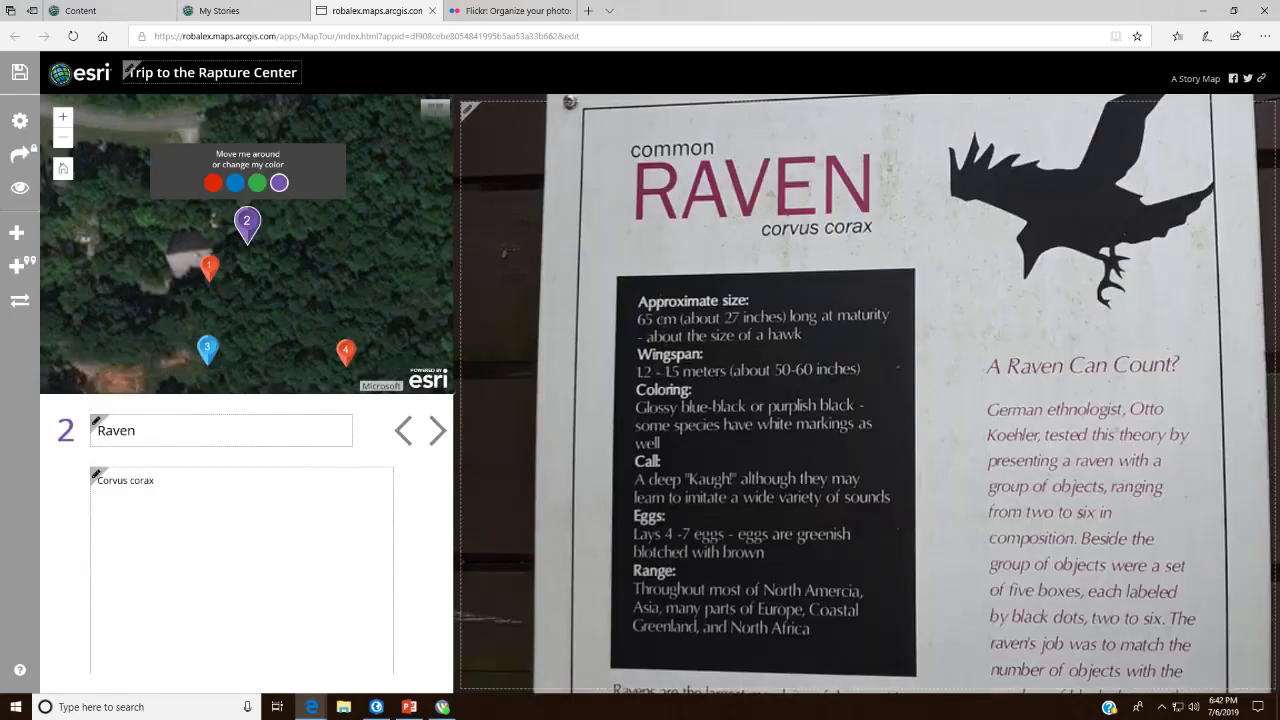
pyautogui.click(20, 266)
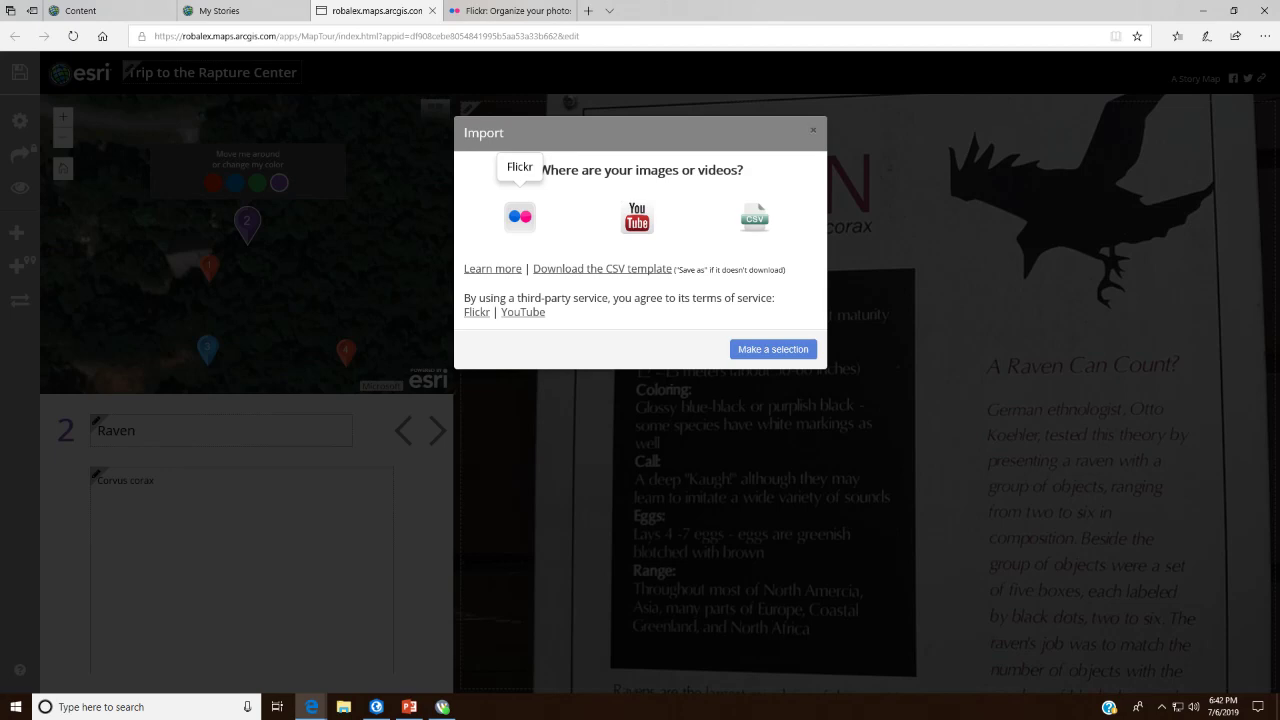
pyautogui.press('Escape')
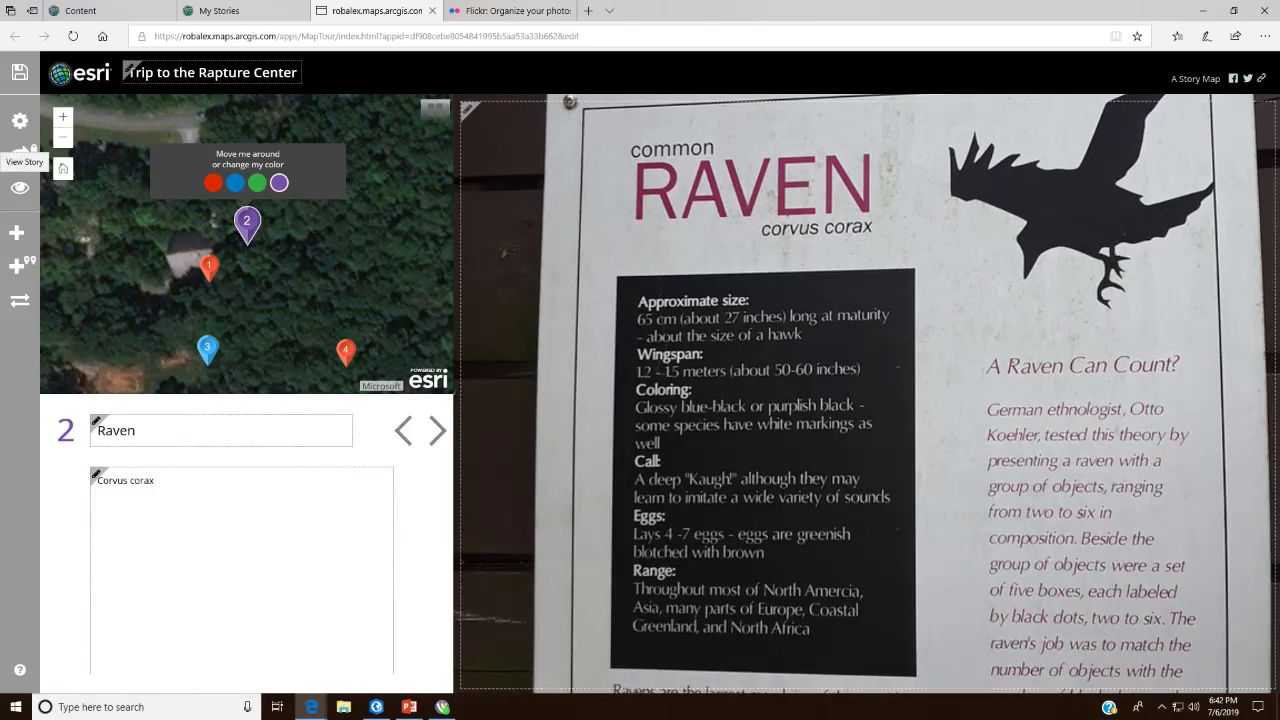
# Step: View the story as a reader, go through its tour points, return to Arms of Owl, and close the preview
pyautogui.click(20, 150)
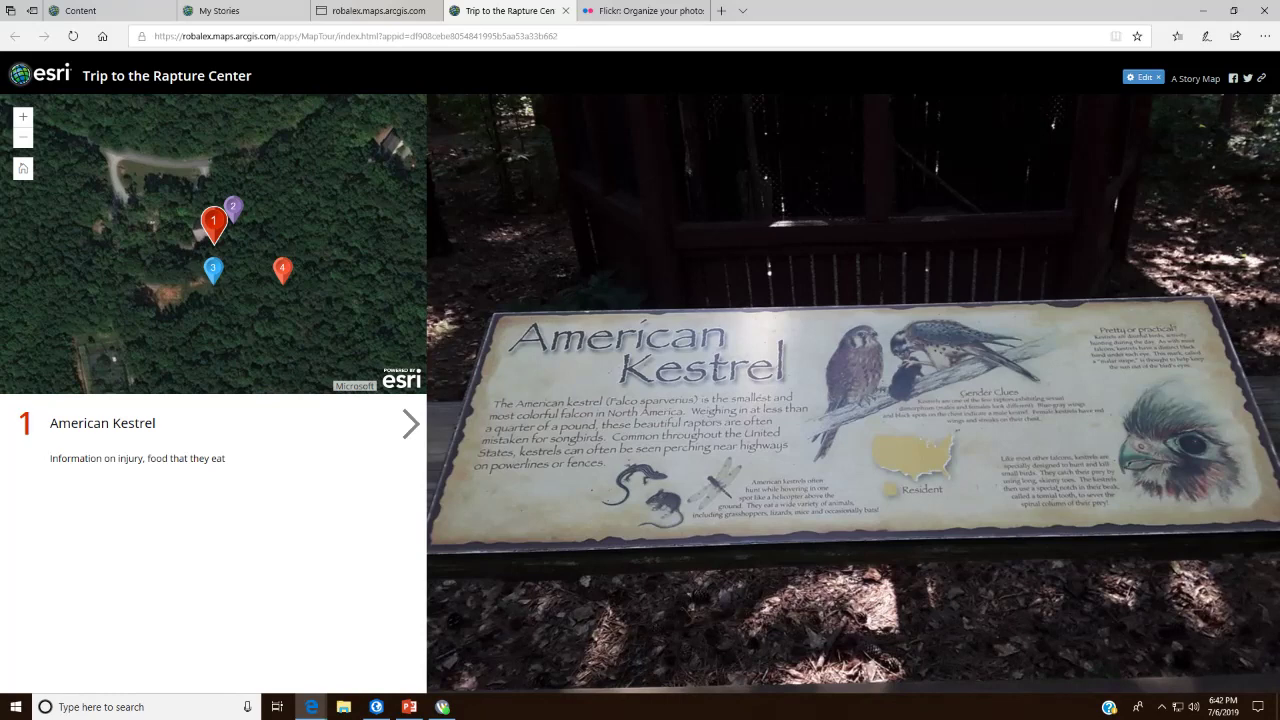
pyautogui.press('Right')
pyautogui.press('Right')
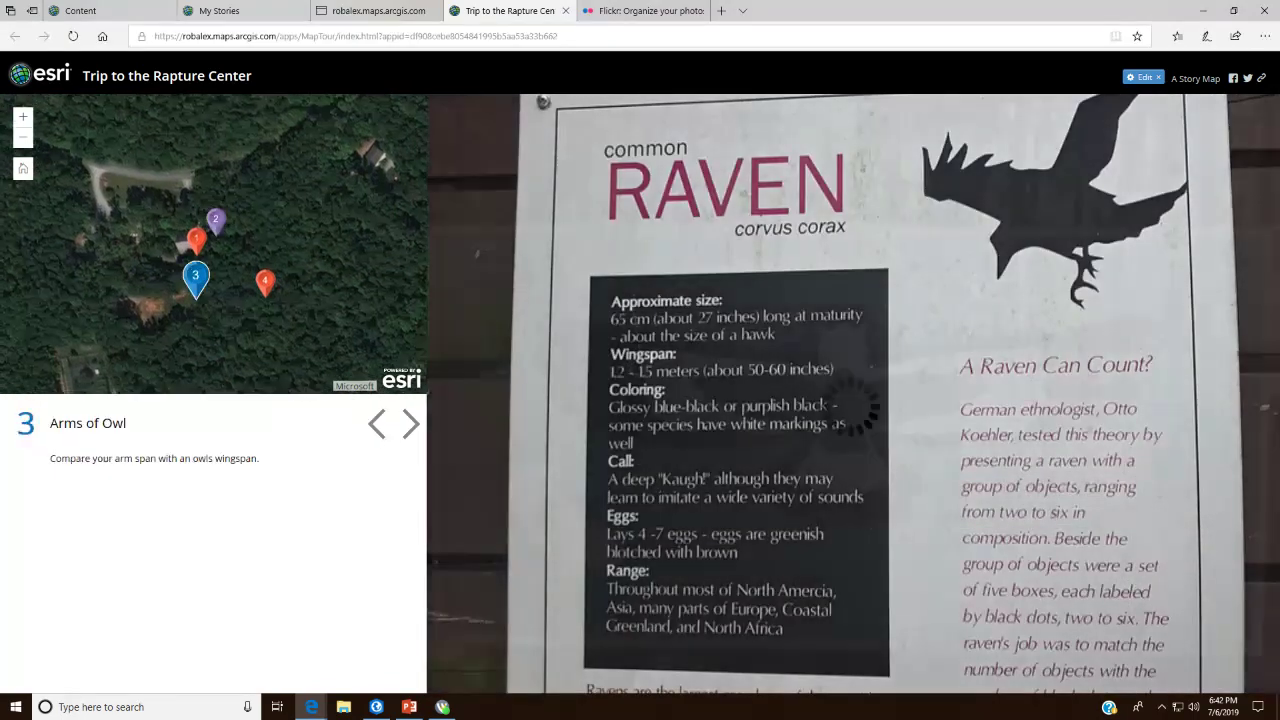
pyautogui.press('Right')
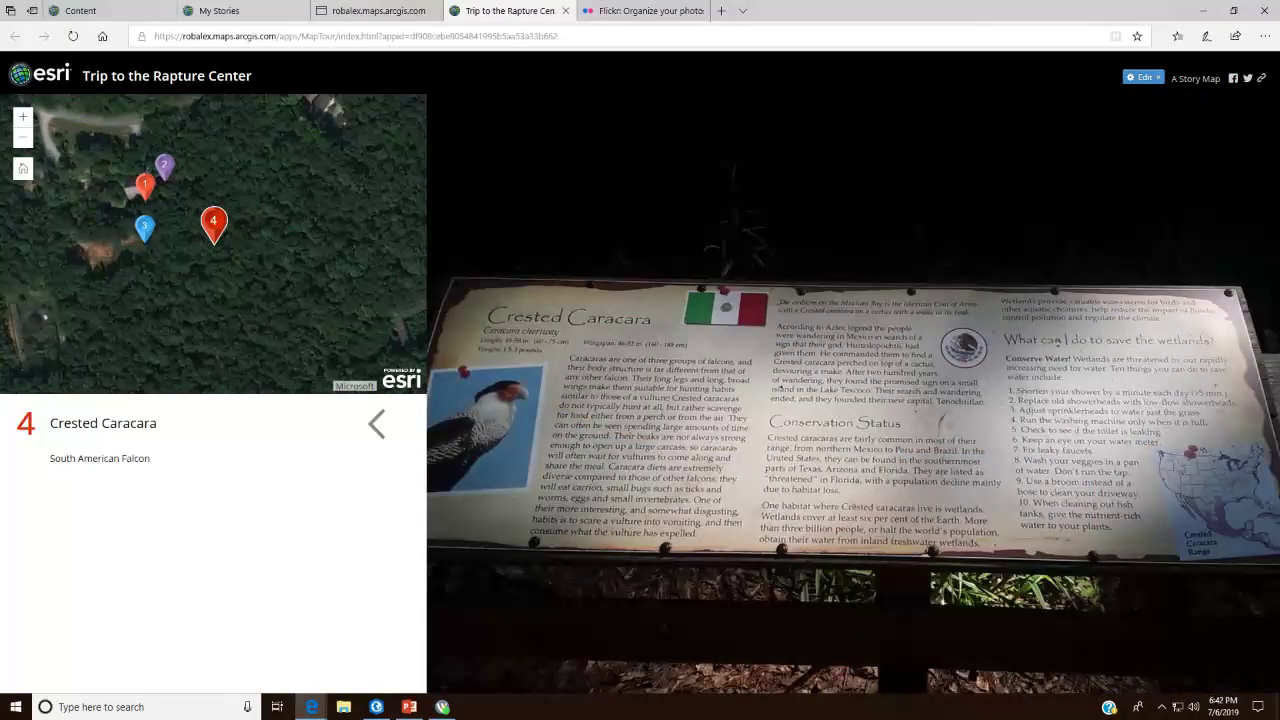
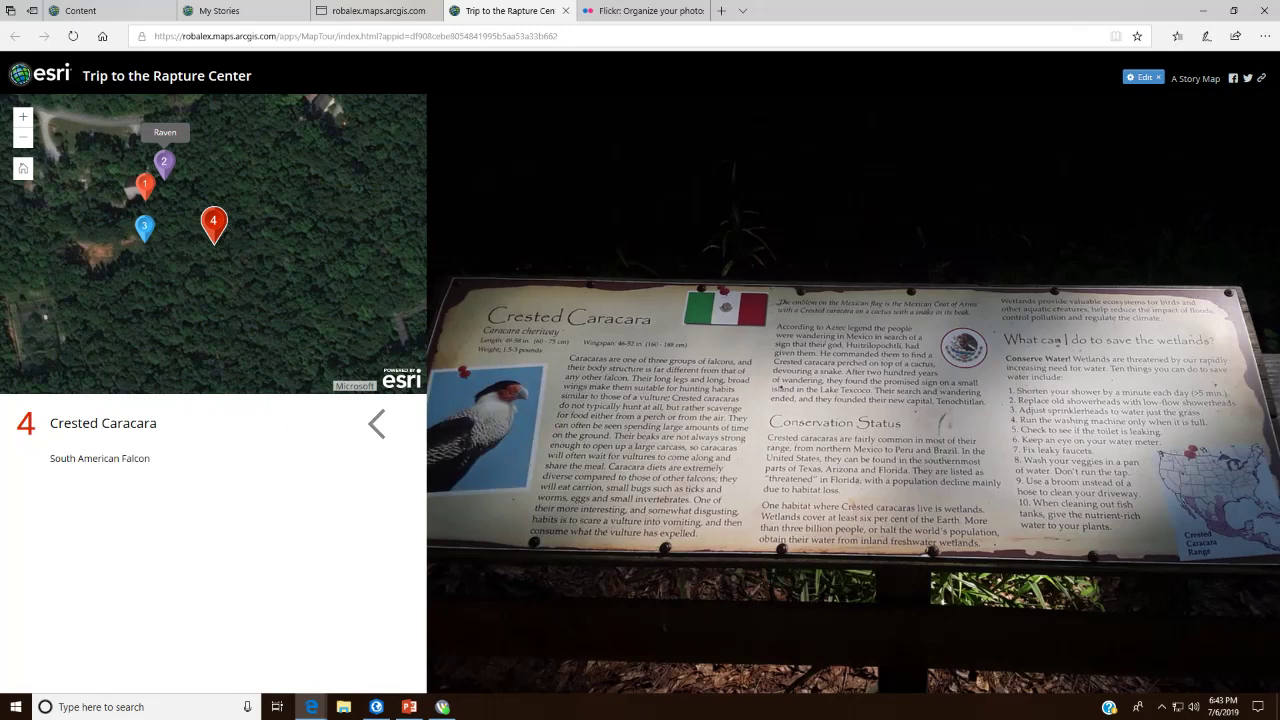
pyautogui.click(145, 227)
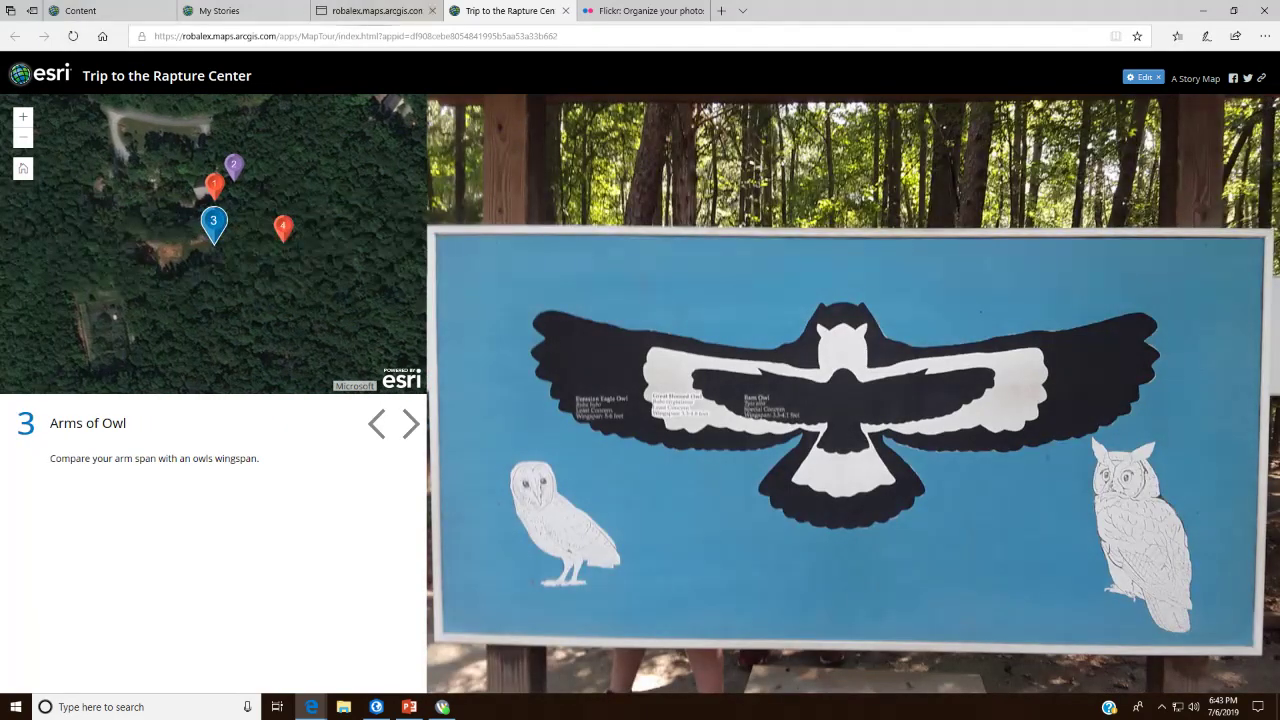
pyautogui.click(565, 10)
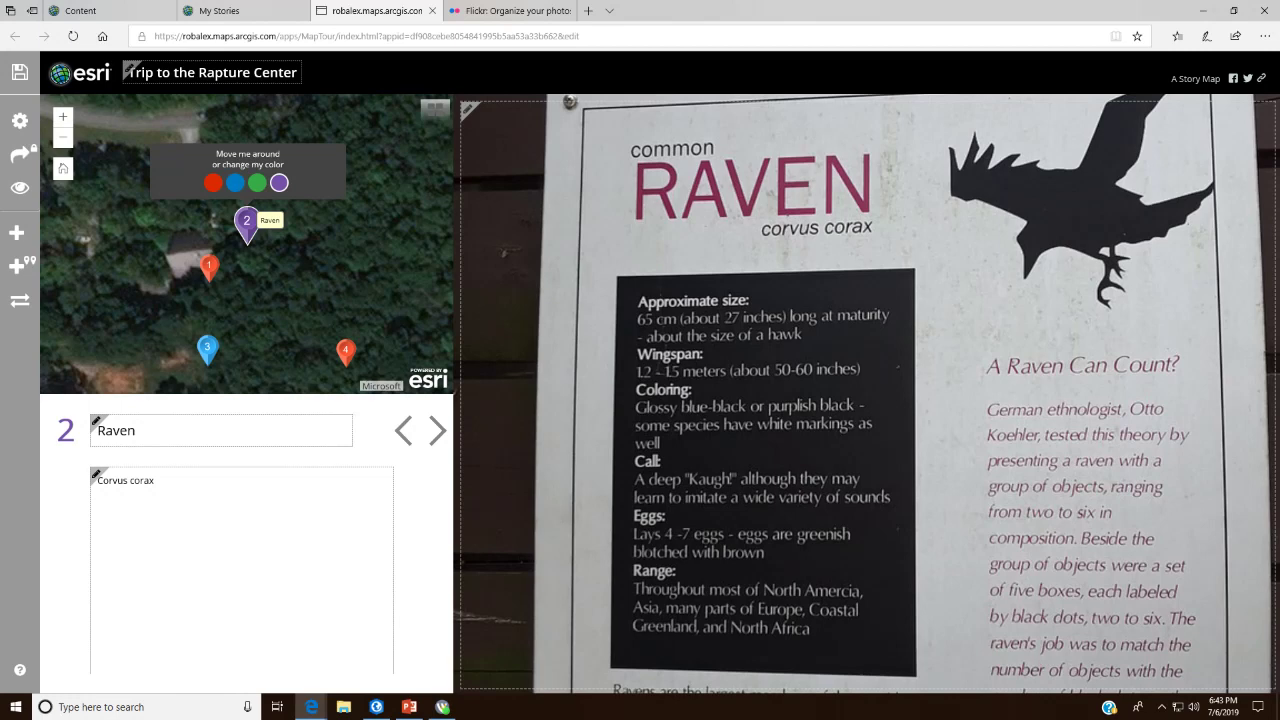
pyautogui.rightClick(241, 227)
pyautogui.press('Escape')
pyautogui.scroll(1, 240, 205)
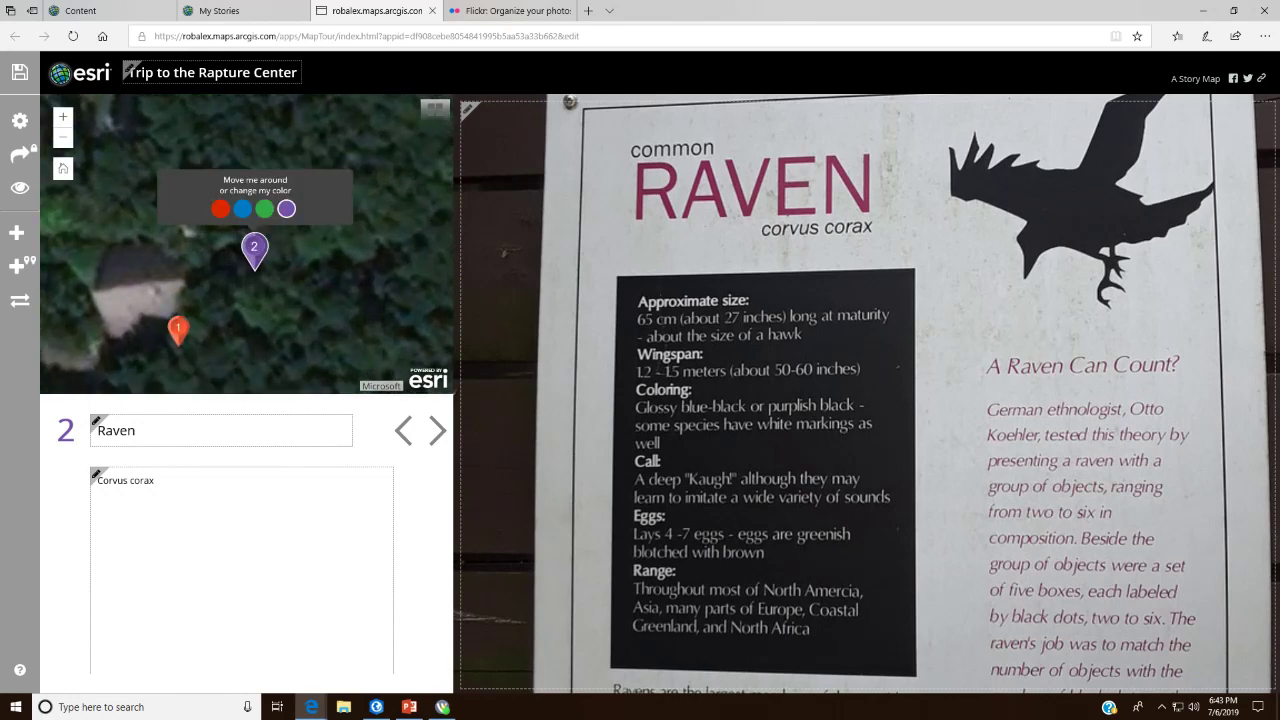
pyautogui.click(63, 138)
pyautogui.click(63, 138)
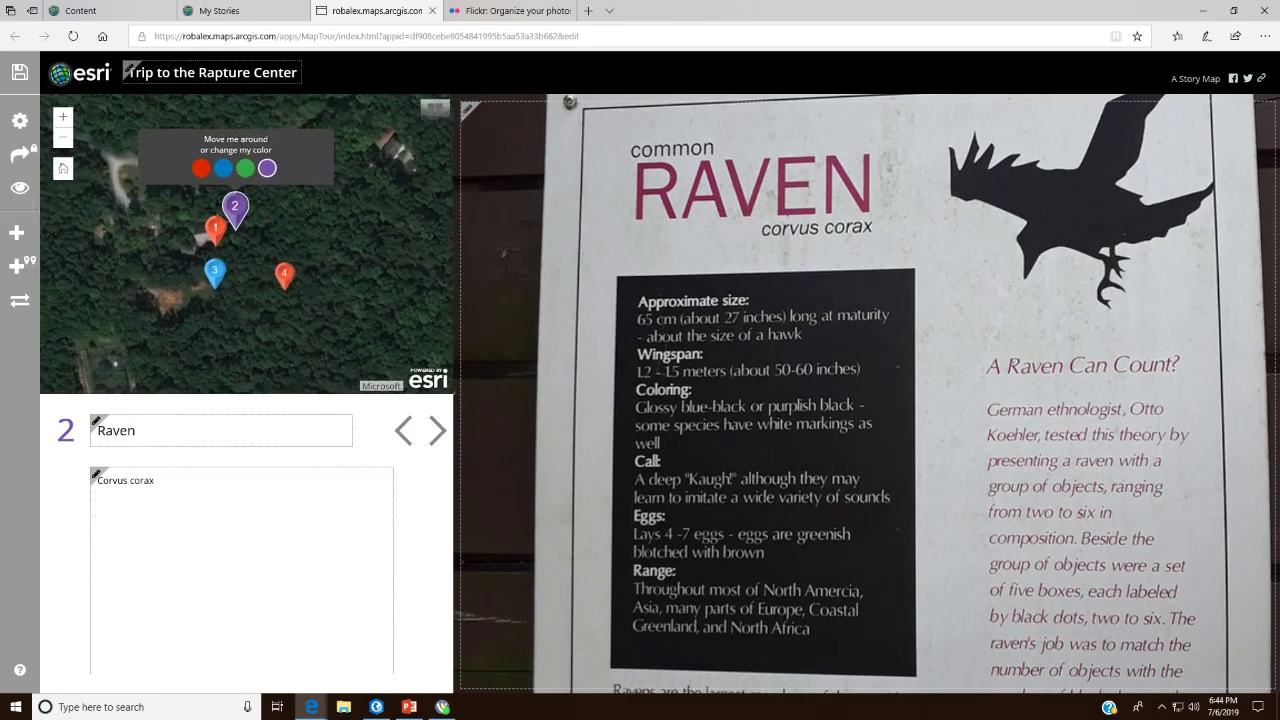
# Step: Review the media, information and location settings for a new tour point, and leave without adding one
pyautogui.click(16, 232)
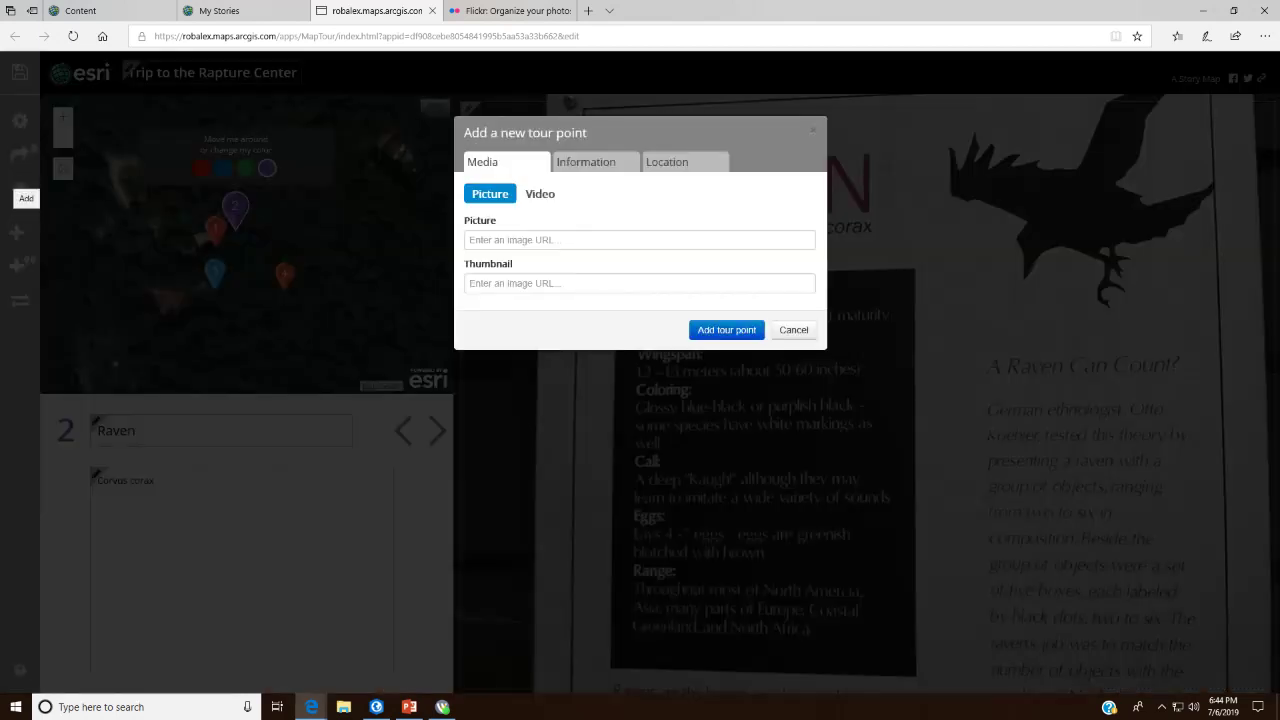
pyautogui.click(587, 162)
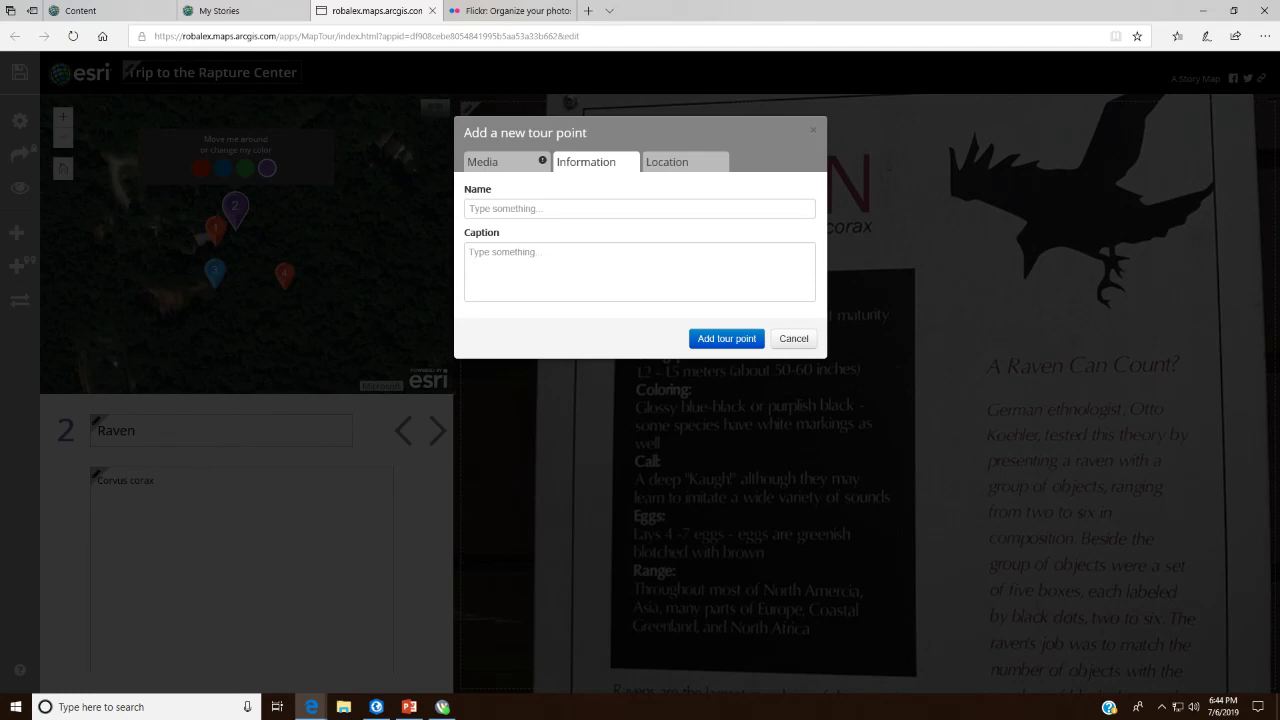
pyautogui.click(685, 162)
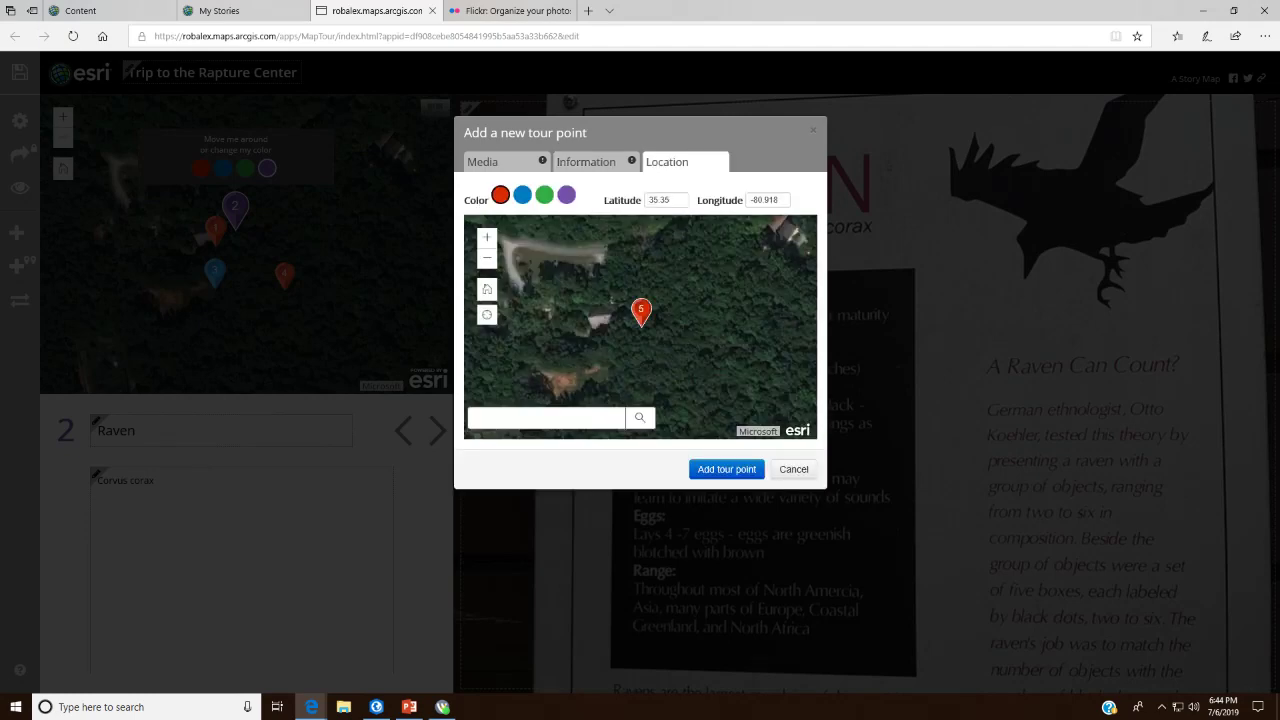
pyautogui.click(794, 469)
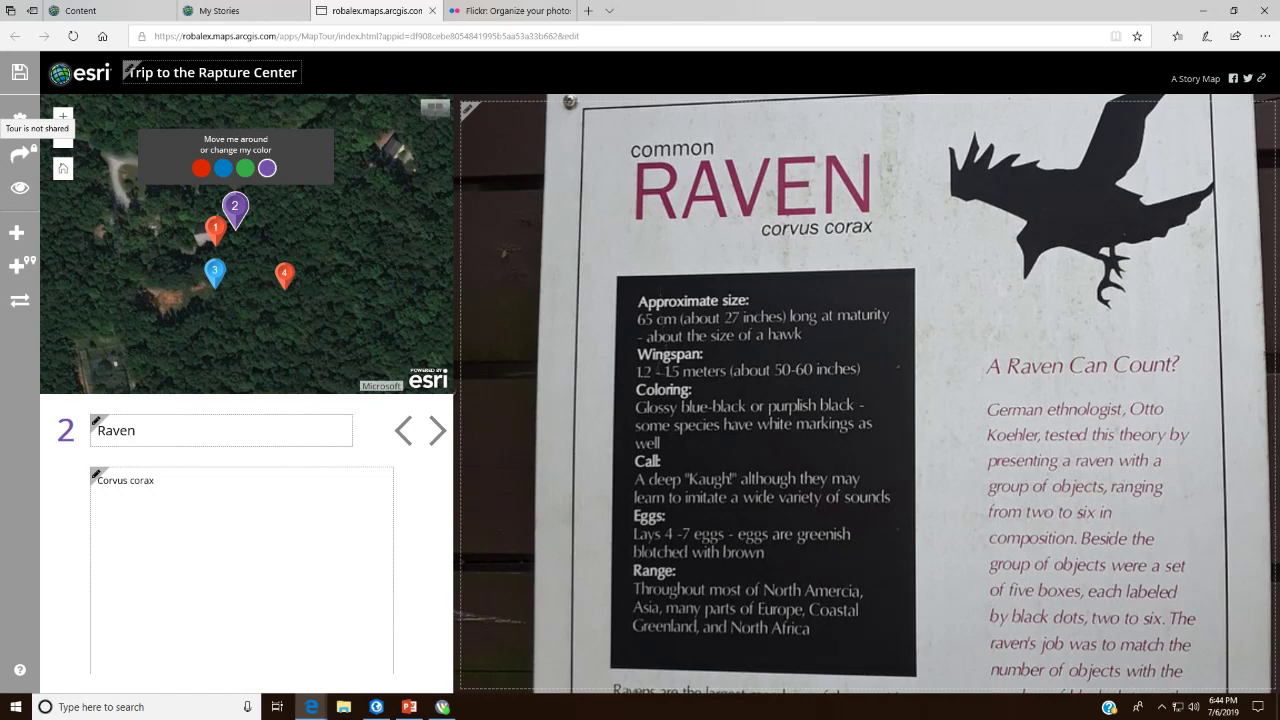
# Step: Review the tour's sharing options without sharing it, and return to the My Stories page
pyautogui.click(19, 153)
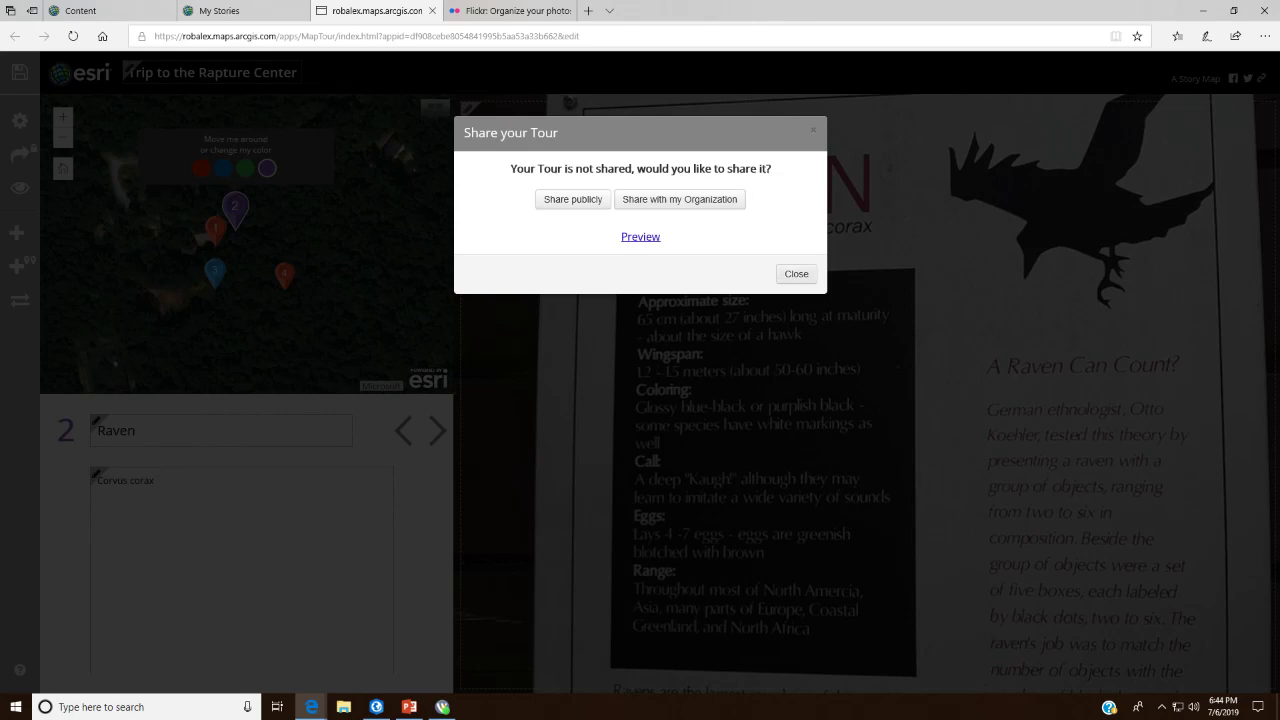
pyautogui.click(796, 273)
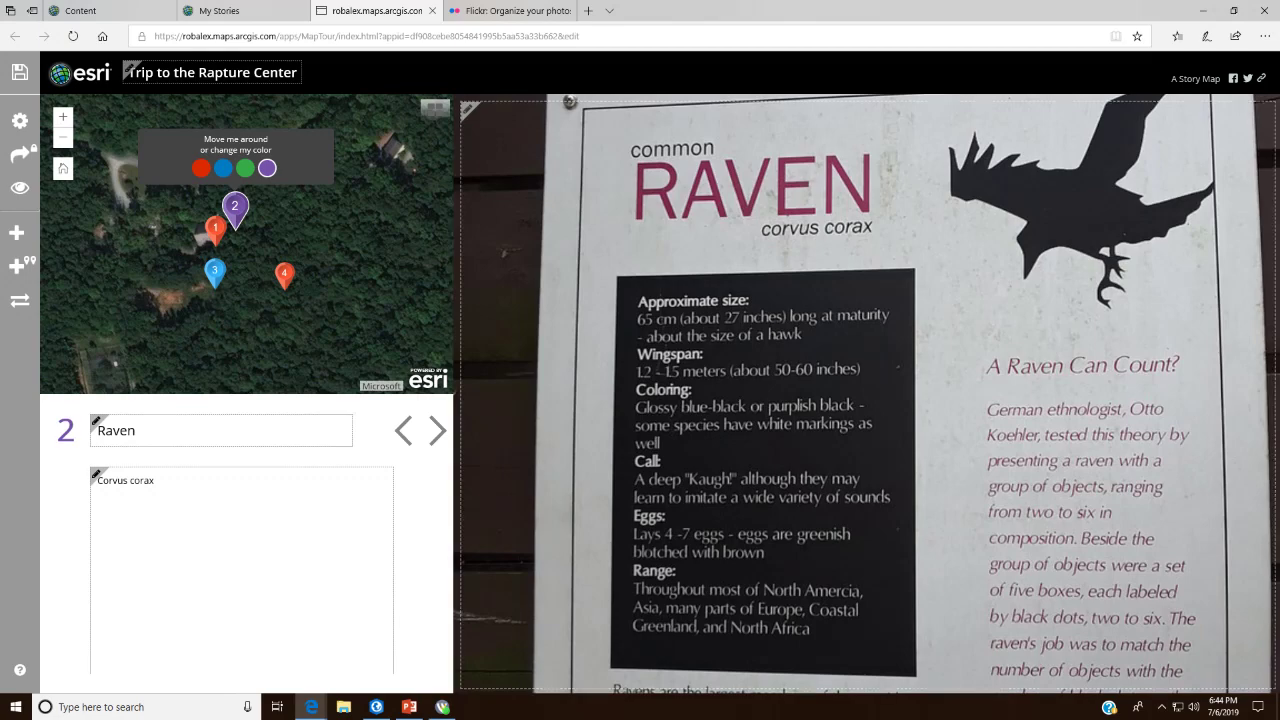
pyautogui.click(235, 10)
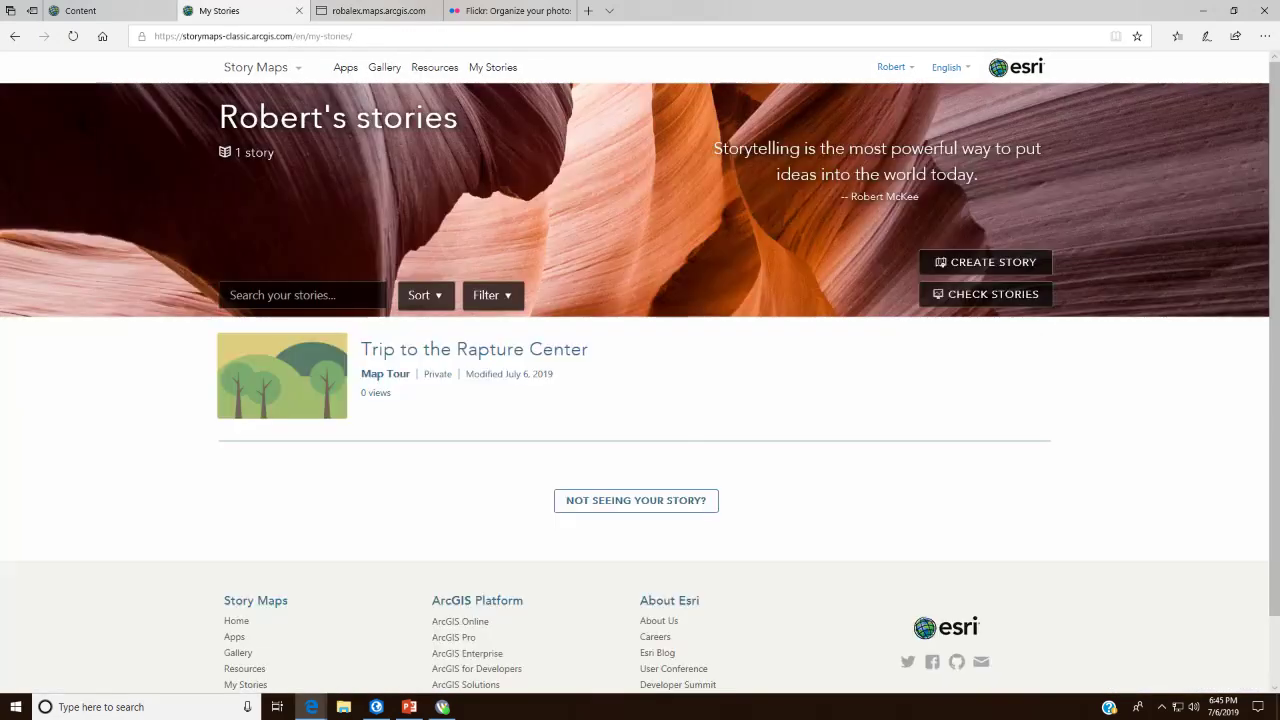
# Step: Go to the Story Maps Gallery and open the Norwegian Maps of the oslofjord story in a new tab
pyautogui.click(875, 565)
pyautogui.click(384, 67)
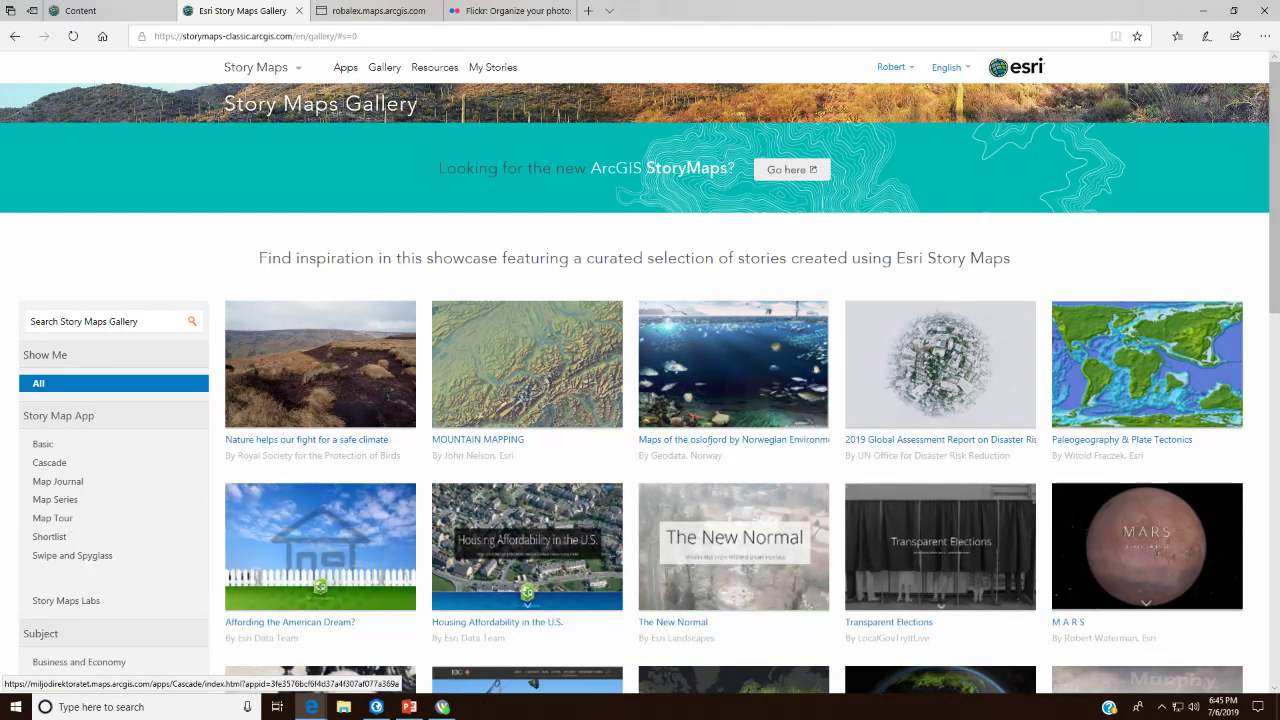
pyautogui.scroll(-1, 733, 450)
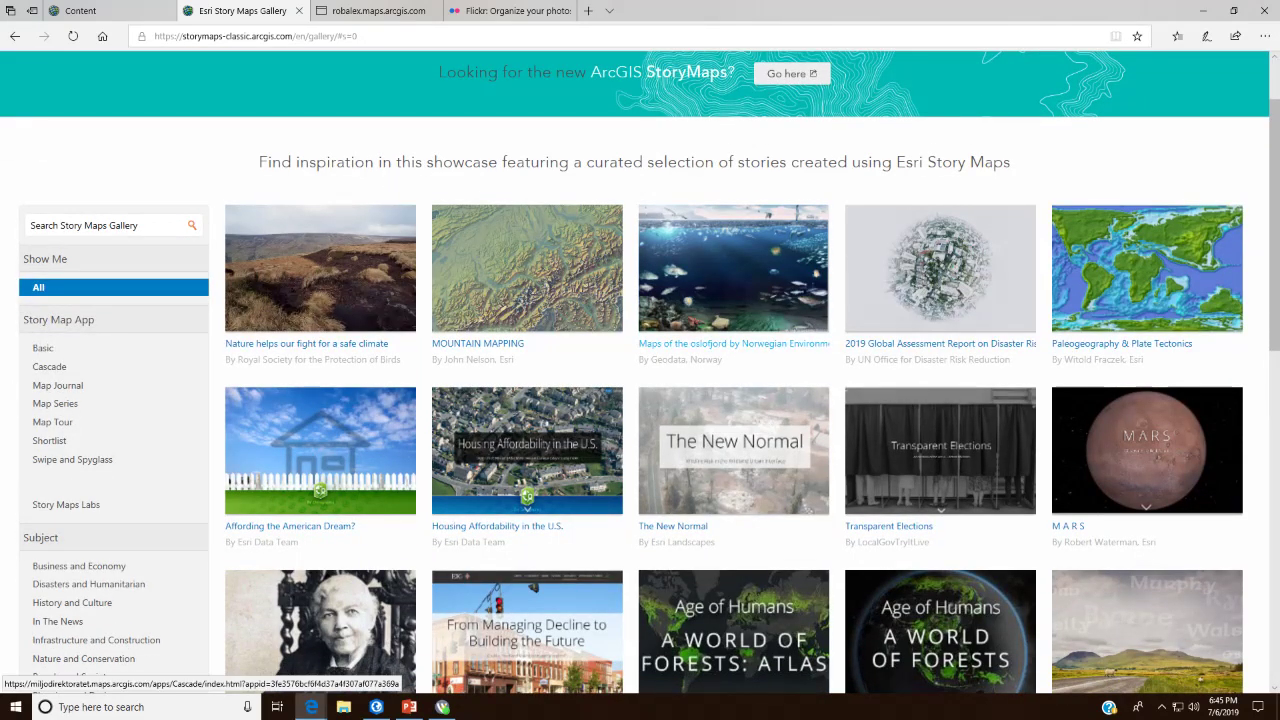
pyautogui.rightClick(767, 343)
pyautogui.click(800, 357)
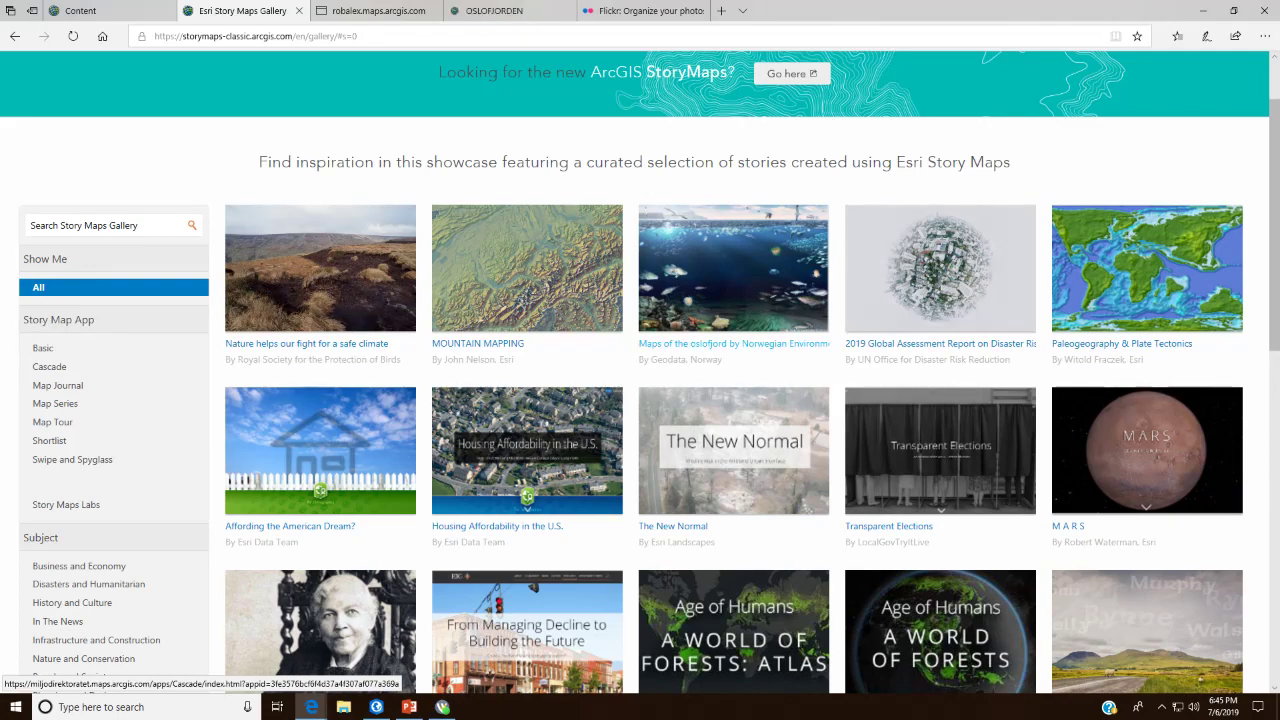
# Step: Browse further through the gallery's stories and open Restoring a Species in a new tab
pyautogui.scroll(-1, 767, 343)
pyautogui.scroll(-4, 767, 343)
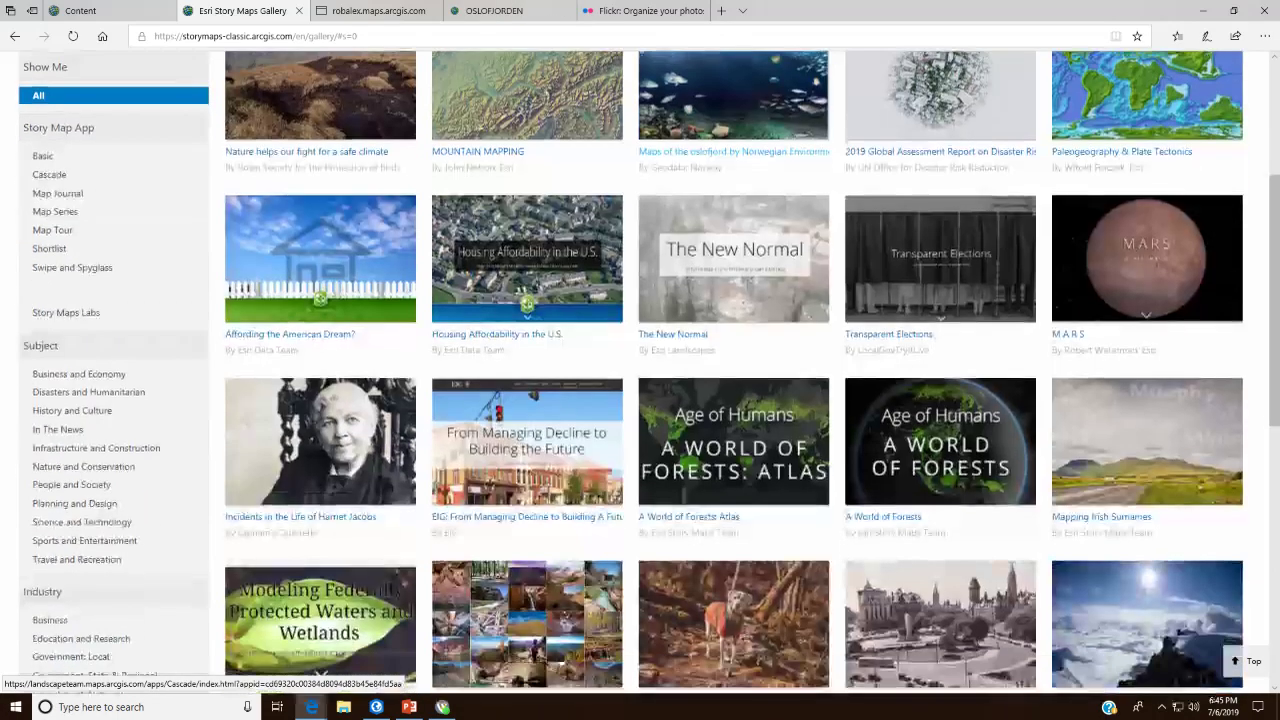
pyautogui.scroll(-2, 745, 315)
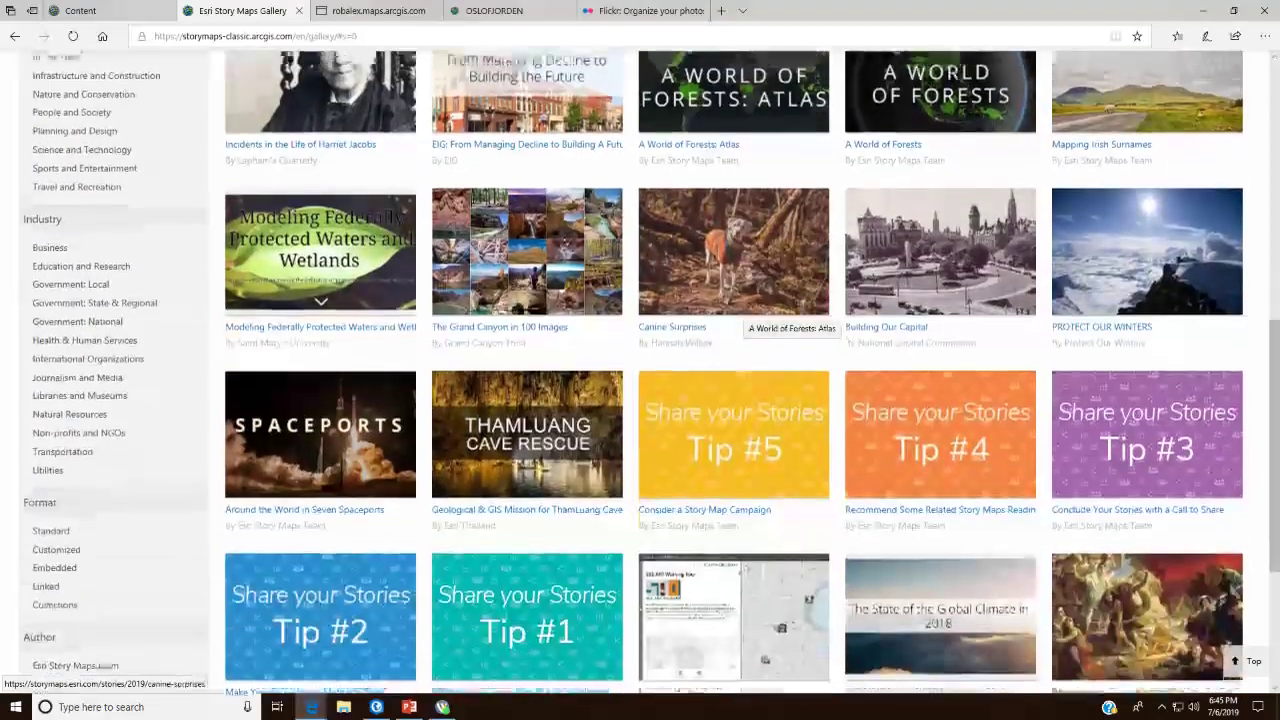
pyautogui.scroll(-3, 745, 318)
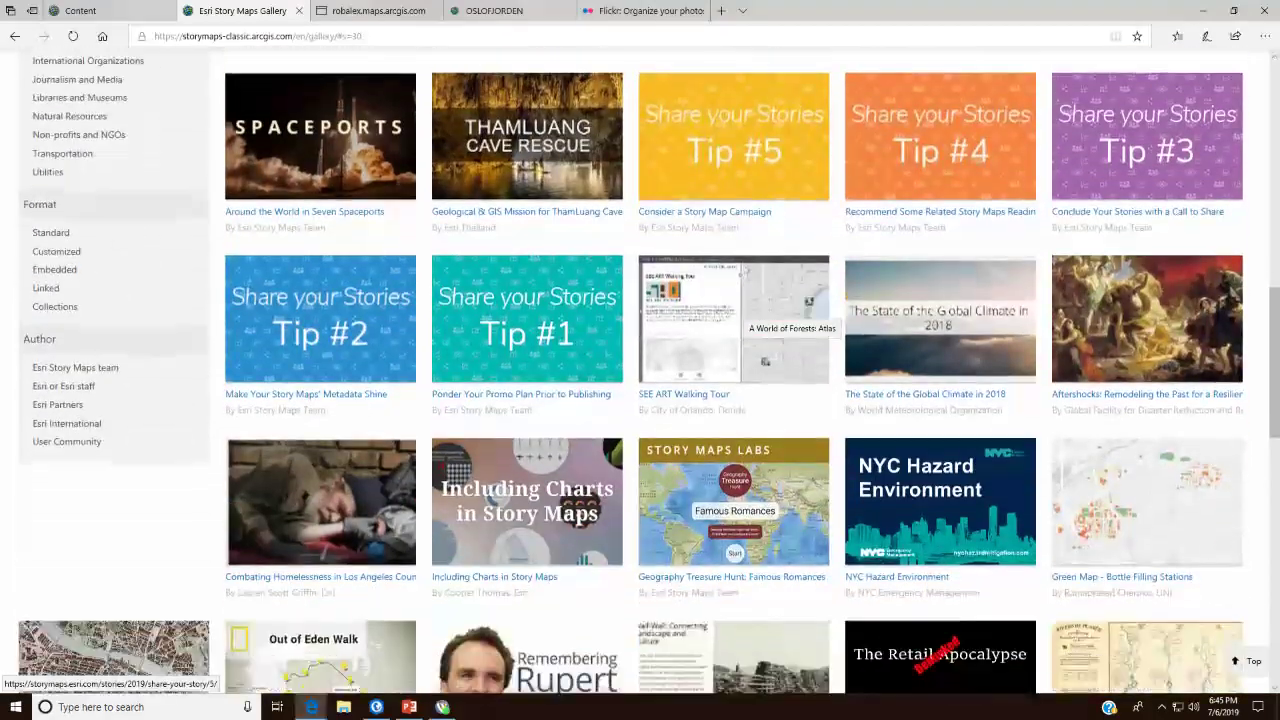
pyautogui.scroll(-2, 745, 318)
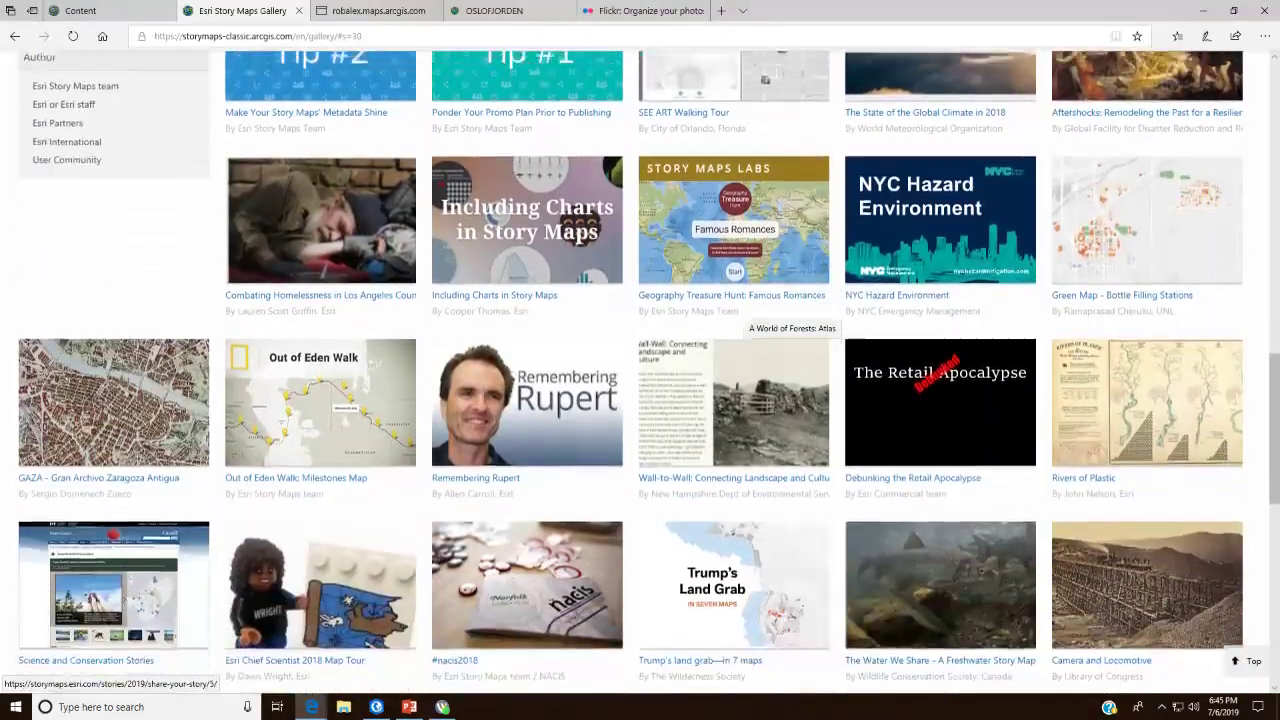
pyautogui.scroll(-1, 745, 318)
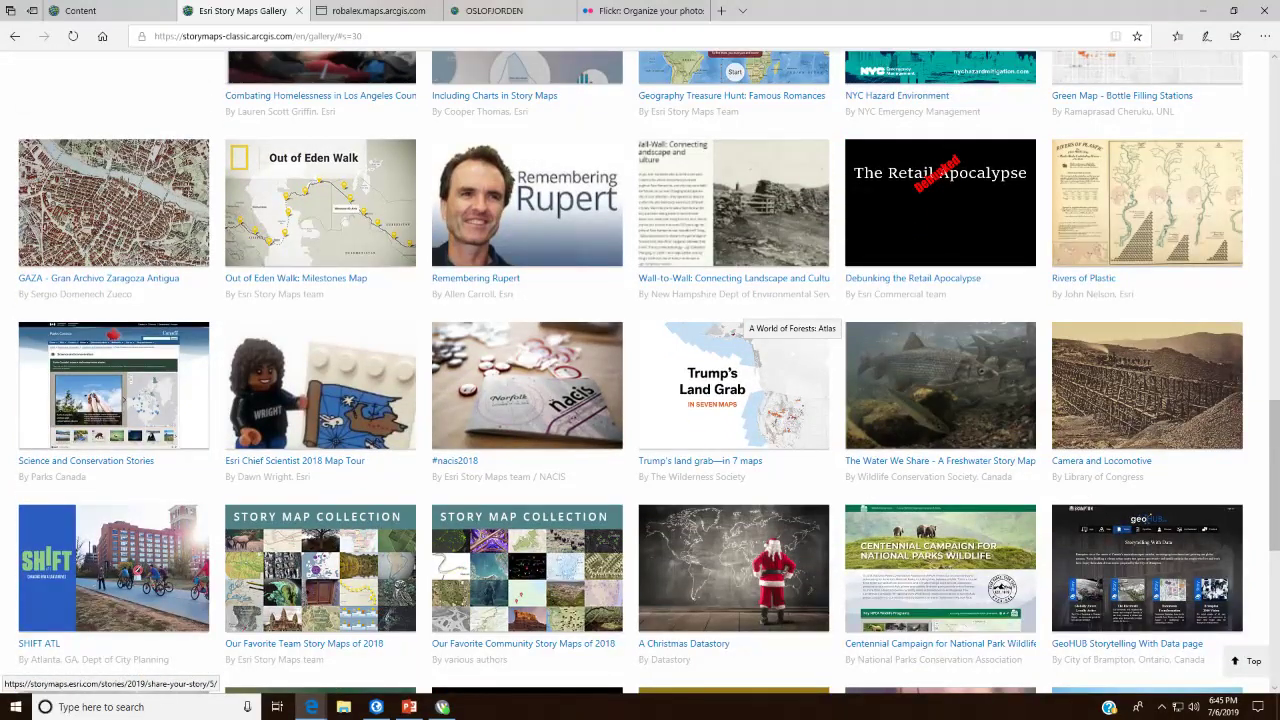
pyautogui.scroll(-1, 745, 318)
pyautogui.scroll(-1, 745, 318)
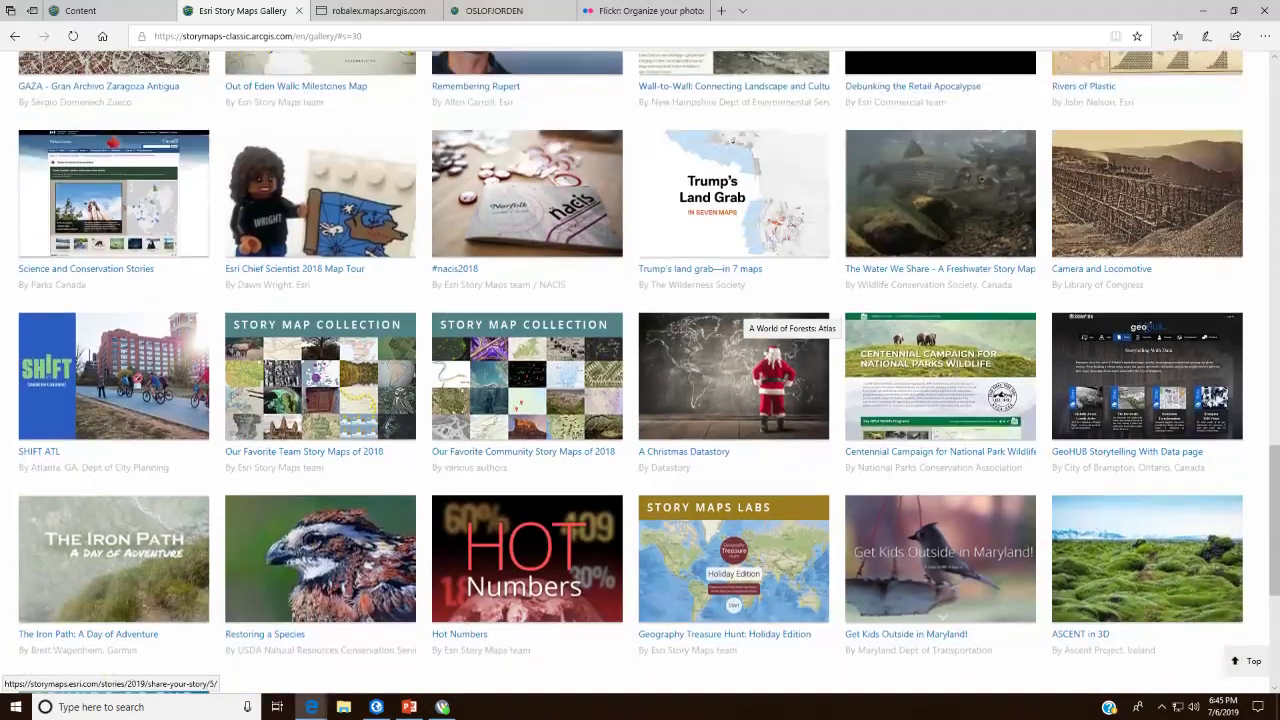
pyautogui.scroll(-1, 745, 318)
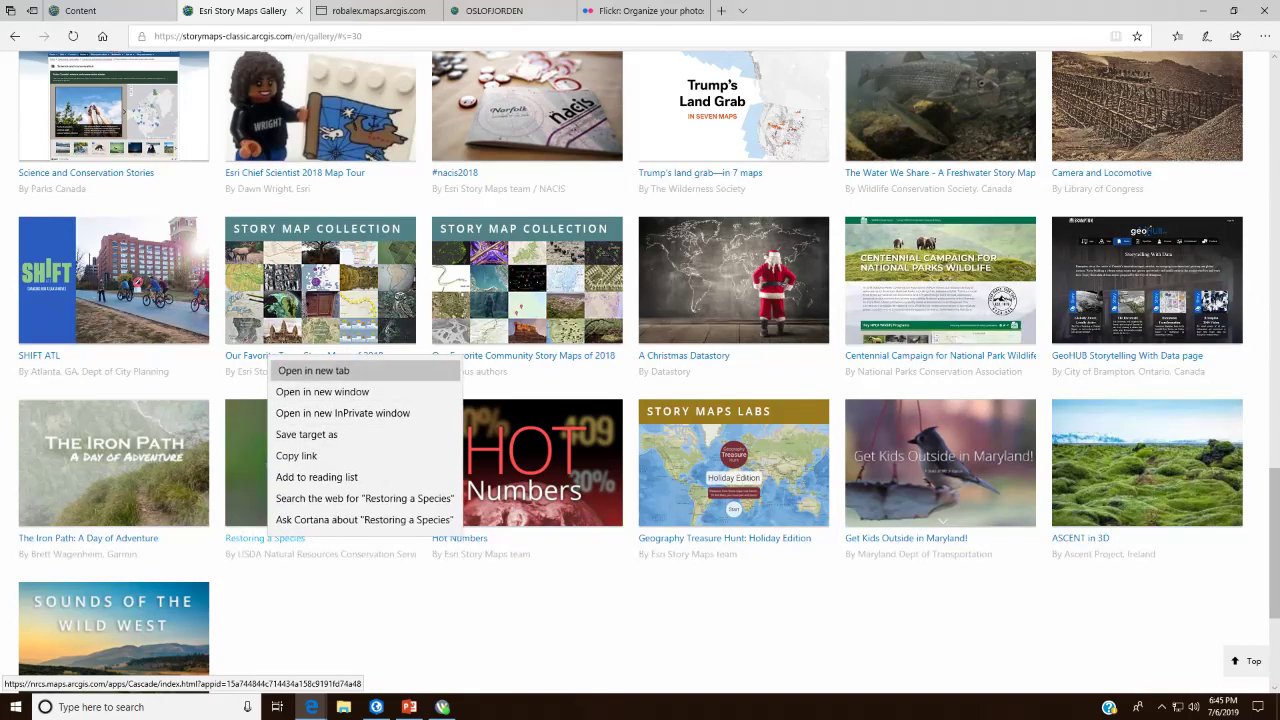
pyautogui.click(313, 371)
# Step: Switch to the OSLOFJORDEN story and read through its opening, Planområde and Kommuner map sections
pyautogui.click(500, 11)
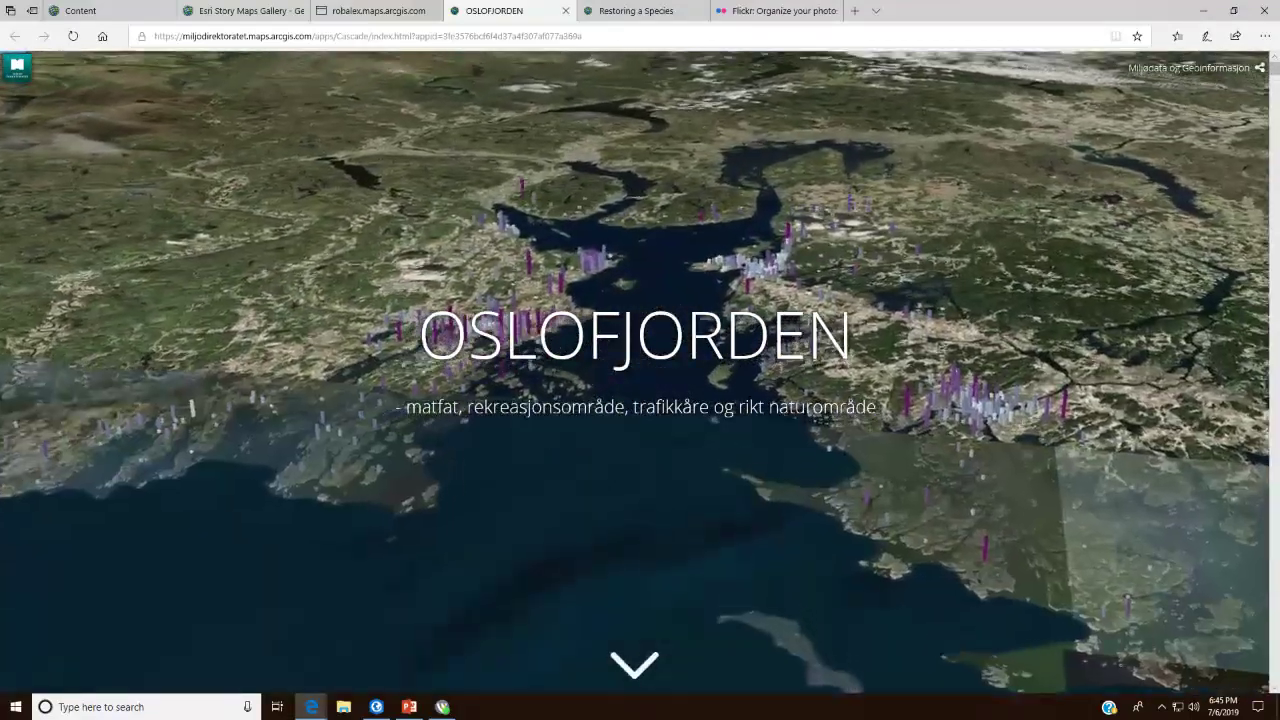
pyautogui.scroll(-1, 640, 372)
pyautogui.scroll(-6, 640, 372)
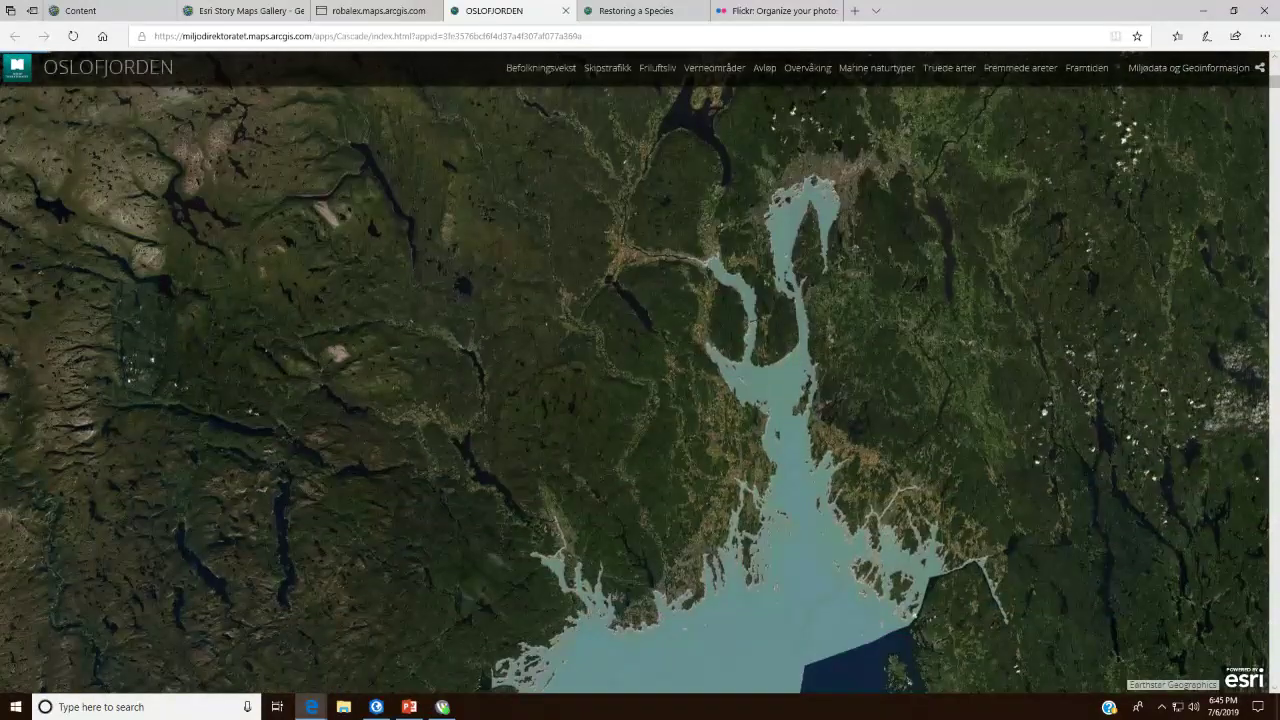
pyautogui.scroll(-4, 640, 372)
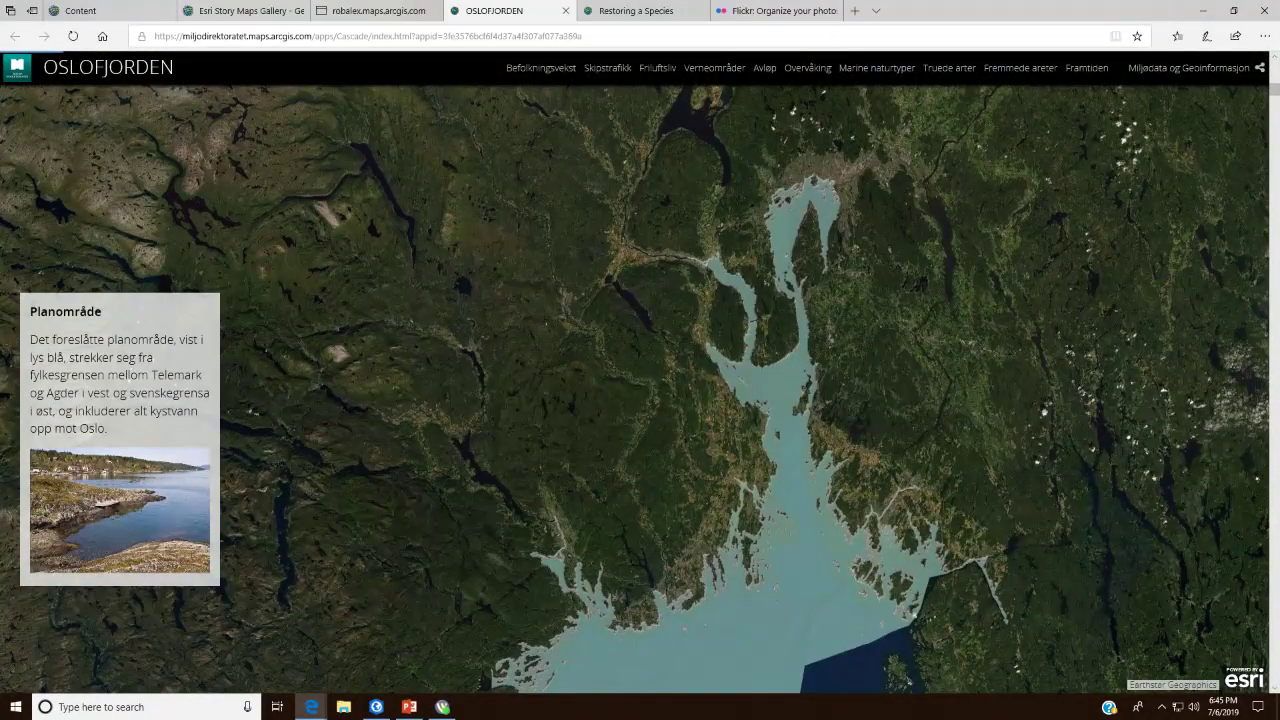
pyautogui.scroll(-1, 120, 390)
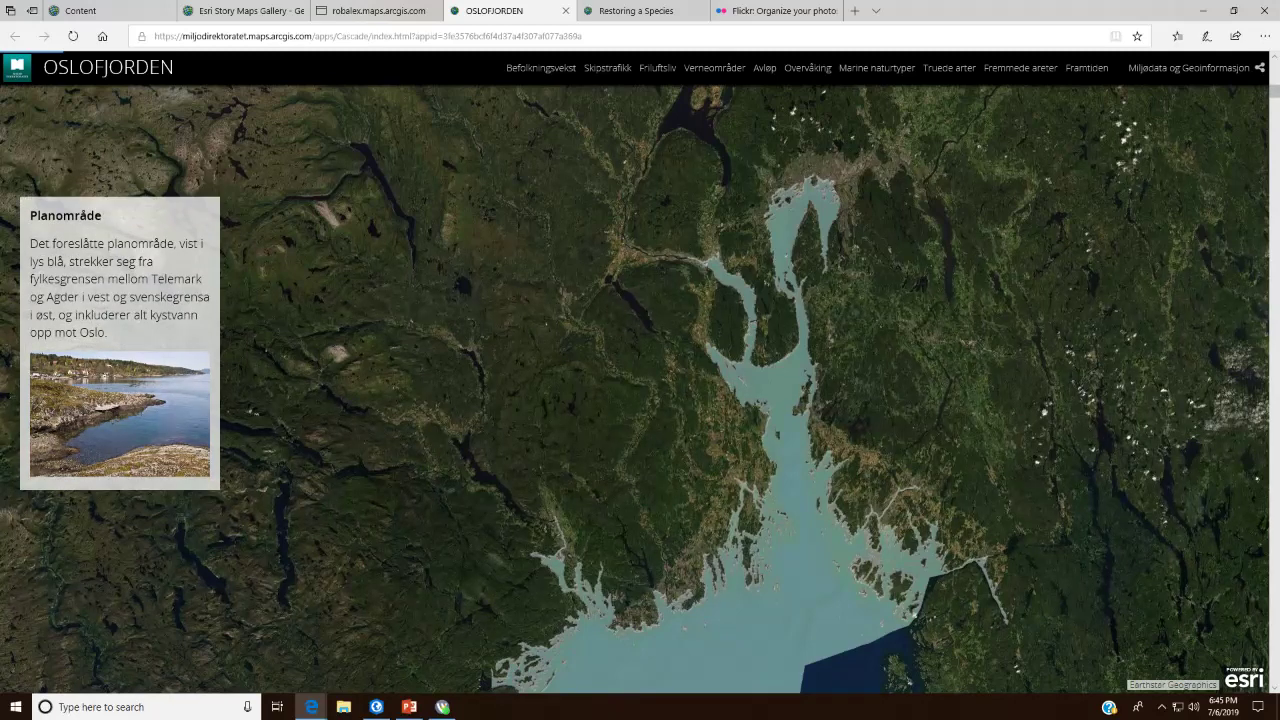
pyautogui.scroll(-1, 120, 340)
pyautogui.scroll(-2, 120, 300)
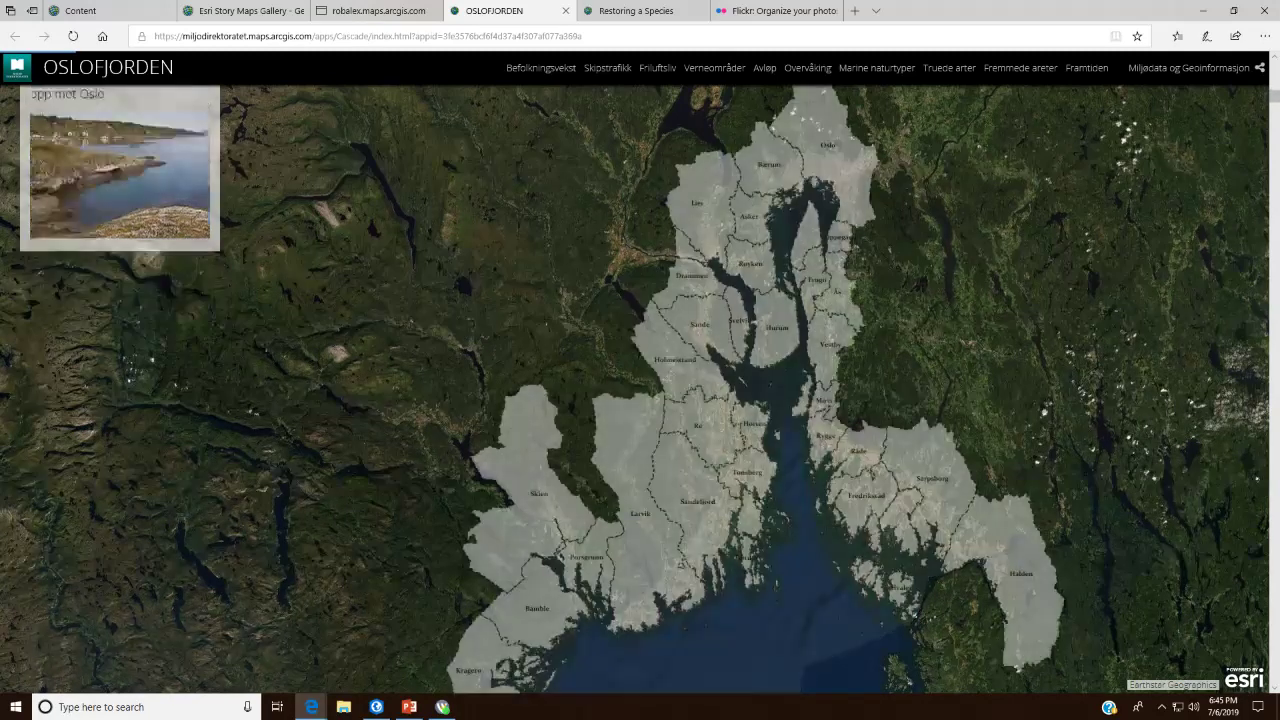
pyautogui.scroll(-2, 150, 500)
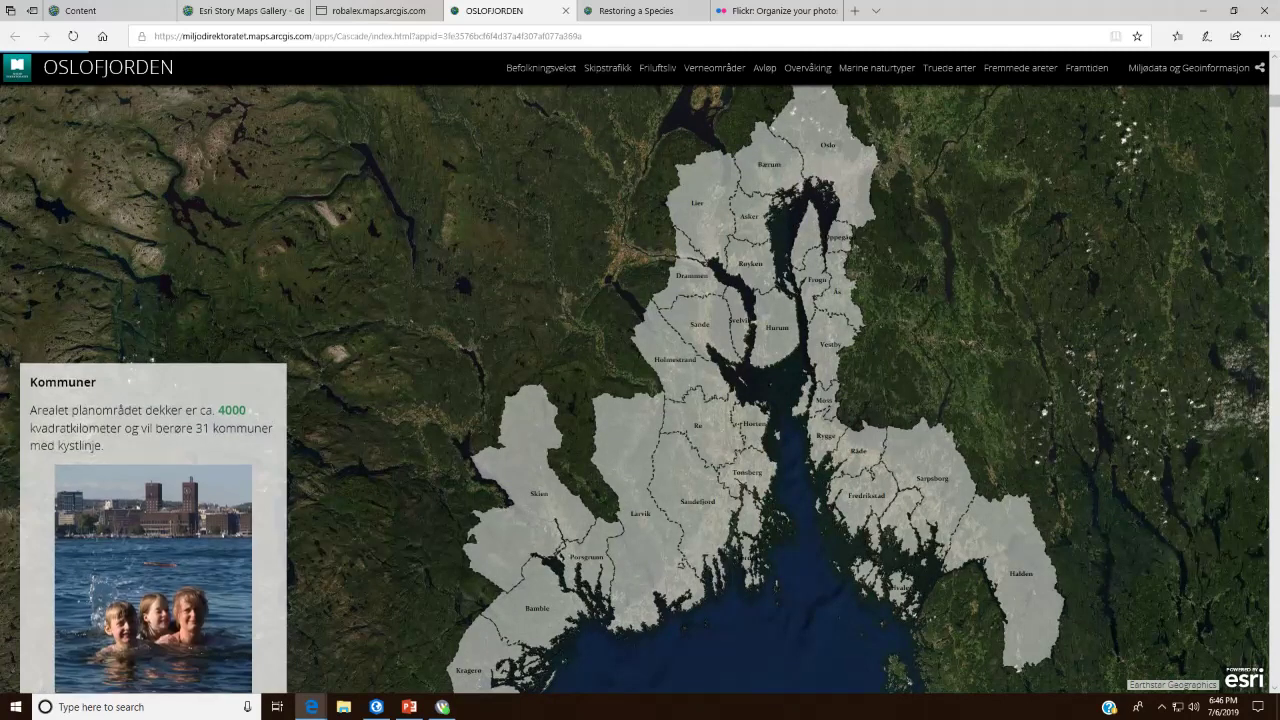
pyautogui.scroll(-1, 153, 500)
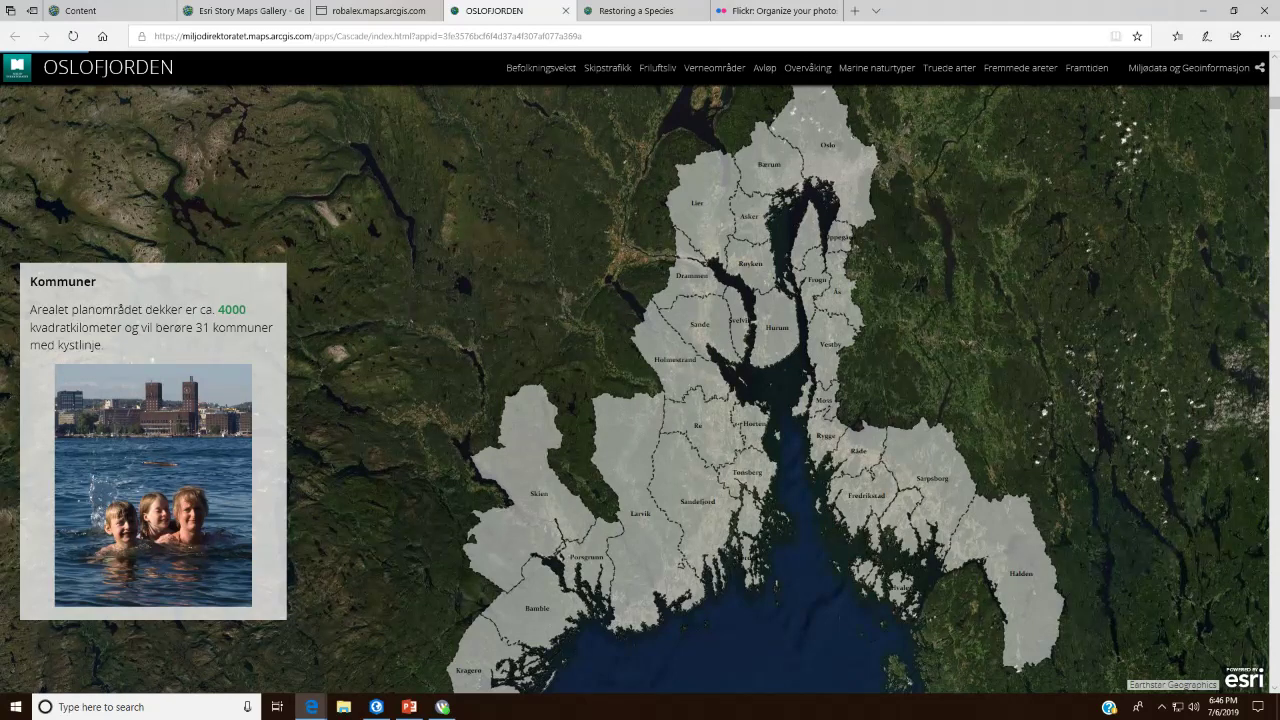
pyautogui.scroll(-1, 153, 440)
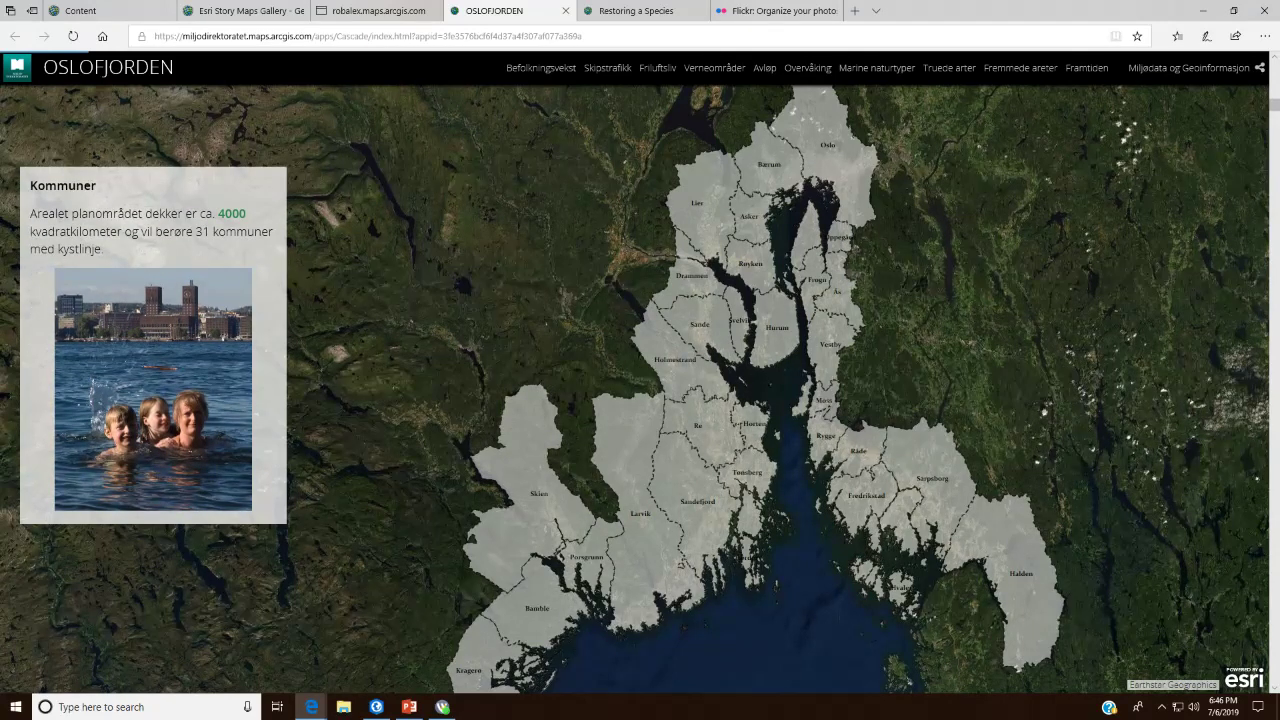
# Step: Continue through the OSLOFJORDEN story, examining the Befolkningsvekst, Skipstrafikk and Friluftsliv sections with their maps and text
pyautogui.scroll(-5, 640, 400)
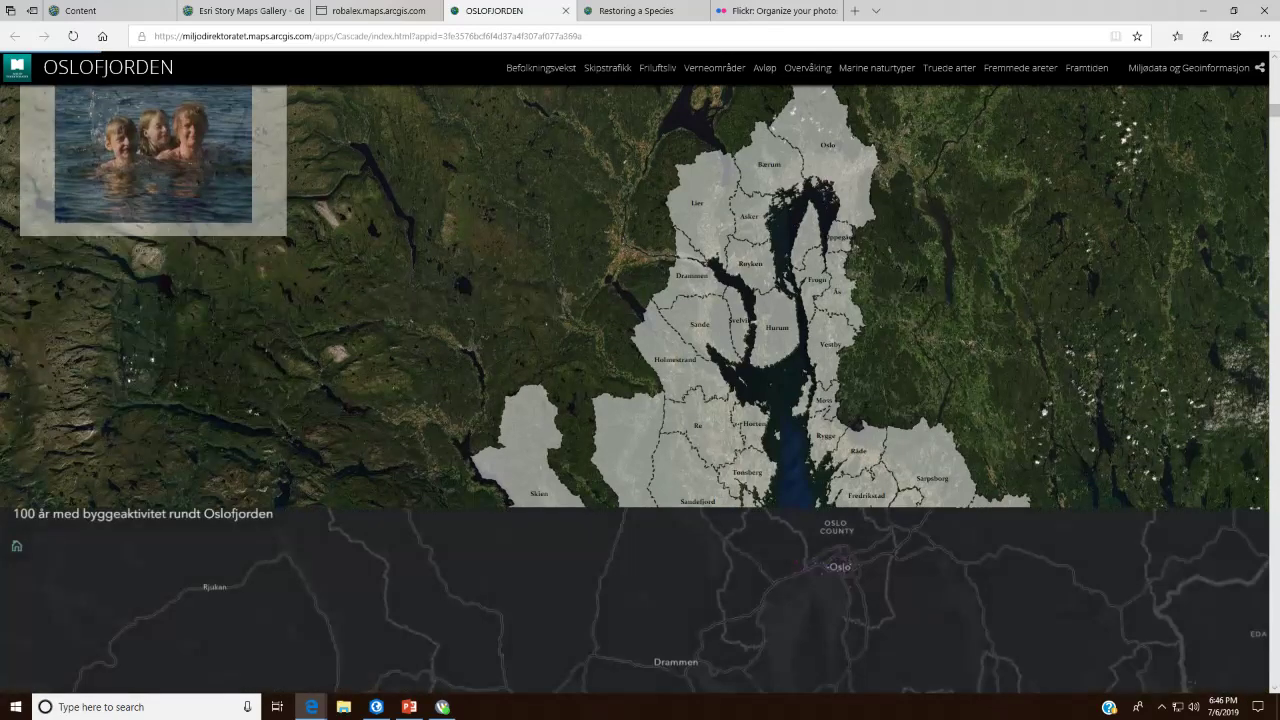
pyautogui.scroll(-3, 640, 400)
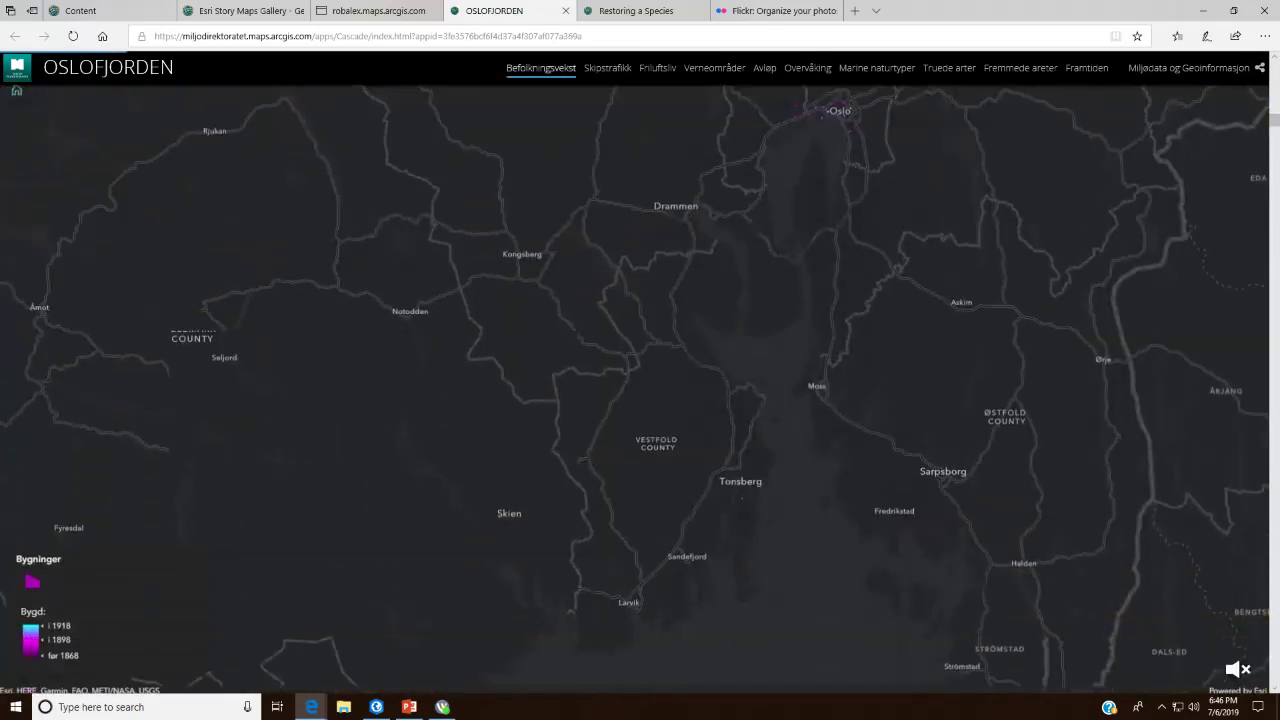
pyautogui.scroll(-2, 640, 400)
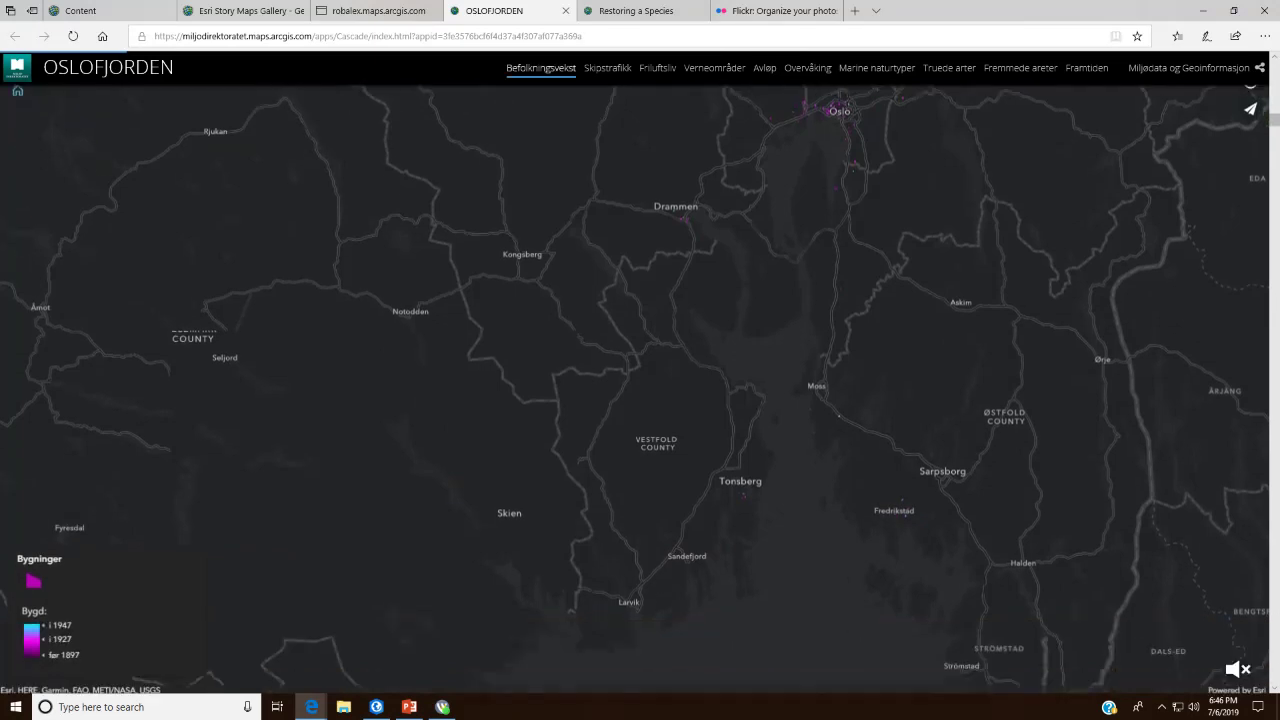
pyautogui.scroll(-5, 120, 400)
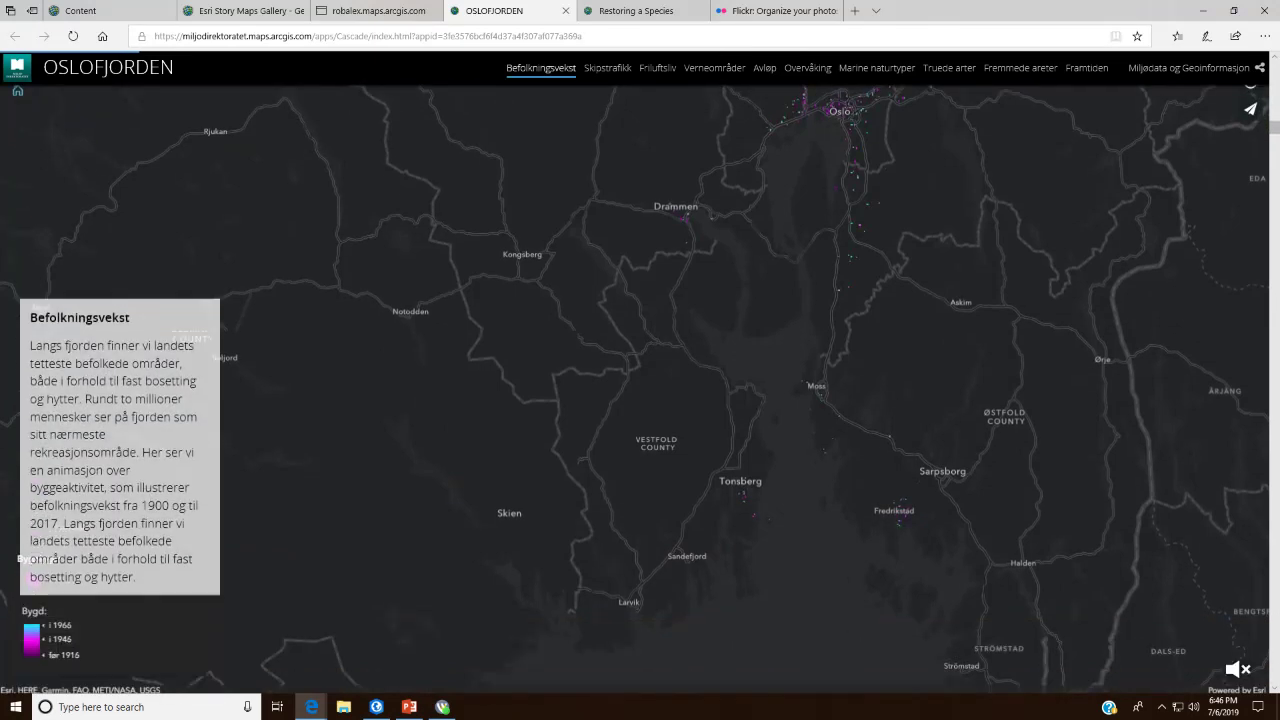
pyautogui.scroll(-5, 640, 390)
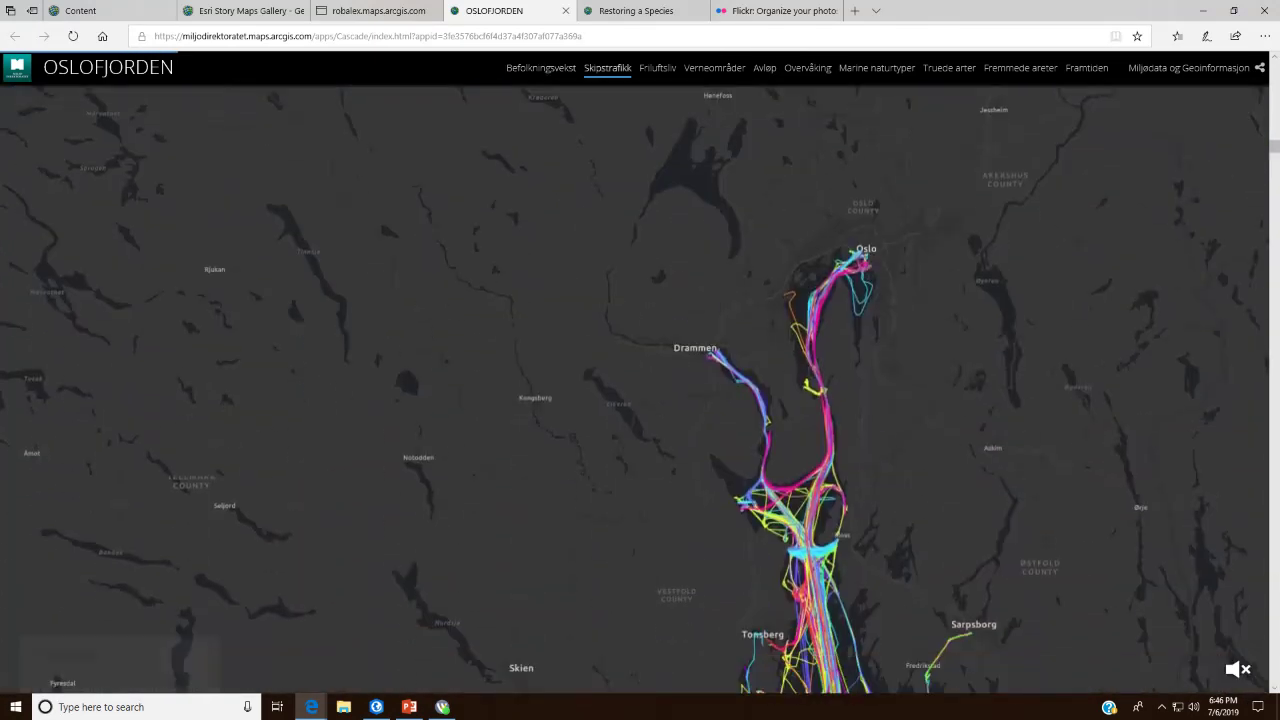
pyautogui.scroll(-3, 640, 390)
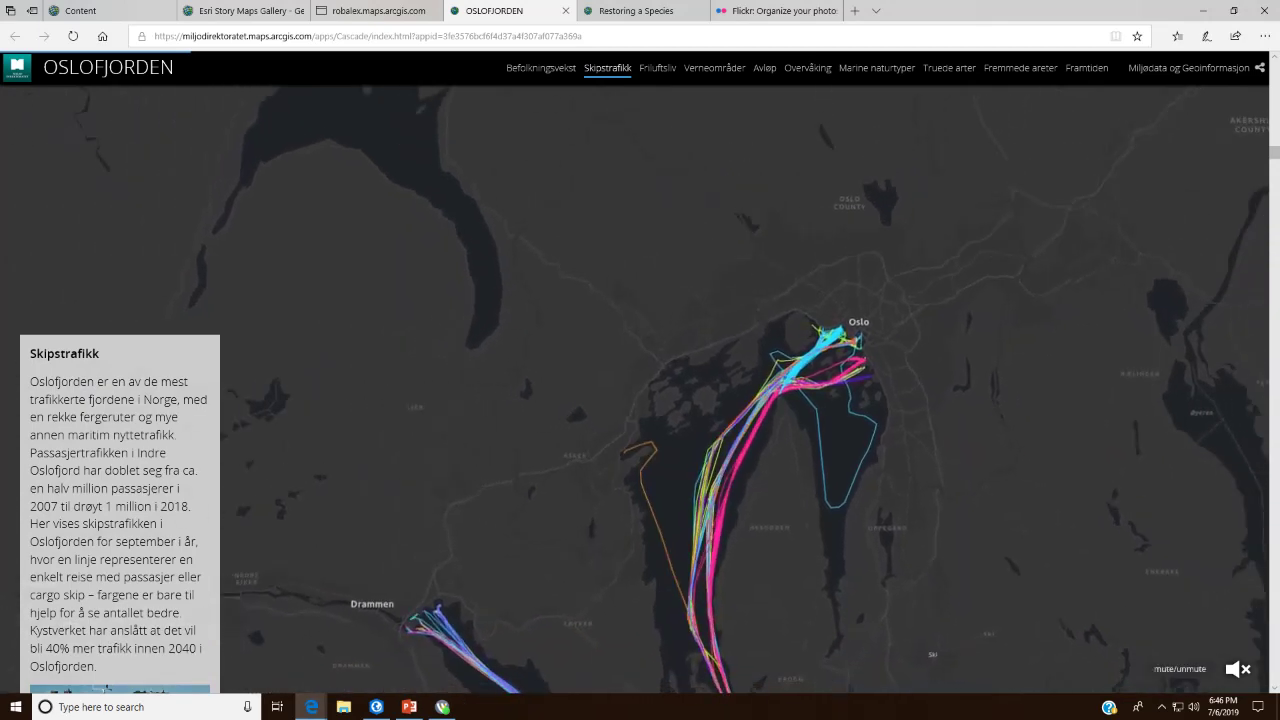
pyautogui.scroll(-2, 107, 688)
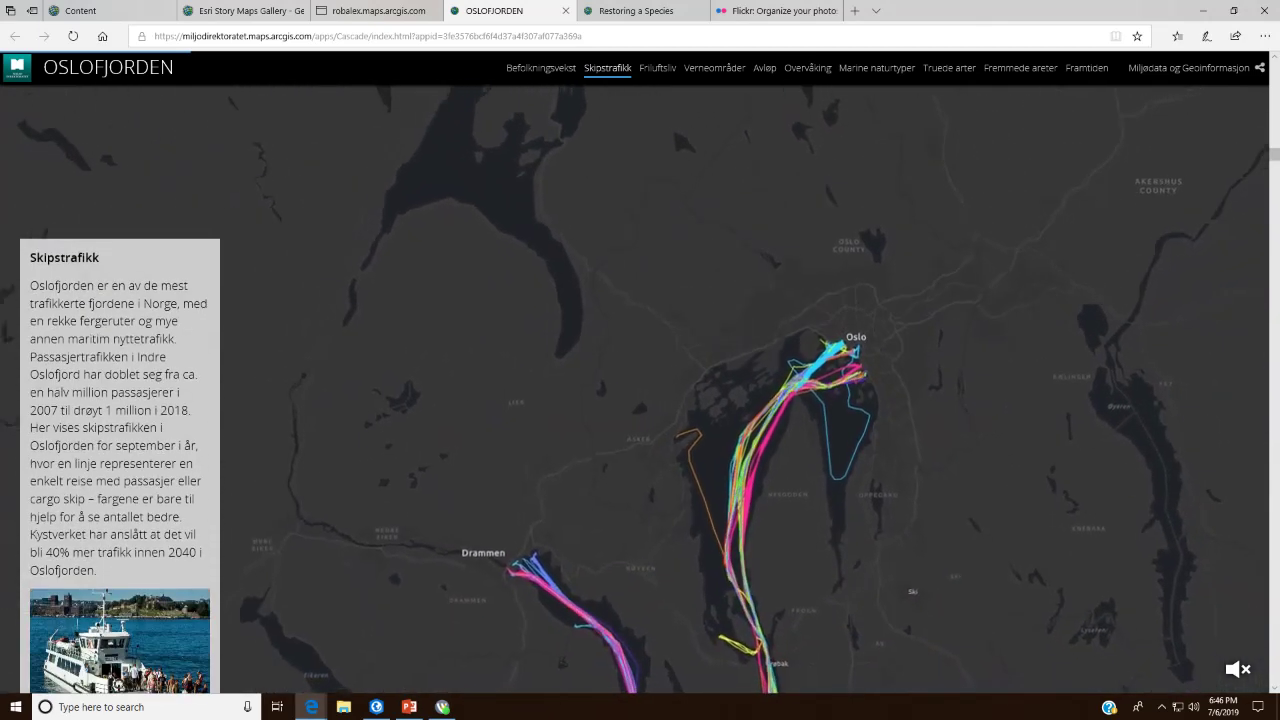
pyautogui.scroll(-5, 640, 390)
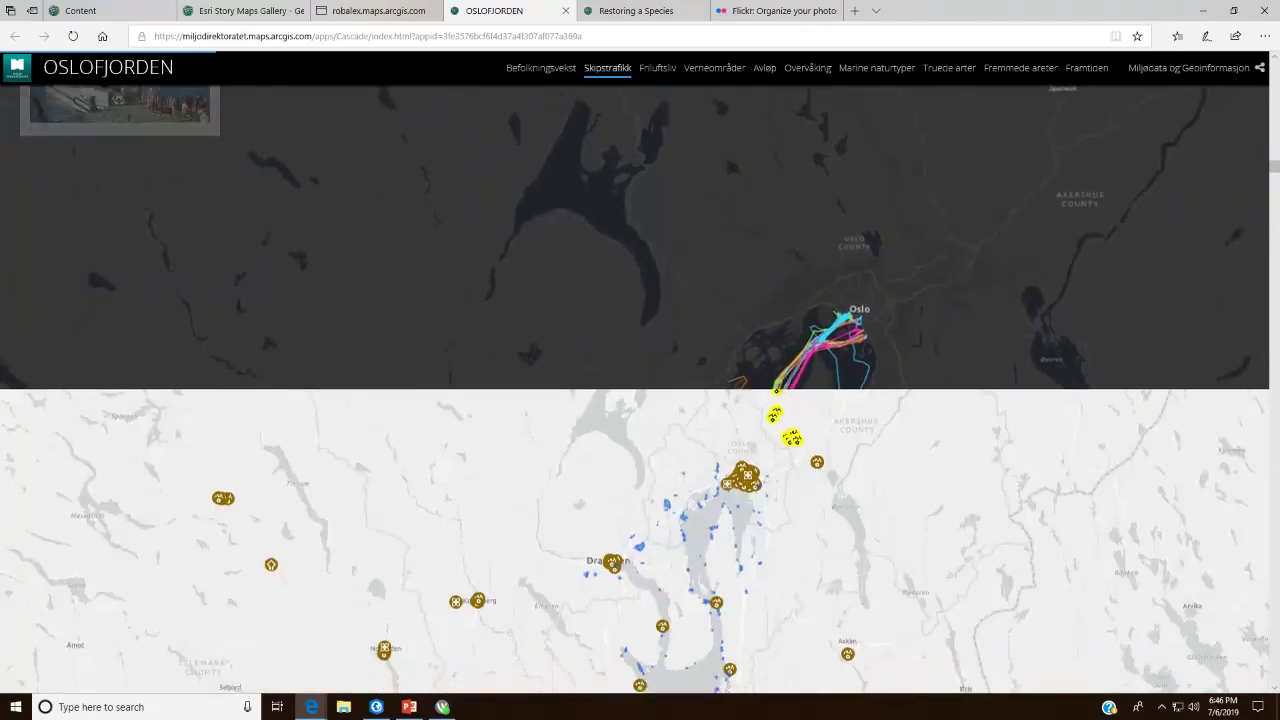
pyautogui.scroll(-3, 640, 390)
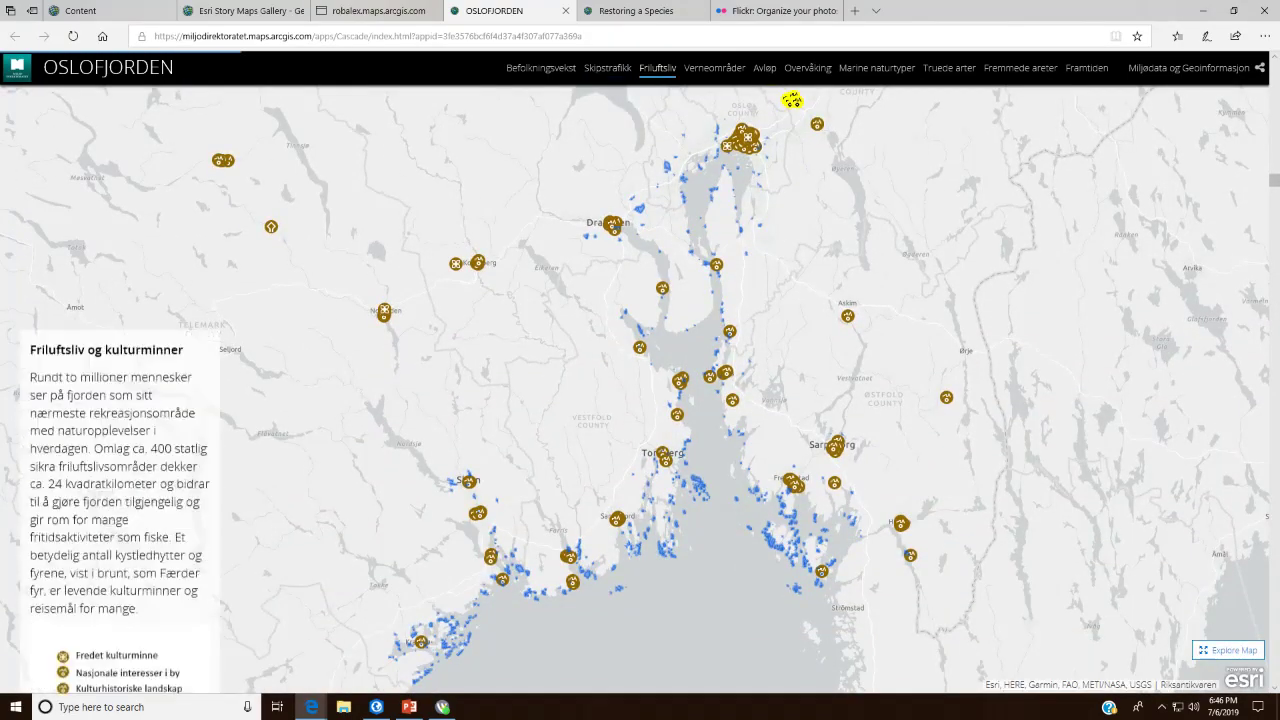
pyautogui.scroll(-5, 640, 390)
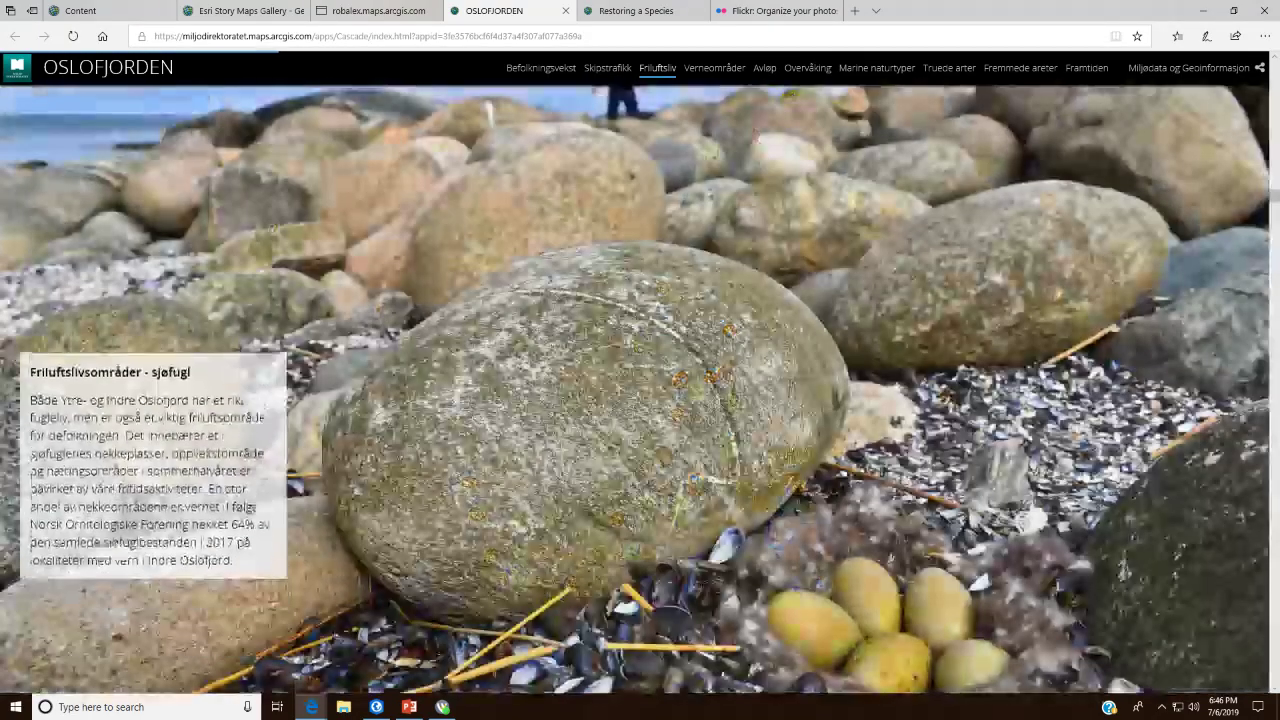
# Step: Continue the OSLOFJORDEN story into the Verneområder section and watch its animated map of protected areas over the years
pyautogui.scroll(-5, 640, 390)
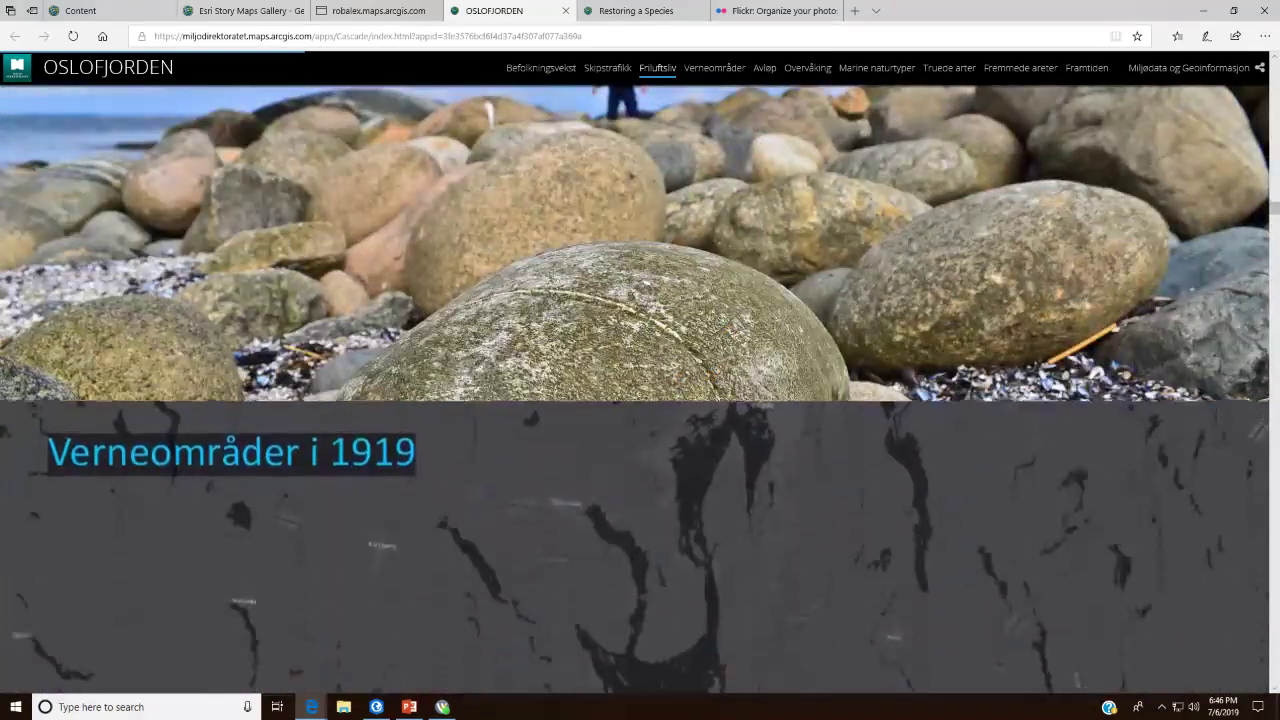
pyautogui.scroll(-5, 640, 390)
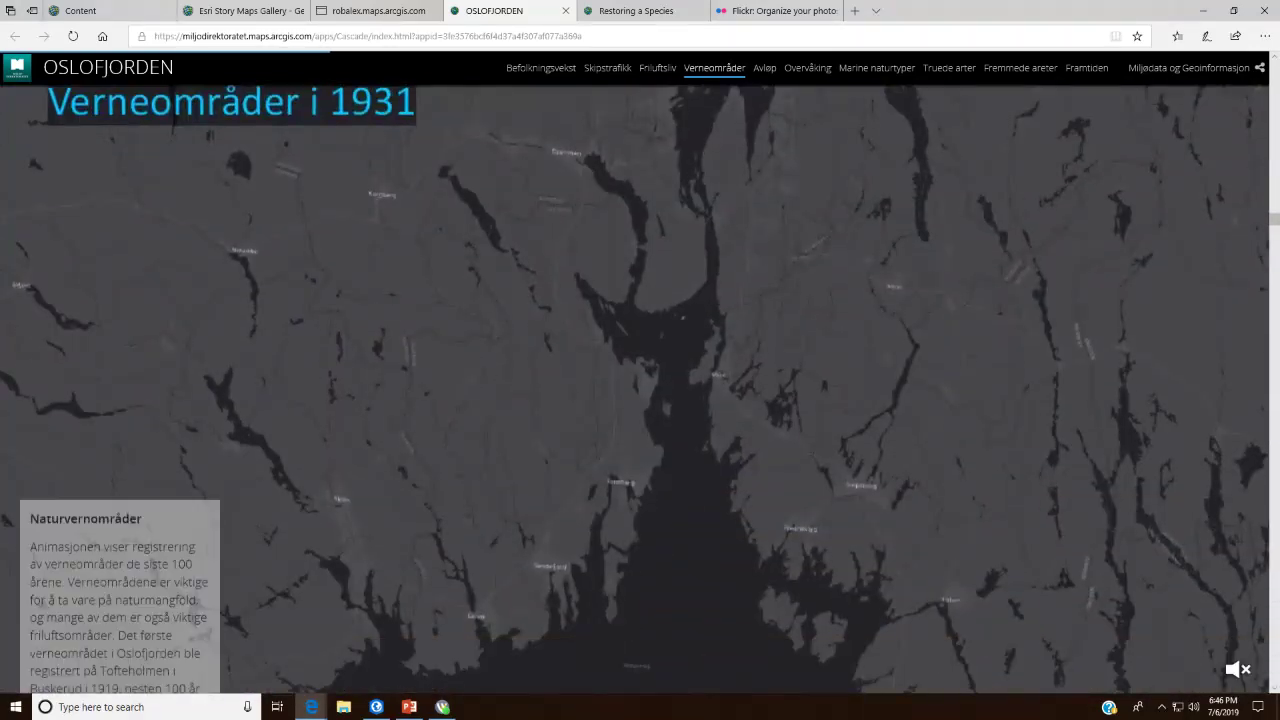
pyautogui.scroll(-1, 640, 390)
pyautogui.scroll(-1, 640, 390)
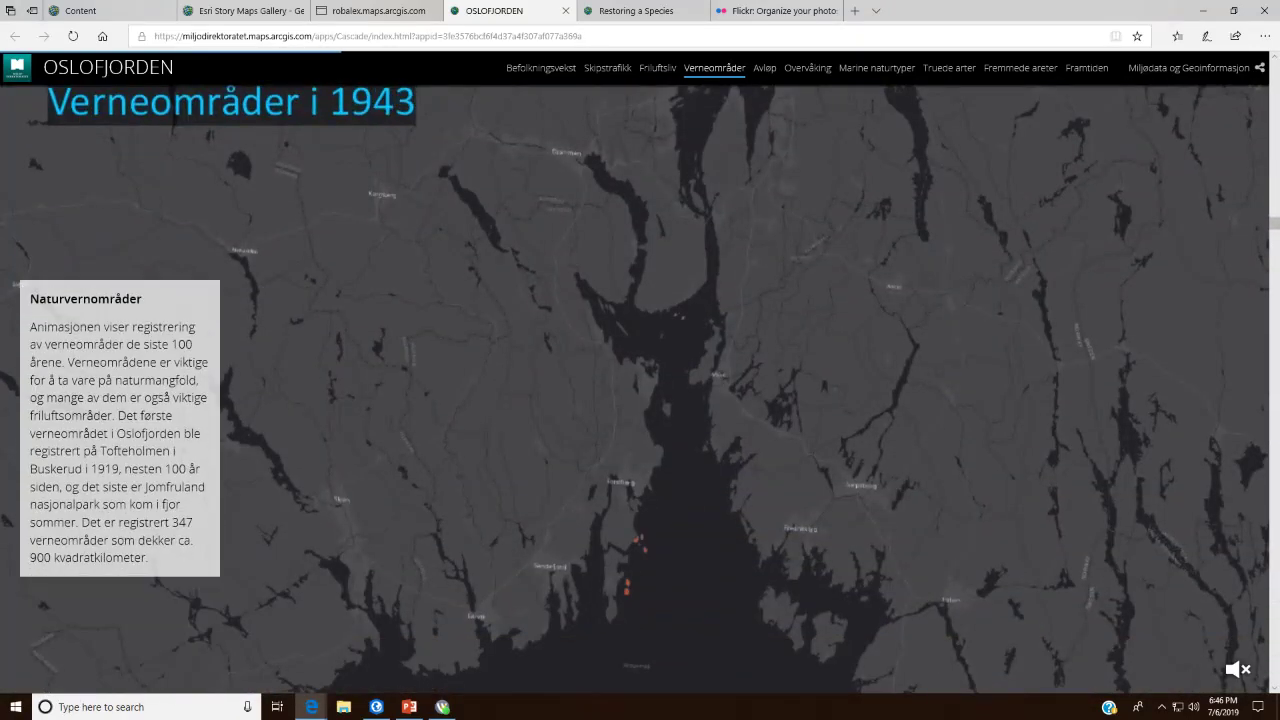
pyautogui.scroll(4, 640, 390)
pyautogui.scroll(1, 640, 390)
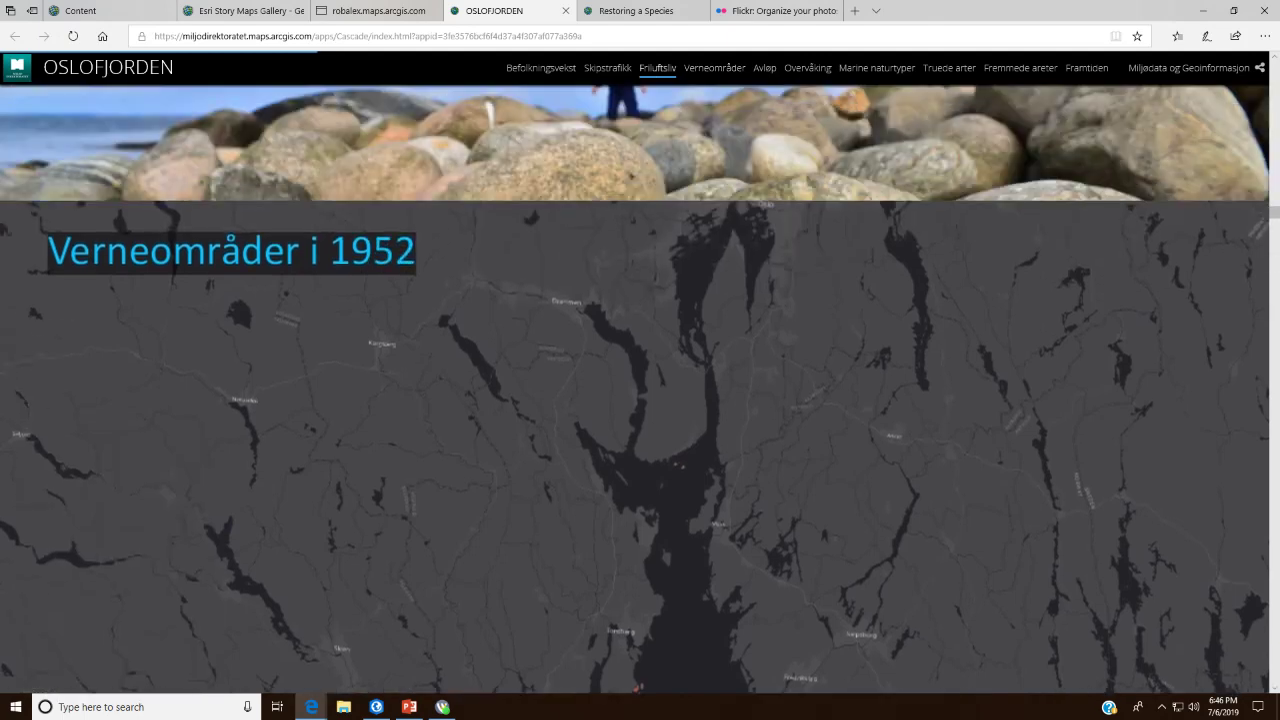
pyautogui.scroll(-2, 640, 390)
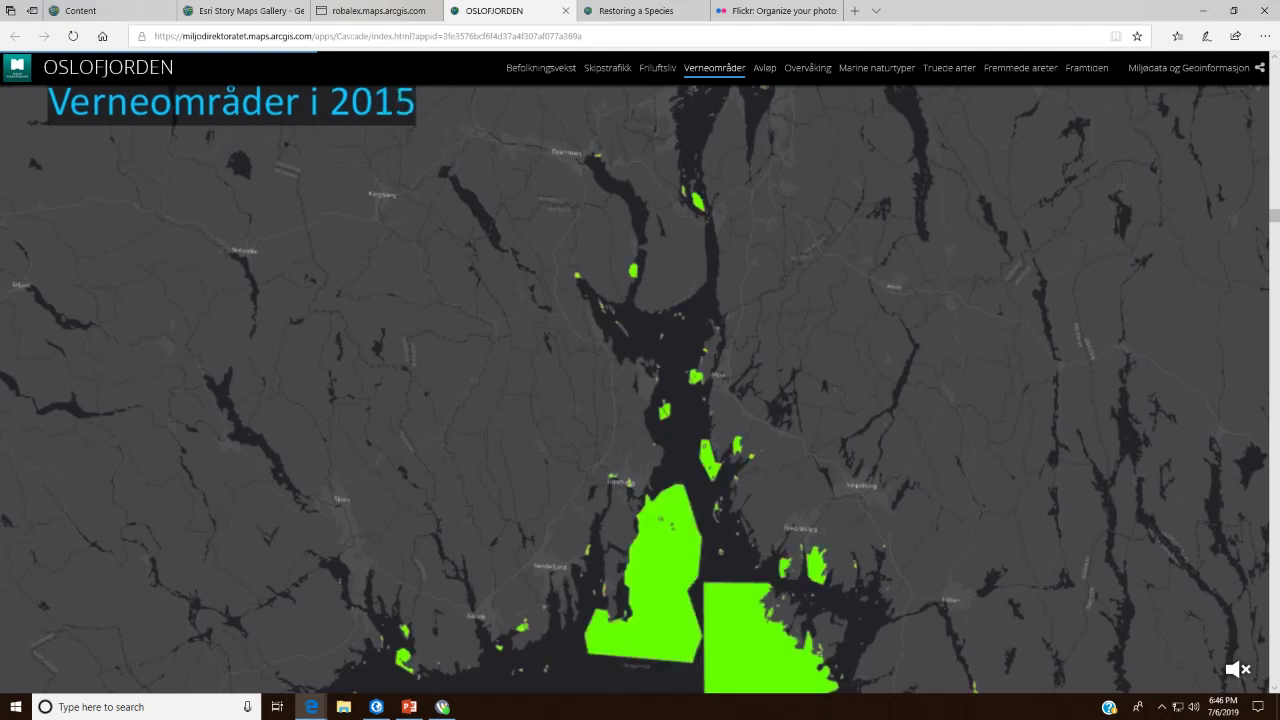
pyautogui.scroll(-10, 640, 400)
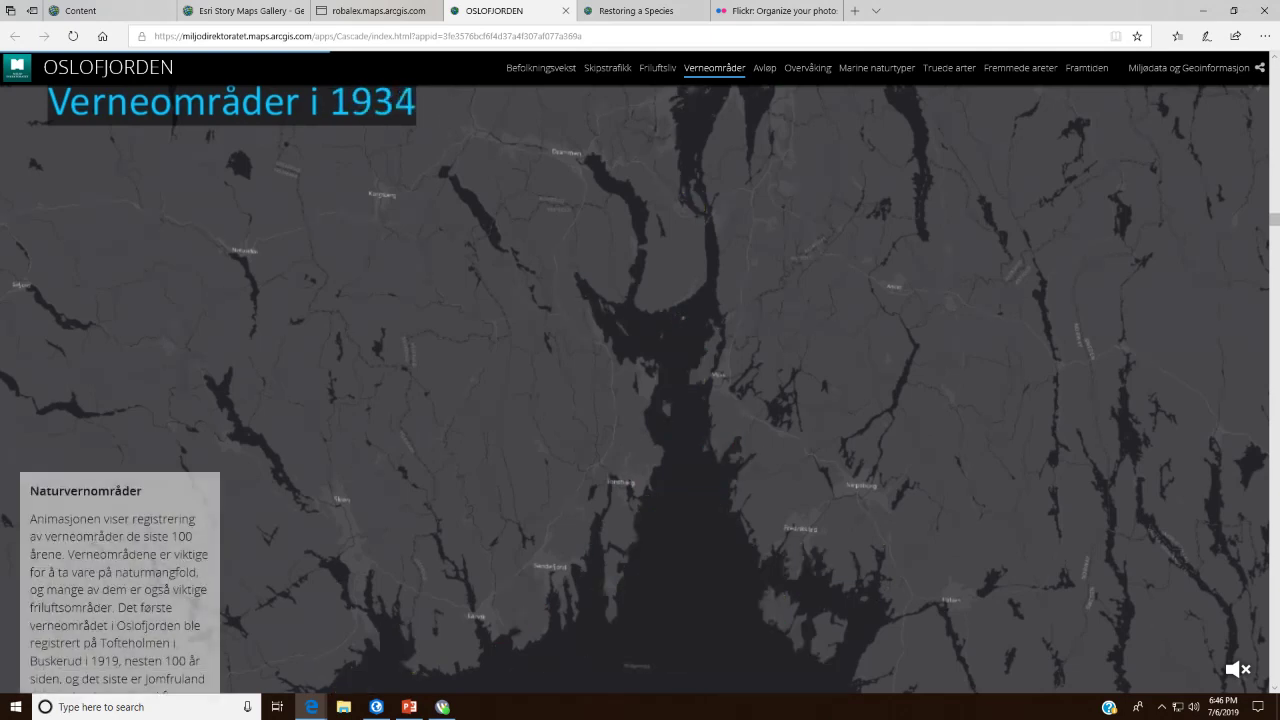
# Step: Examine the Avløp map with its legend and the river inflow, Miljøgifter and Marin forsøpling parts of the story
pyautogui.scroll(-2, 640, 400)
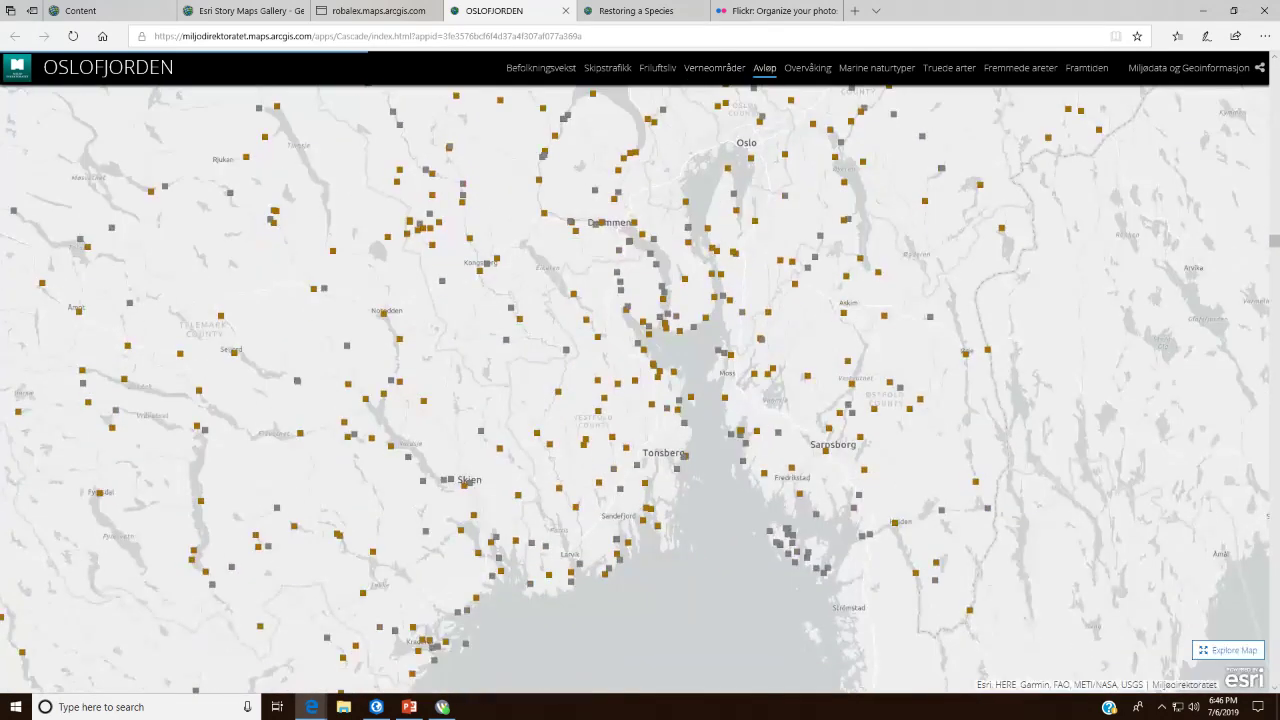
pyautogui.scroll(-8, 640, 400)
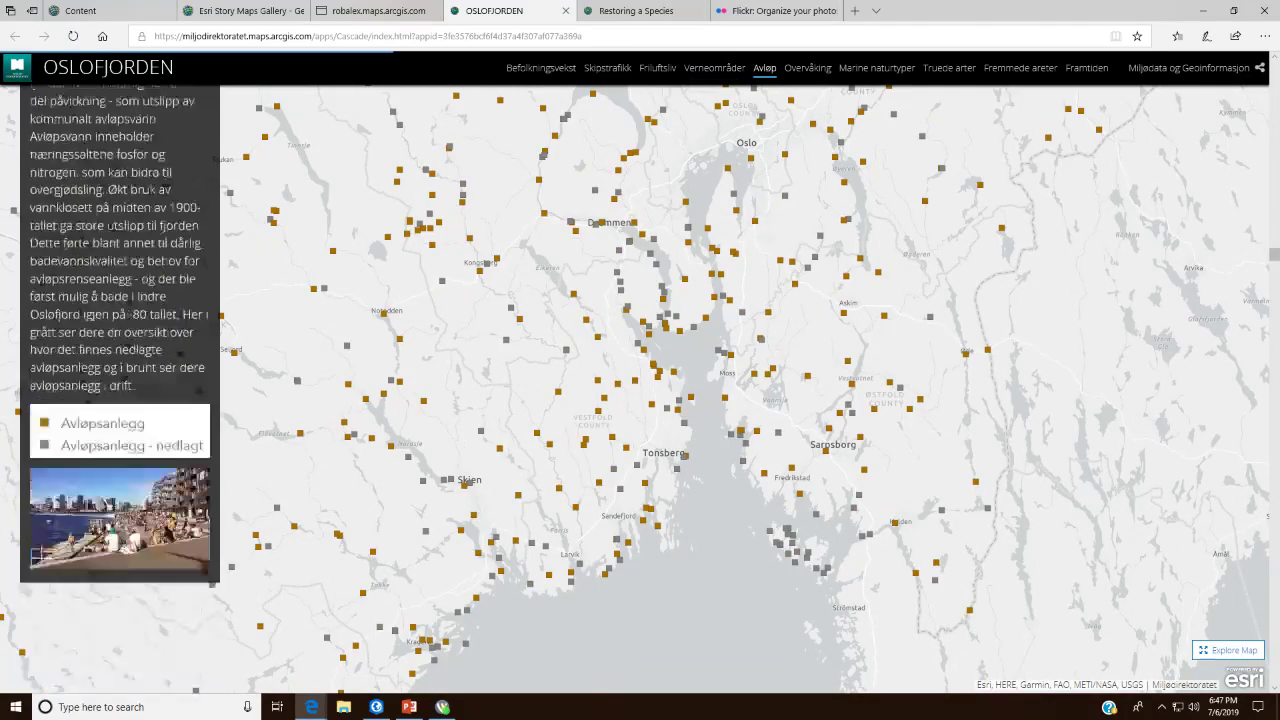
pyautogui.scroll(-6, 640, 400)
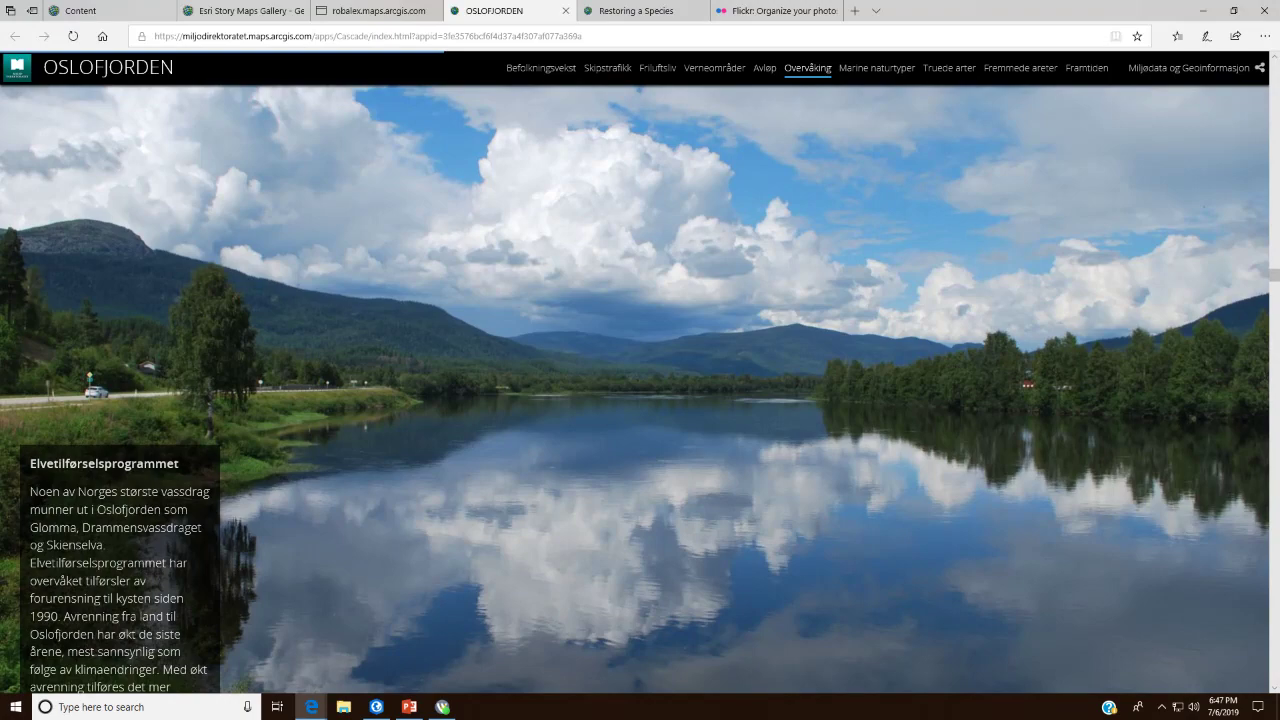
pyautogui.scroll(-6, 640, 400)
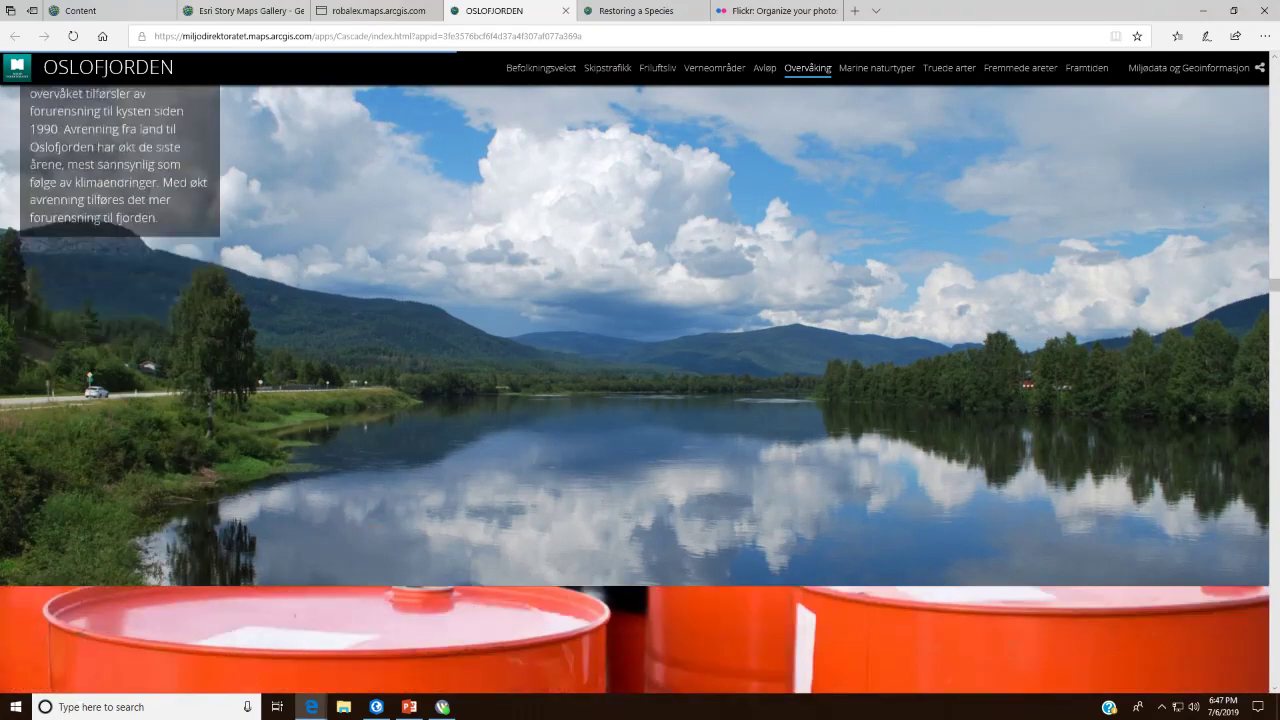
pyautogui.scroll(-6, 640, 400)
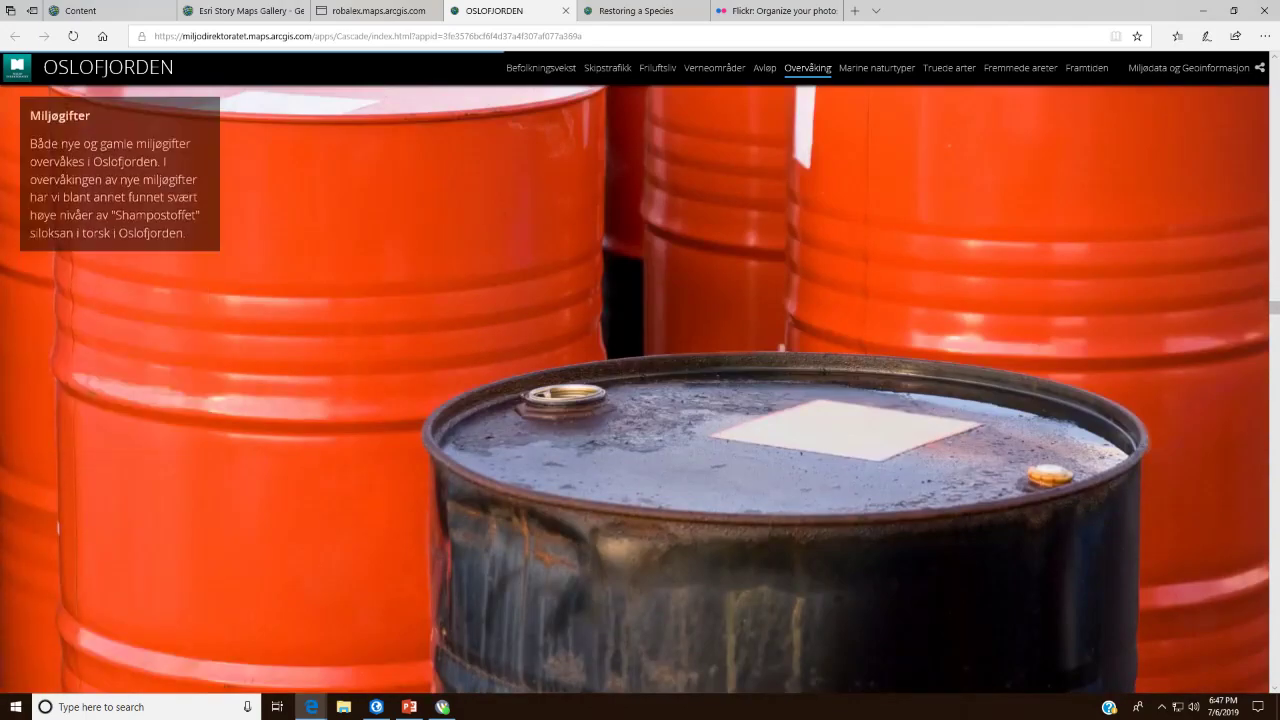
pyautogui.scroll(-8, 640, 400)
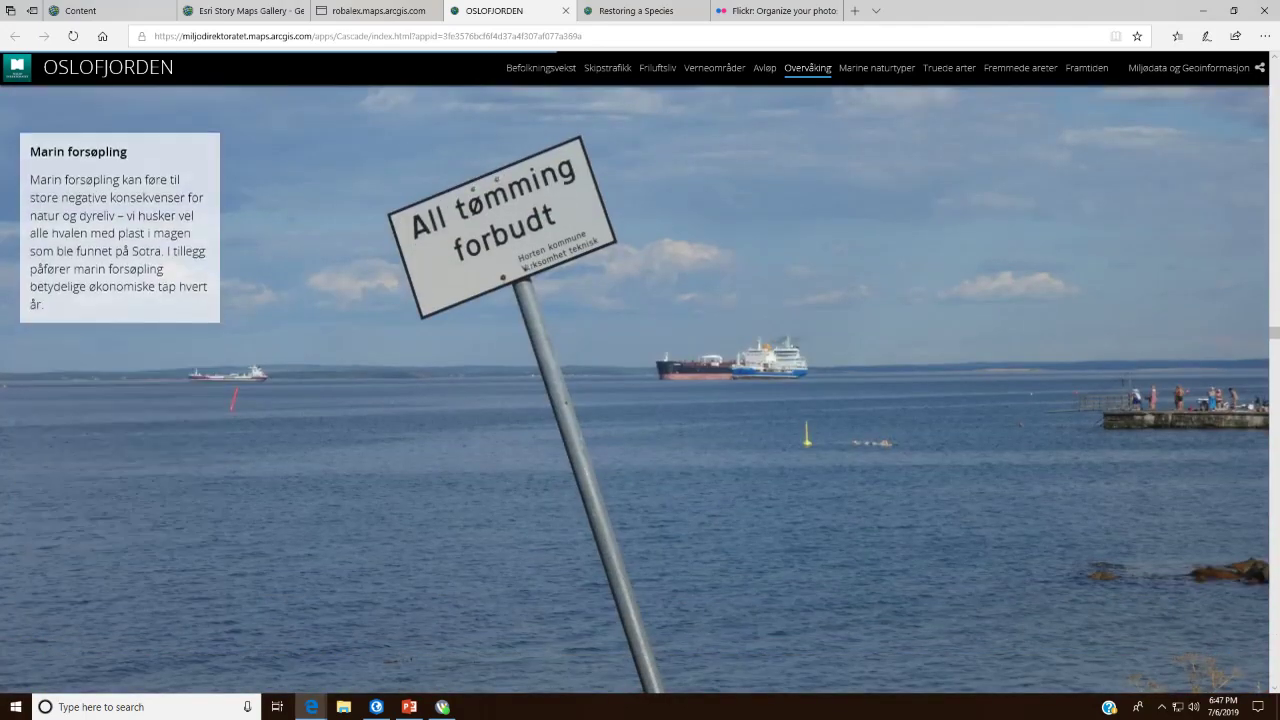
# Step: Examine the beach litter scene, the plastic categories chart and the monitoring stations map, and close the OSLOFJORDEN story
pyautogui.scroll(-6, 640, 400)
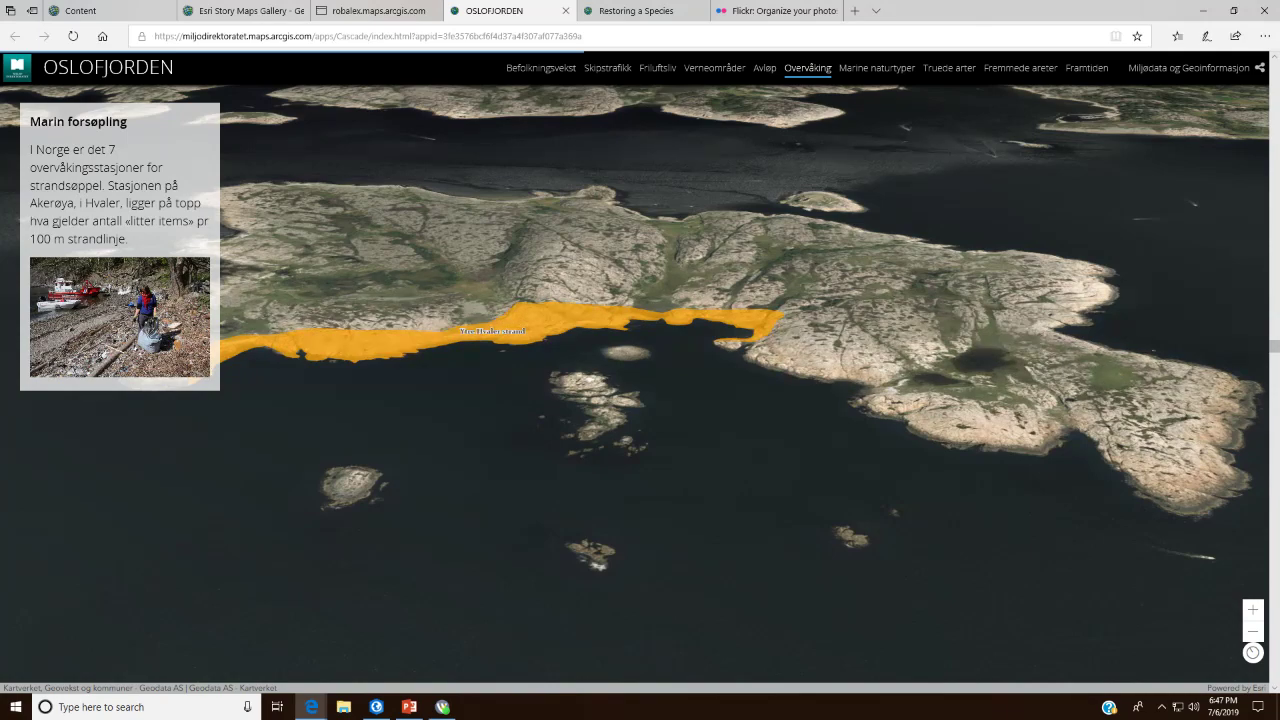
pyautogui.scroll(-5, 640, 400)
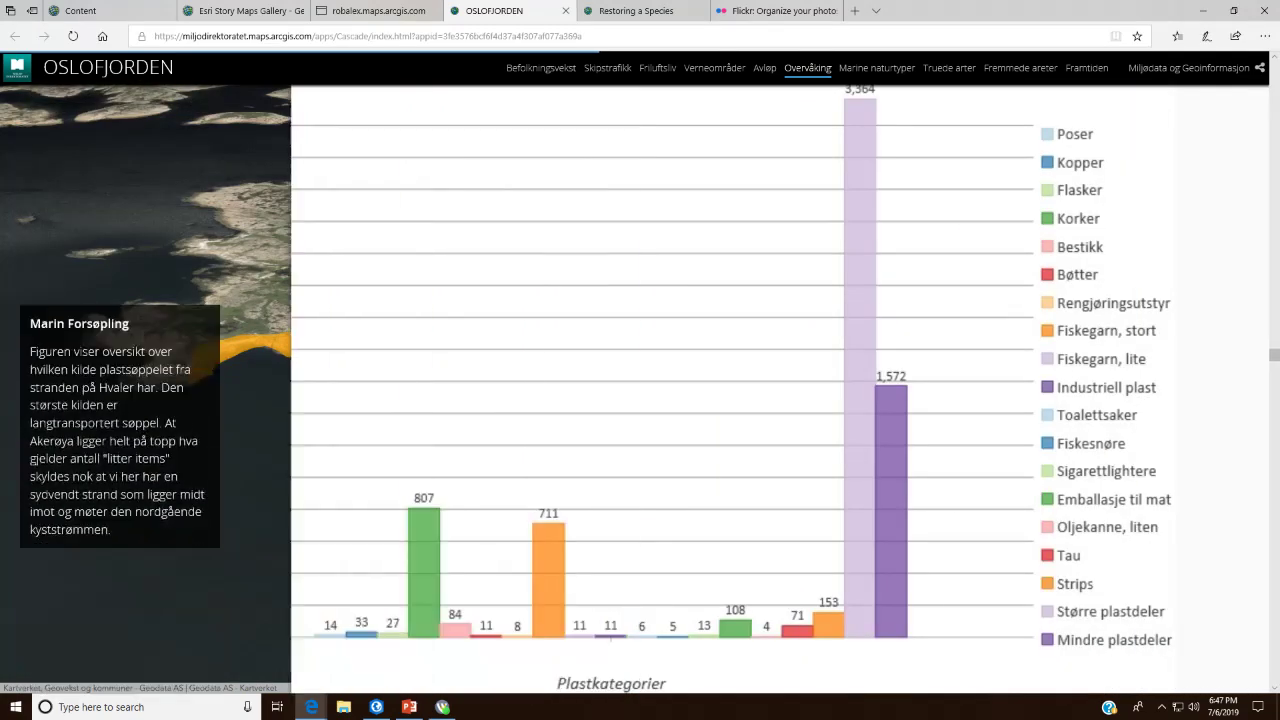
pyautogui.scroll(-6, 640, 400)
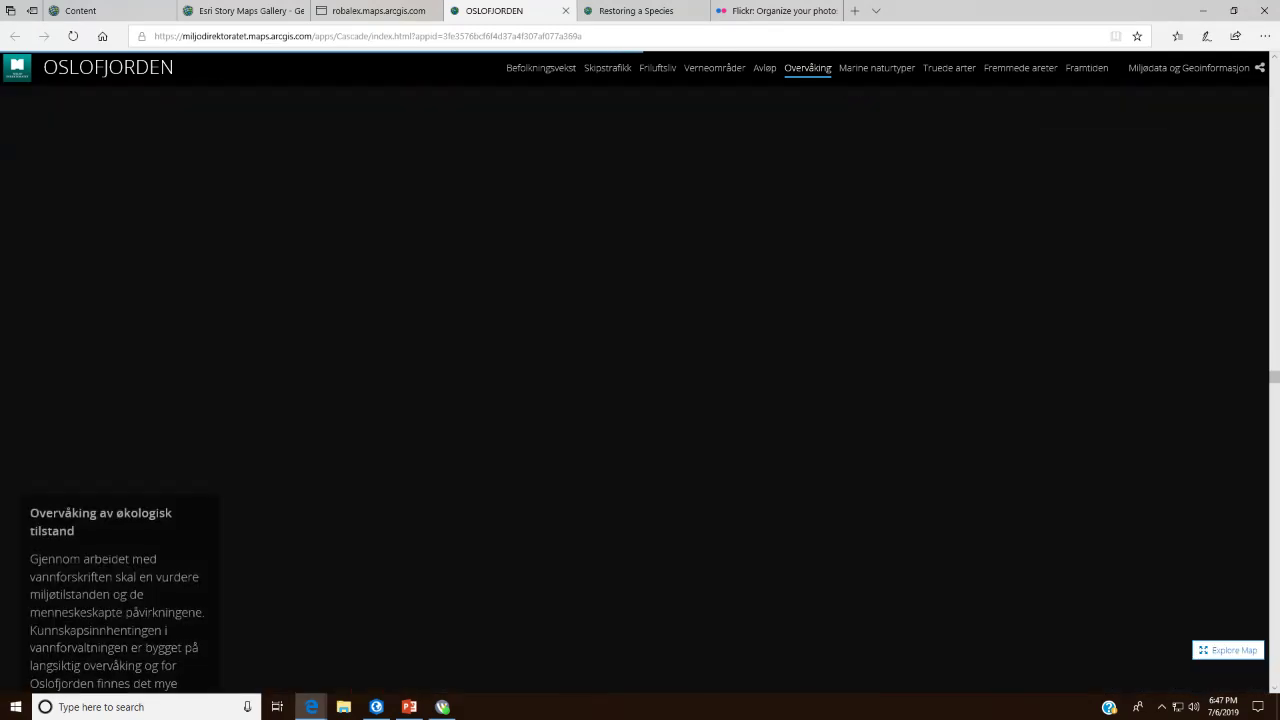
pyautogui.scroll(5, 640, 400)
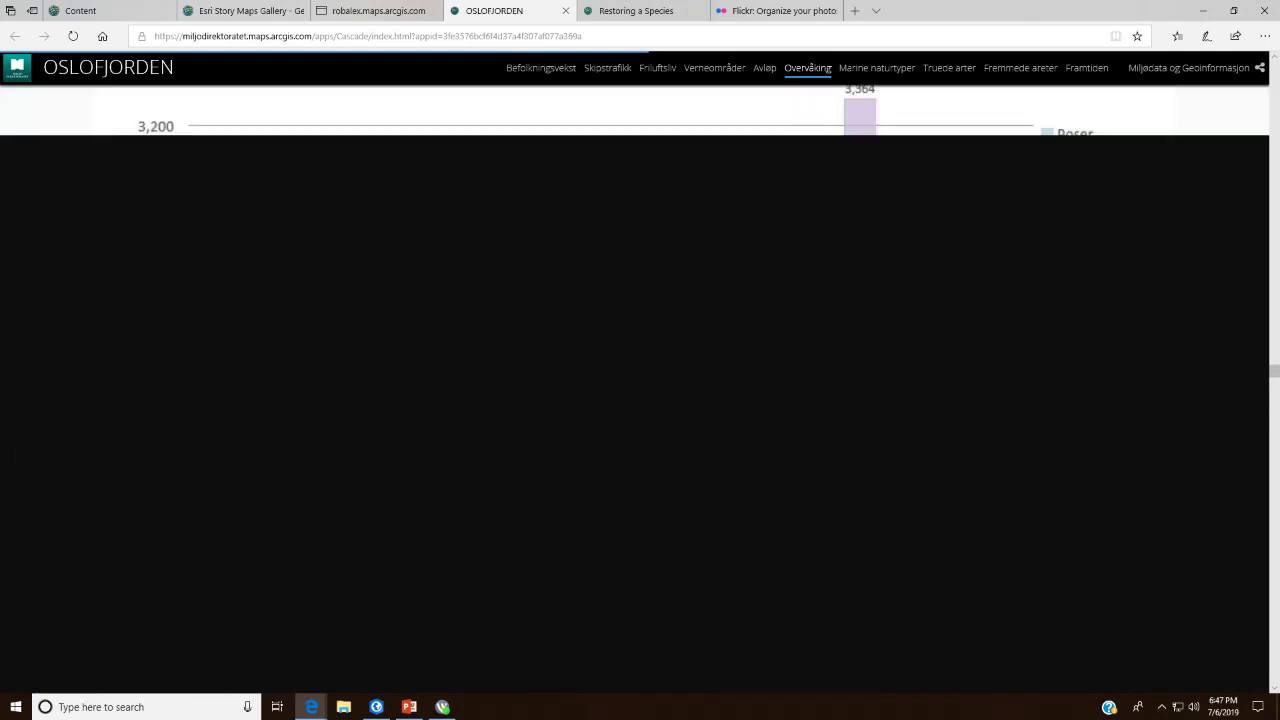
pyautogui.scroll(-8, 640, 400)
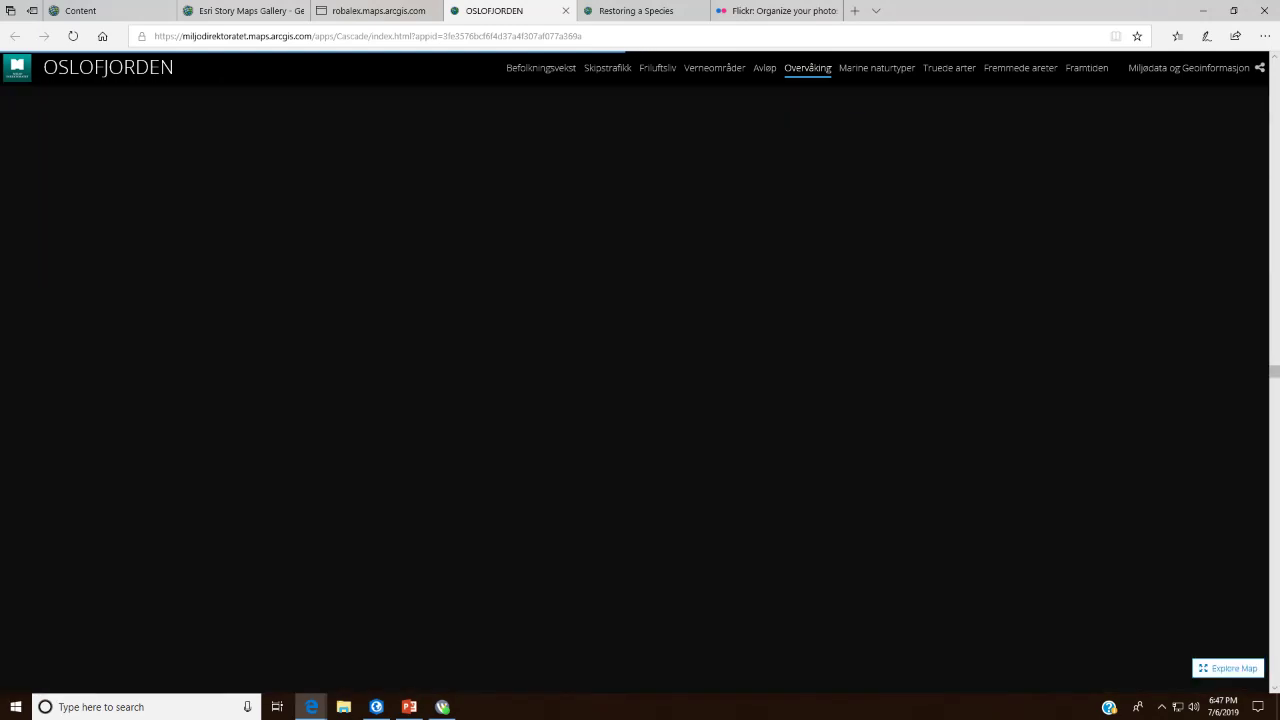
pyautogui.scroll(-5, 640, 400)
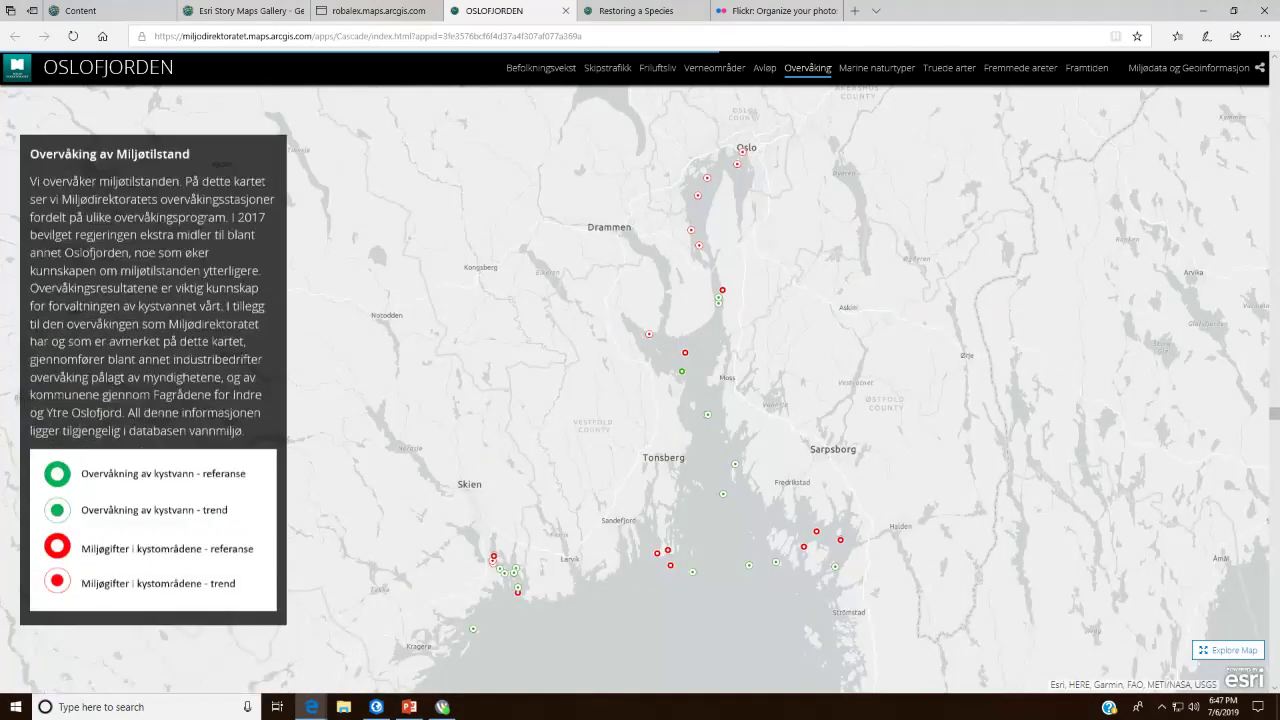
pyautogui.hotkey('ctrl', 'w')
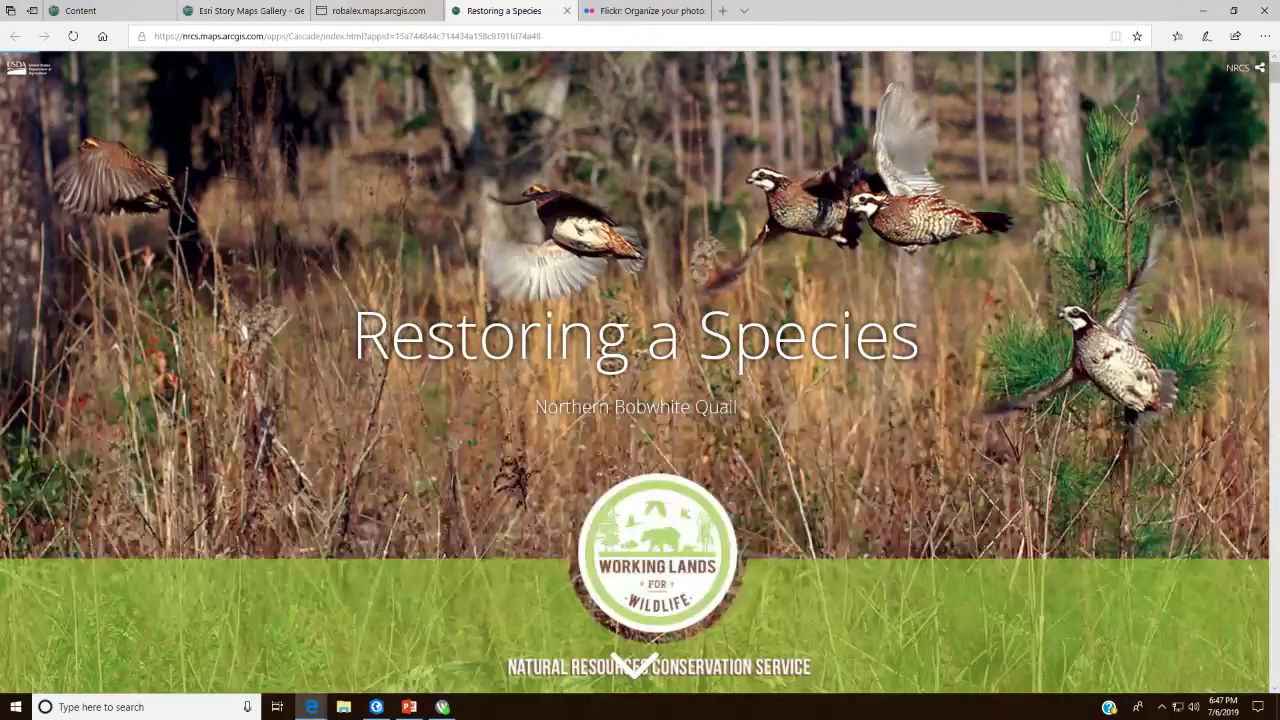
# Step: Read through the opening, Bobwhite and History sections of the Restoring a Species story
pyautogui.scroll(-5, 640, 400)
pyautogui.scroll(-10, 640, 400)
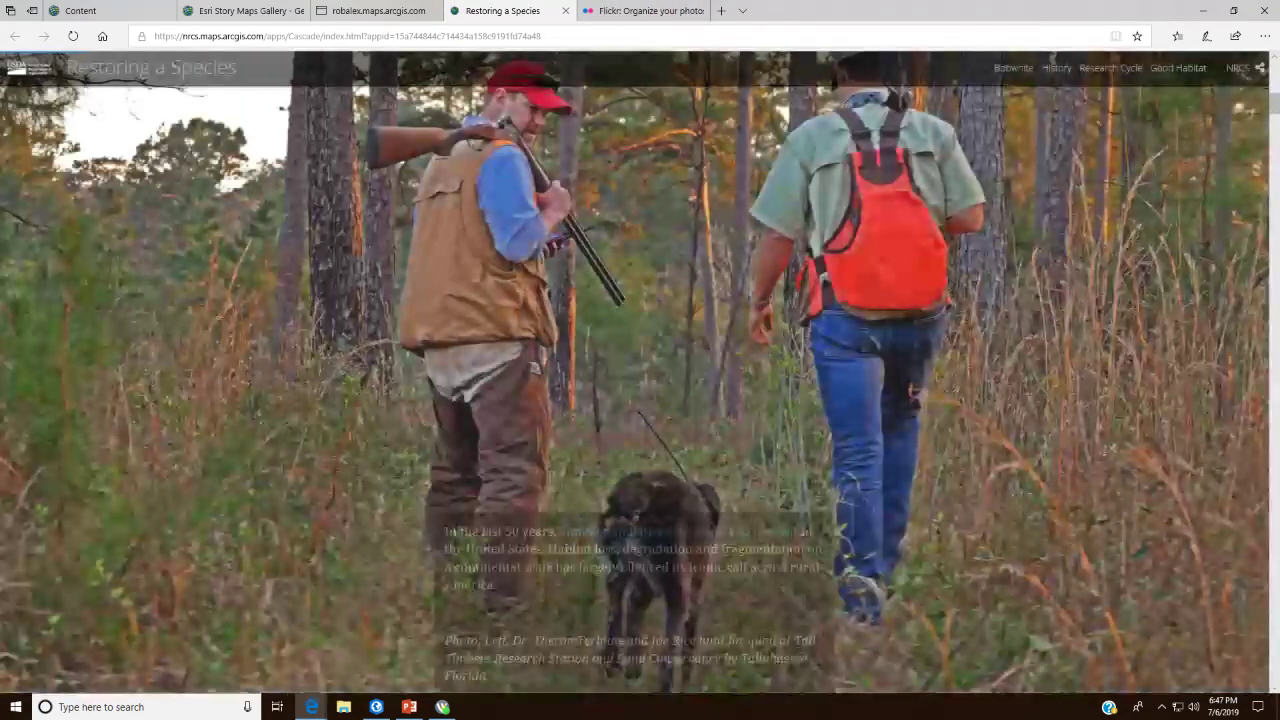
pyautogui.scroll(-2, 640, 400)
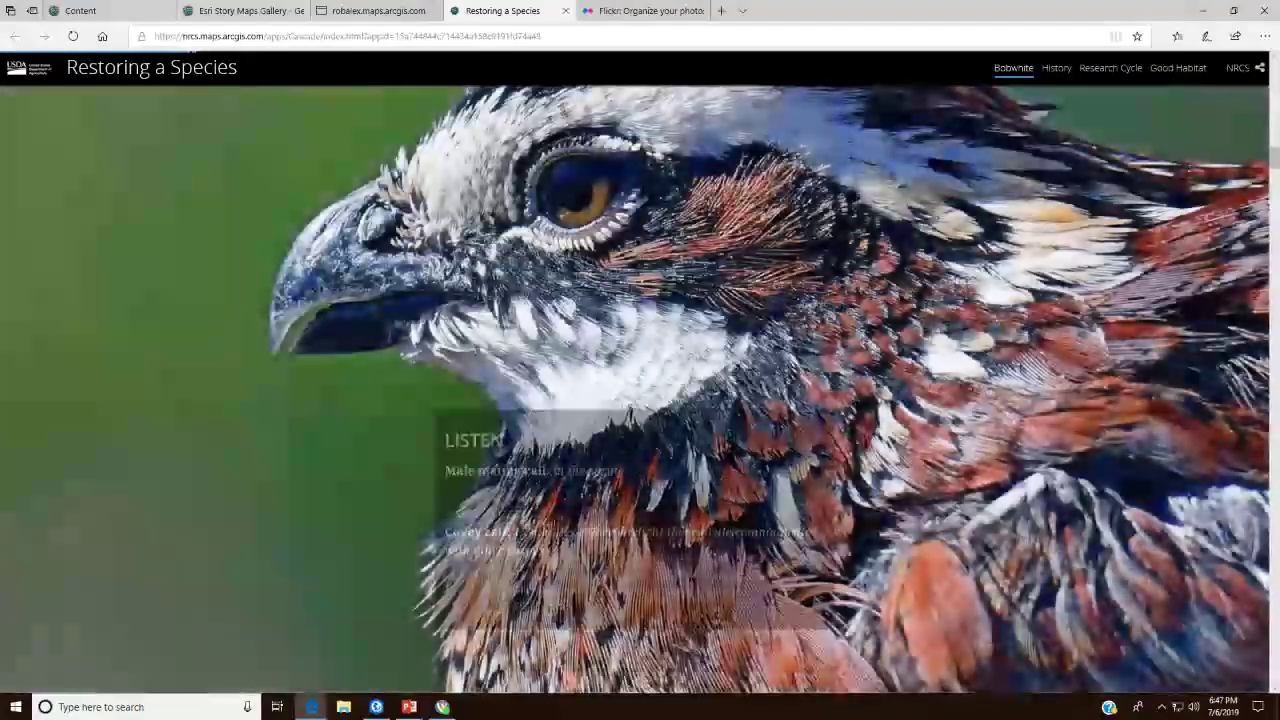
pyautogui.scroll(-10, 640, 400)
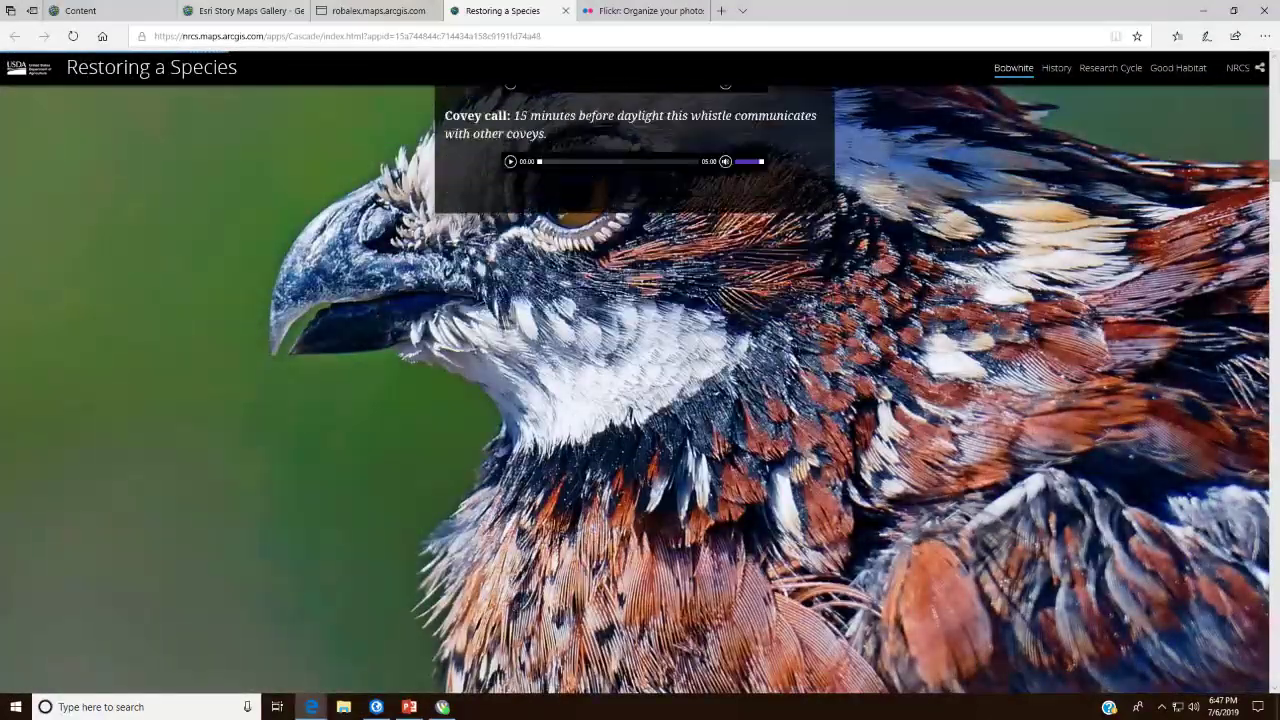
pyautogui.scroll(-10, 640, 400)
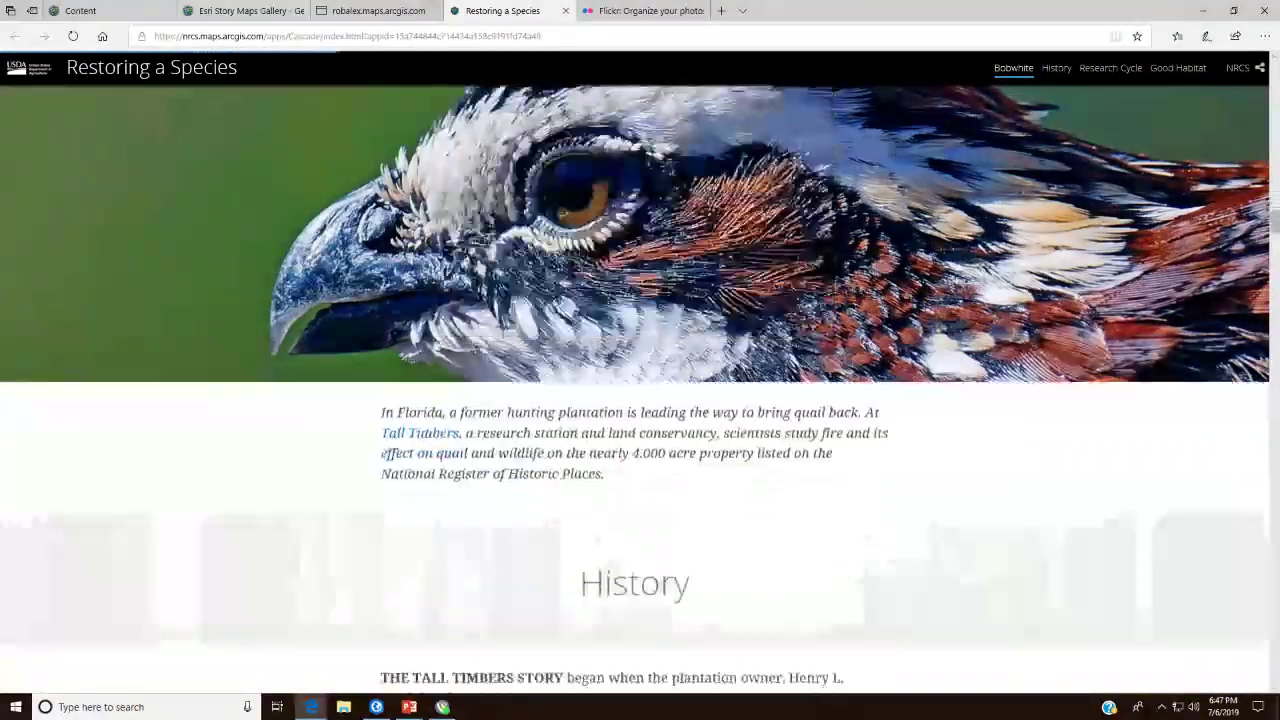
pyautogui.scroll(-10, 640, 400)
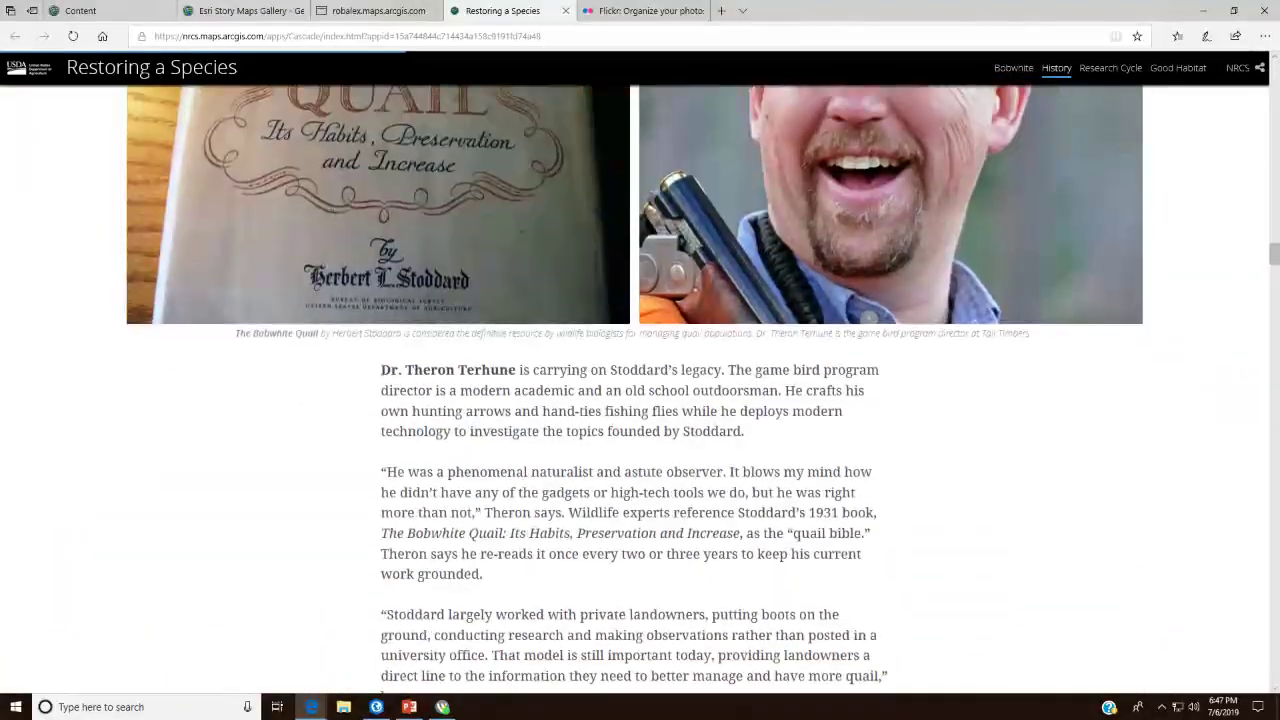
# Step: View the photos and text of the Research Cycle section, and close the Restoring a Species story
pyautogui.scroll(-3, 640, 400)
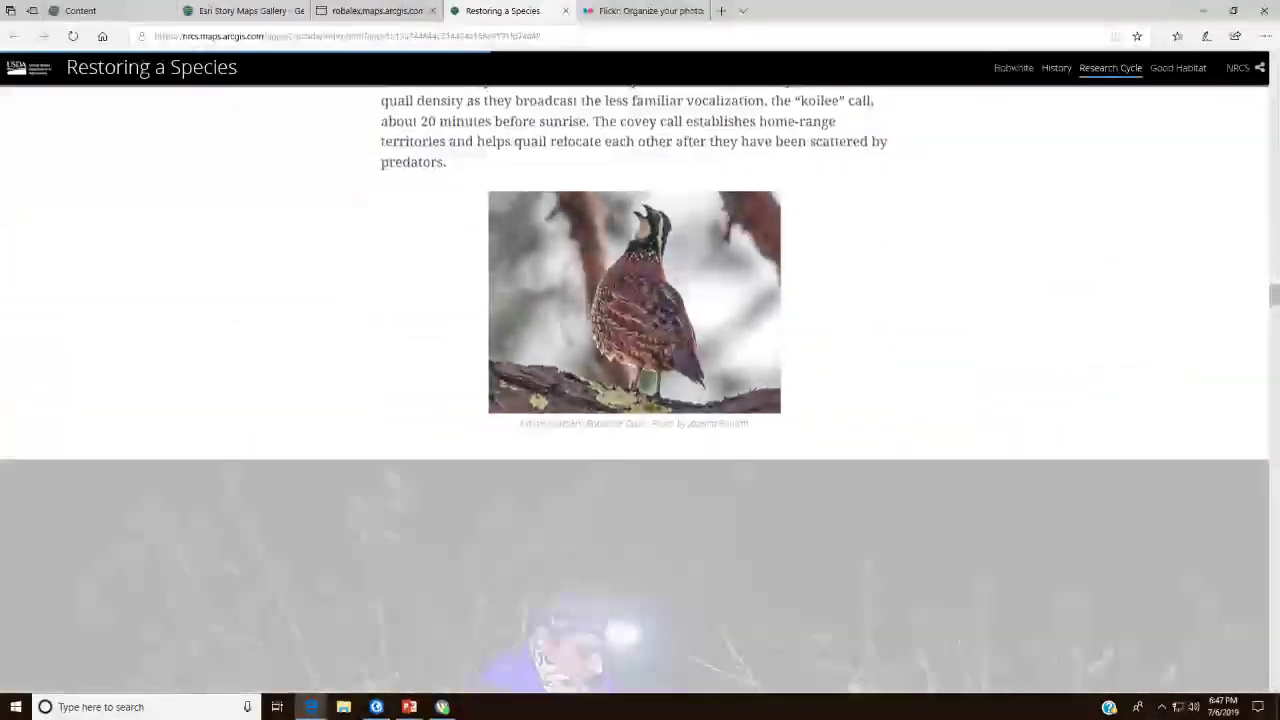
pyautogui.scroll(-4, 640, 400)
pyautogui.scroll(-1, 640, 400)
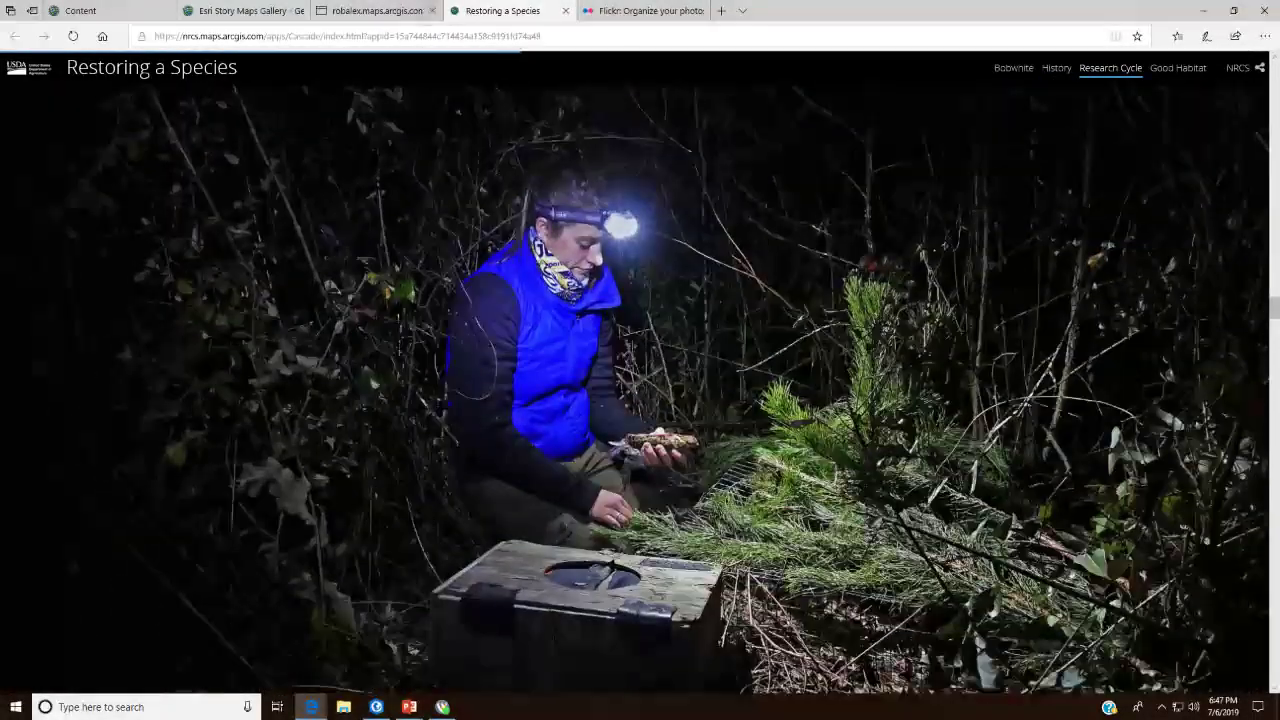
pyautogui.scroll(-8, 640, 400)
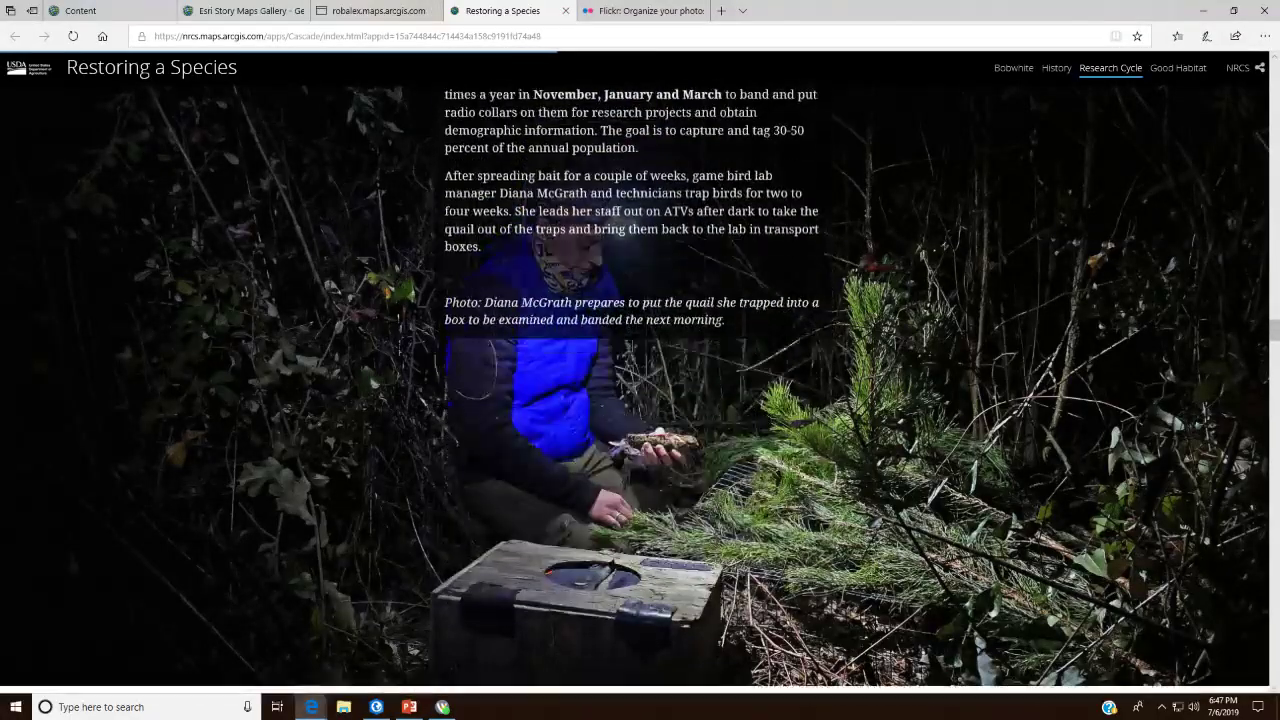
pyautogui.scroll(-5, 640, 400)
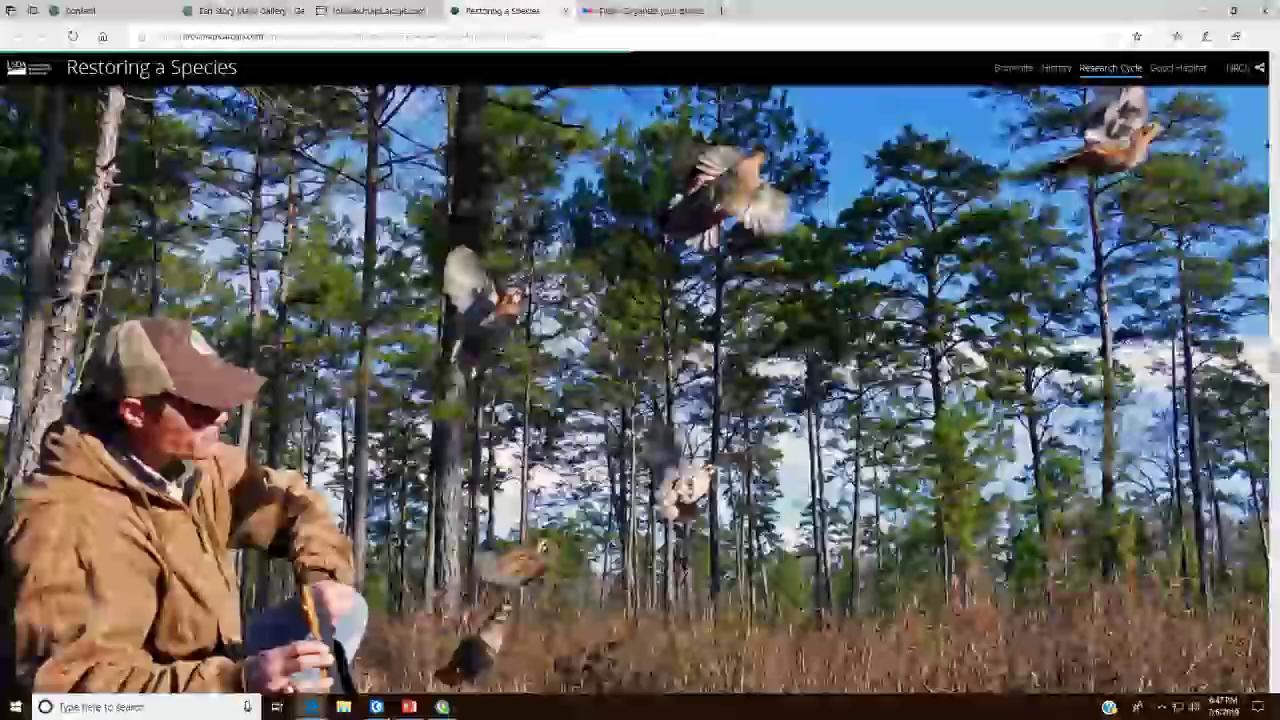
pyautogui.scroll(-1, 640, 400)
pyautogui.hotkey('ctrl', 'w')
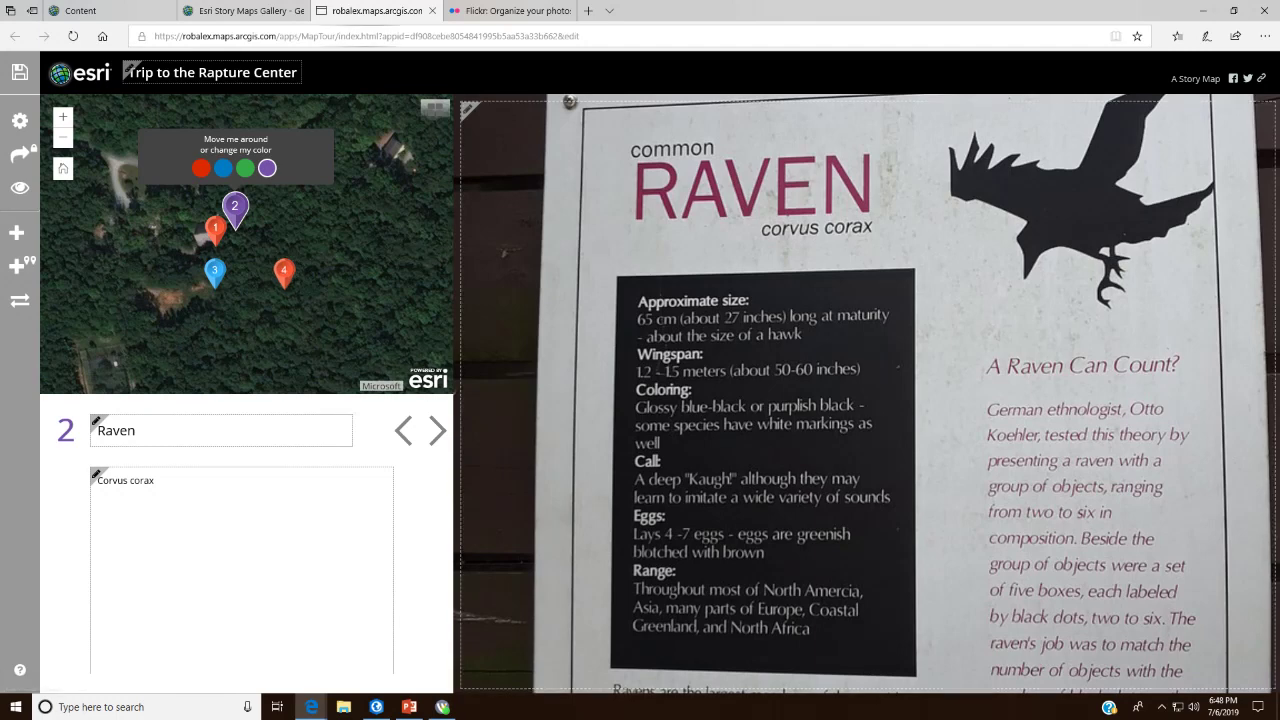
# Step: Review the Map Tour's layout, extent and zoom level settings, including the scale choices for story points, and cancel without applying changes
pyautogui.click(20, 121)
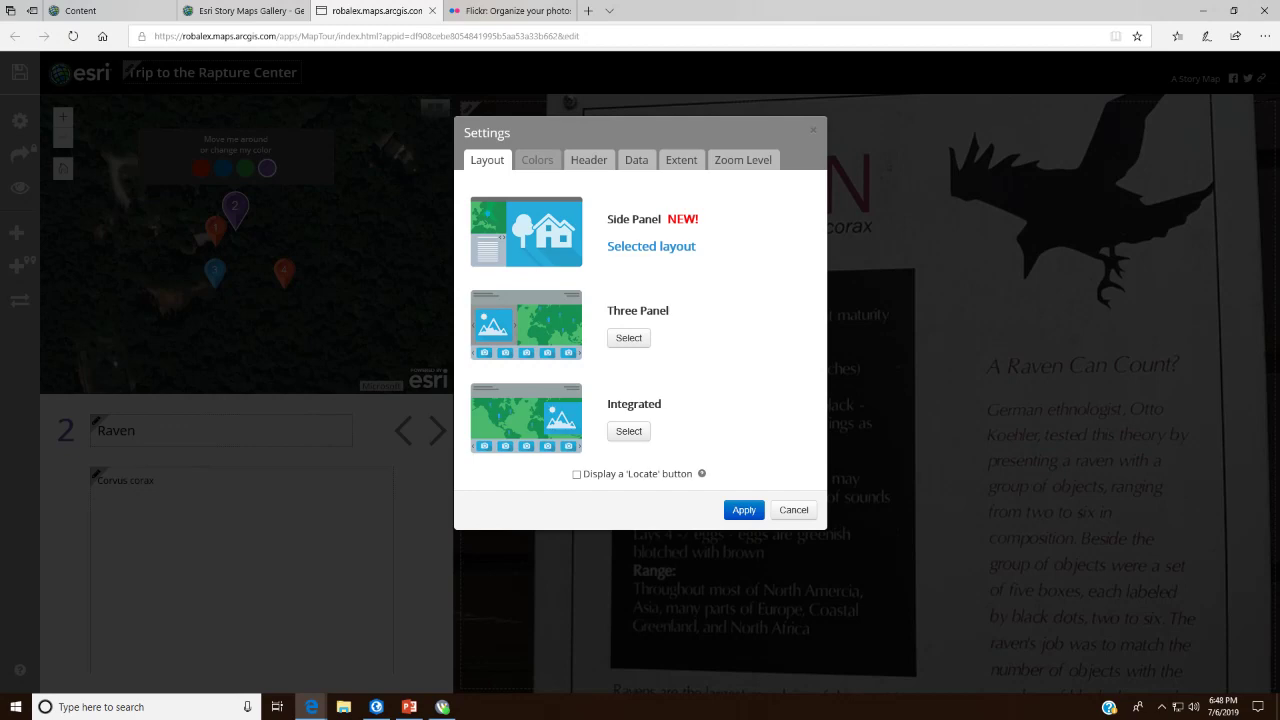
pyautogui.click(681, 160)
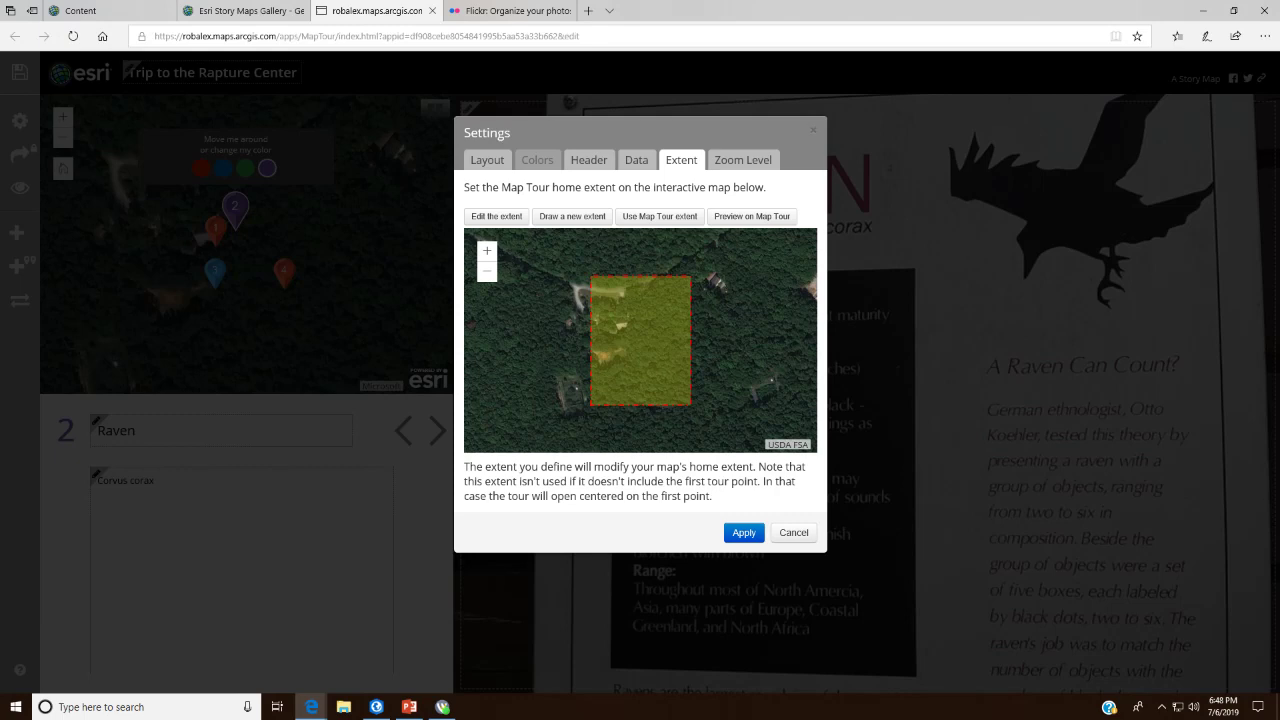
pyautogui.click(742, 160)
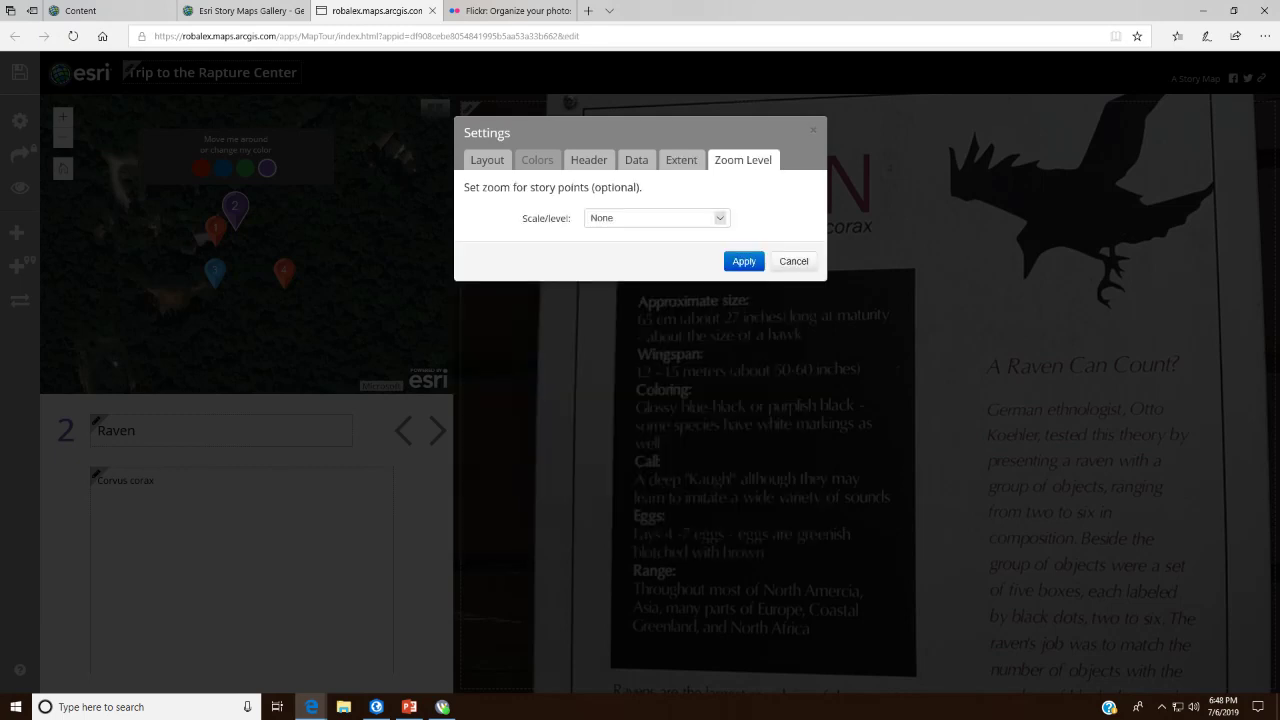
pyautogui.click(657, 218)
pyautogui.click(657, 218)
pyautogui.click(657, 218)
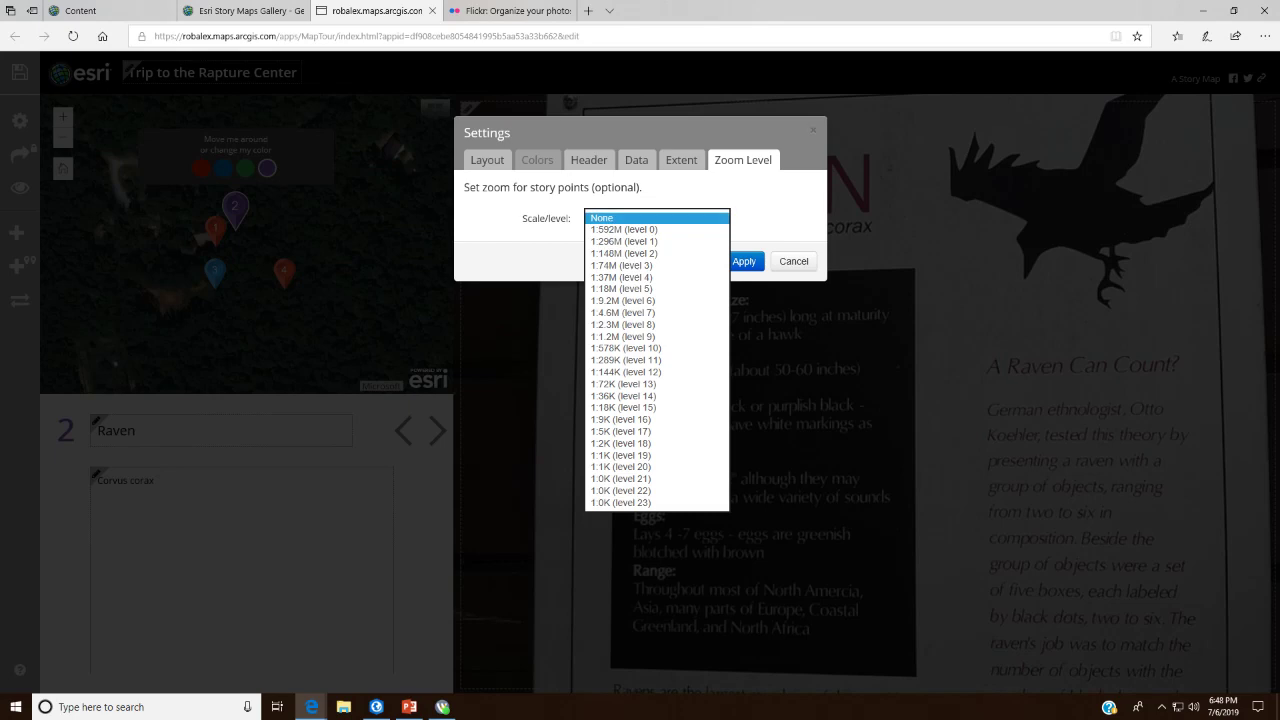
pyautogui.click(793, 261)
pyautogui.click(793, 261)
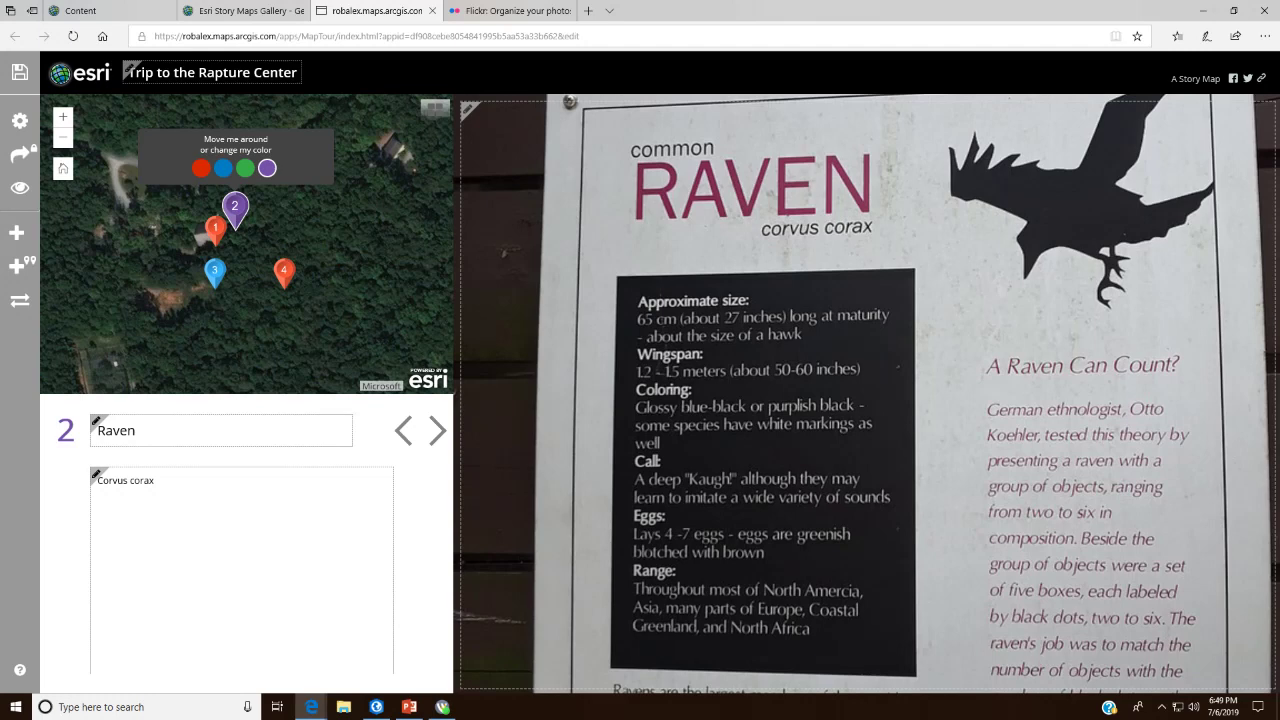
# Step: Browse the stories in the classic Story Maps Gallery, and open the My Stories page
pyautogui.click(245, 12)
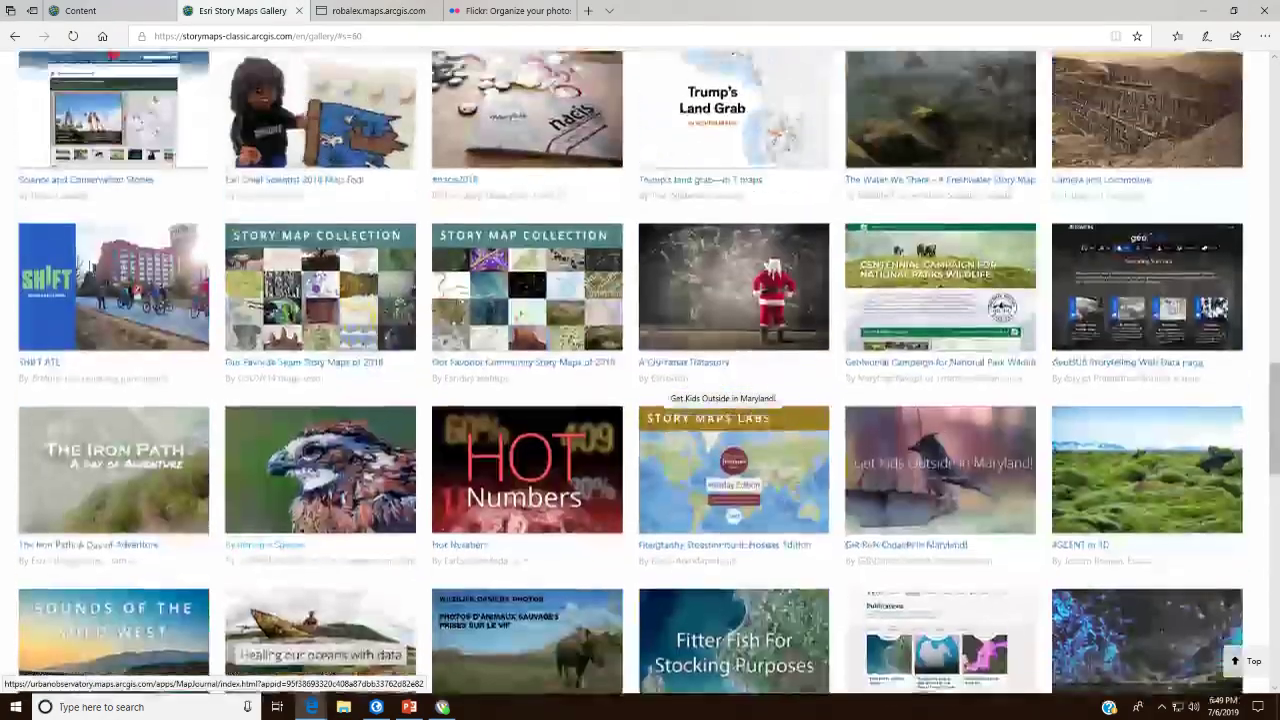
pyautogui.scroll(20, 733, 386)
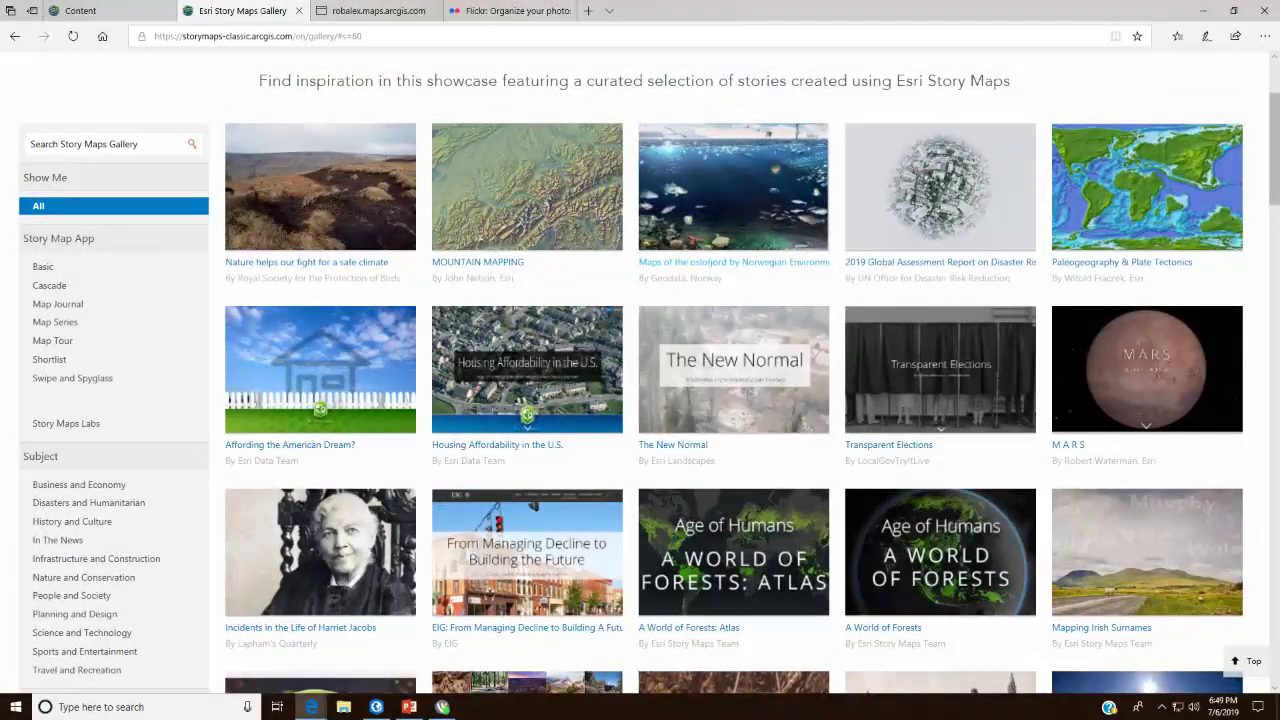
pyautogui.scroll(-1, 733, 386)
pyautogui.scroll(-7, 100, 399)
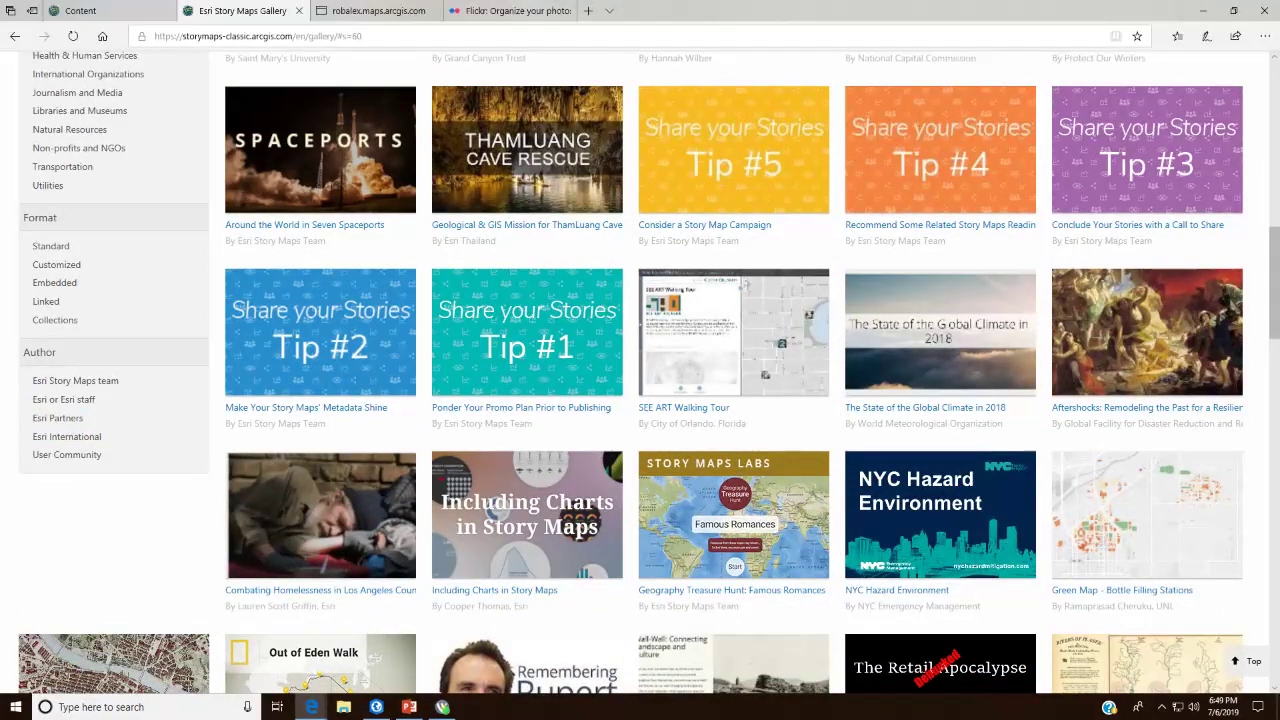
pyautogui.scroll(8, 100, 480)
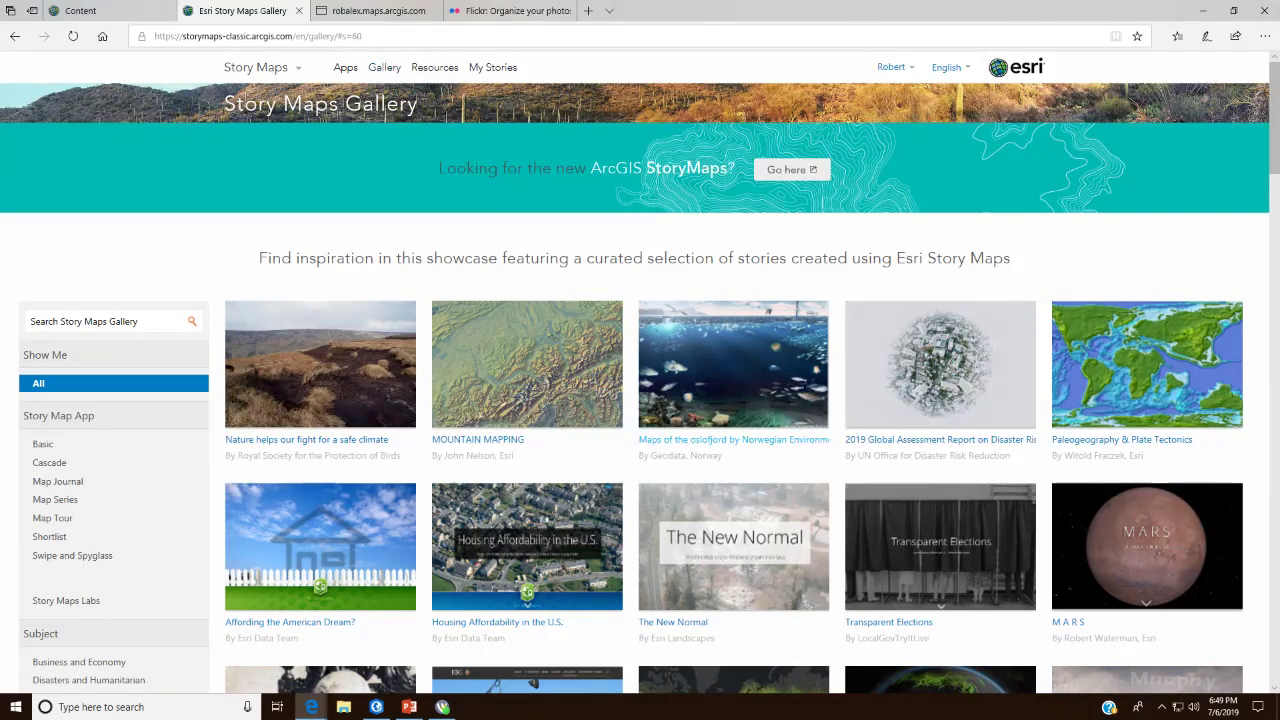
pyautogui.click(493, 67)
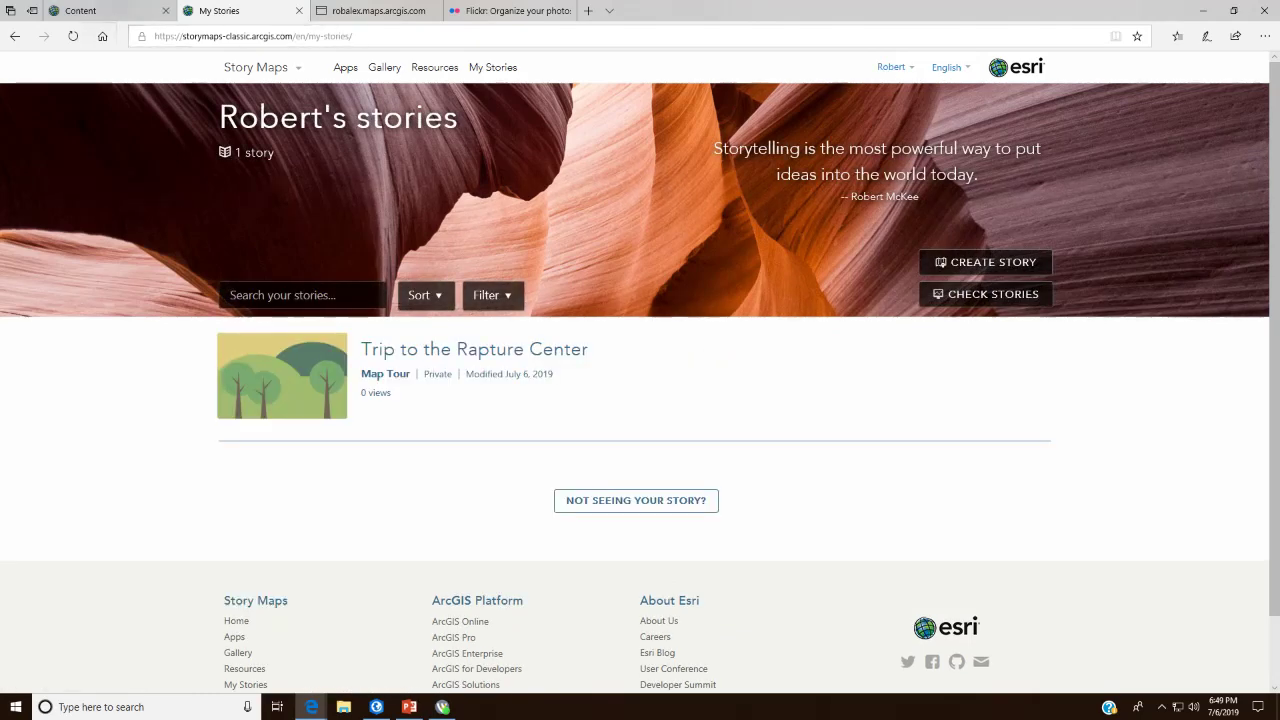
# Step: Refresh the ArcGIS Online content list, and check it against the My Stories page and the Map Tour builder
pyautogui.click(82, 11)
pyautogui.click(960, 70)
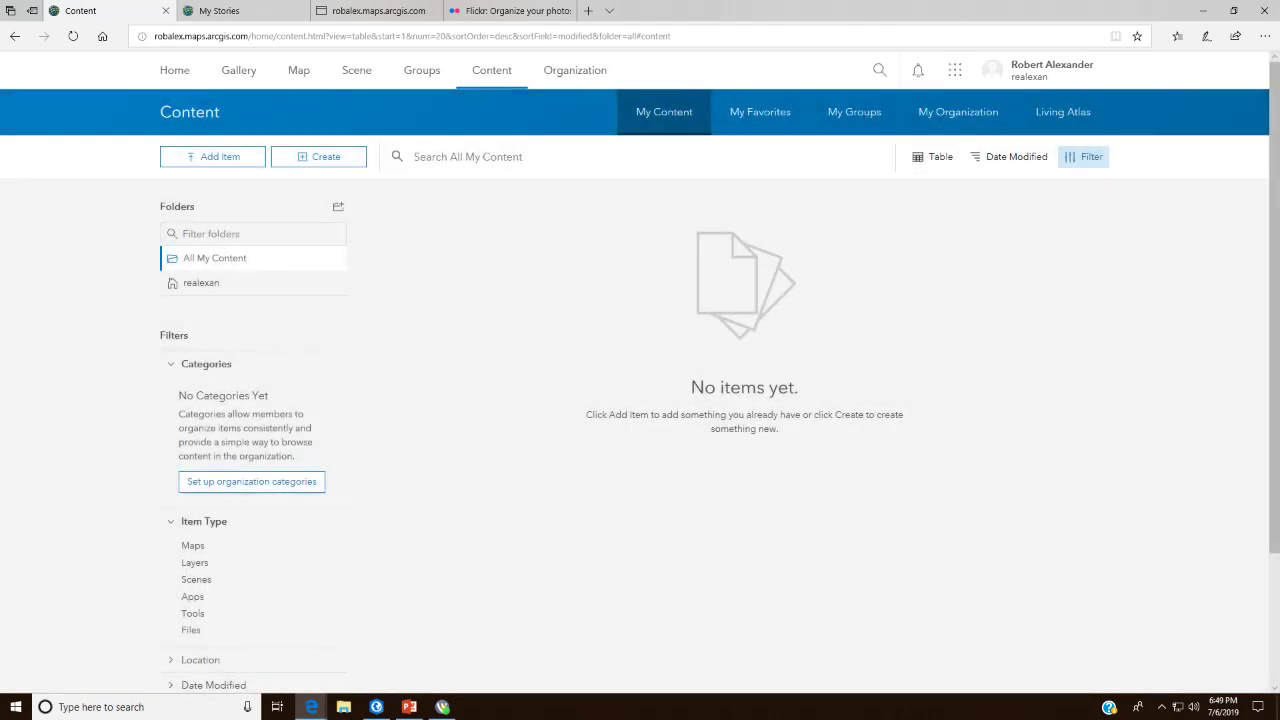
pyautogui.click(376, 11)
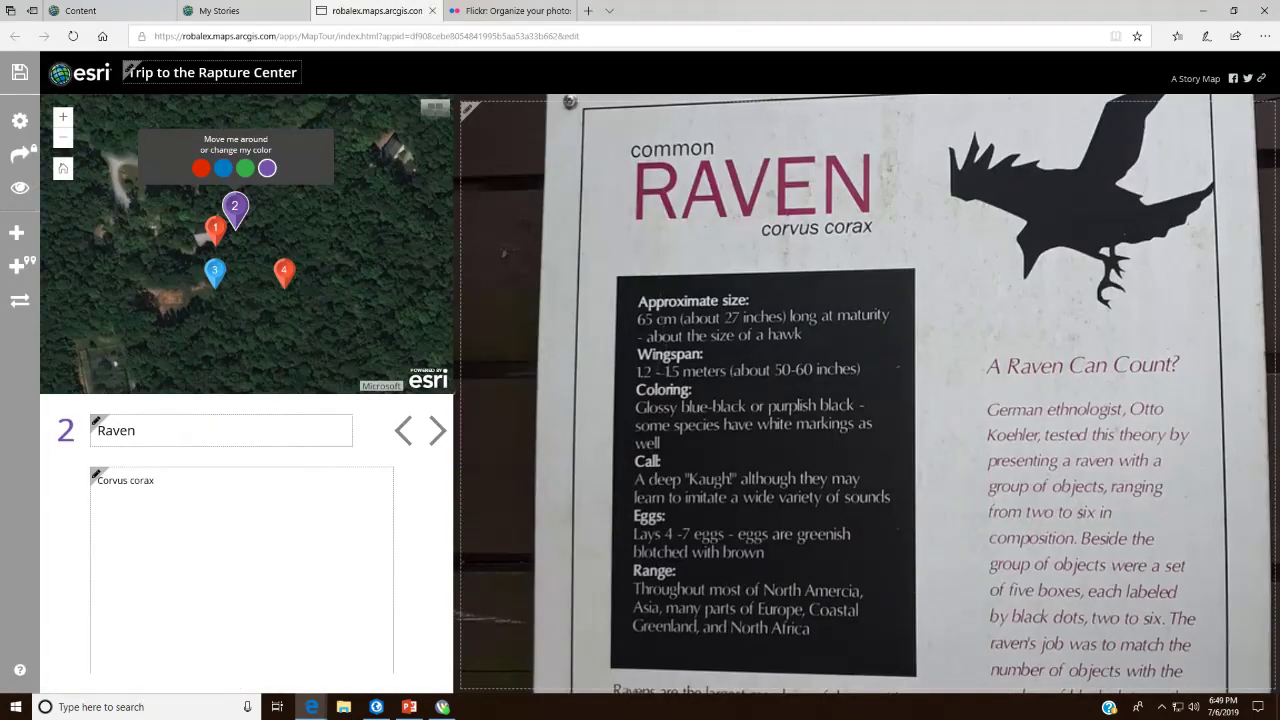
pyautogui.click(82, 11)
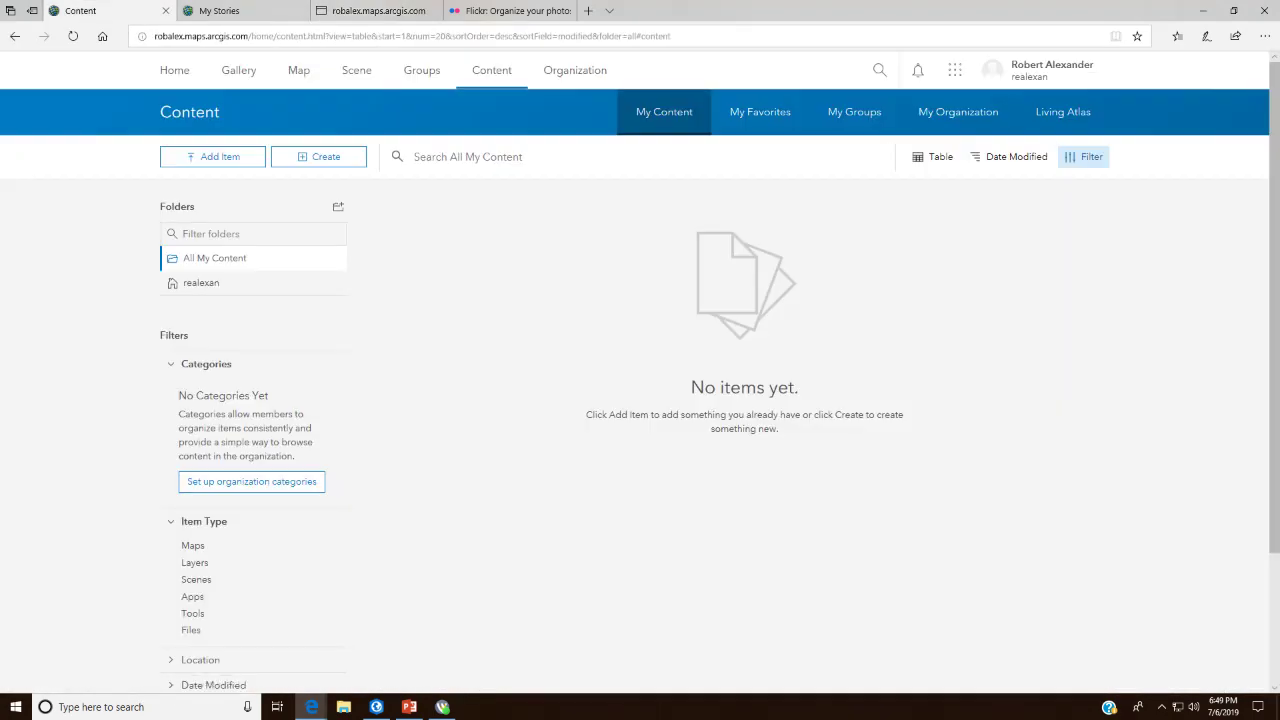
pyautogui.click(73, 36)
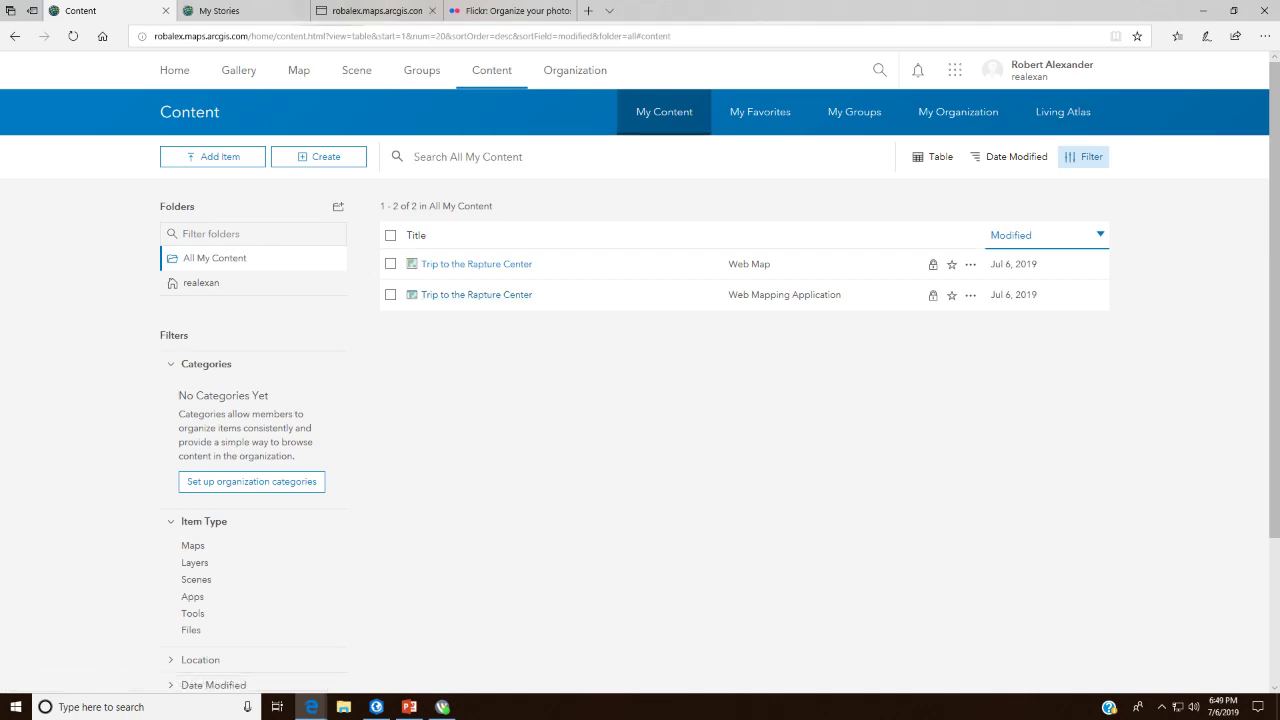
pyautogui.click(263, 10)
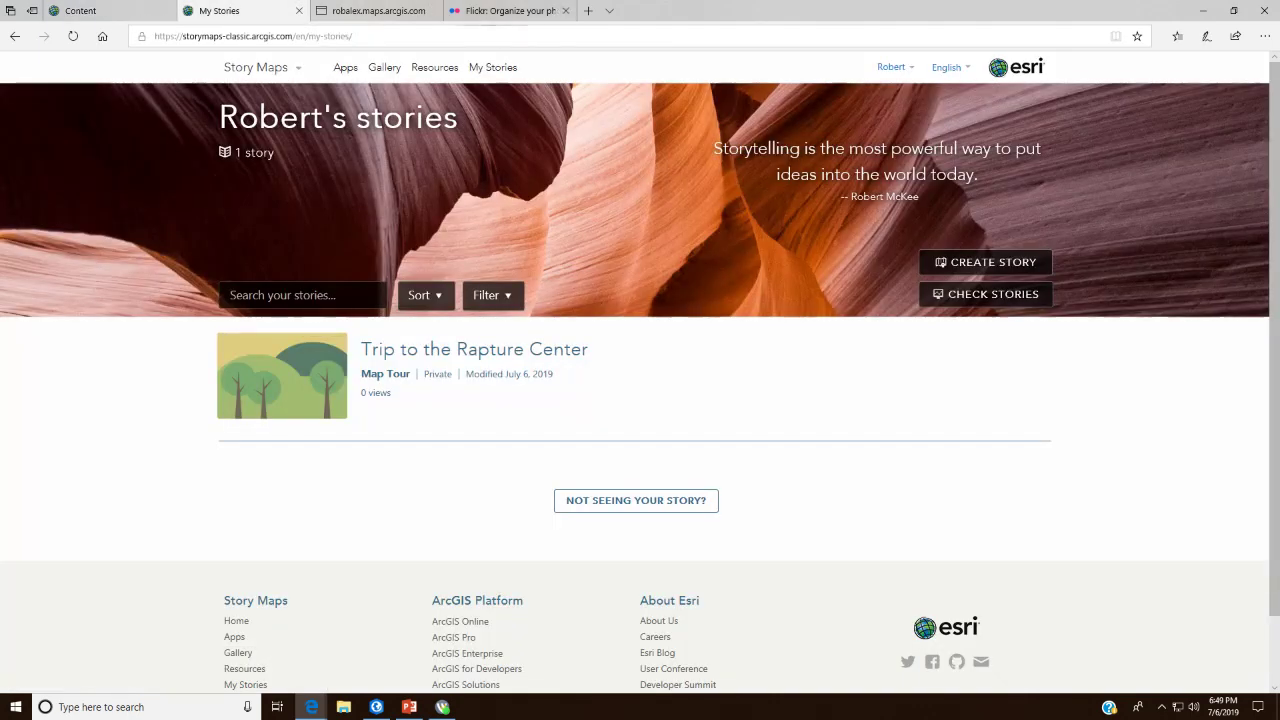
pyautogui.click(378, 10)
pyautogui.hotkey('ctrl', '1')
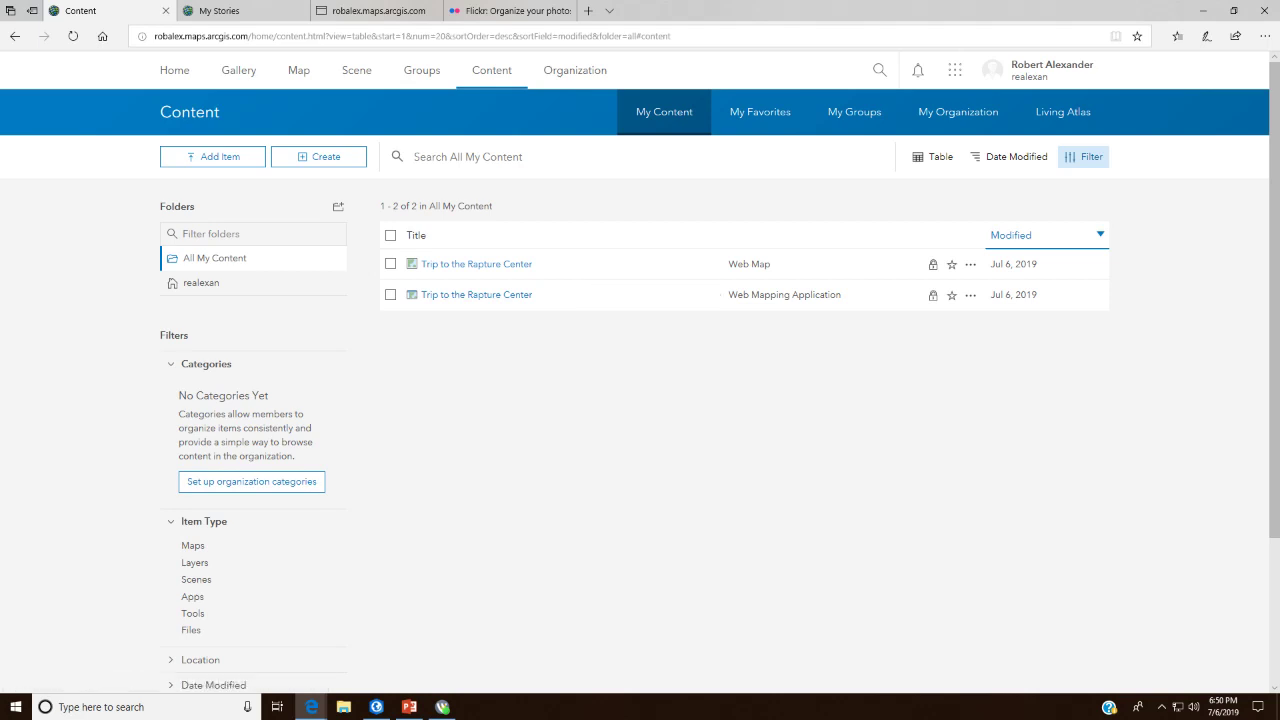
# Step: Select the Trip to the Rapture Center web map and web mapping application, review their sharing options, and cancel without sharing
pyautogui.click(390, 264)
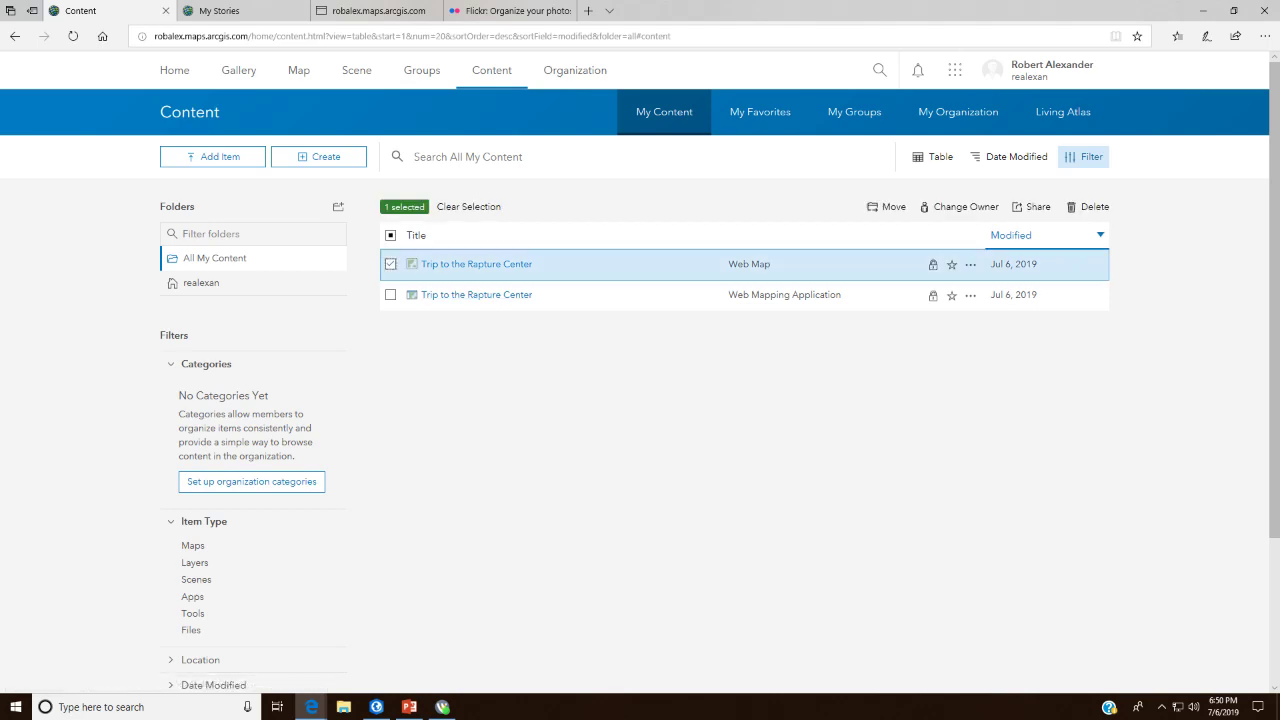
pyautogui.click(468, 206)
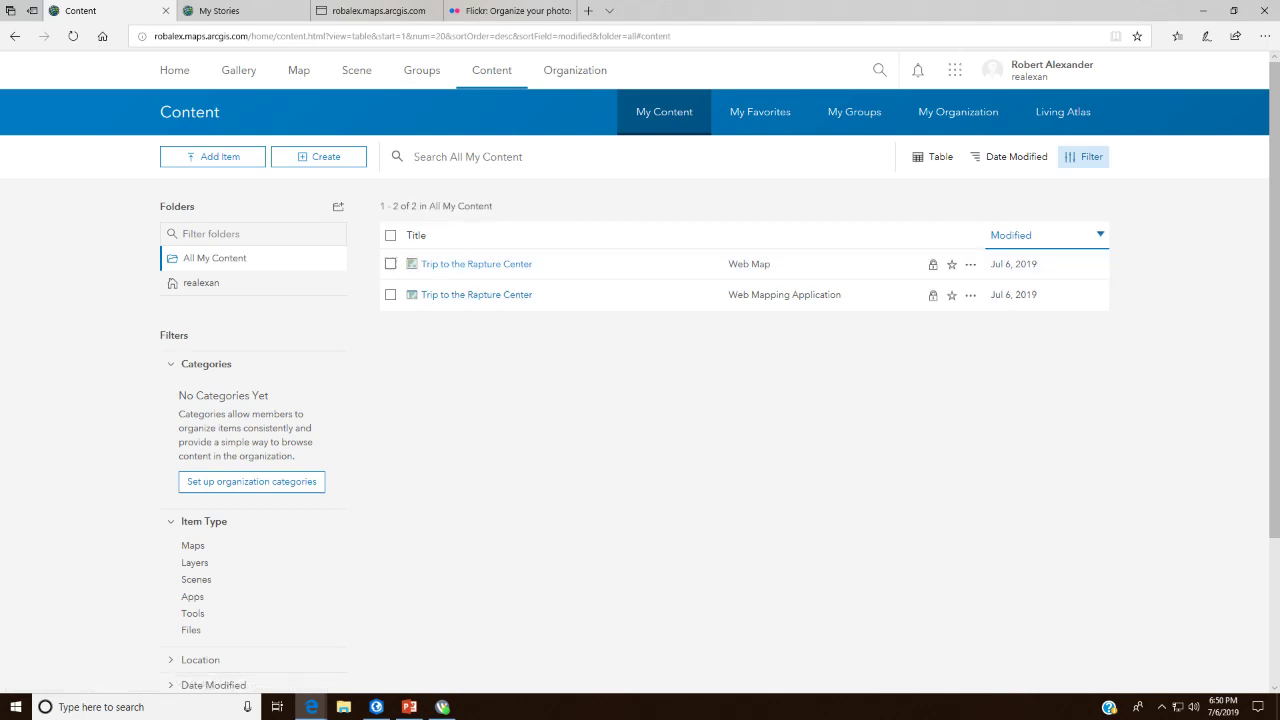
pyautogui.click(390, 264)
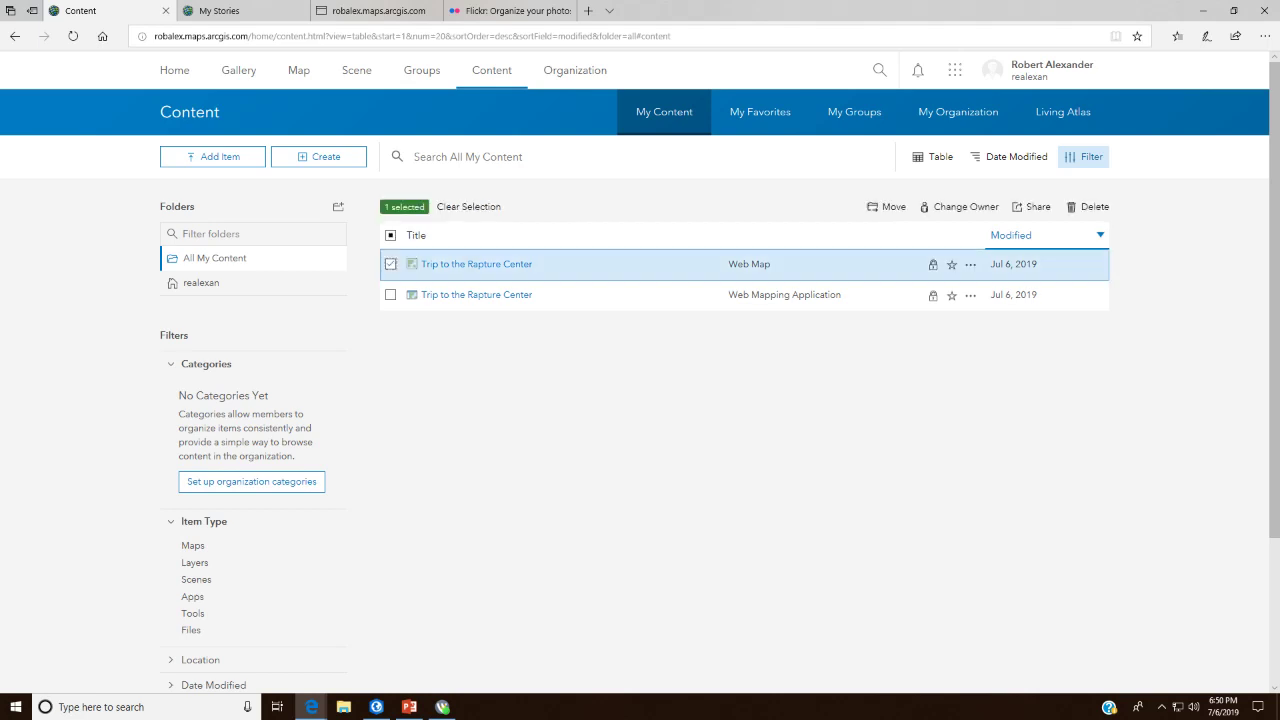
pyautogui.click(390, 295)
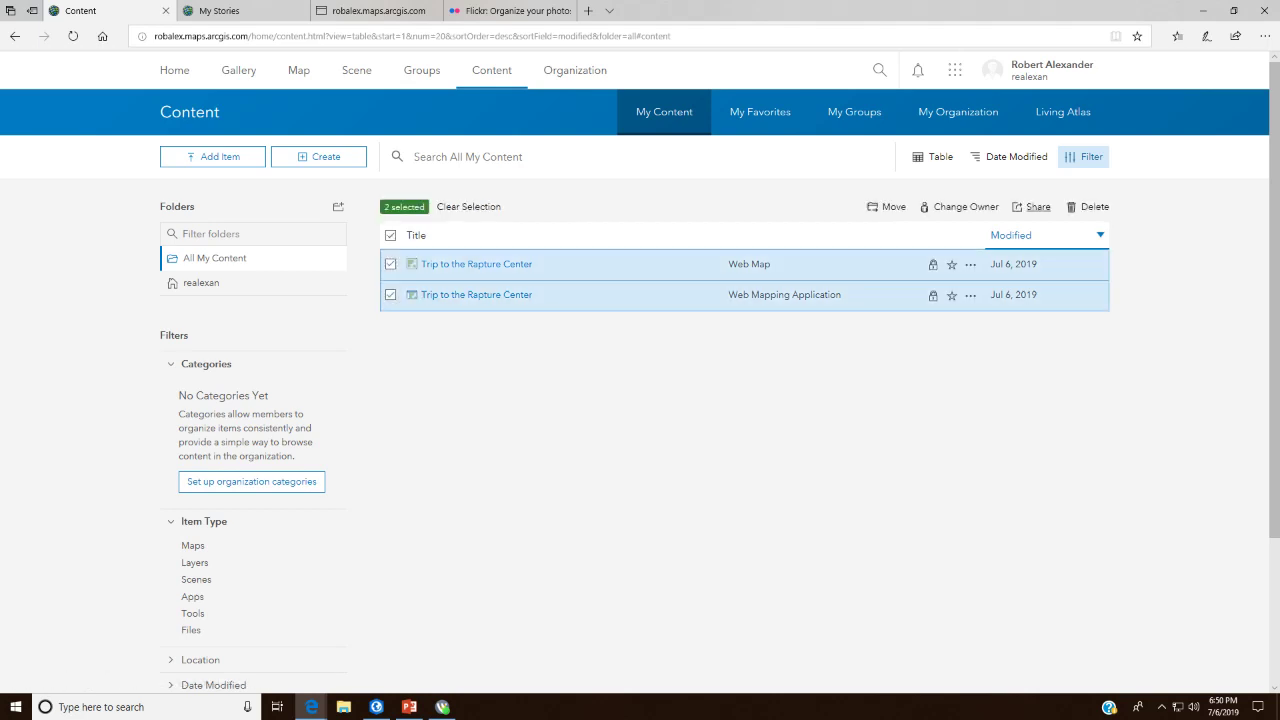
pyautogui.click(1034, 206)
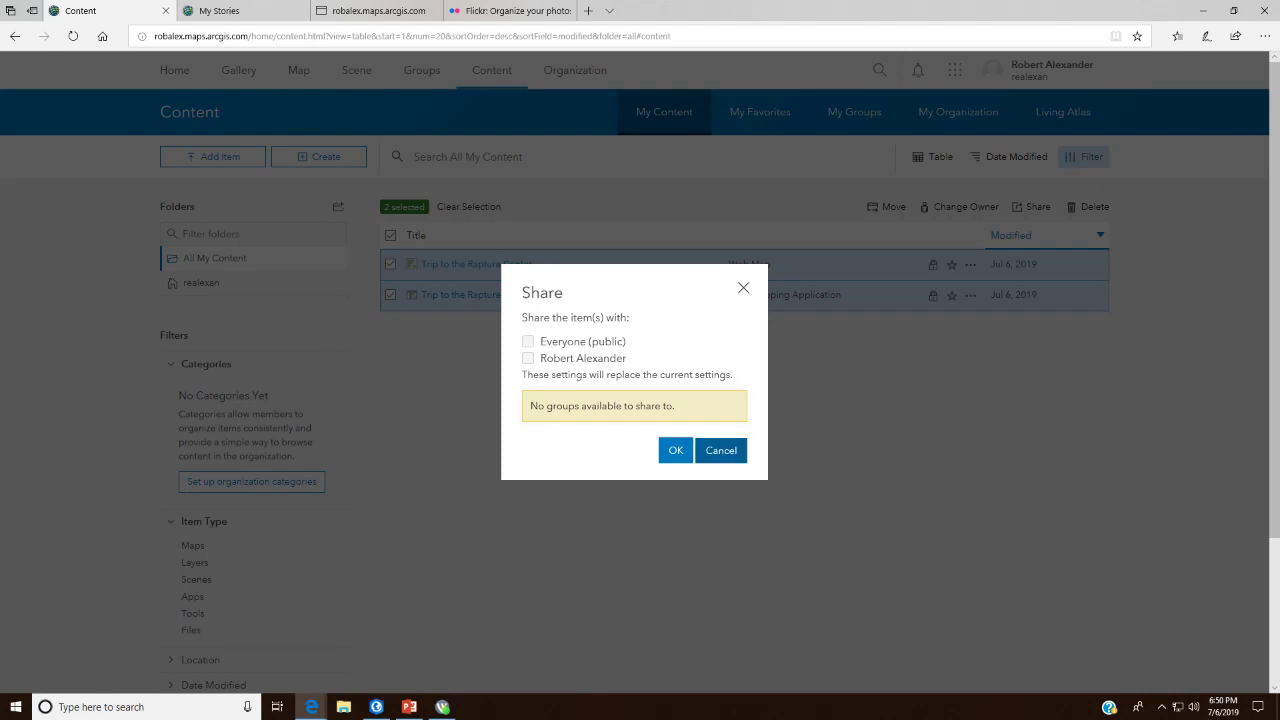
pyautogui.click(720, 450)
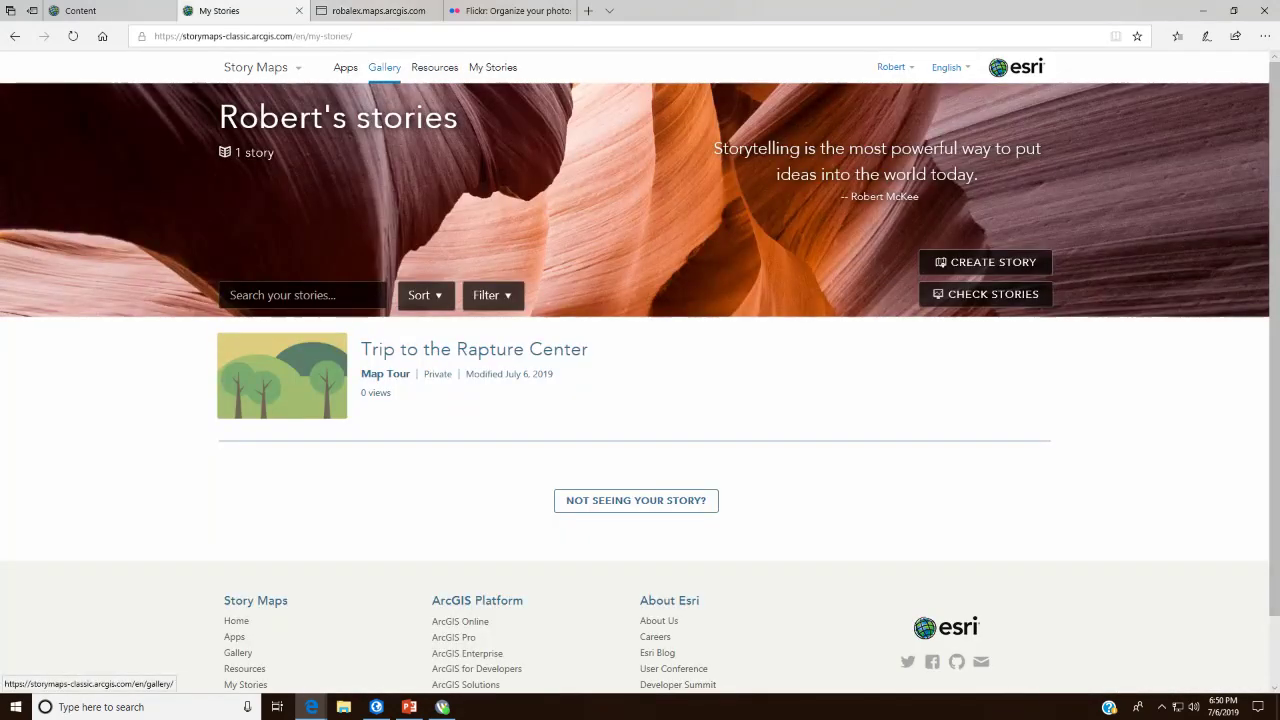
# Step: Look over the Story Maps Resources page, and open Learn How to Make a Story Map in a separate tab
pyautogui.click(434, 67)
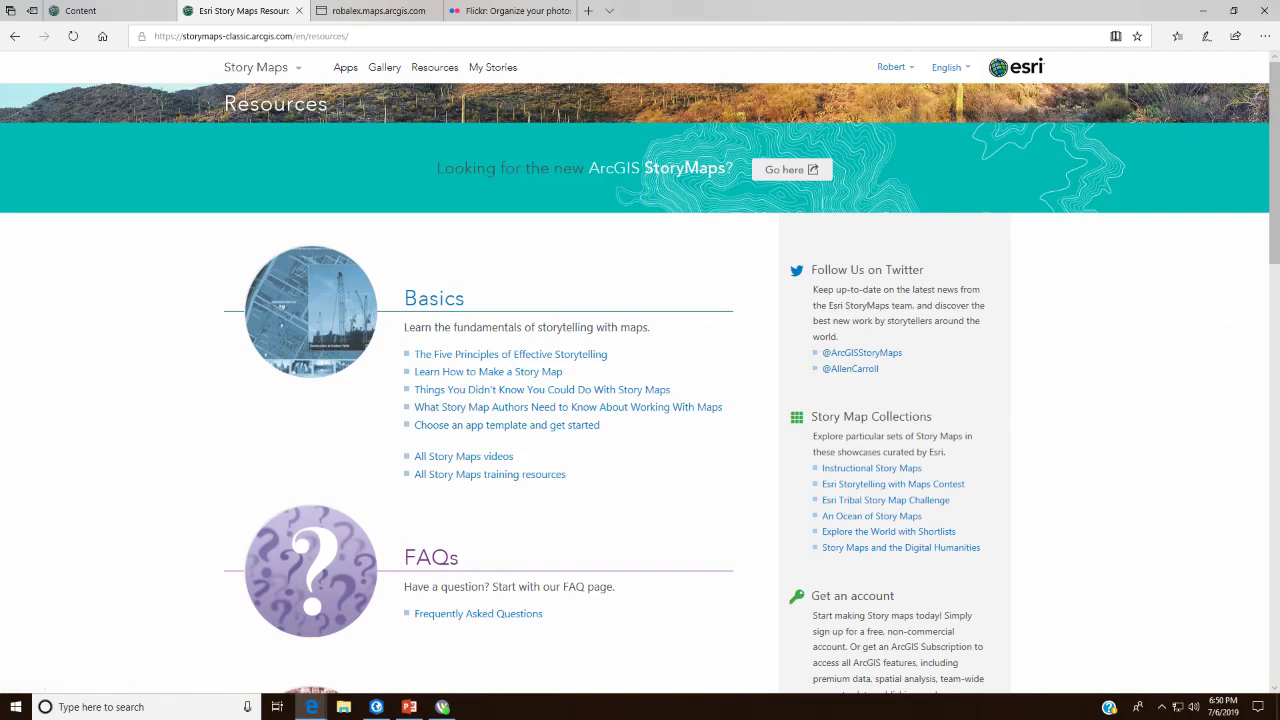
pyautogui.scroll(-2, 640, 400)
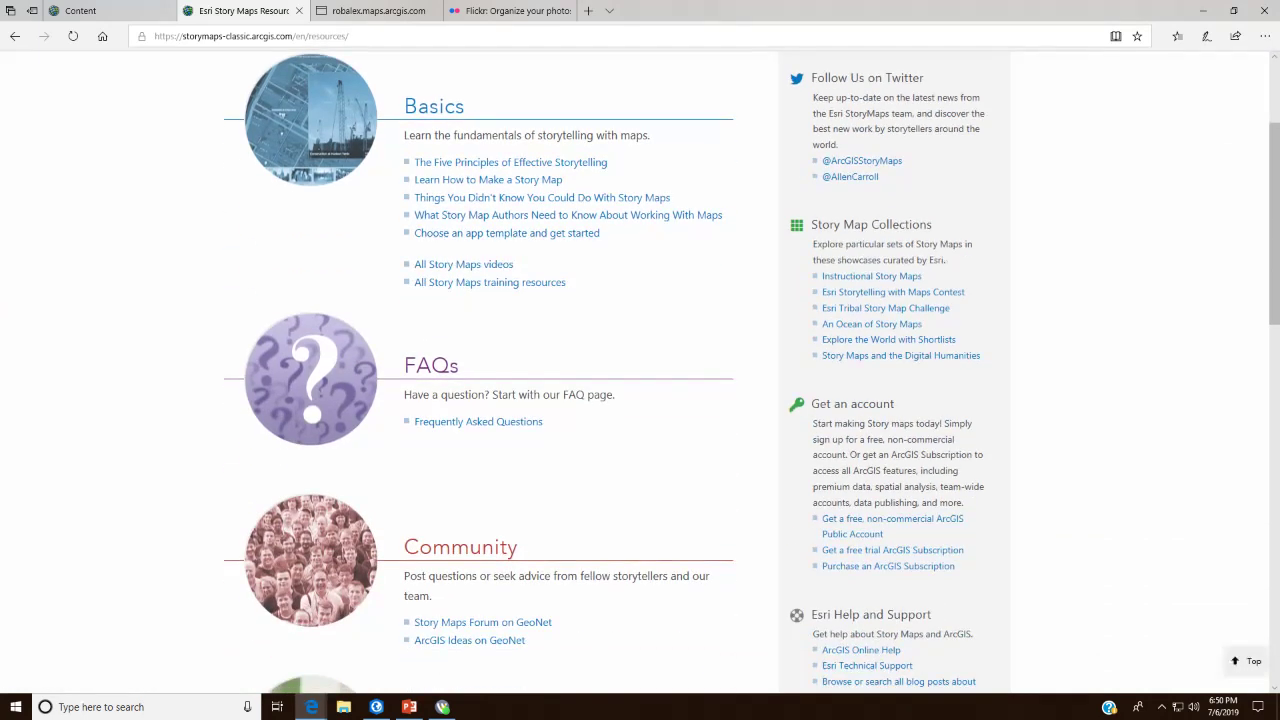
pyautogui.scroll(1, 640, 400)
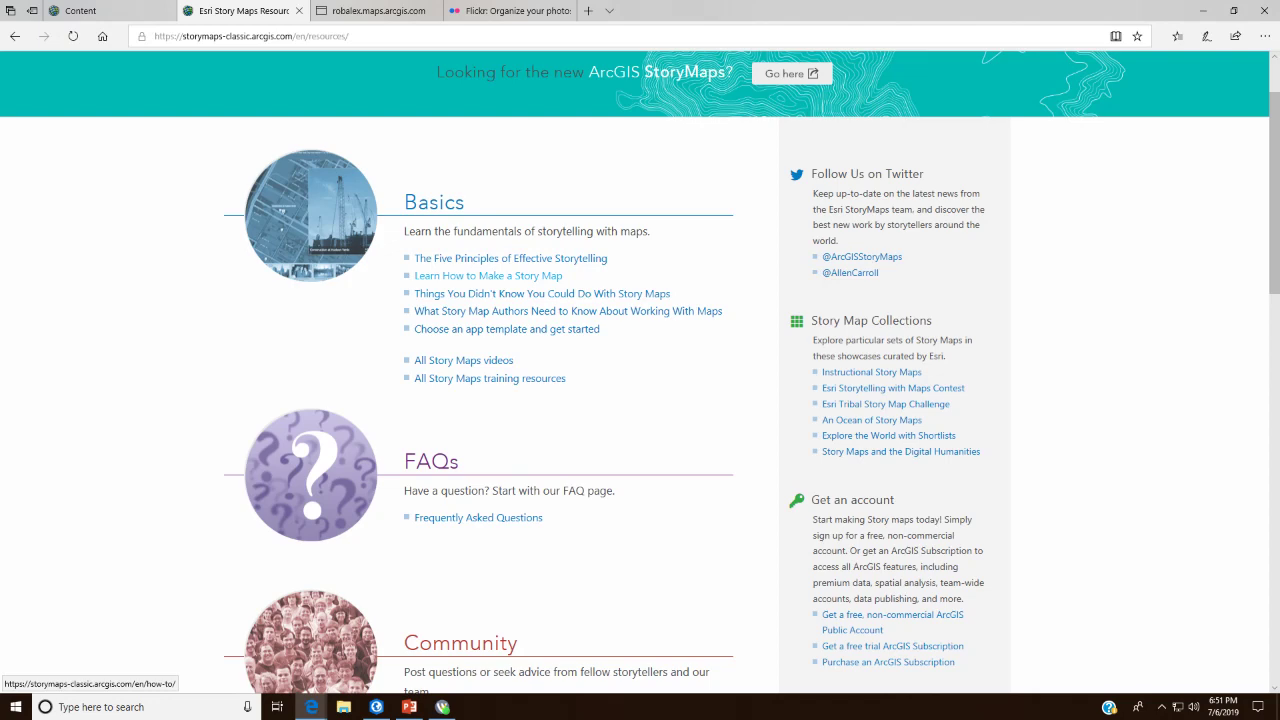
pyautogui.rightClick(545, 276)
pyautogui.click(580, 289)
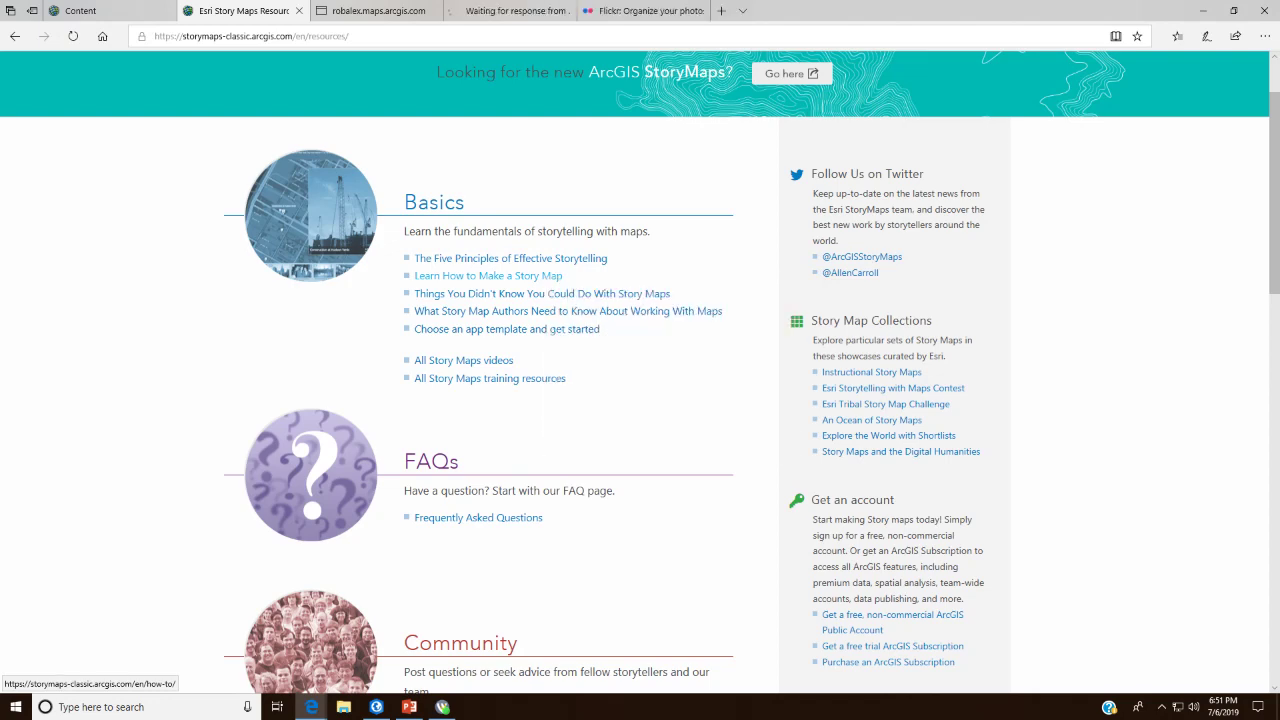
pyautogui.click(508, 11)
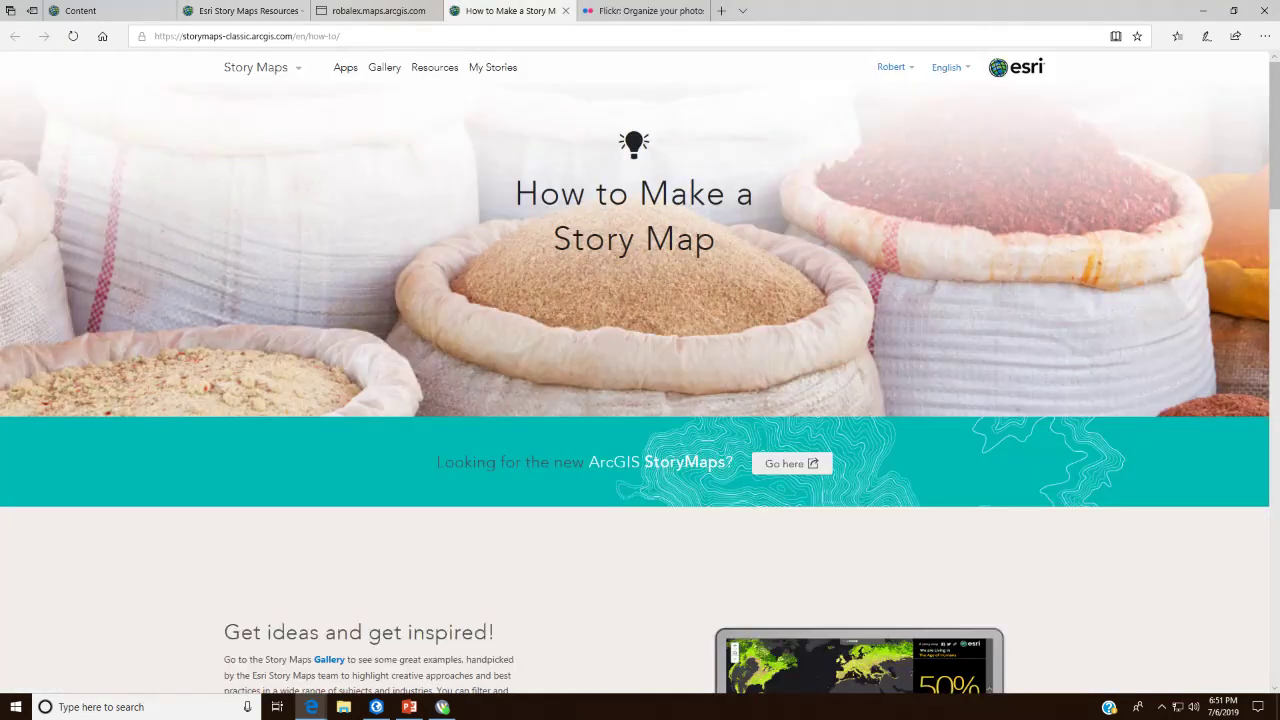
# Step: Skim the How to Make a Story Map guide from inspiration through building and publishing, close it, and return to the Resources page
pyautogui.scroll(-8, 640, 370)
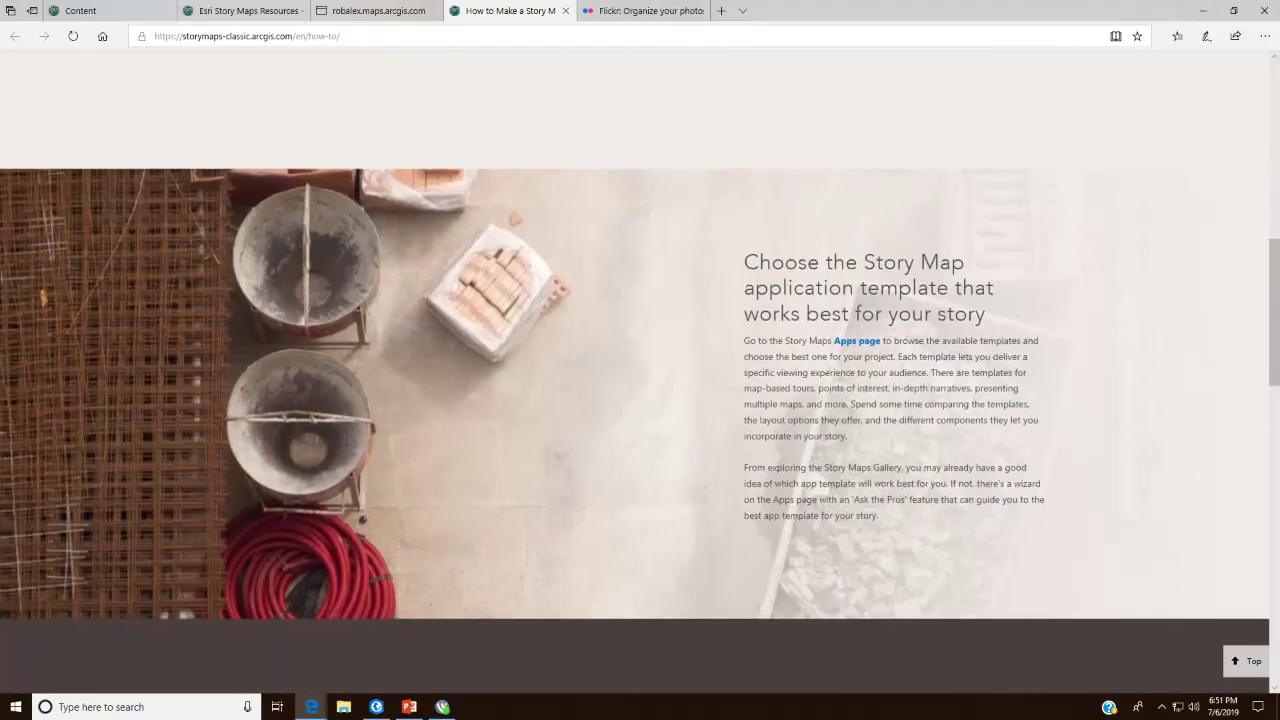
pyautogui.scroll(-15, 640, 370)
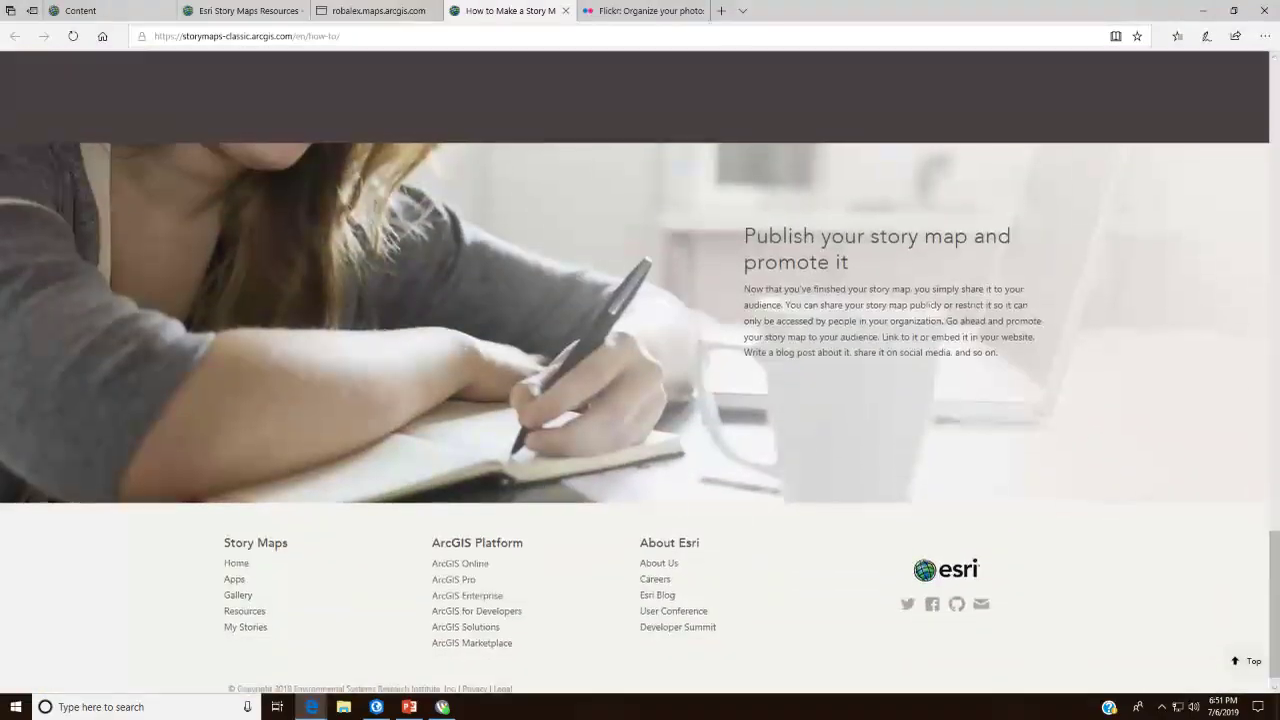
pyautogui.scroll(20, 640, 370)
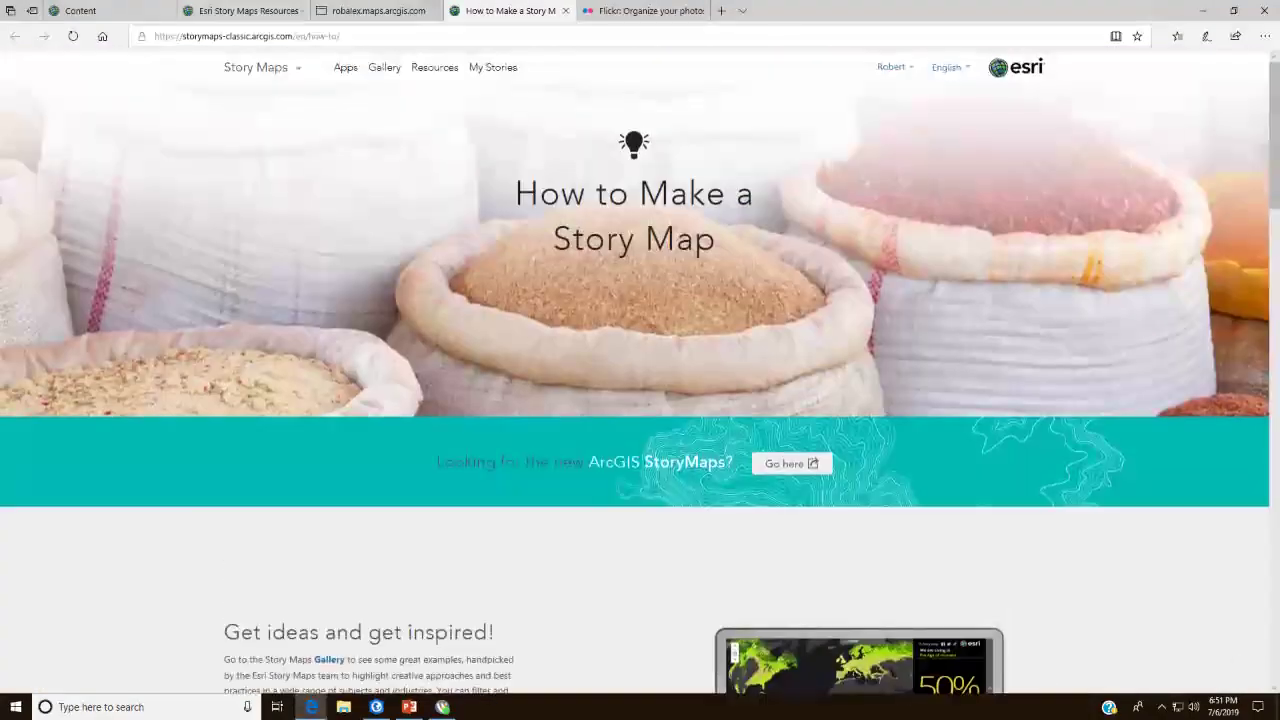
pyautogui.scroll(-5, 640, 370)
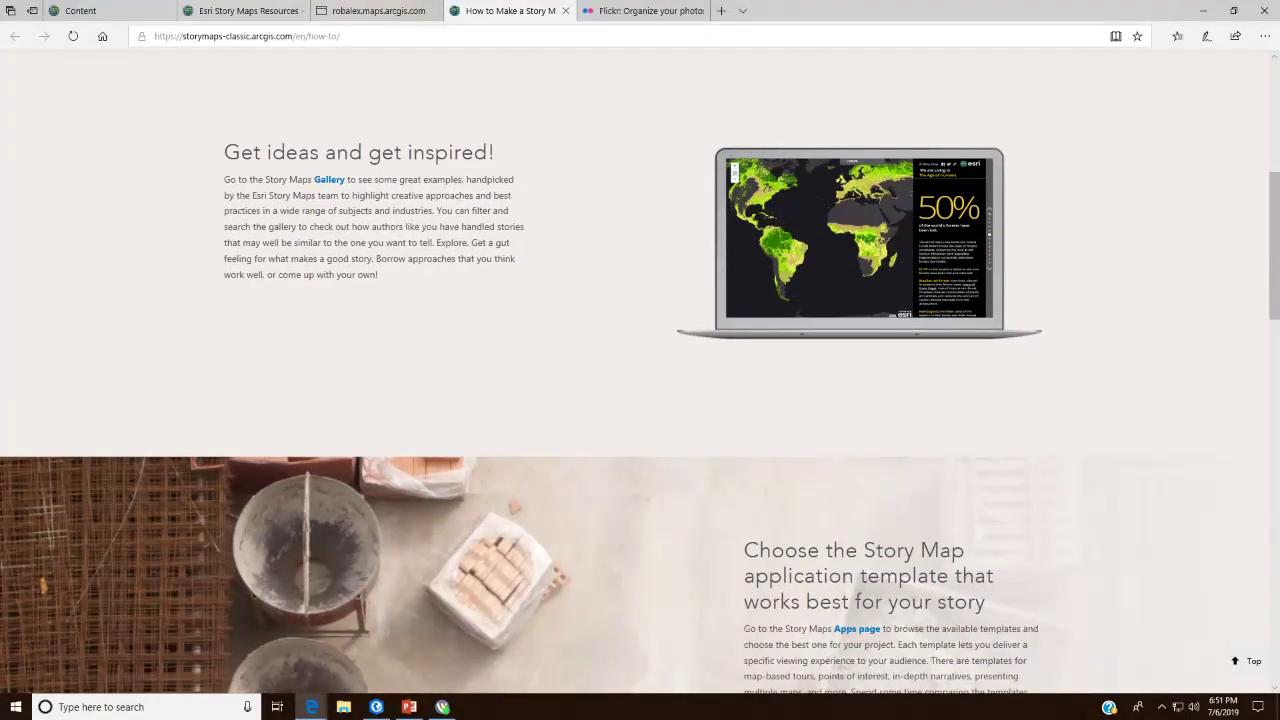
pyautogui.scroll(-1, 640, 370)
pyautogui.scroll(-9, 640, 370)
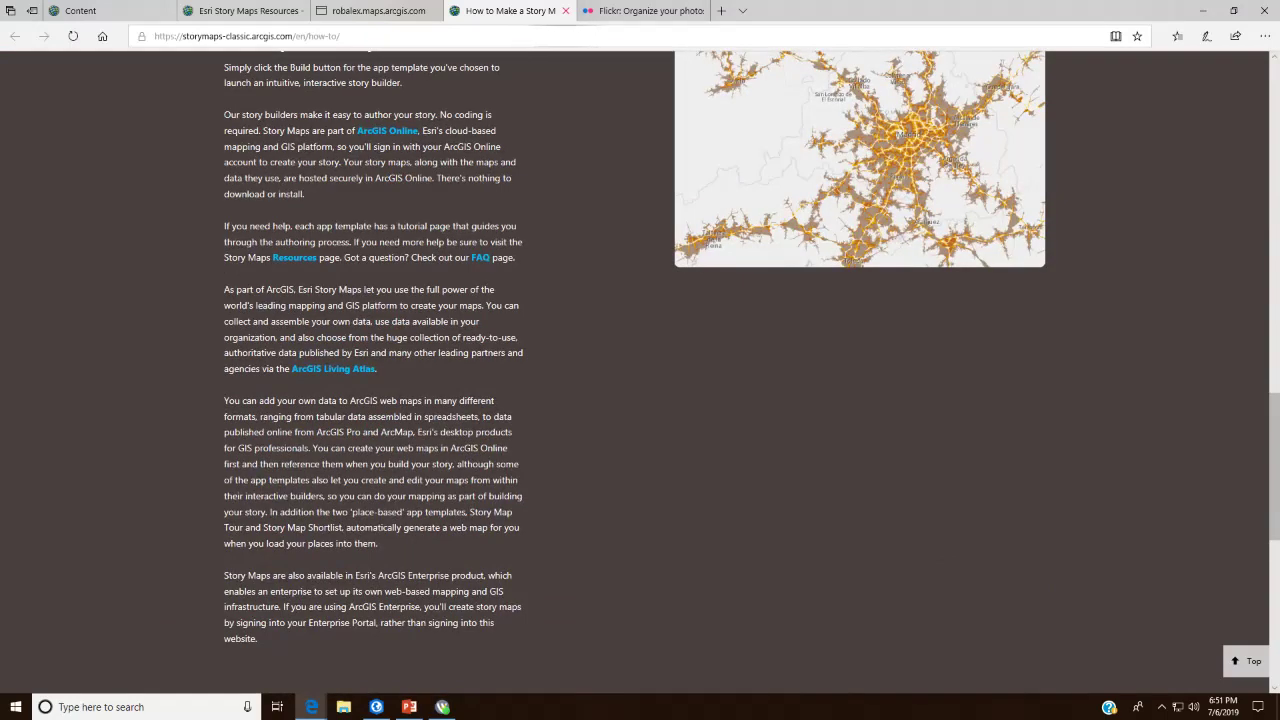
pyautogui.hotkey('ctrl', 'w')
pyautogui.hotkey('ctrl', 'shift', 'Tab')
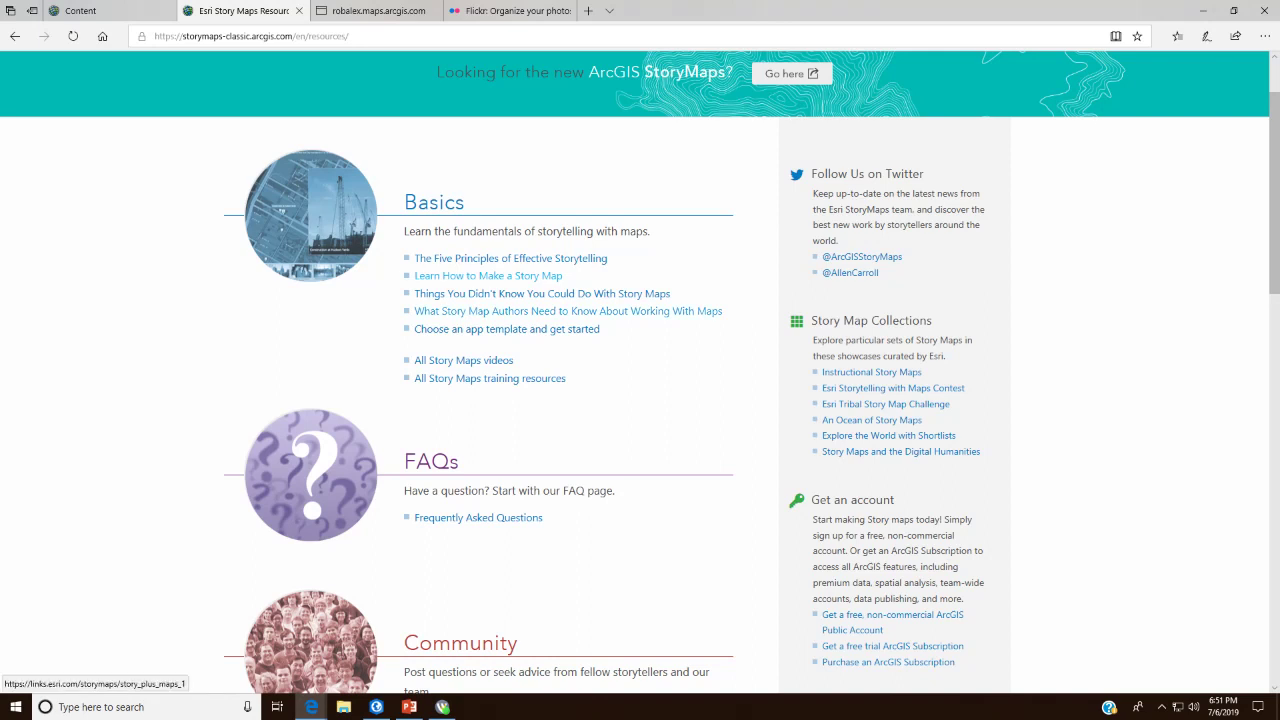
# Step: Open What Story Map Authors Need to Know About Working With Maps in a separate tab, and read its introduction on adding maps
pyautogui.rightClick(660, 311)
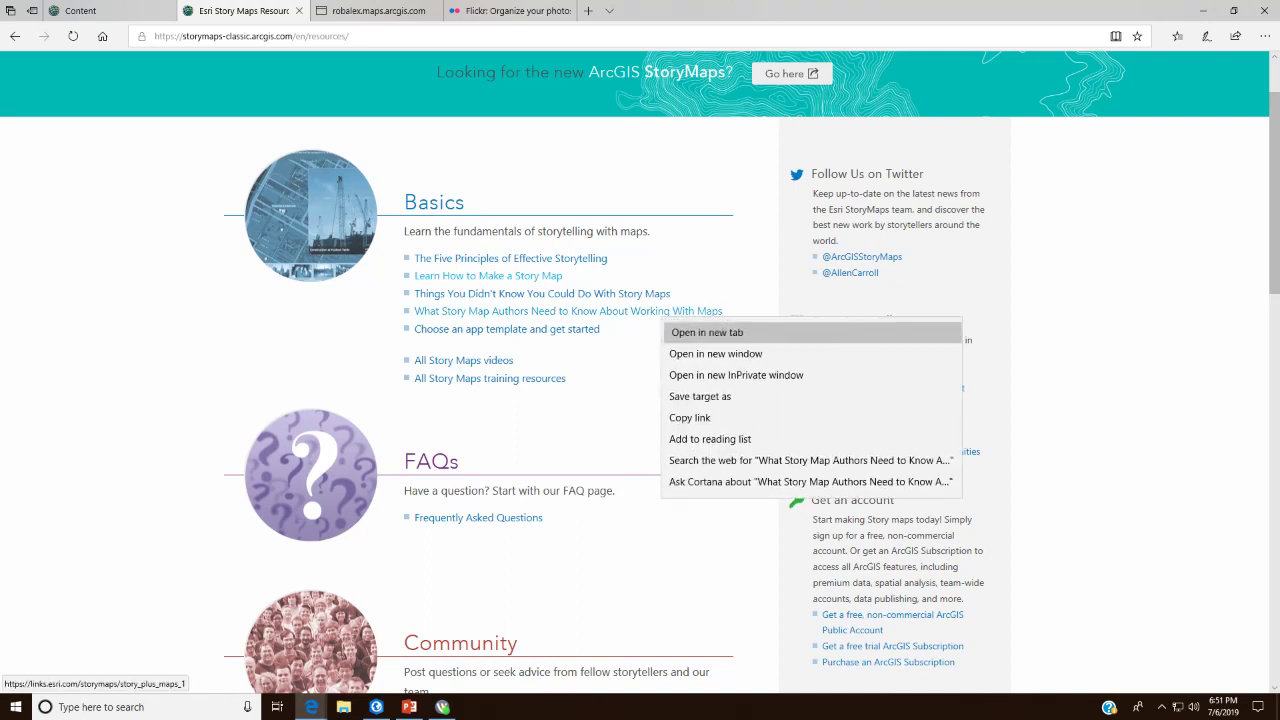
pyautogui.click(700, 330)
pyautogui.hotkey('ctrl', 'Tab')
pyautogui.hotkey('ctrl', 'Tab')
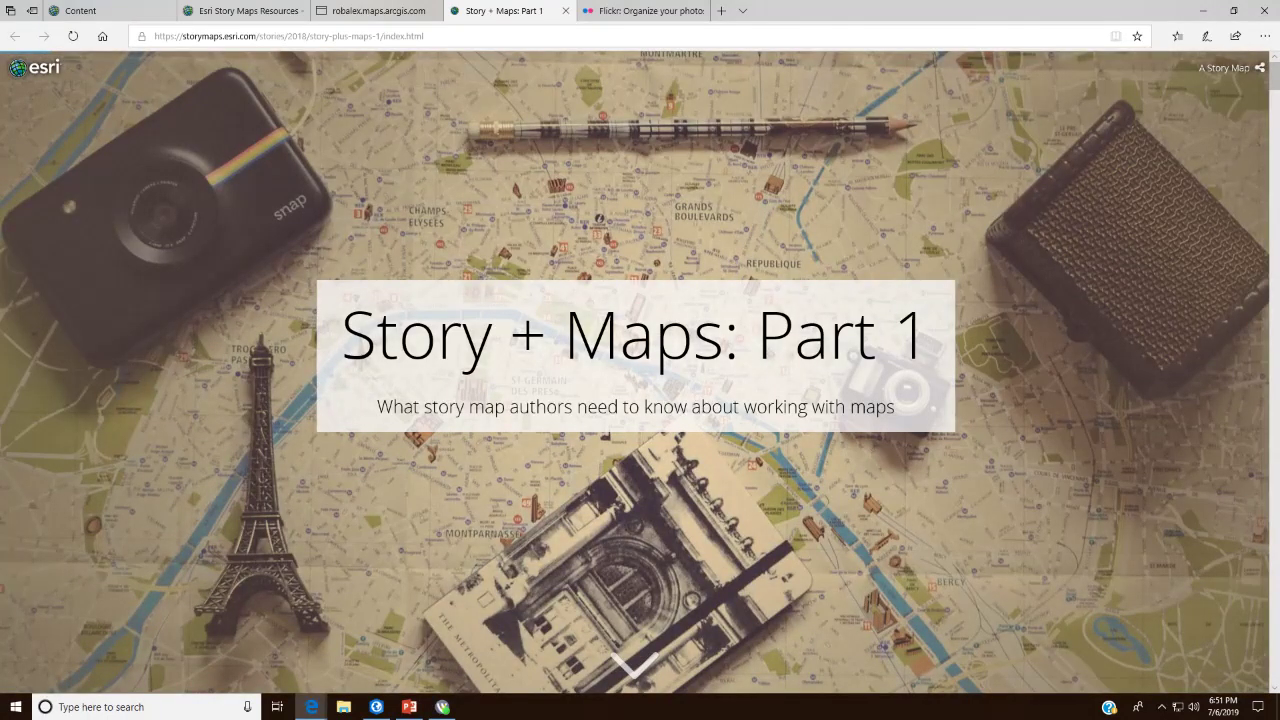
pyautogui.scroll(-3, 640, 500)
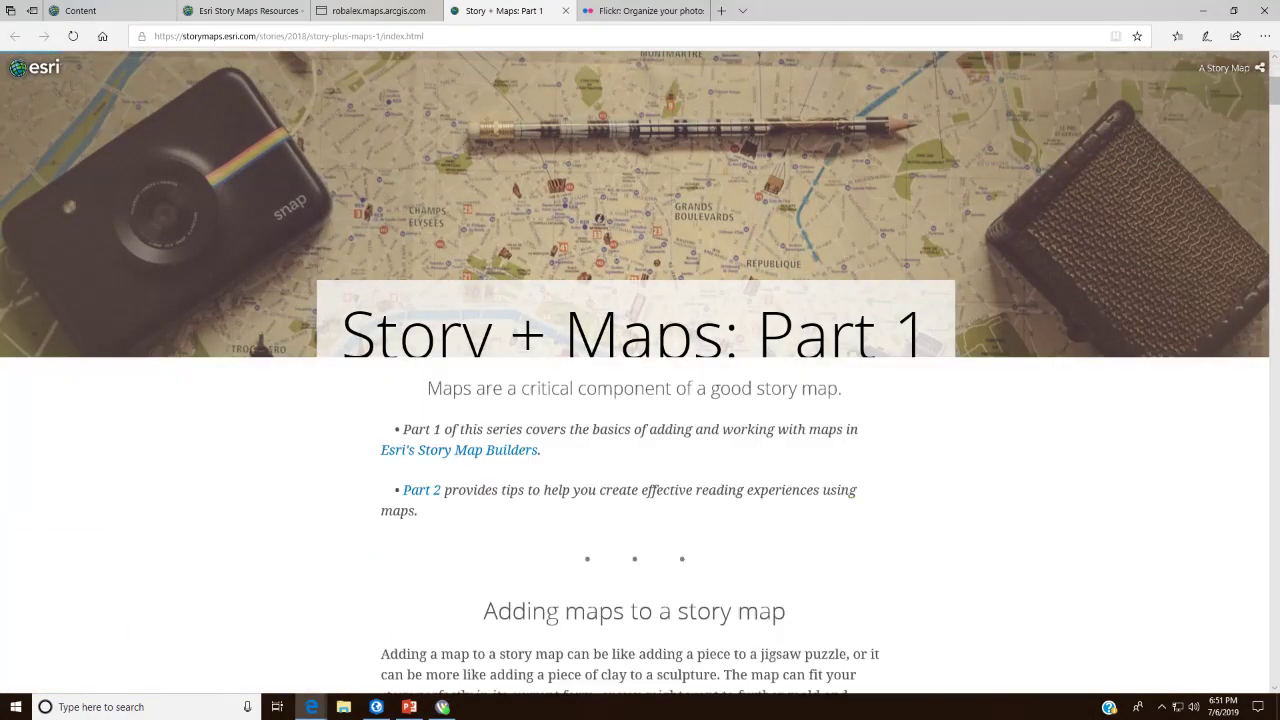
pyautogui.scroll(-2, 640, 400)
pyautogui.scroll(5, 640, 400)
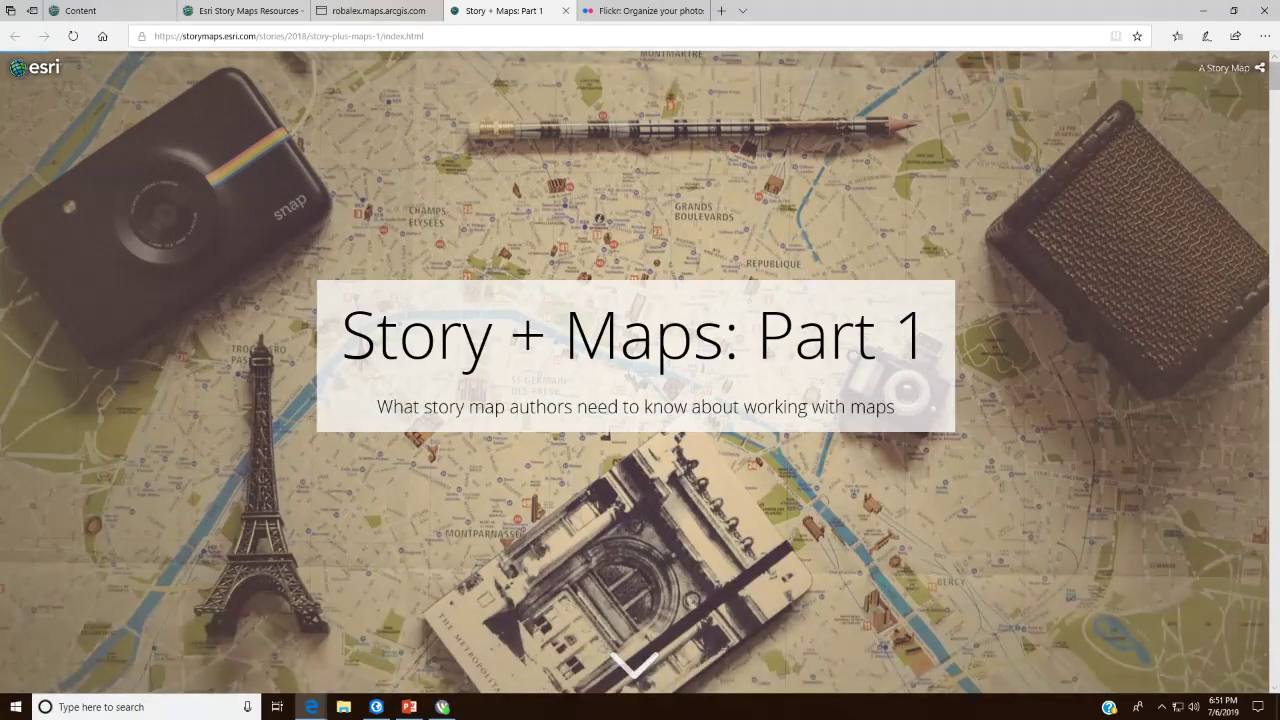
pyautogui.scroll(-6, 640, 400)
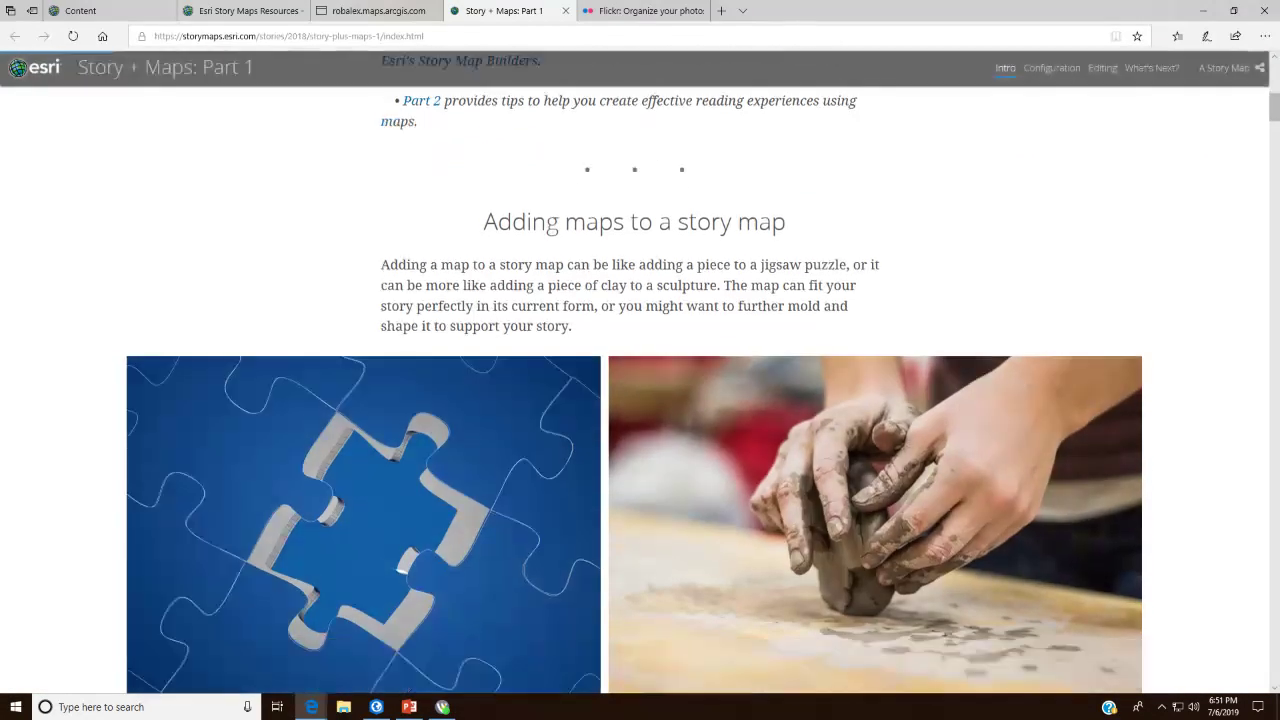
pyautogui.scroll(-1, 640, 400)
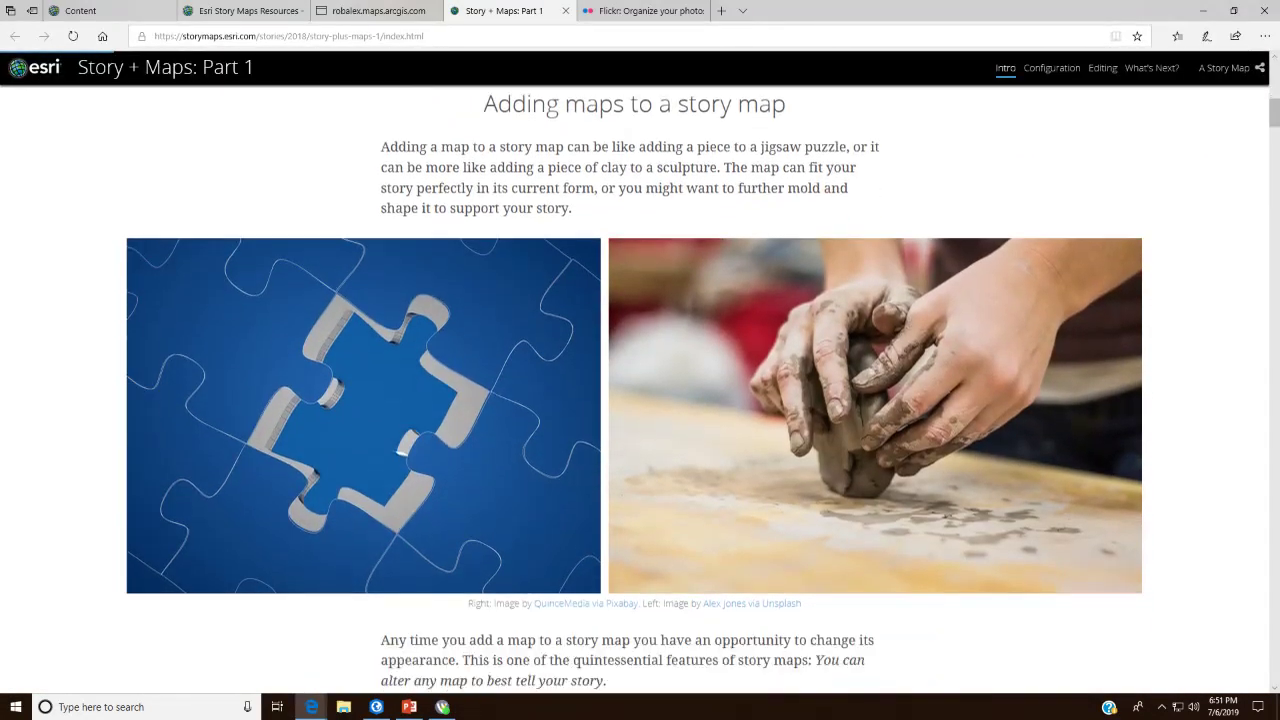
# Step: Skim the Story + Maps: Part 1 guide through its example maps, configuration and map editing sections, and close it
pyautogui.scroll(-9, 640, 400)
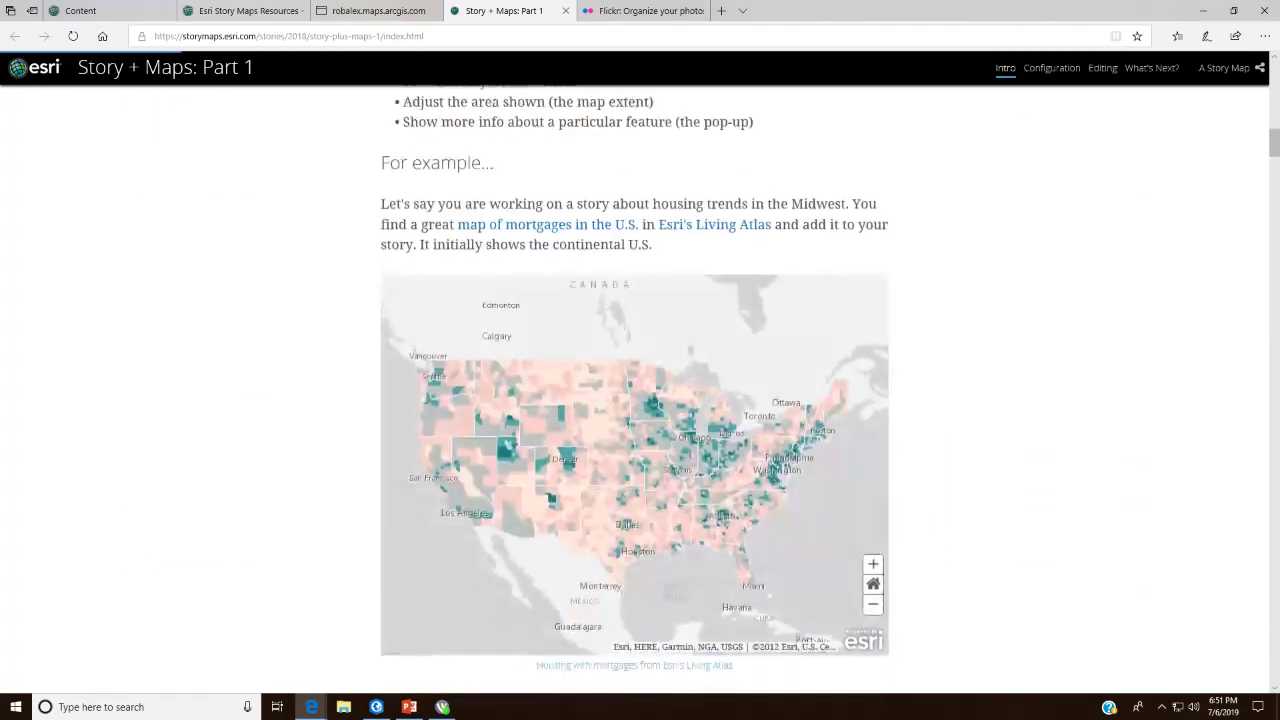
pyautogui.scroll(-3, 640, 400)
pyautogui.scroll(-15, 640, 400)
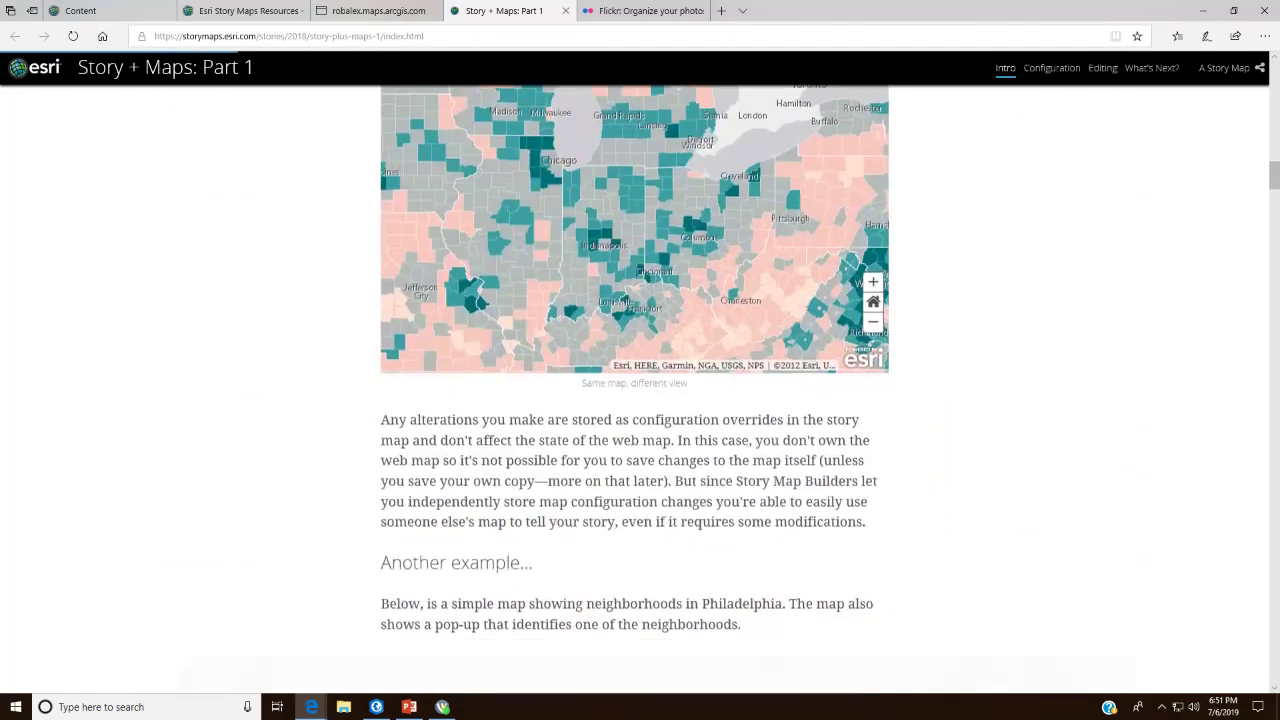
pyautogui.scroll(-12, 640, 400)
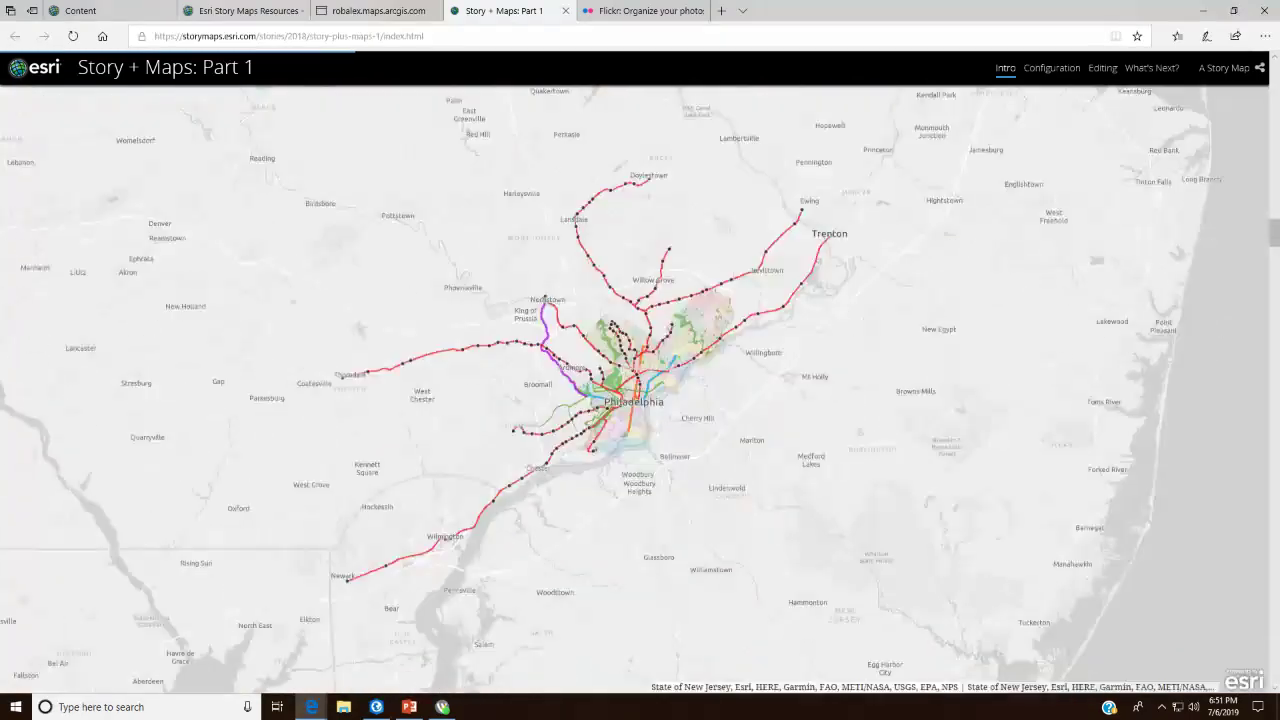
pyautogui.scroll(-12, 640, 400)
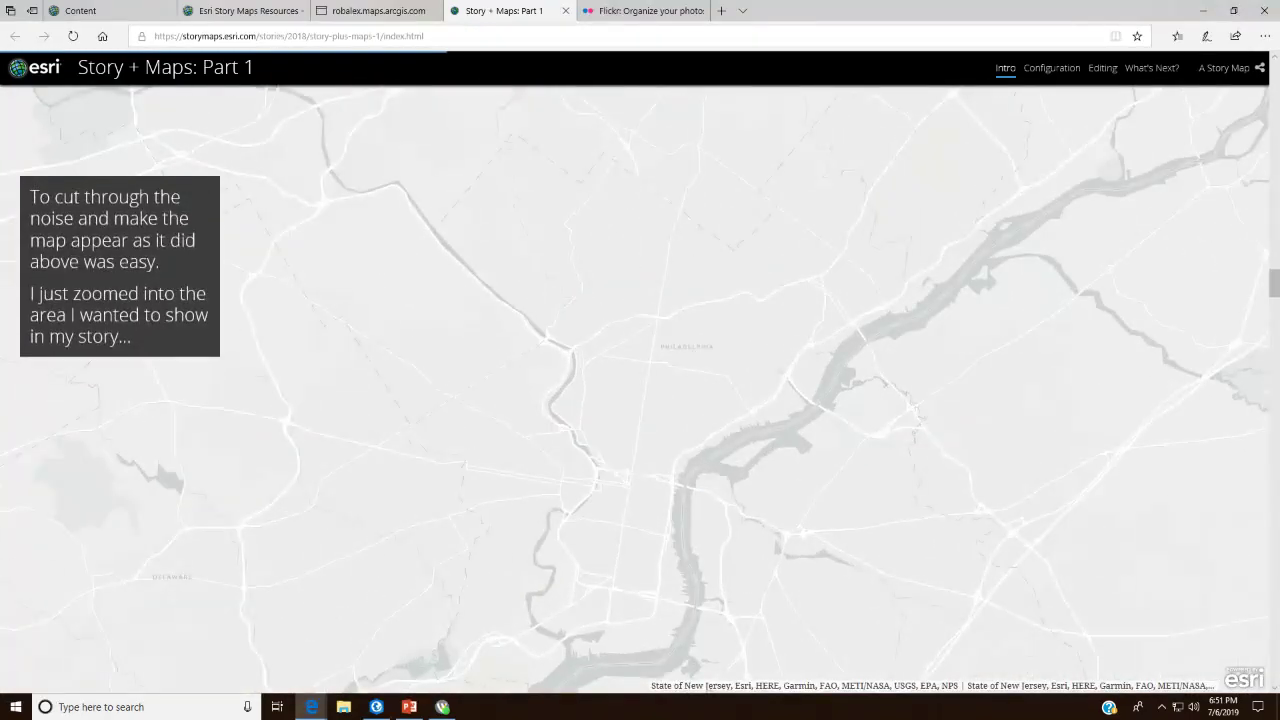
pyautogui.scroll(-15, 640, 400)
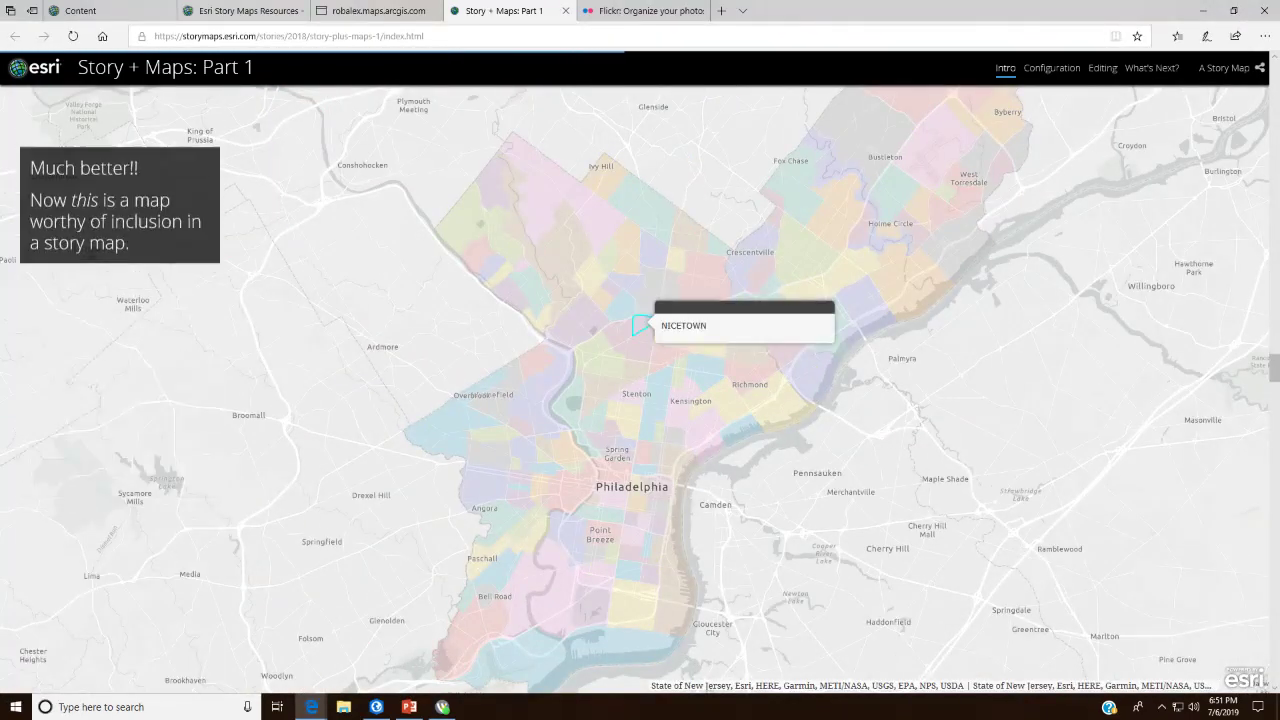
pyautogui.scroll(-7, 640, 400)
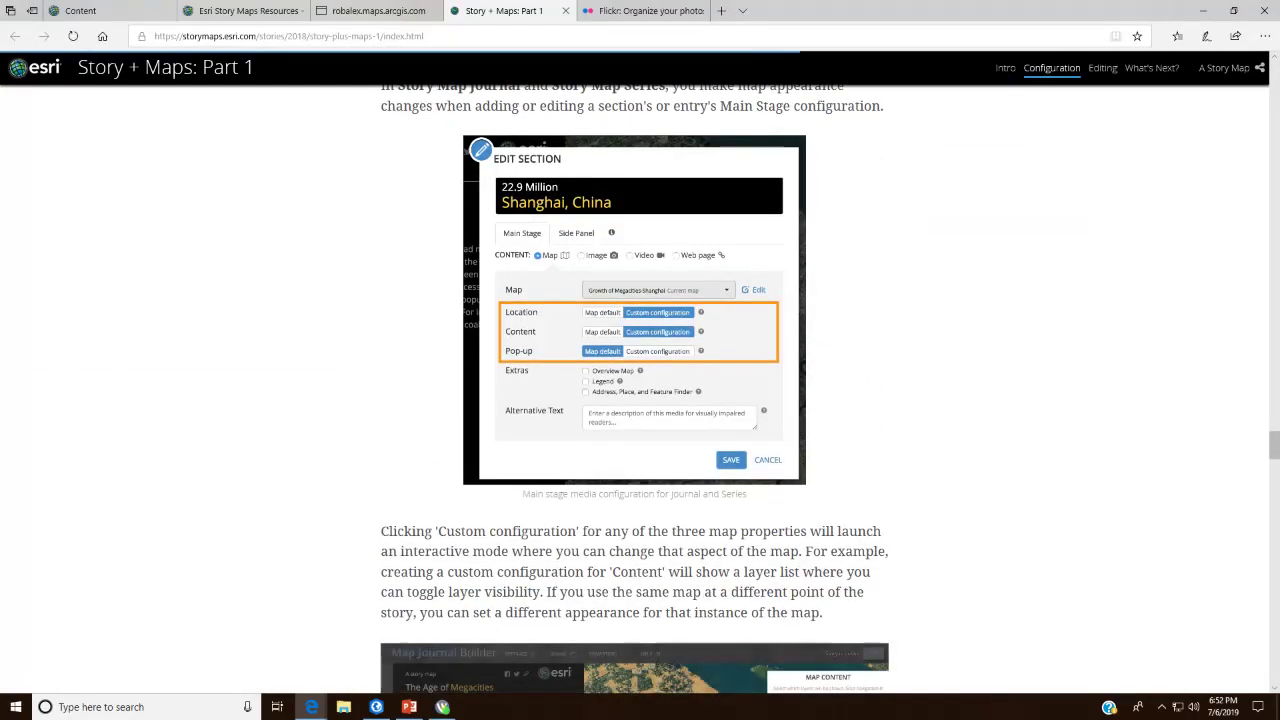
pyautogui.scroll(-3, 635, 400)
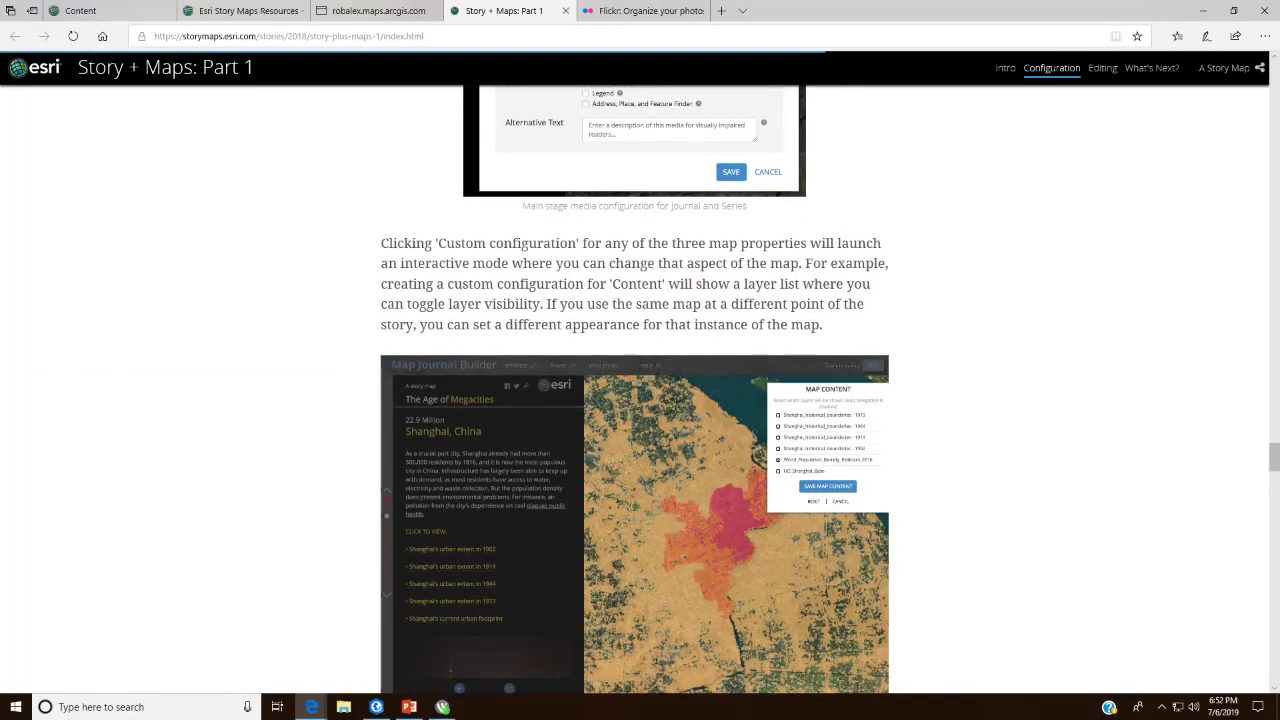
pyautogui.scroll(-7, 635, 400)
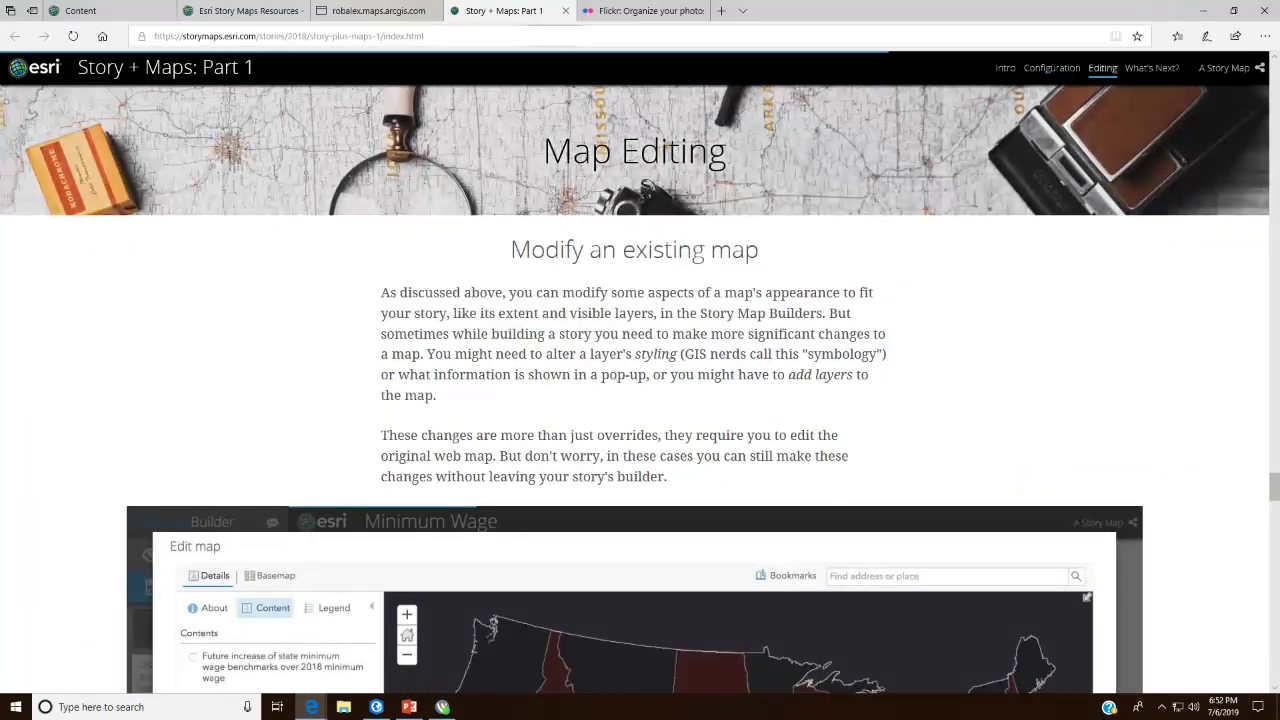
pyautogui.hotkey('ctrl', 'w')
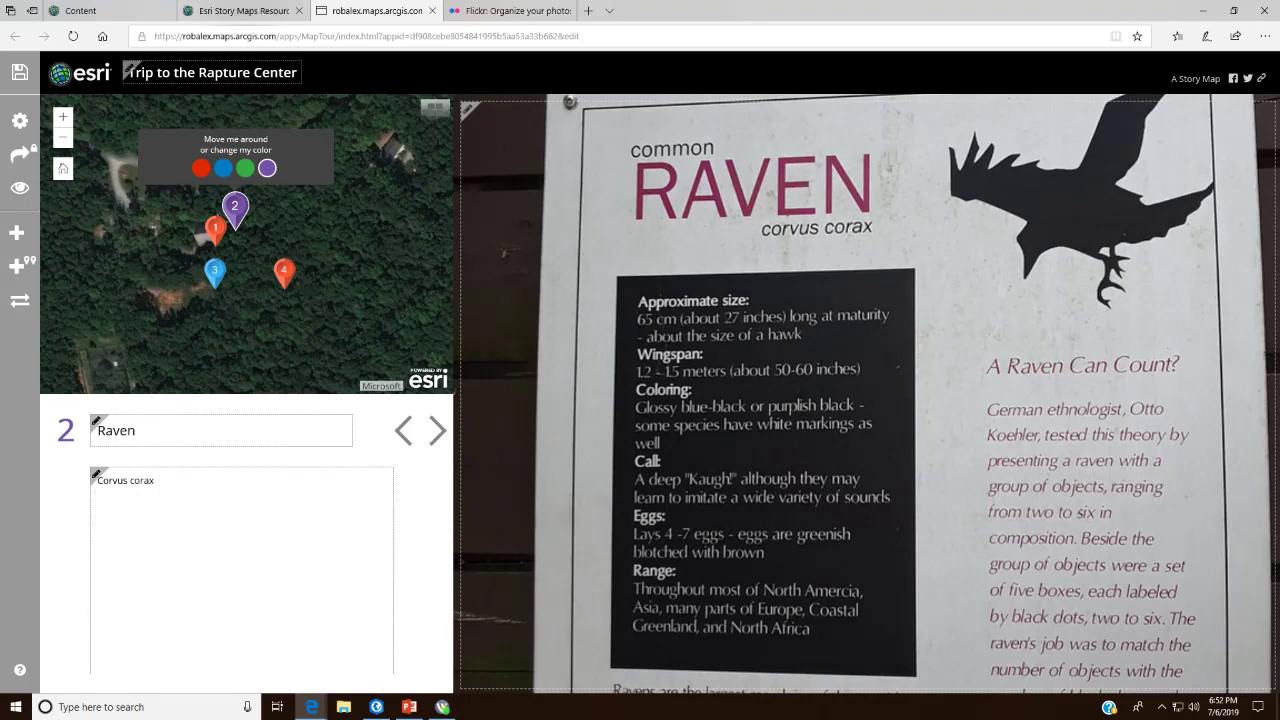
# Step: Return to the Resources page, go from there to the My Stories page, and close the Map Tour builder tab
pyautogui.hotkey('ctrl', 'shift', 'Tab')
pyautogui.hotkey('ctrl', 'Tab')
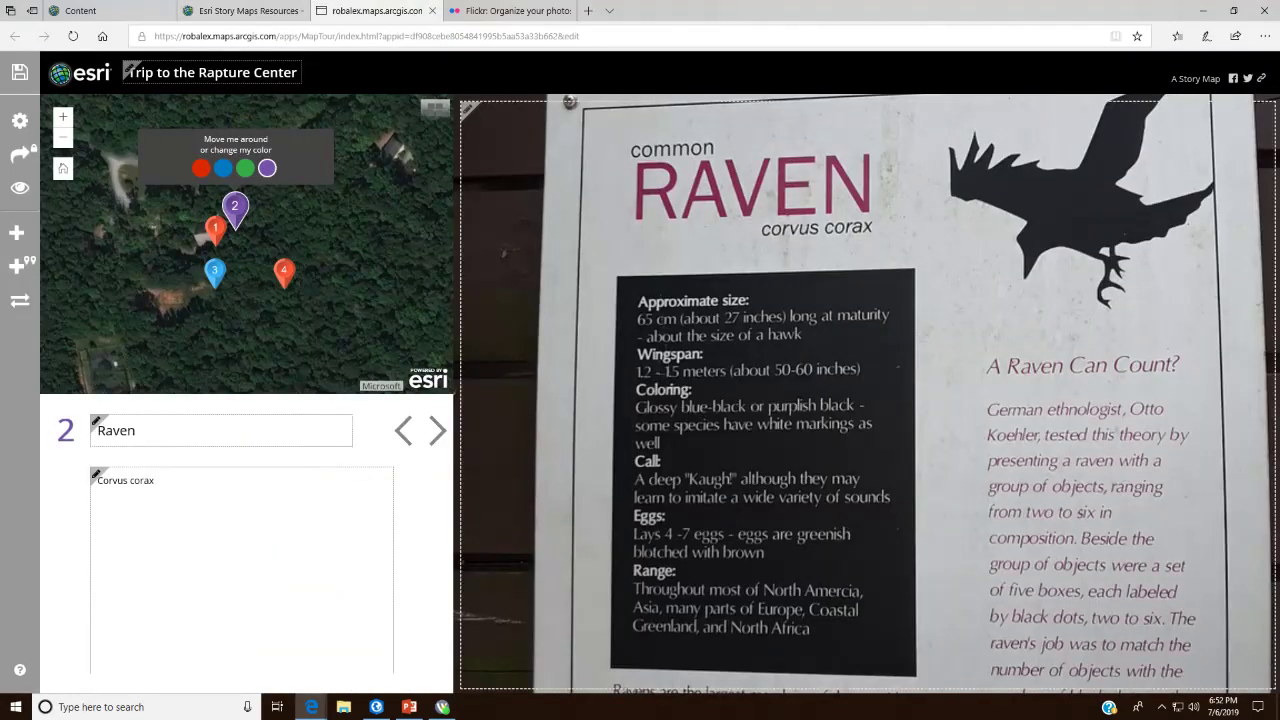
pyautogui.hotkey('ctrl', 'shift', 'Tab')
pyautogui.scroll(1, 640, 360)
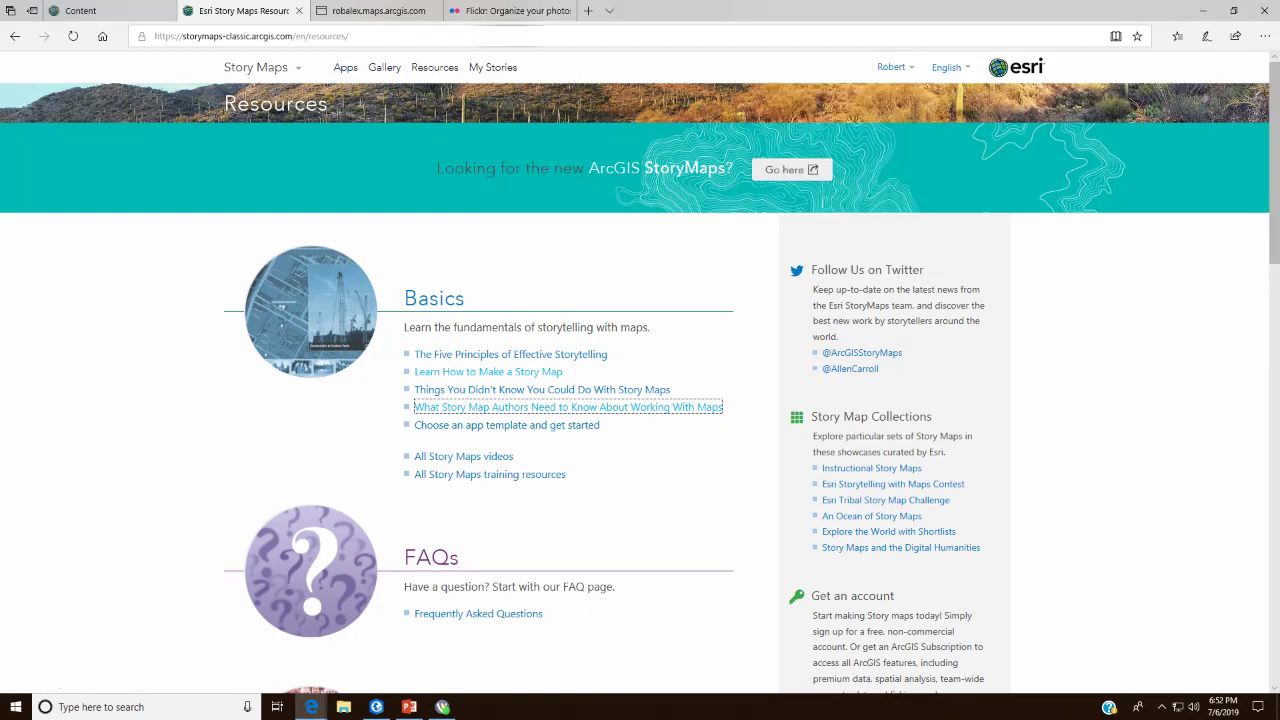
pyautogui.click(493, 68)
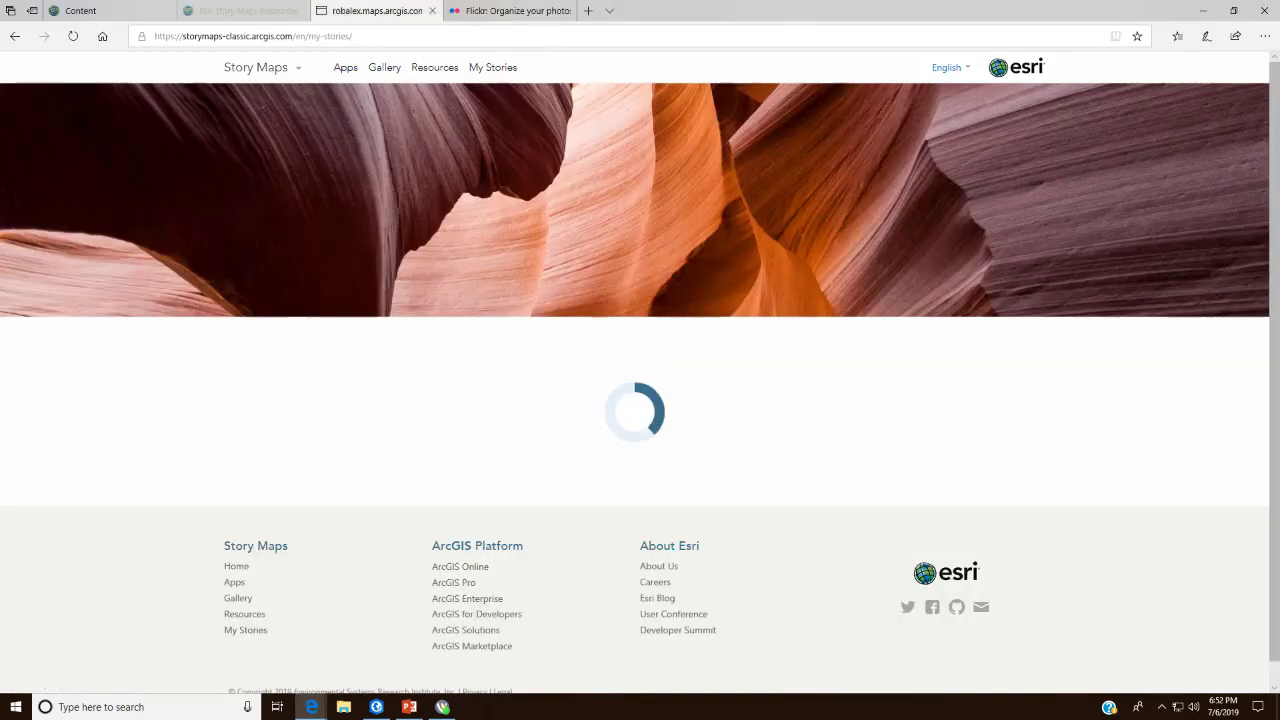
pyautogui.hotkey('ctrl', 'Tab')
pyautogui.hotkey('ctrl', 'w')
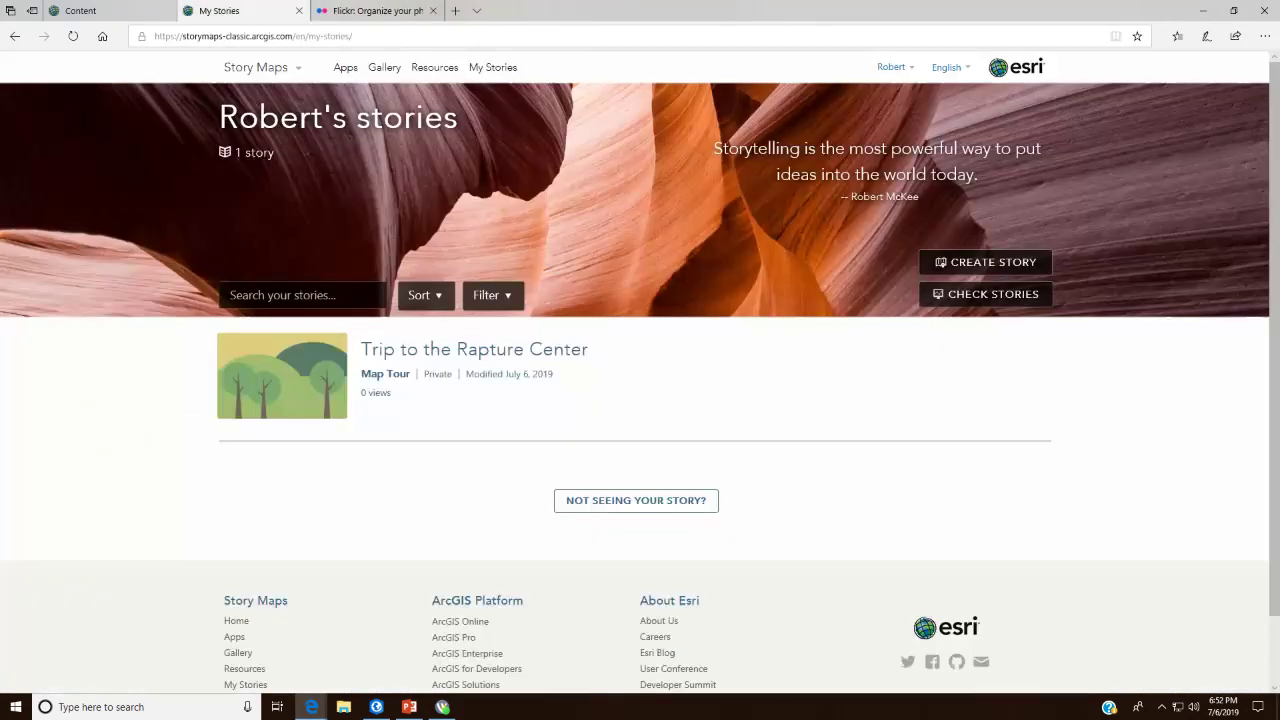
# Step: Look over the app templates offered for a new story, and dismiss them without creating one
pyautogui.click(985, 262)
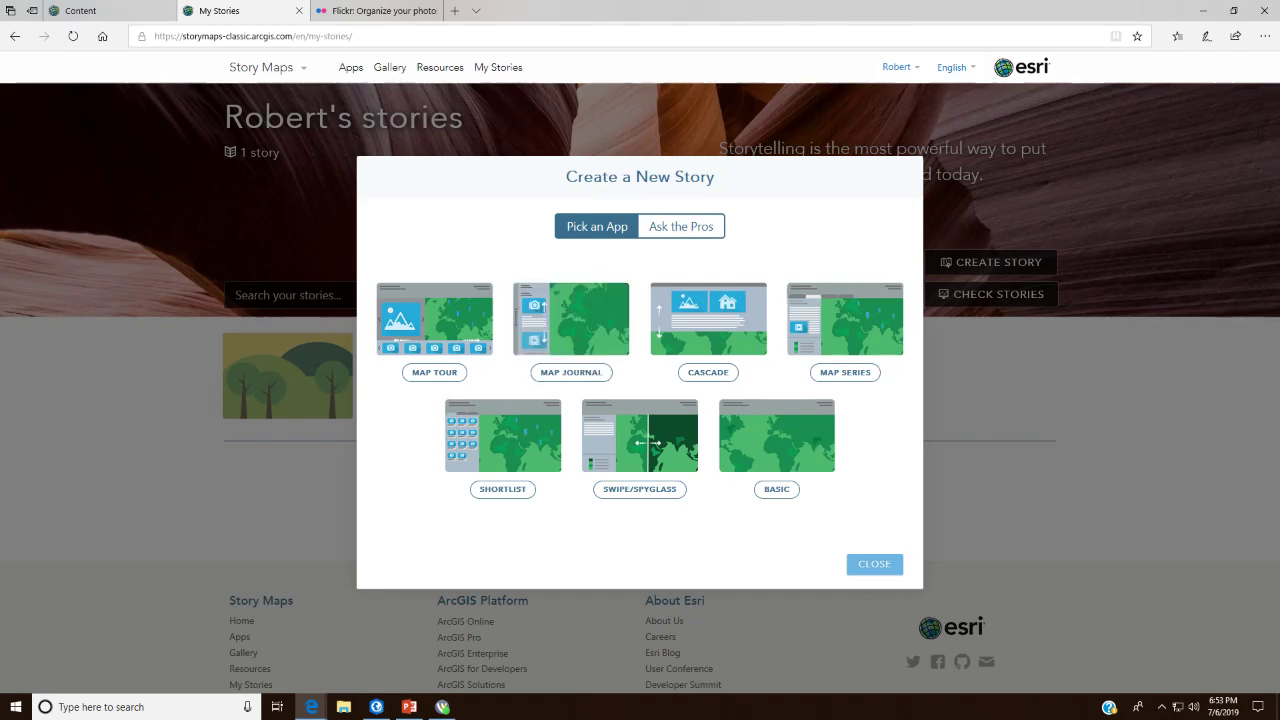
pyautogui.press('Escape')
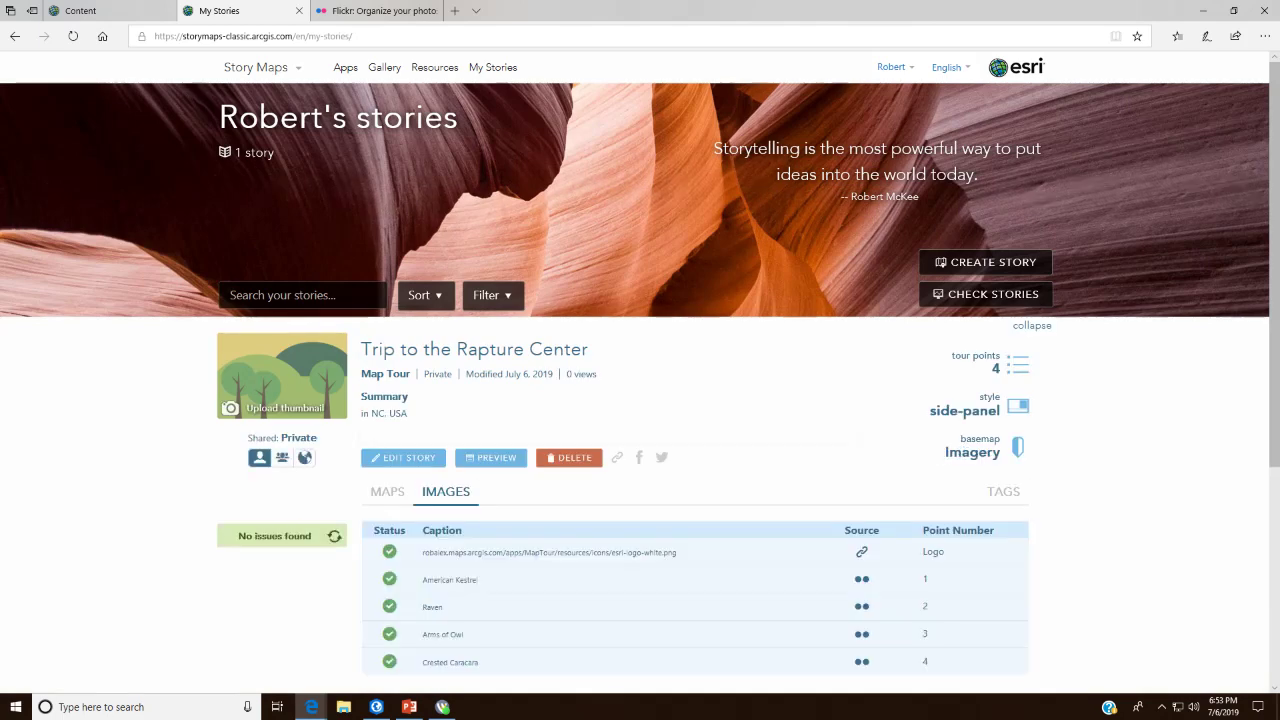
# Step: Open the Trip to the Rapture Center story for editing, and change its layout to Three Panel
pyautogui.click(403, 457)
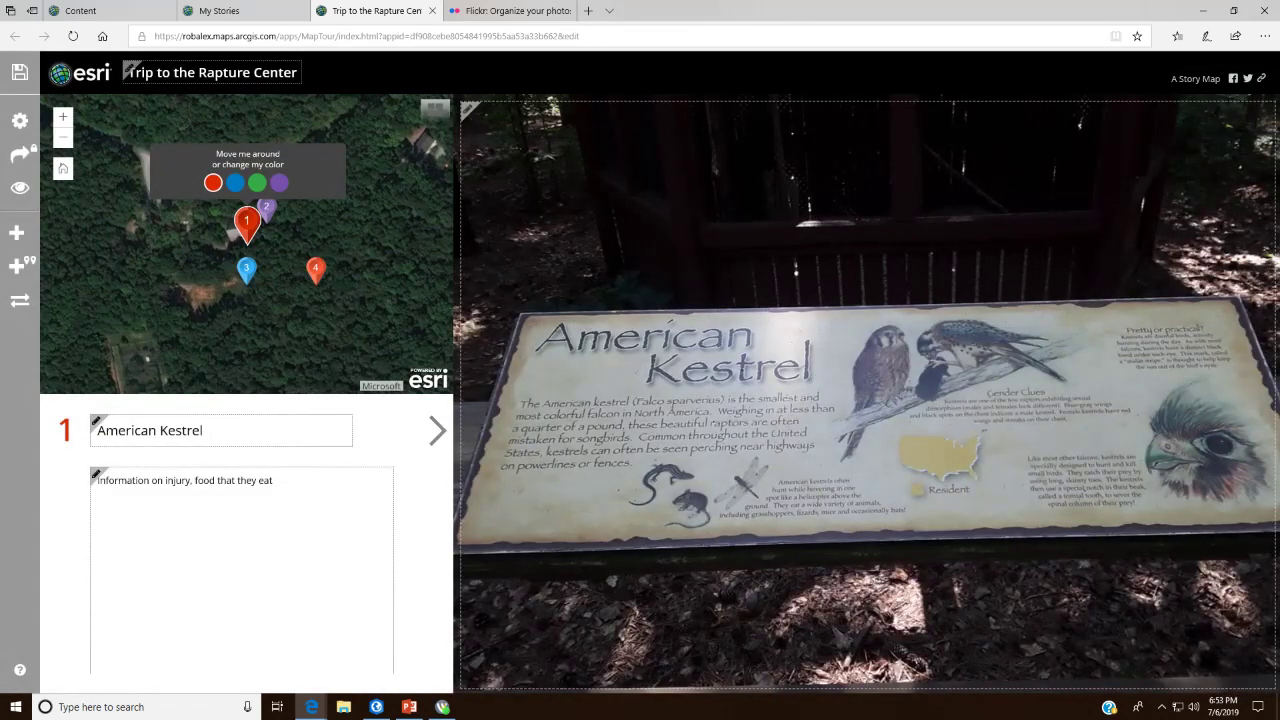
pyautogui.click(20, 121)
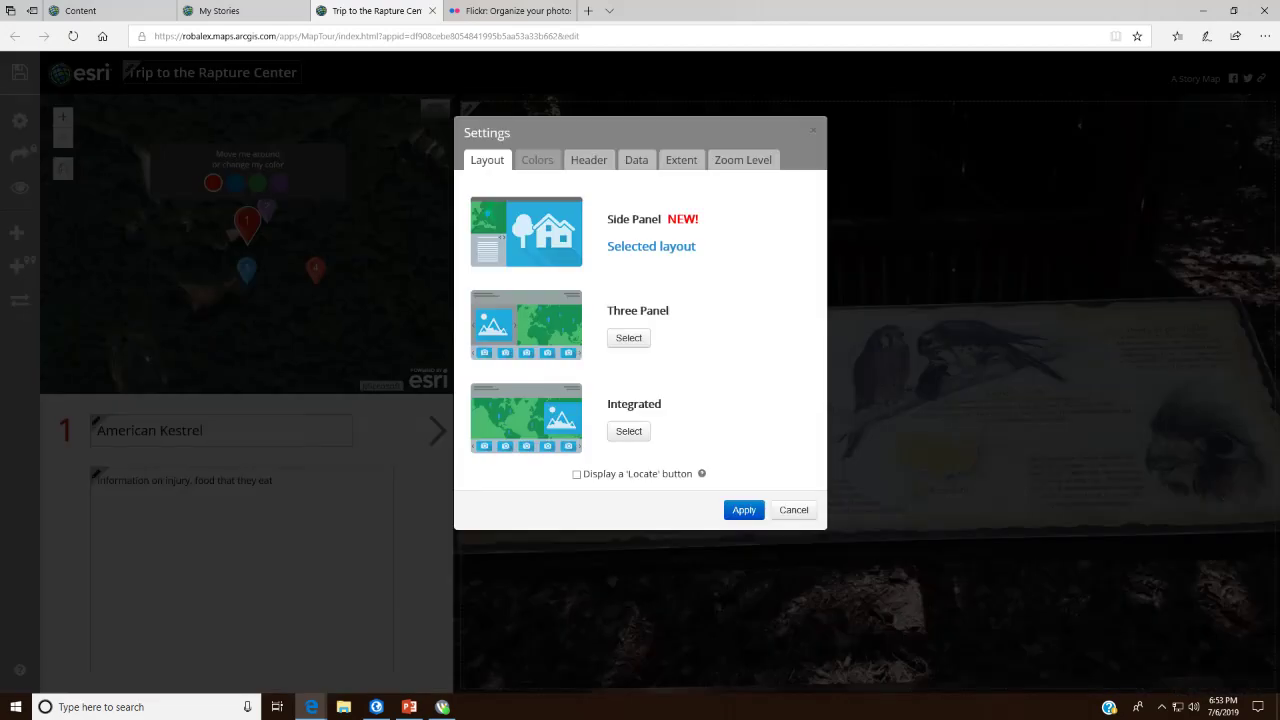
pyautogui.click(628, 337)
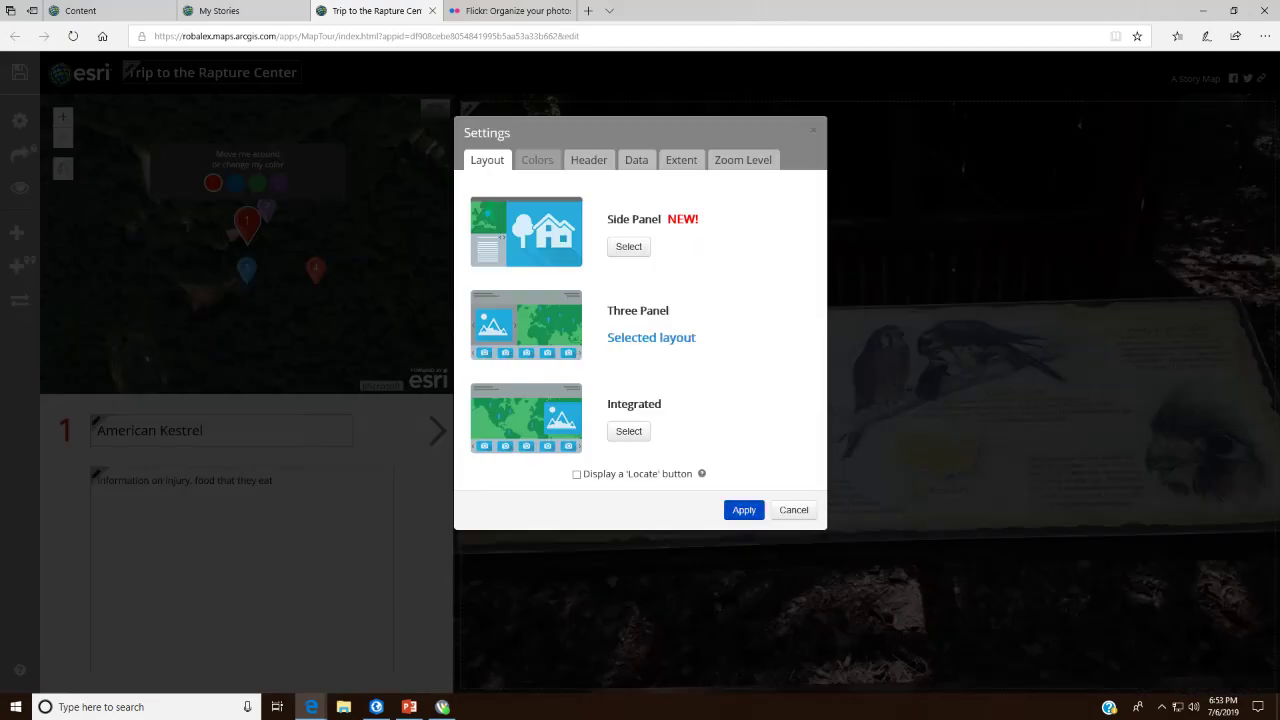
pyautogui.click(743, 510)
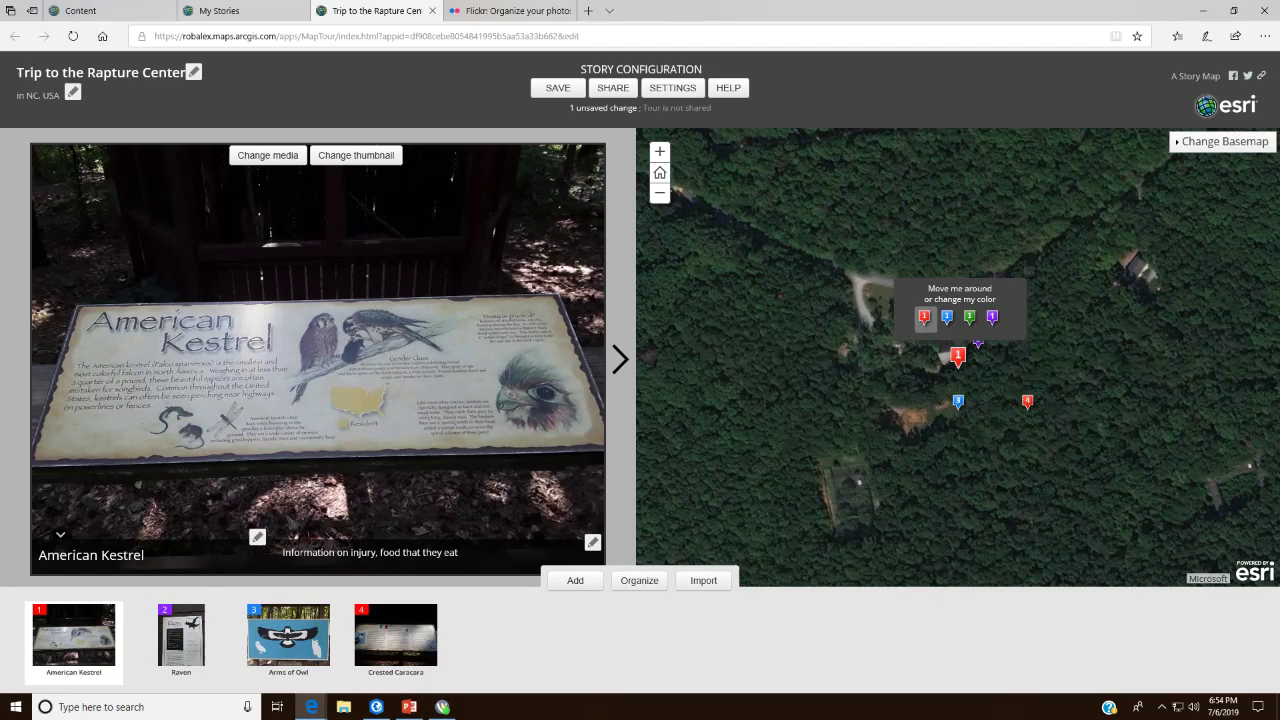
# Step: Try the Light Gray Canvas, Topographic, Streets and Terrain with Labels basemaps on the tour map
pyautogui.click(1222, 141)
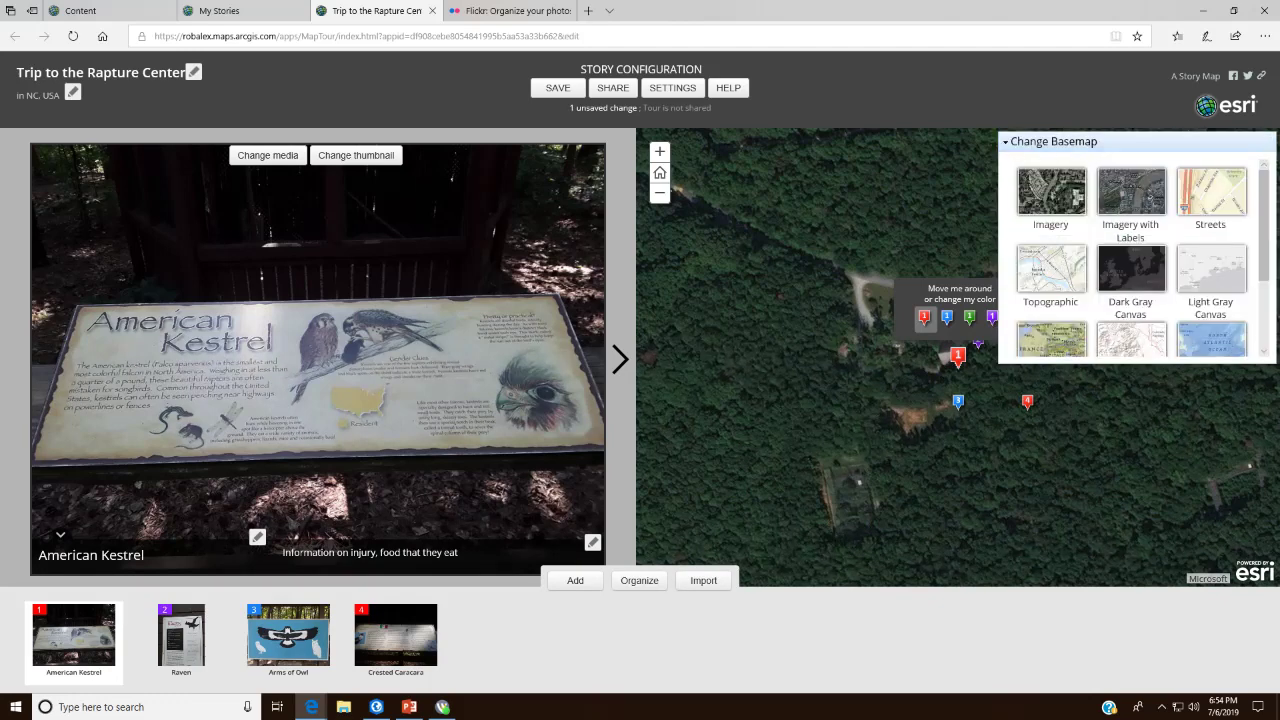
pyautogui.click(1211, 269)
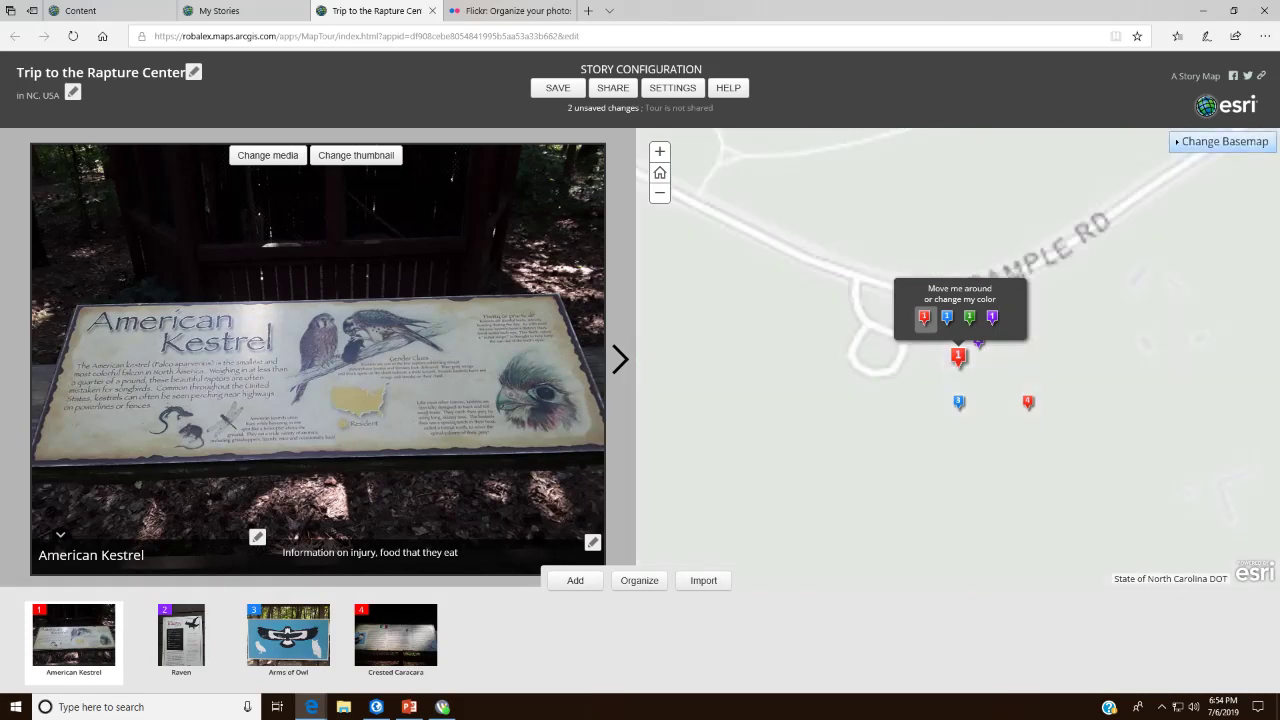
pyautogui.click(1222, 141)
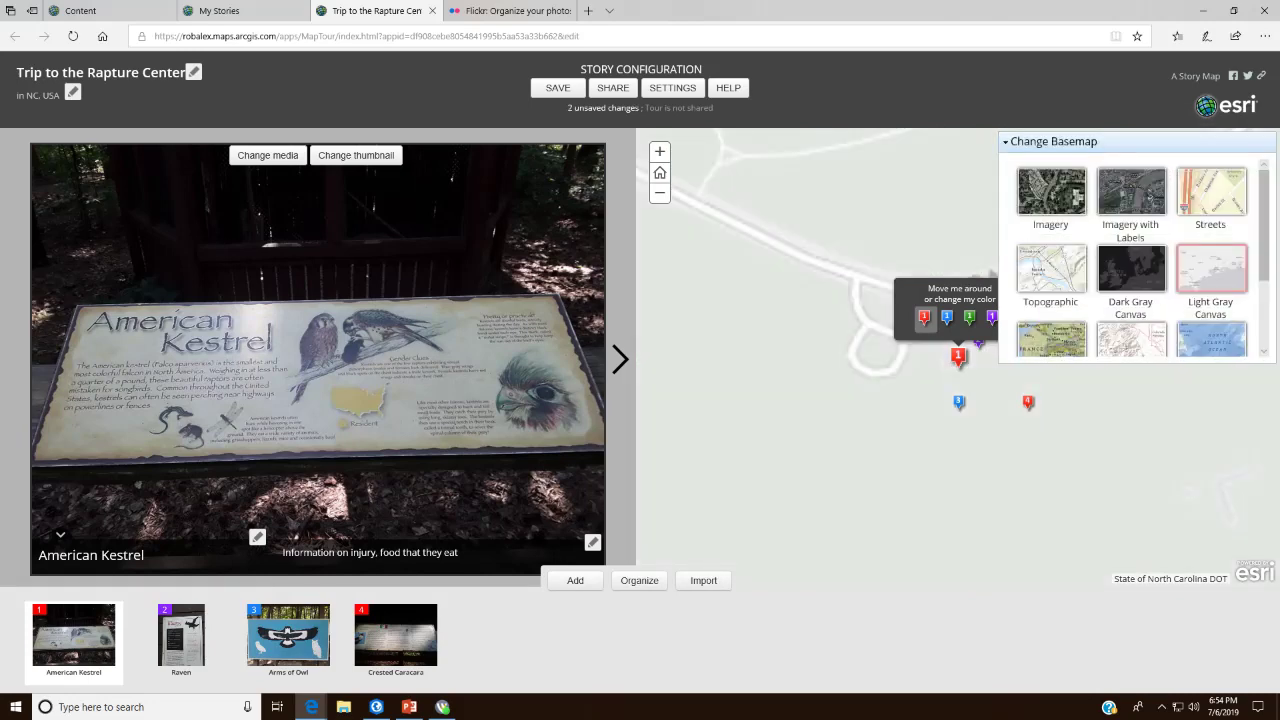
pyautogui.click(1050, 268)
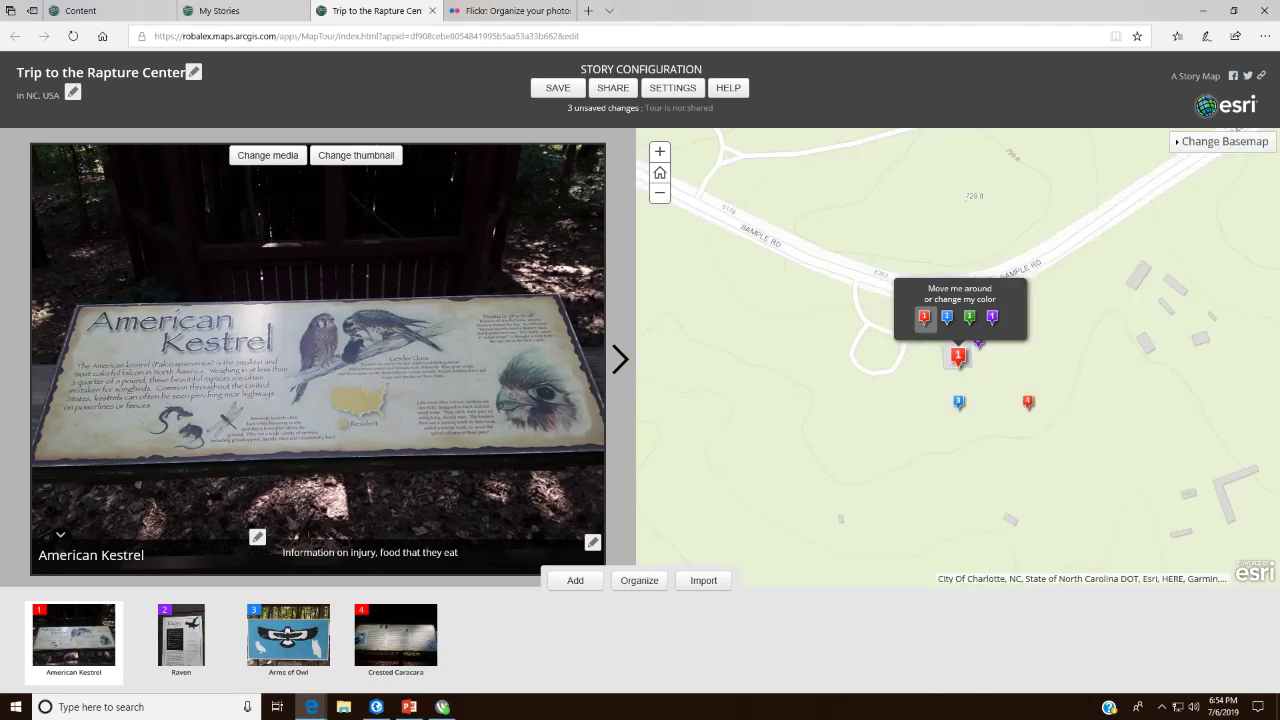
pyautogui.click(1236, 133)
pyautogui.click(1211, 192)
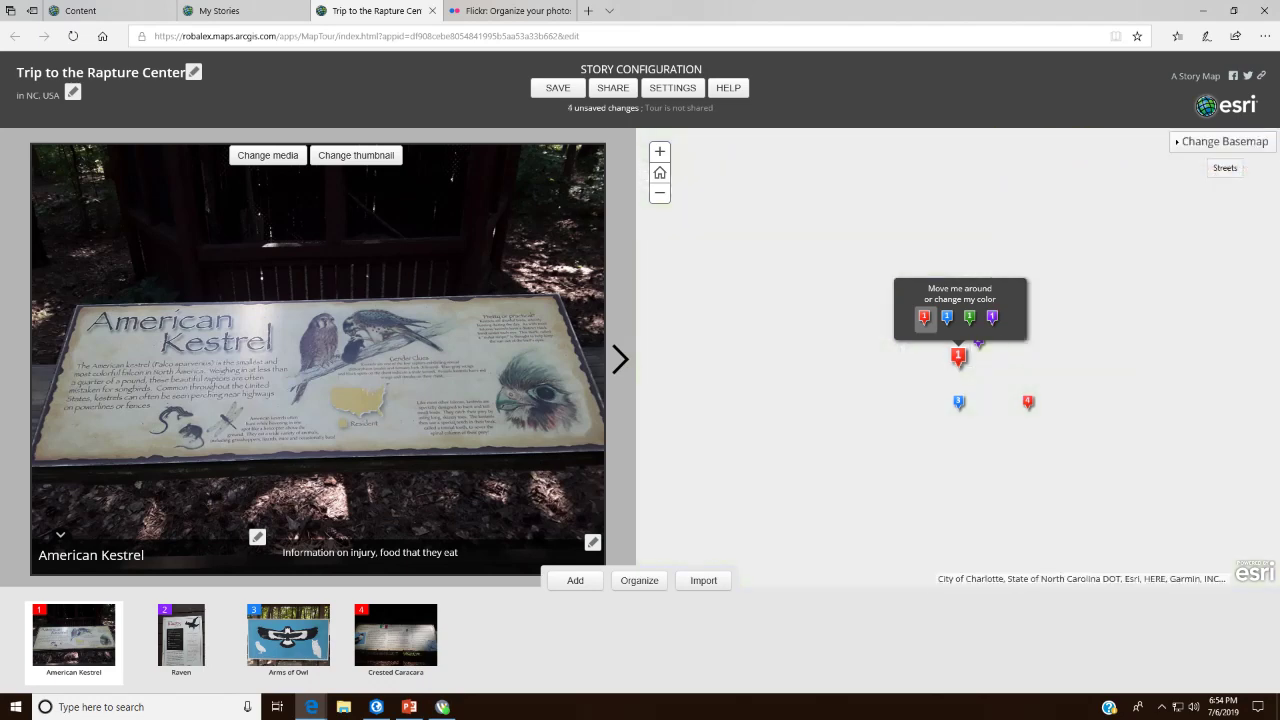
pyautogui.click(1225, 141)
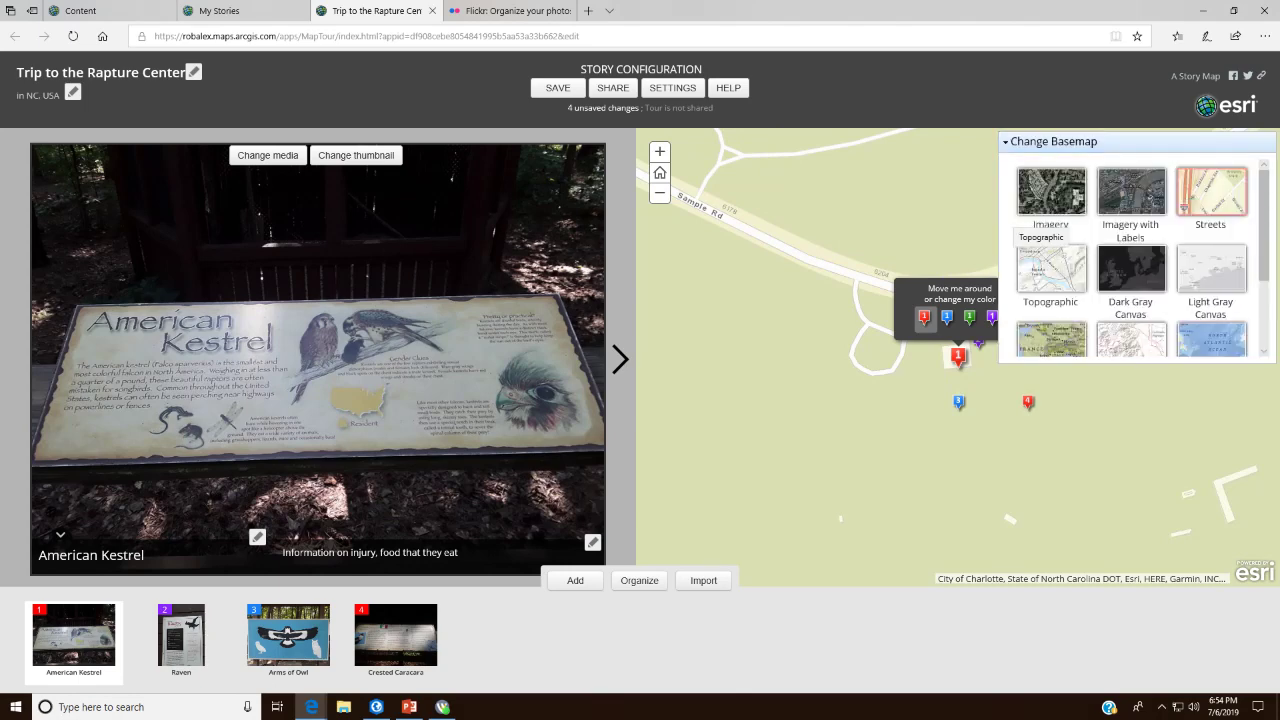
pyautogui.click(1128, 338)
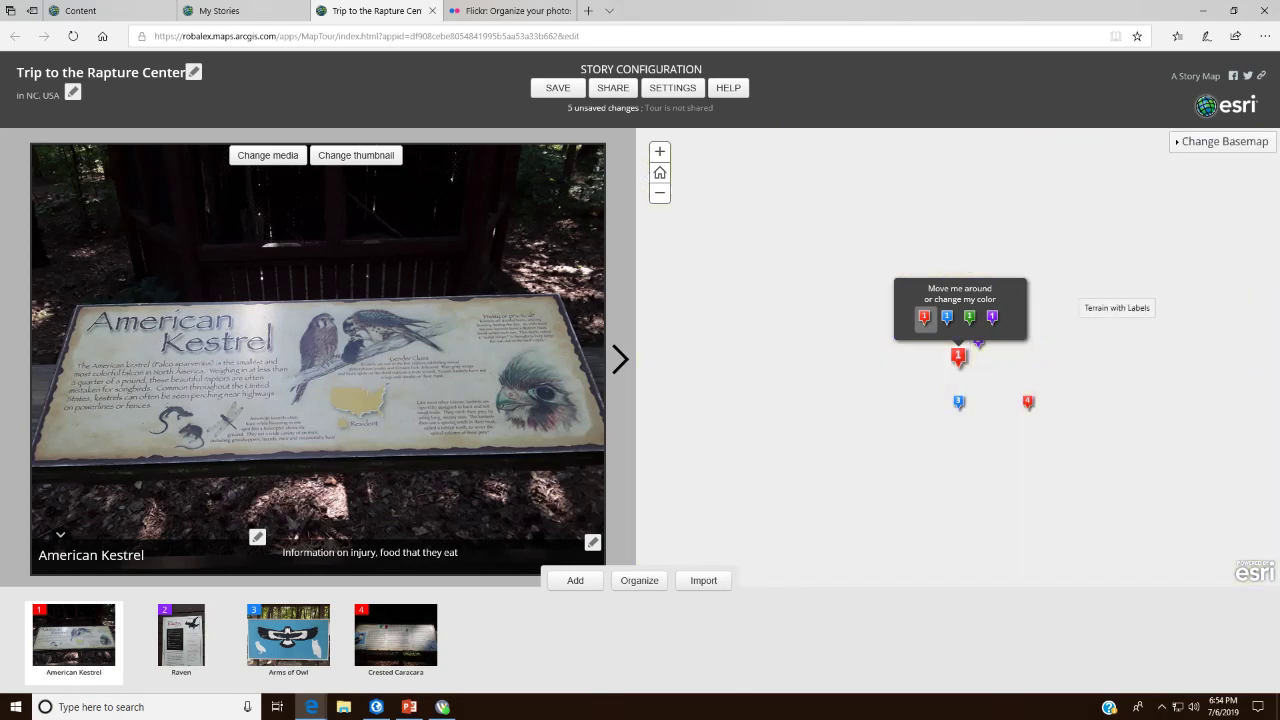
# Step: Set the tour map's basemap to Topographic
pyautogui.click(1225, 141)
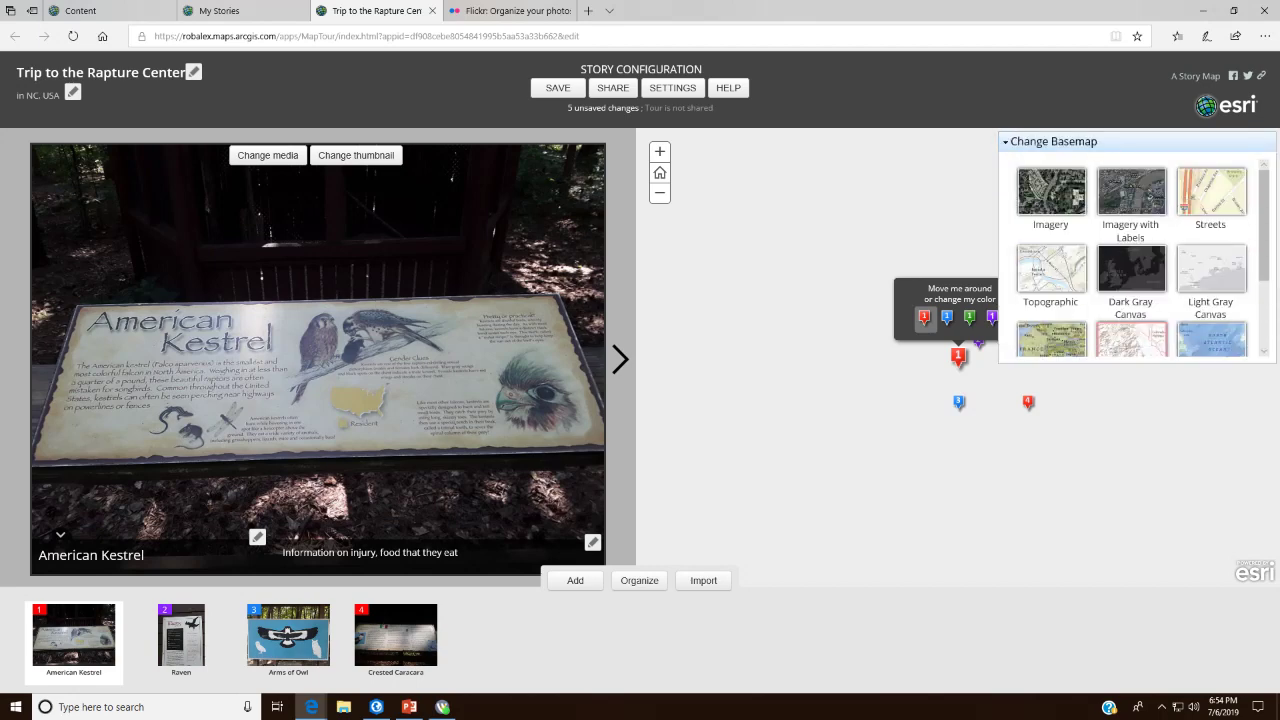
pyautogui.scroll(-1, 1140, 258)
pyautogui.click(1131, 316)
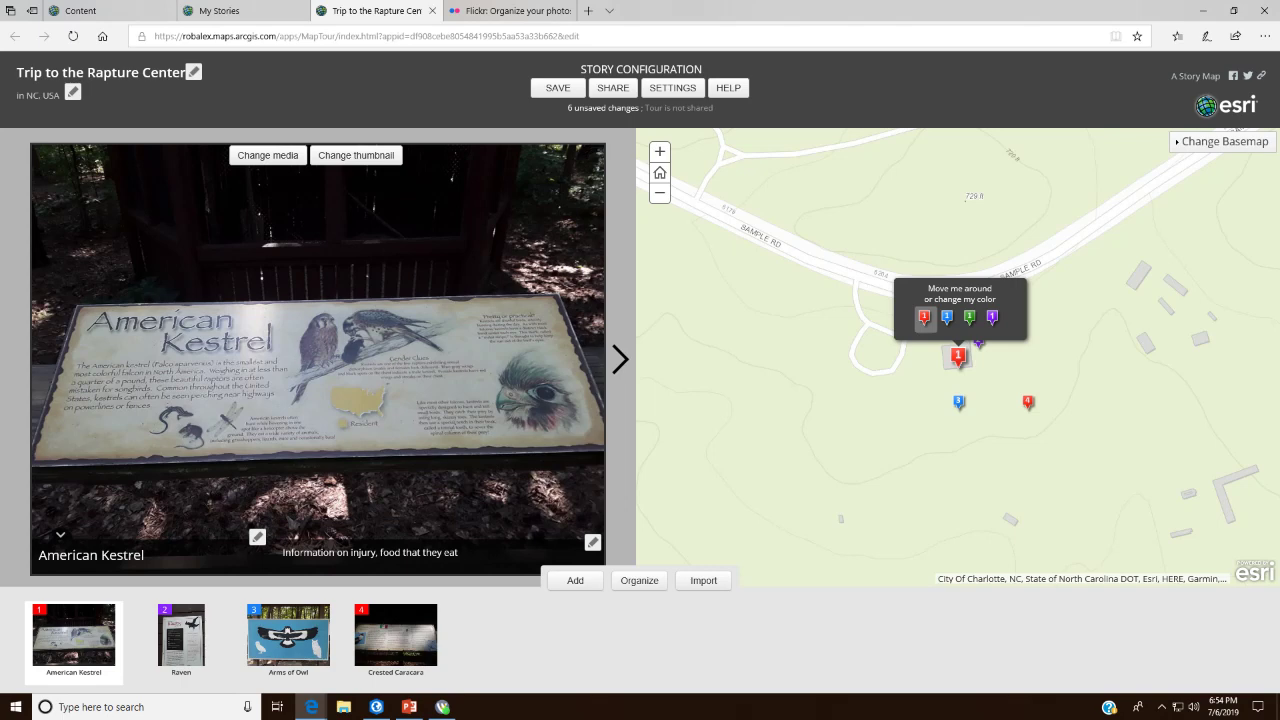
# Step: Check the story's layout settings without applying anything, and save the story
pyautogui.click(672, 87)
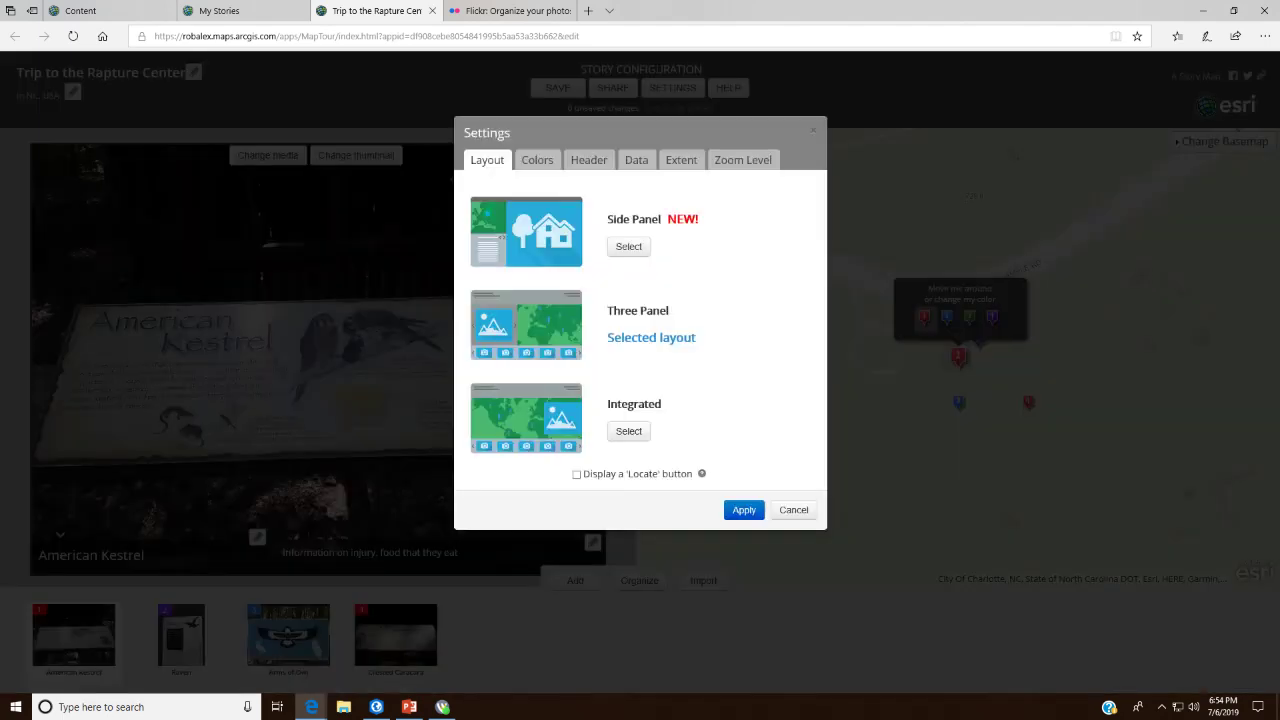
pyautogui.click(793, 510)
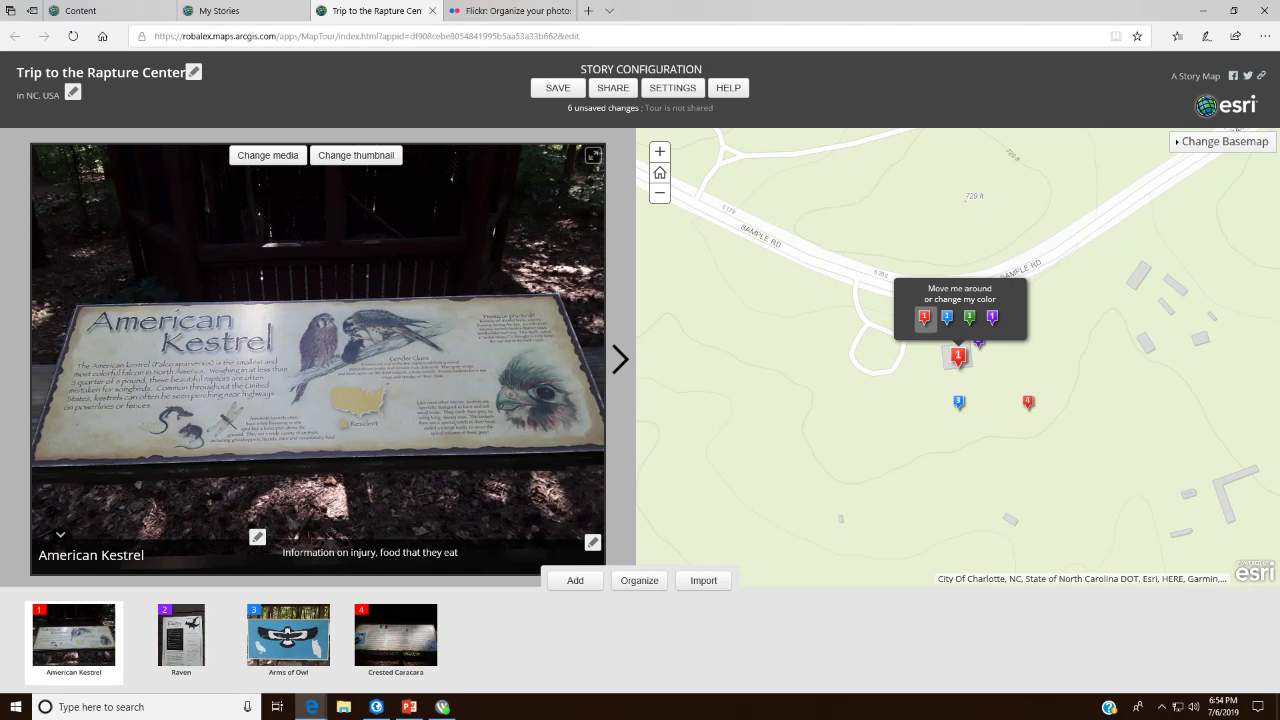
pyautogui.click(558, 87)
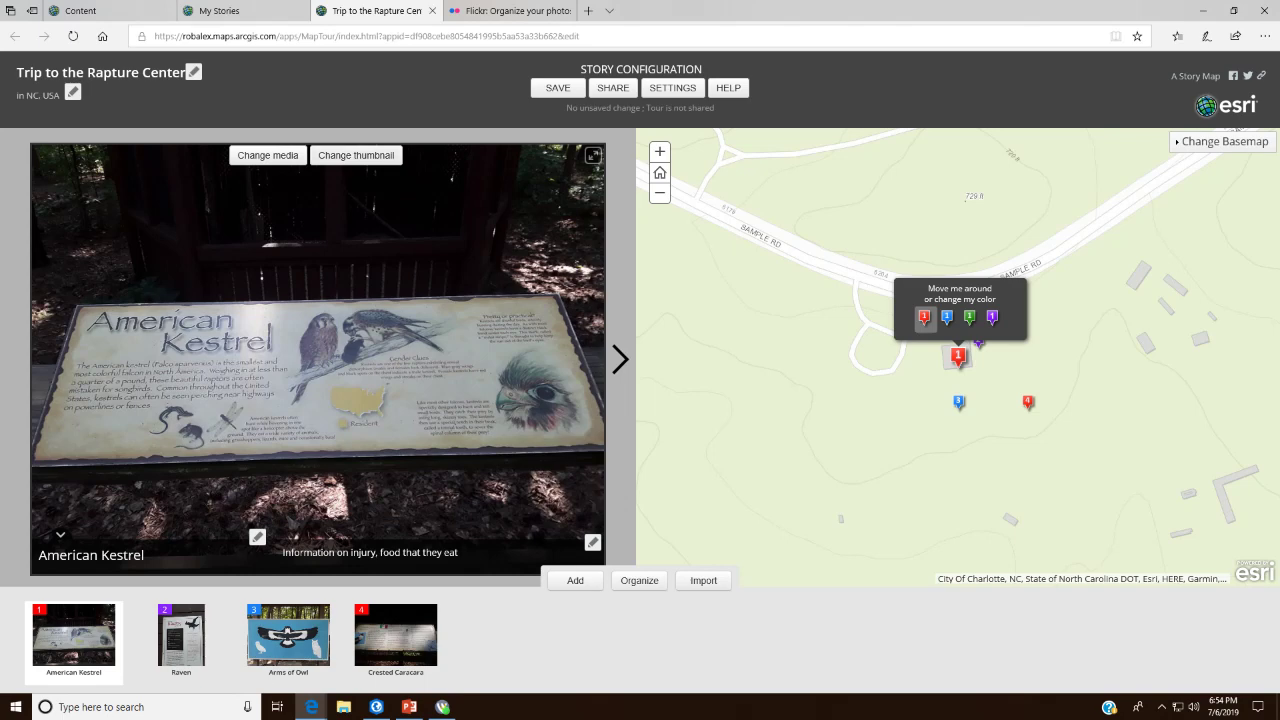
# Step: Look through the Introduction, Data and Tips sections of the Map Tour help, and close it
pyautogui.click(728, 87)
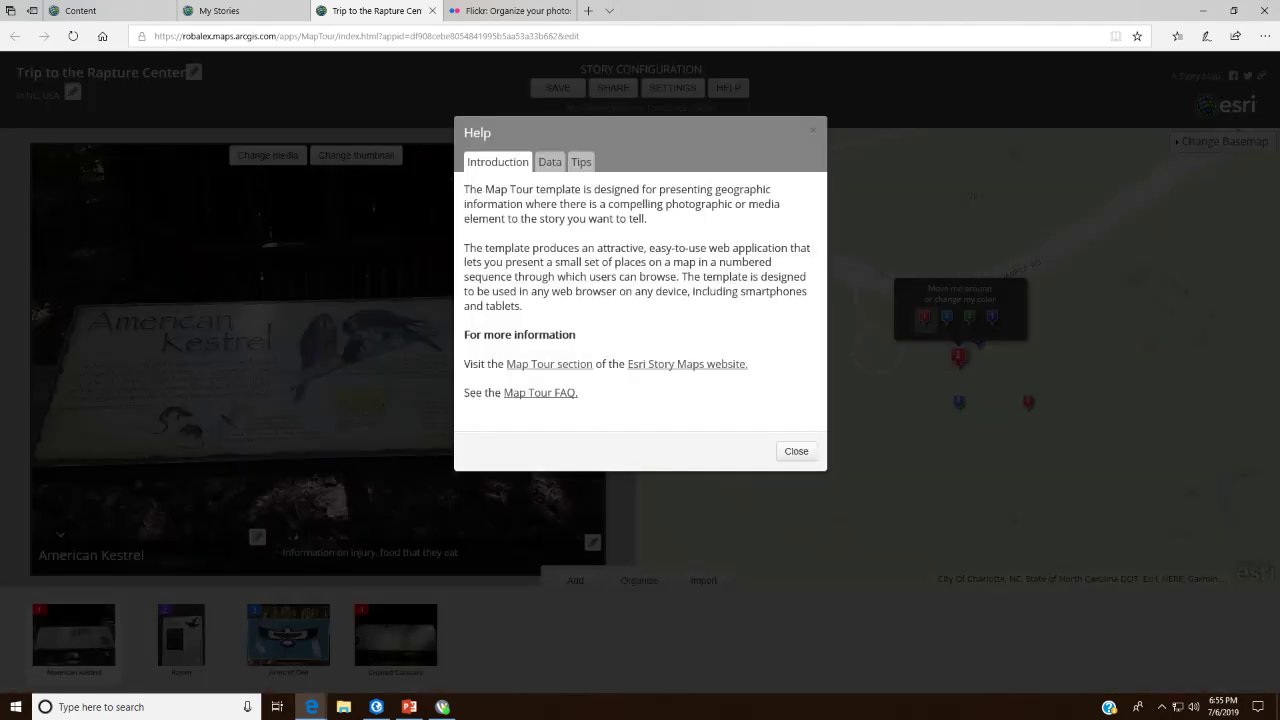
pyautogui.click(550, 162)
pyautogui.click(581, 162)
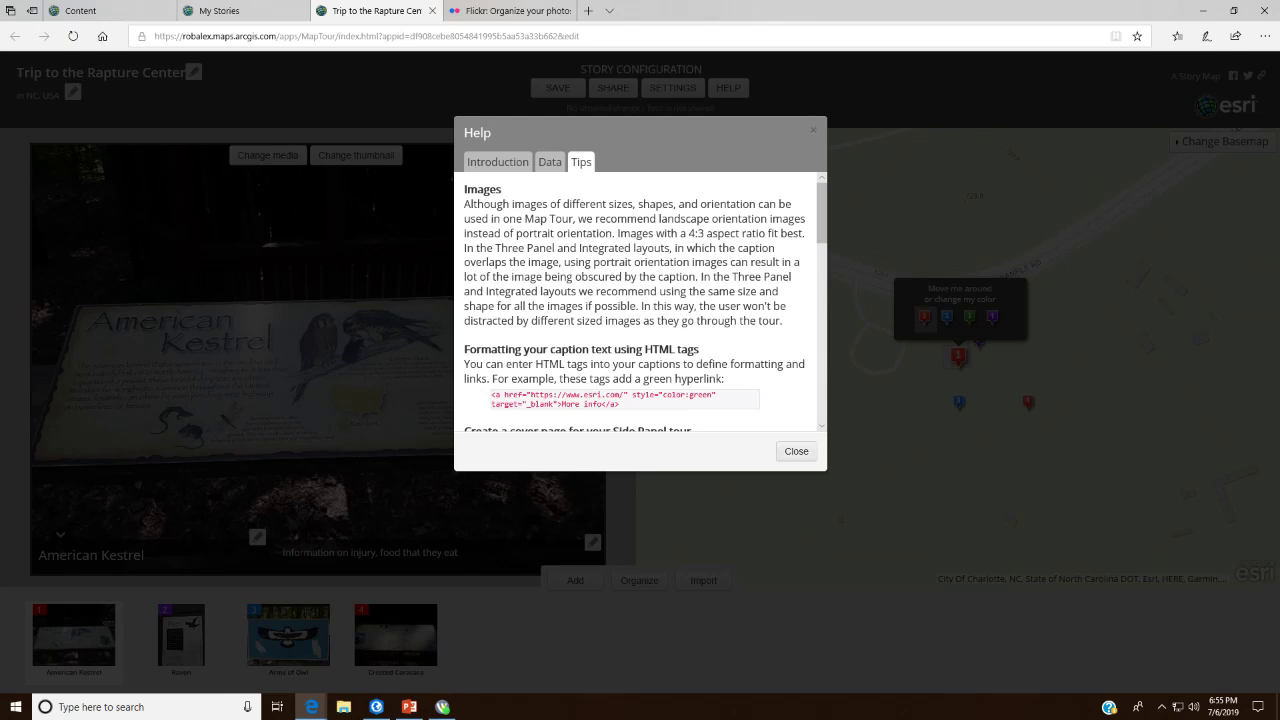
pyautogui.click(796, 451)
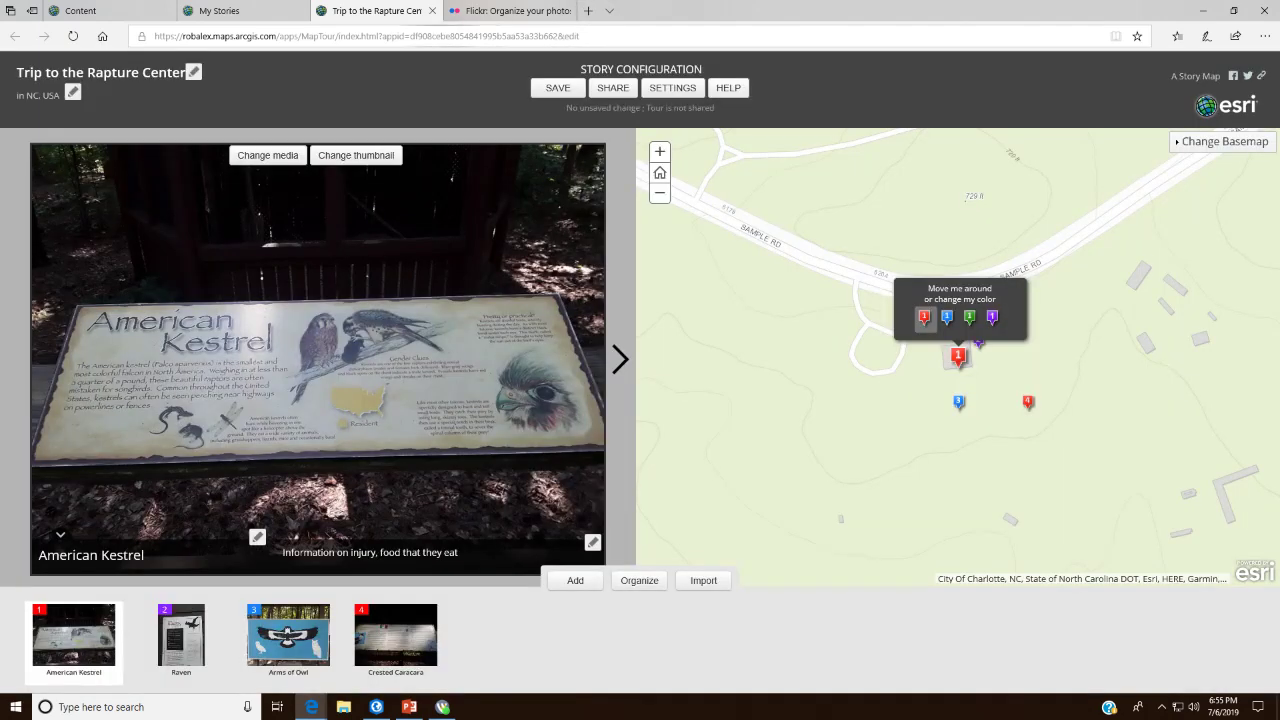
# Step: Preview the story from My Stories, go through the Raven, Arms of Owl and Crested Caracara points, and close the preview
pyautogui.hotkey('ctrl', 'shift', 'Tab')
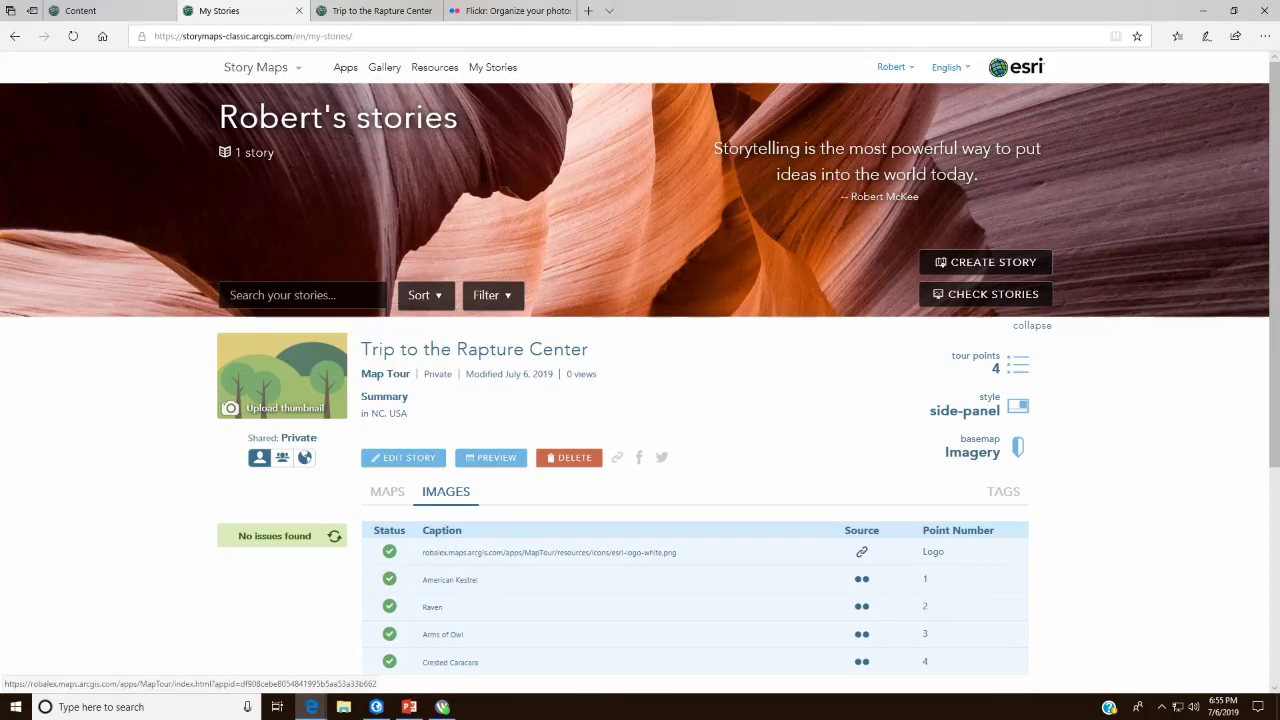
pyautogui.click(490, 457)
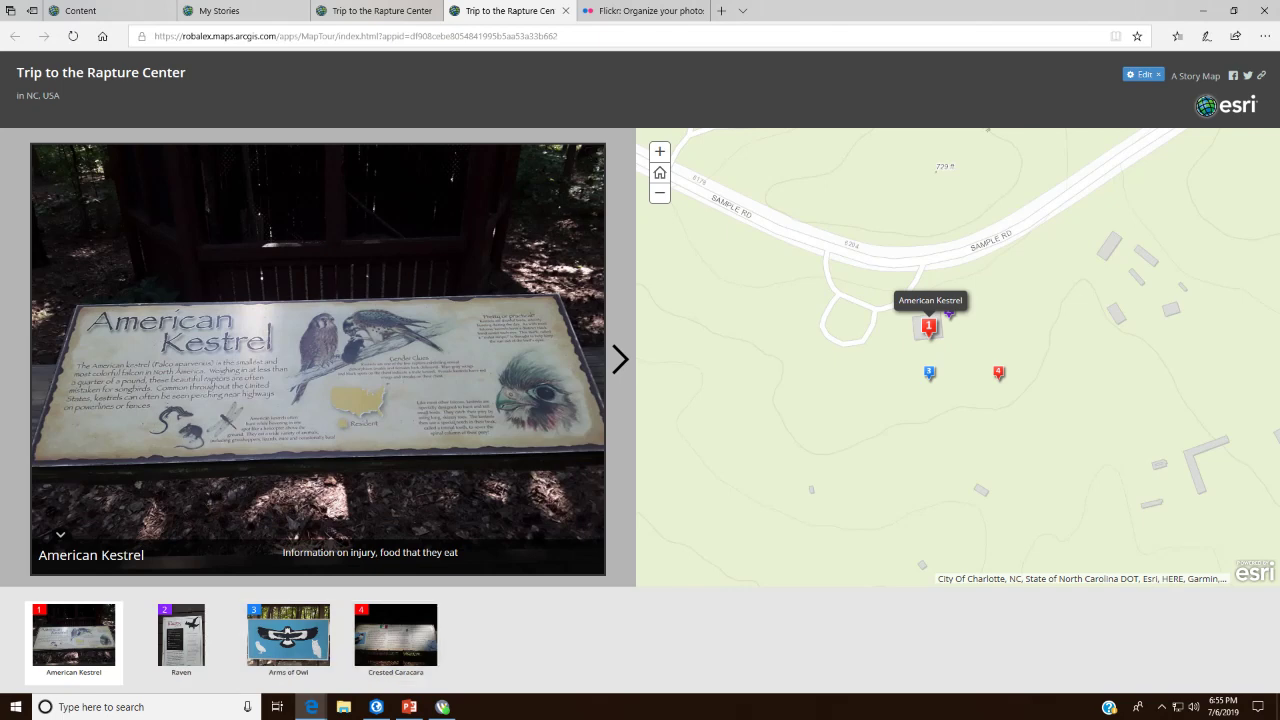
pyautogui.press('Right')
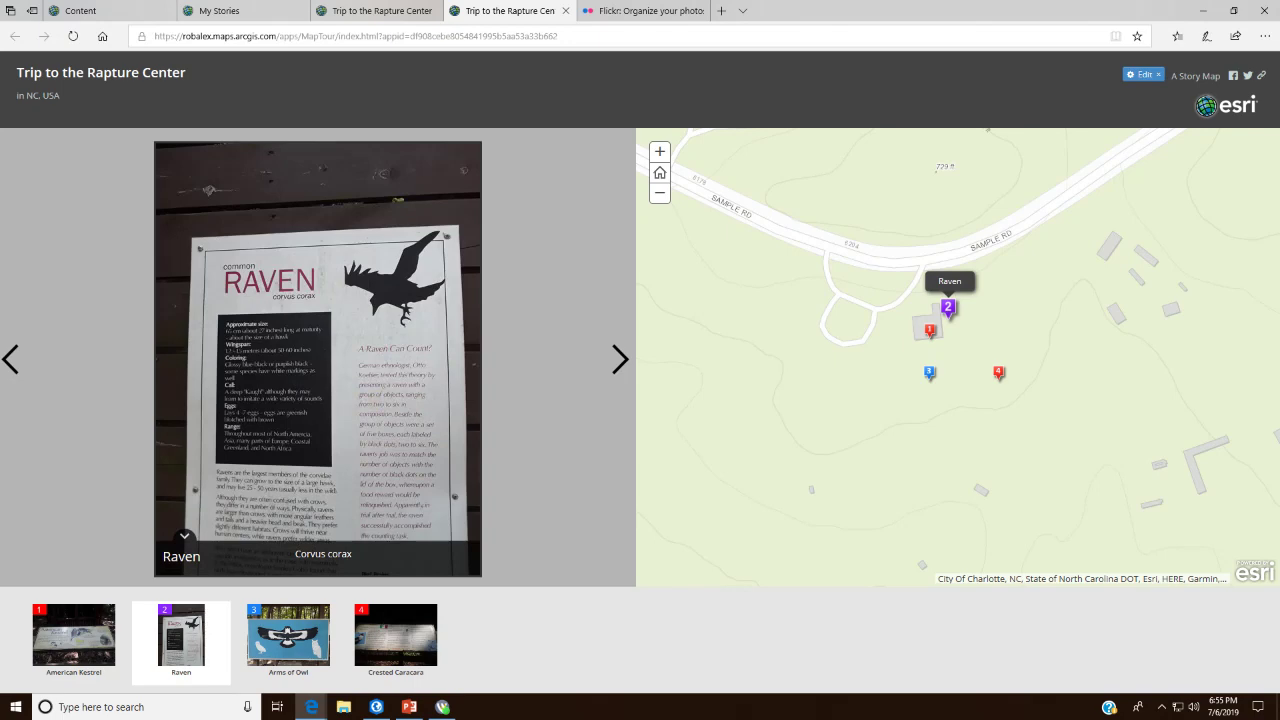
pyautogui.press('Right')
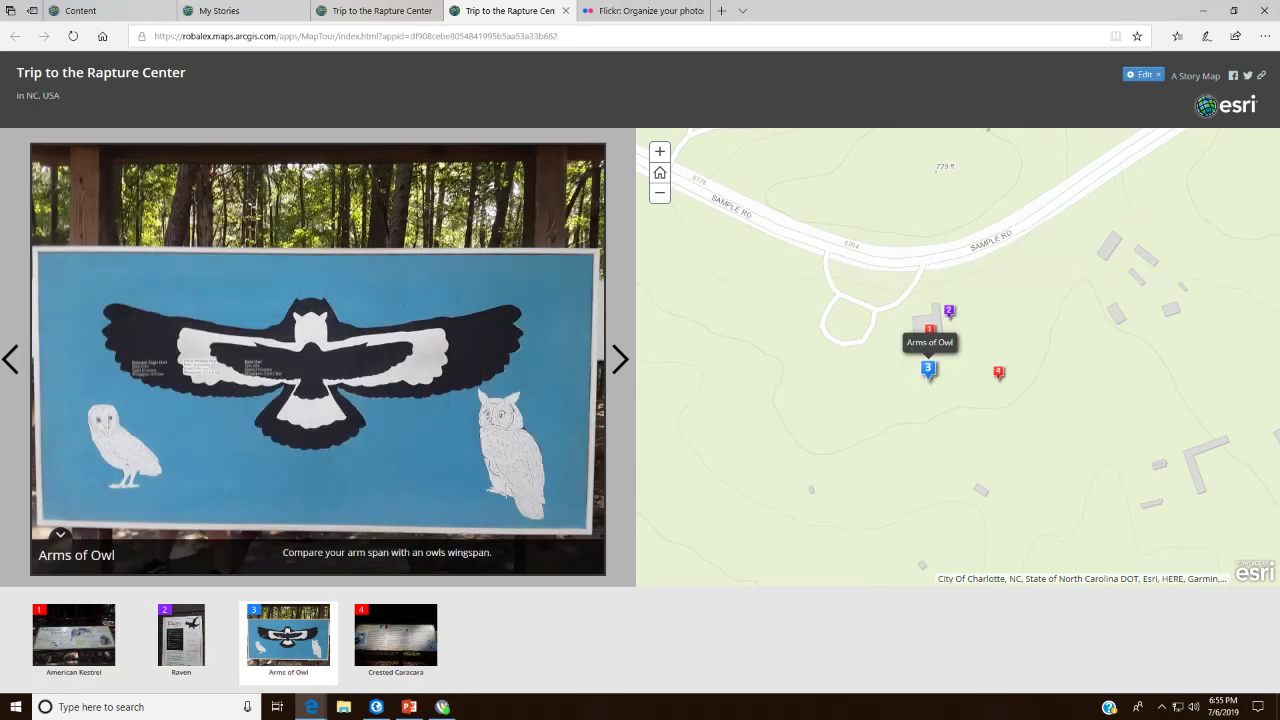
pyautogui.press('Right')
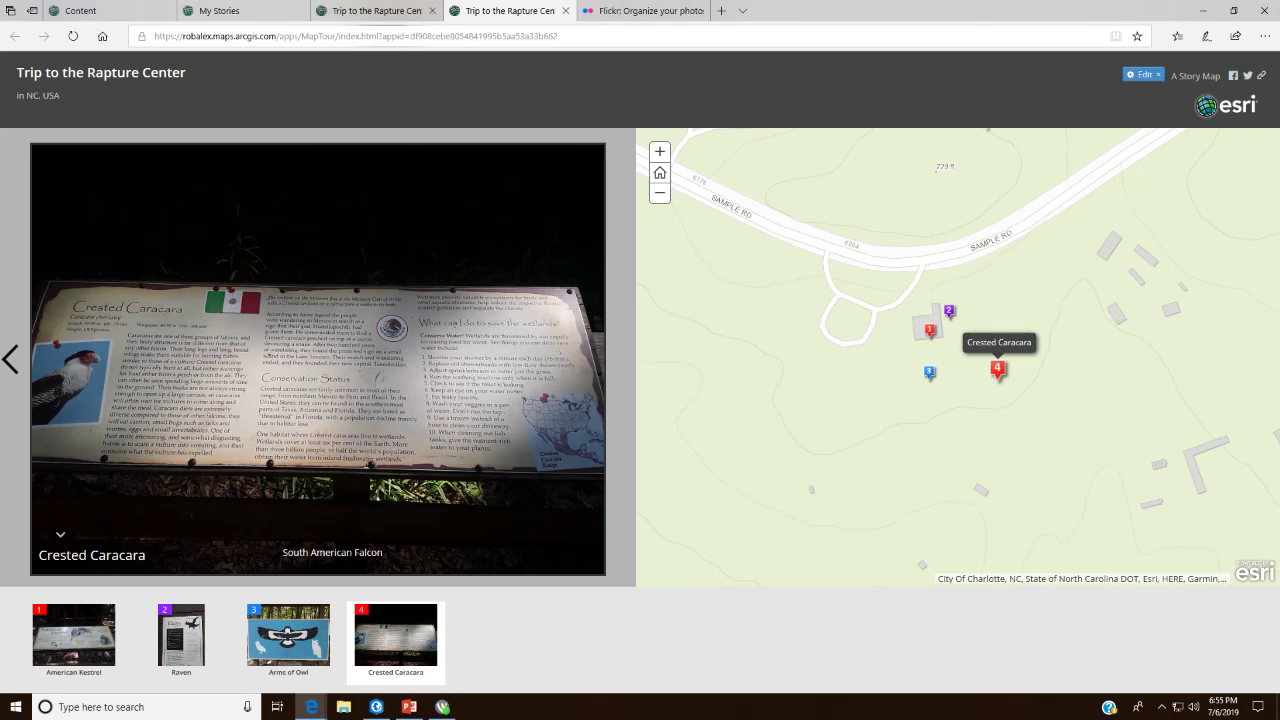
pyautogui.click(565, 10)
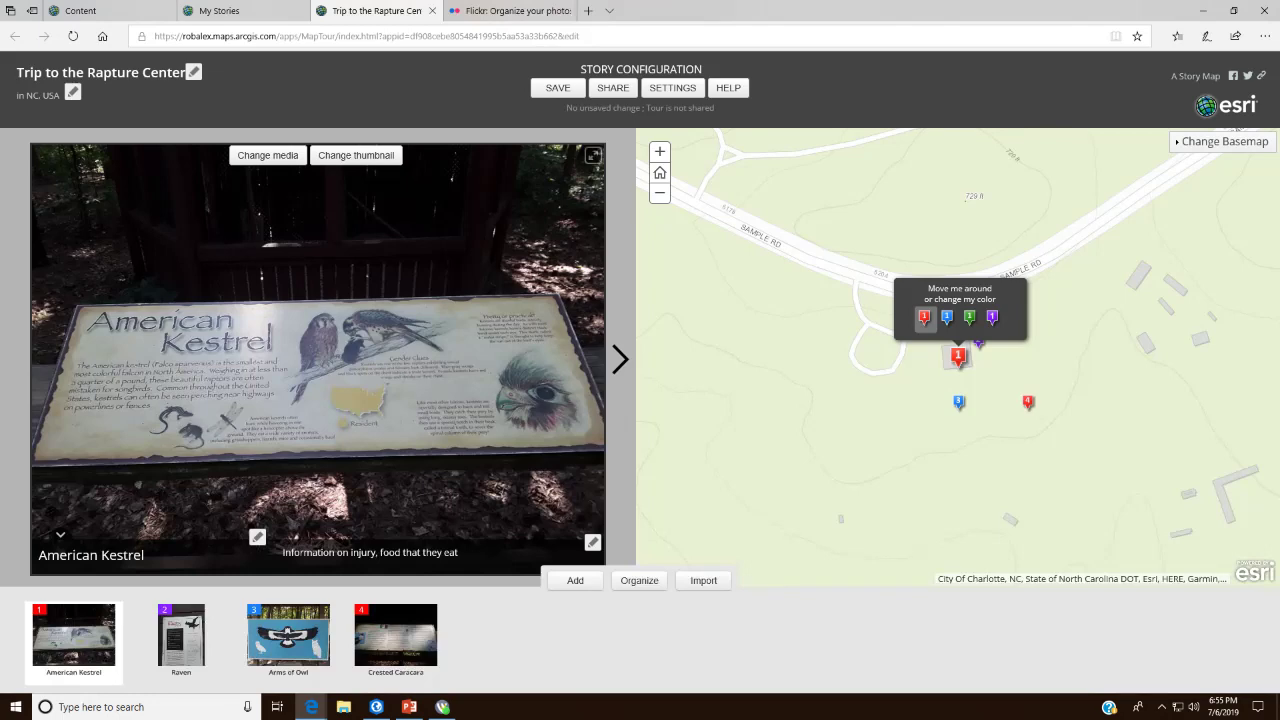
# Step: Change the story's layout to Integrated and save the story
pyautogui.click(690, 87)
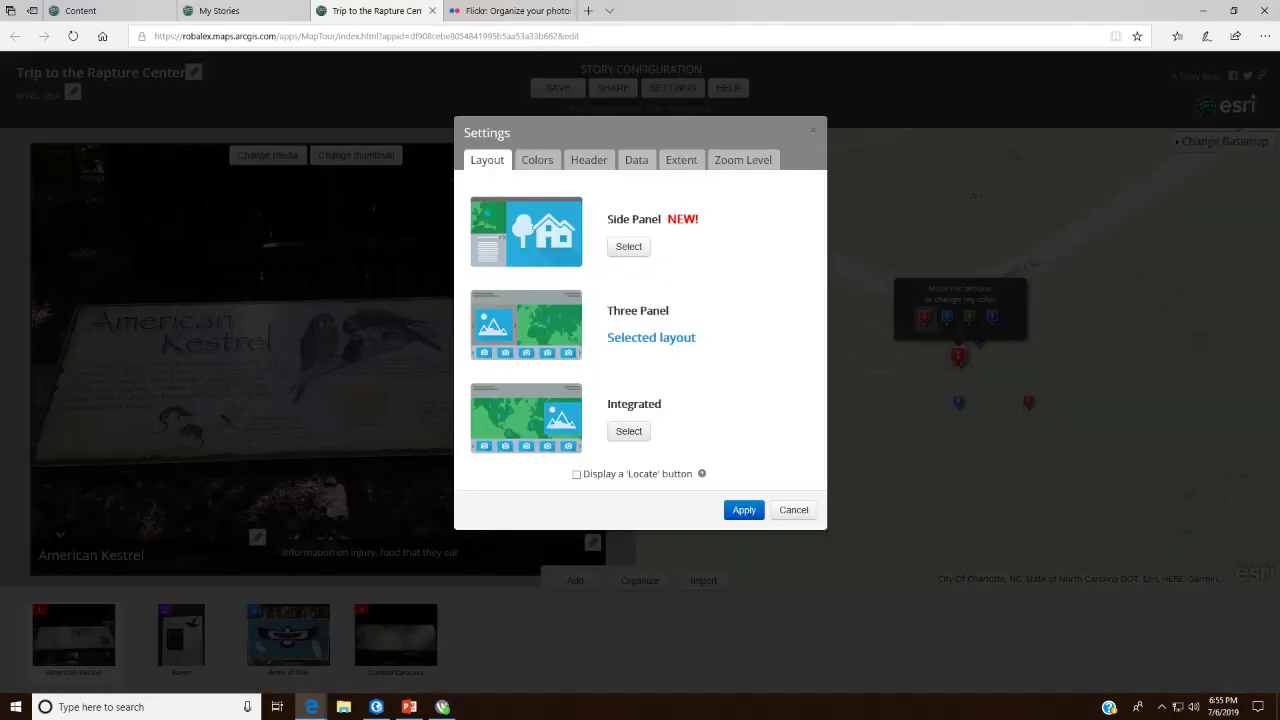
pyautogui.click(628, 431)
pyautogui.click(743, 510)
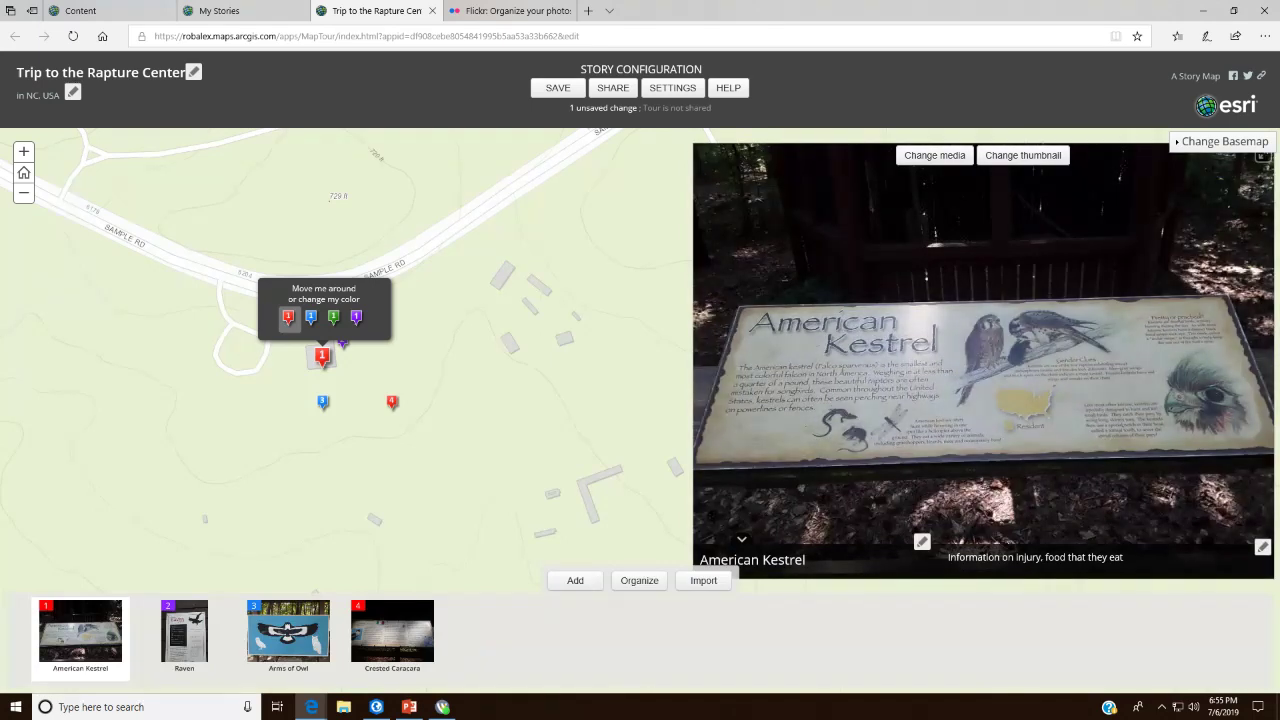
pyautogui.click(558, 87)
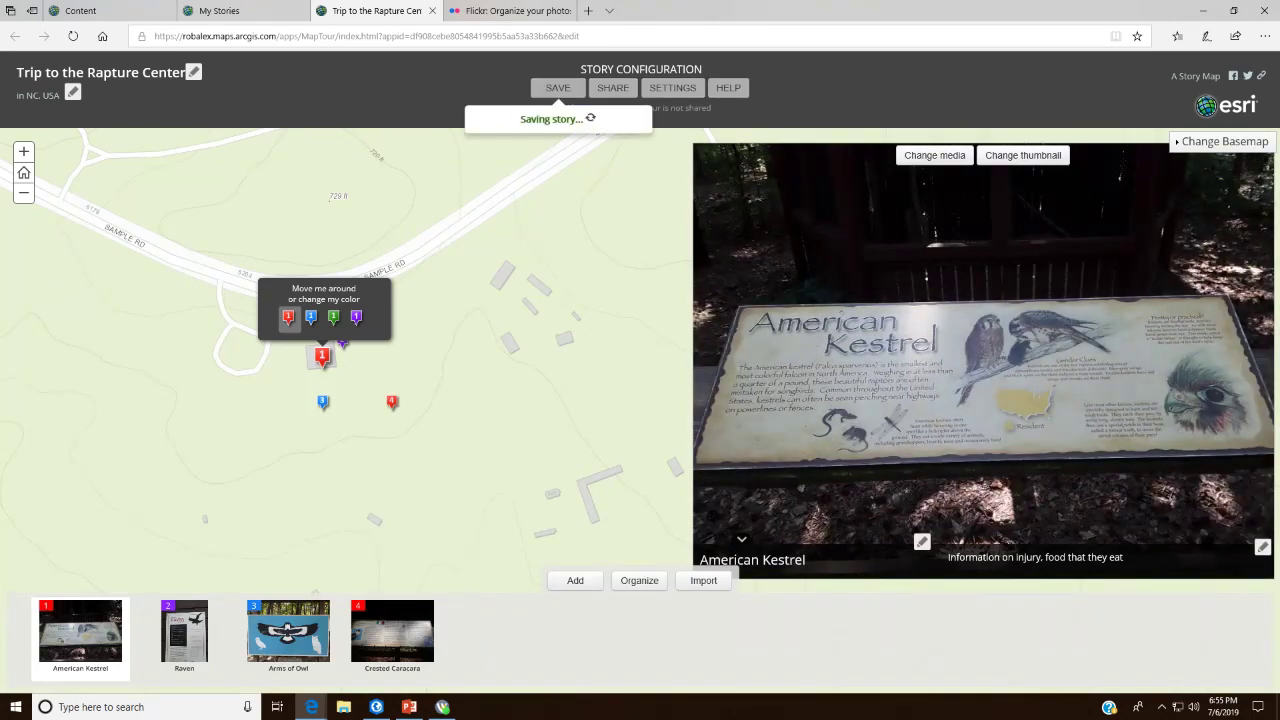
# Step: Preview the Integrated layout from My Stories, view the Arms of Owl point with its caption hidden and shown, and close the preview
pyautogui.click(225, 10)
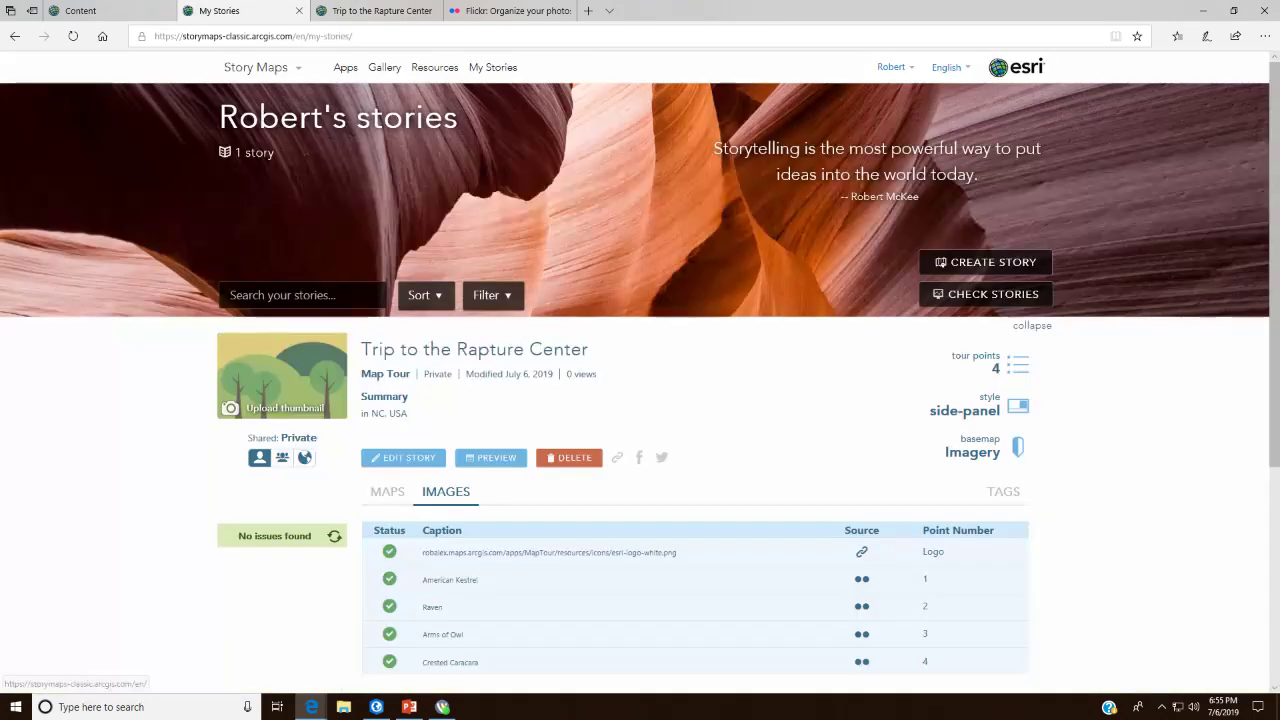
pyautogui.click(490, 457)
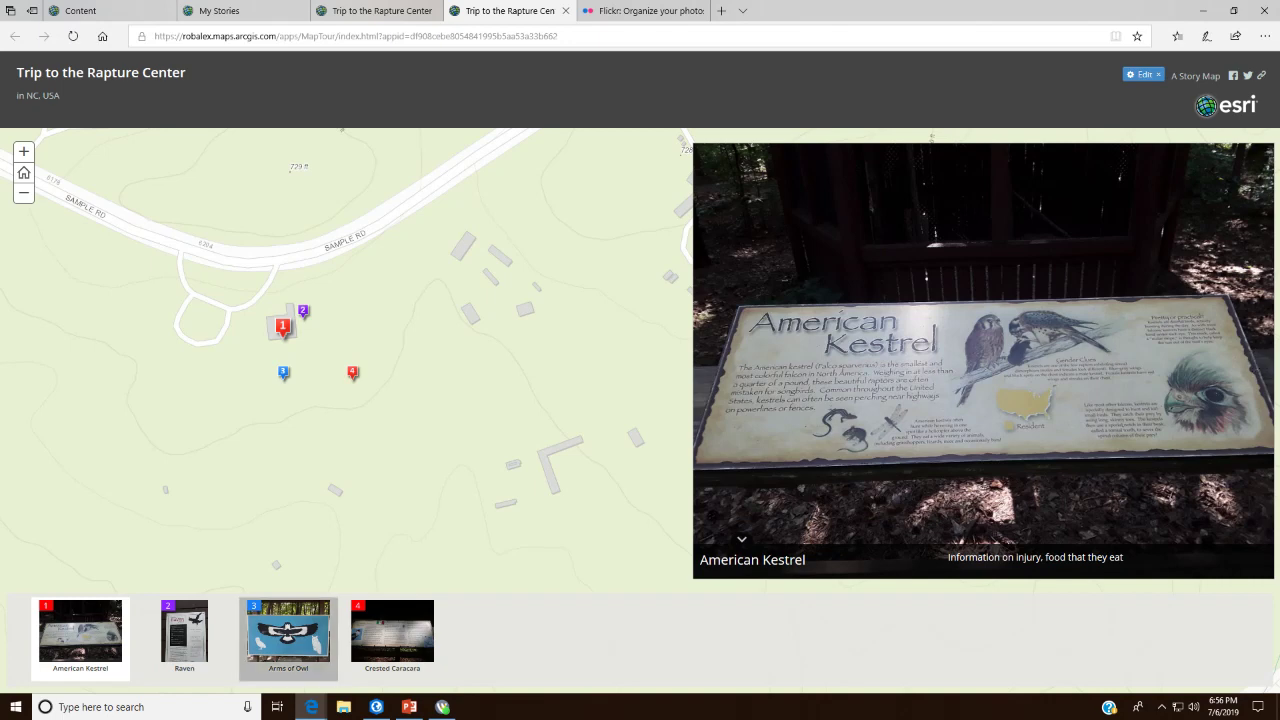
pyautogui.click(288, 630)
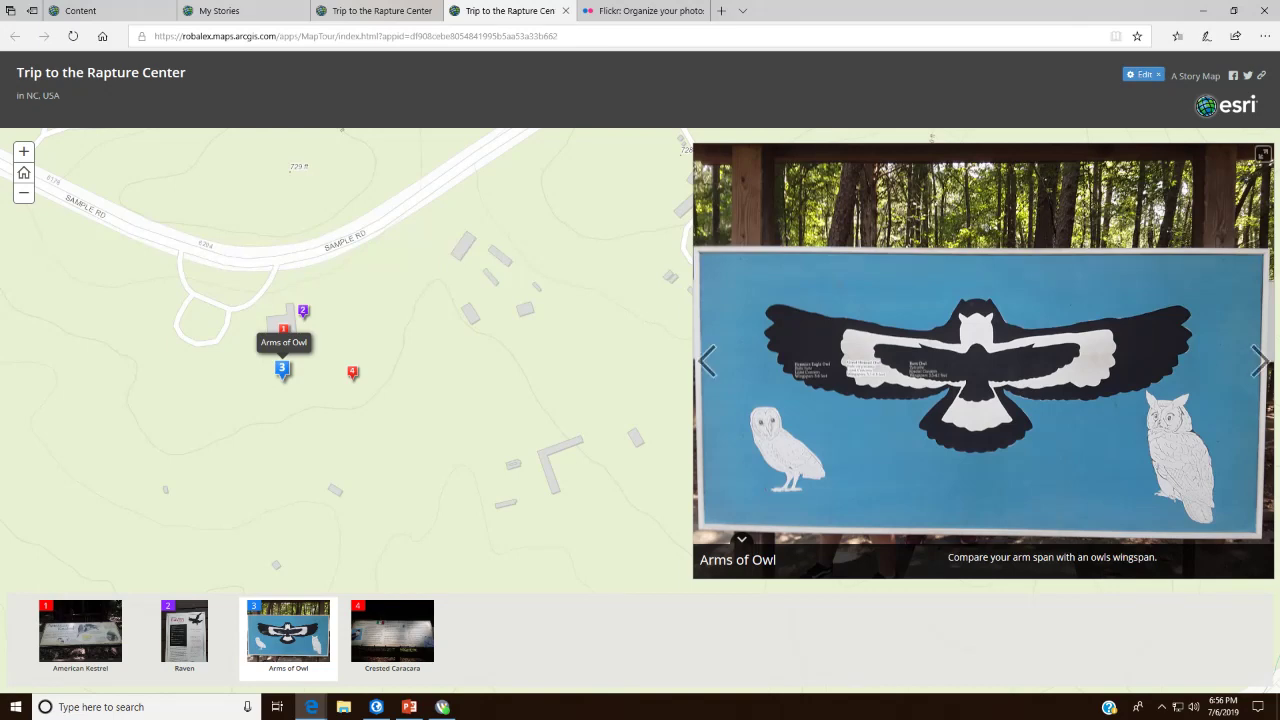
pyautogui.click(742, 540)
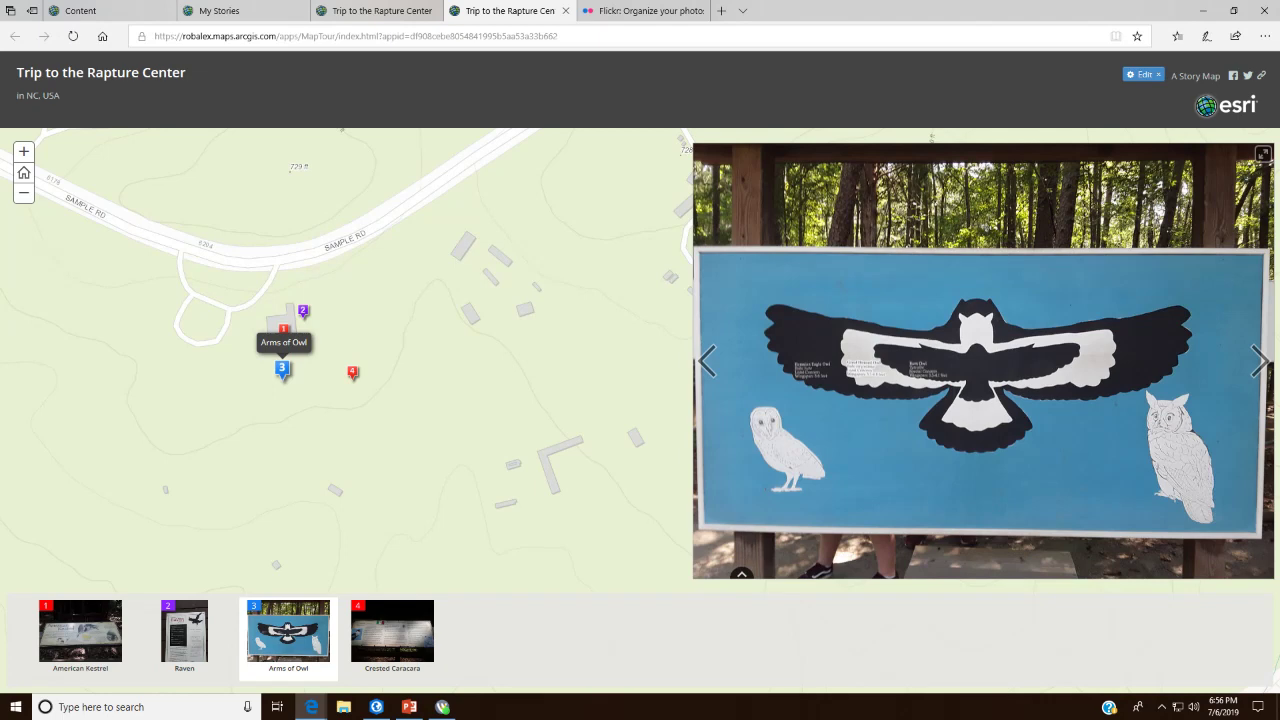
pyautogui.click(742, 574)
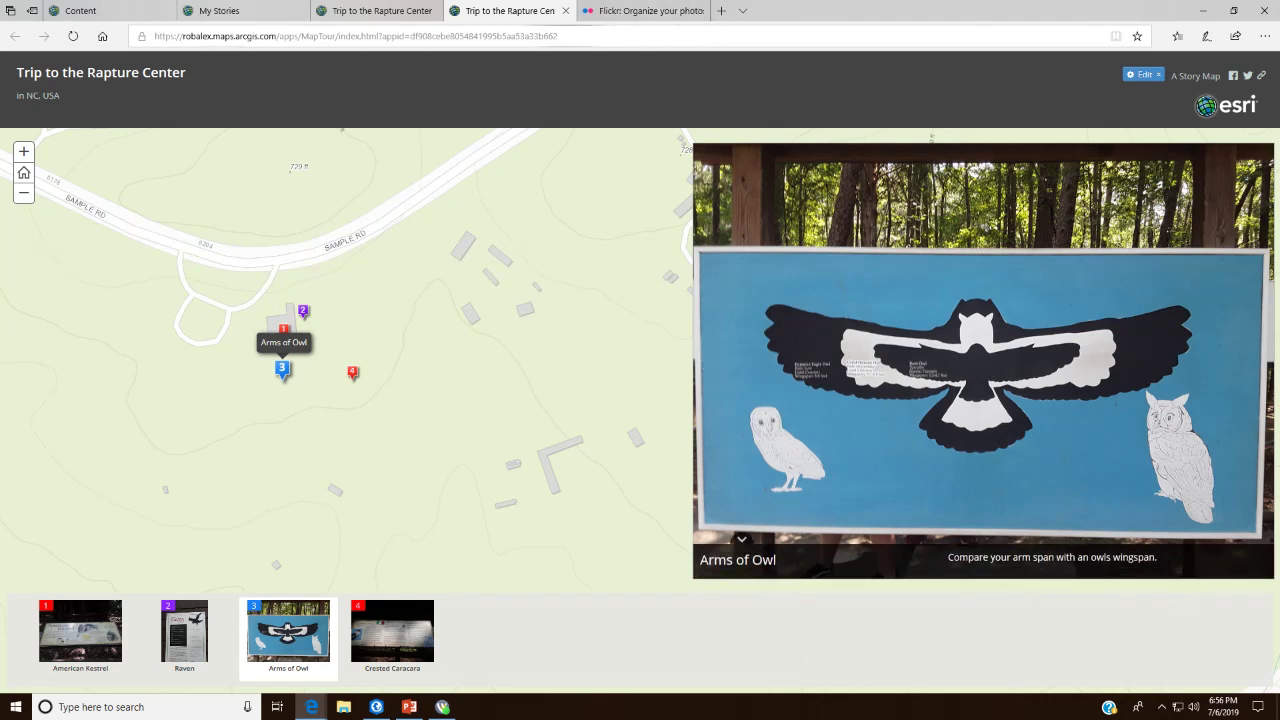
pyautogui.click(566, 11)
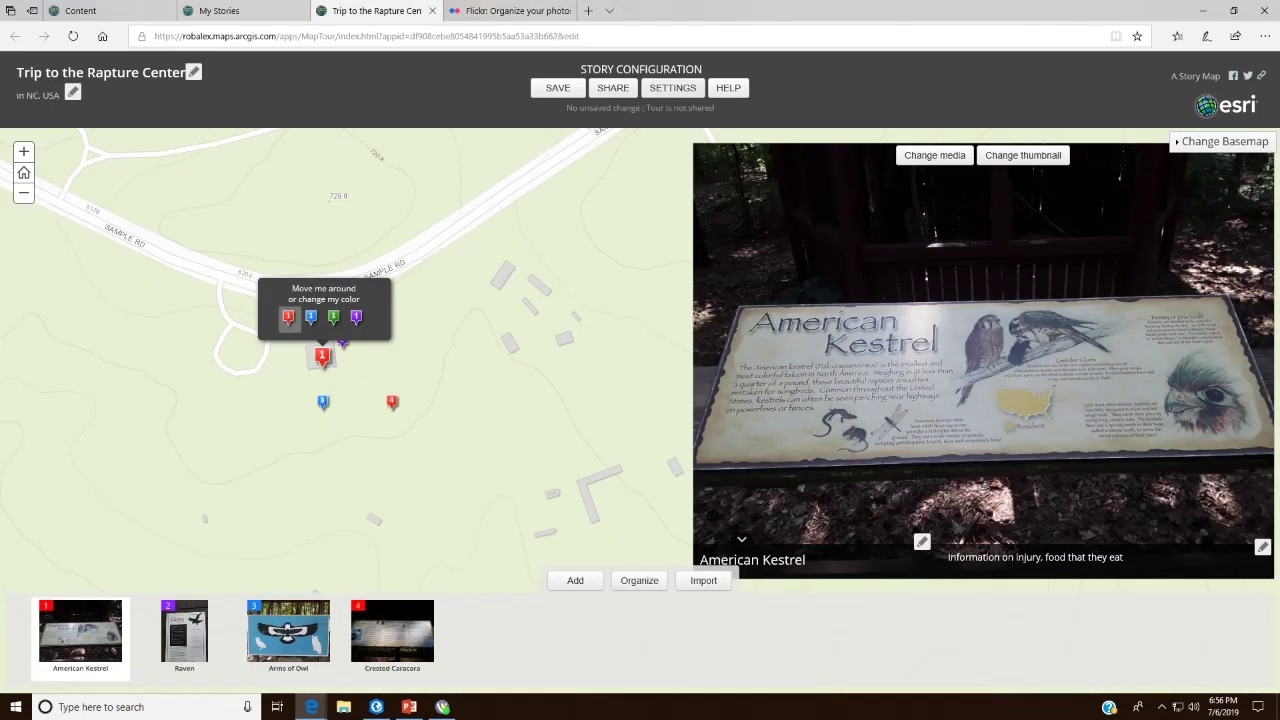
# Step: Change the story's layout to Side Panel and open a preview of the story
pyautogui.click(672, 88)
pyautogui.click(629, 244)
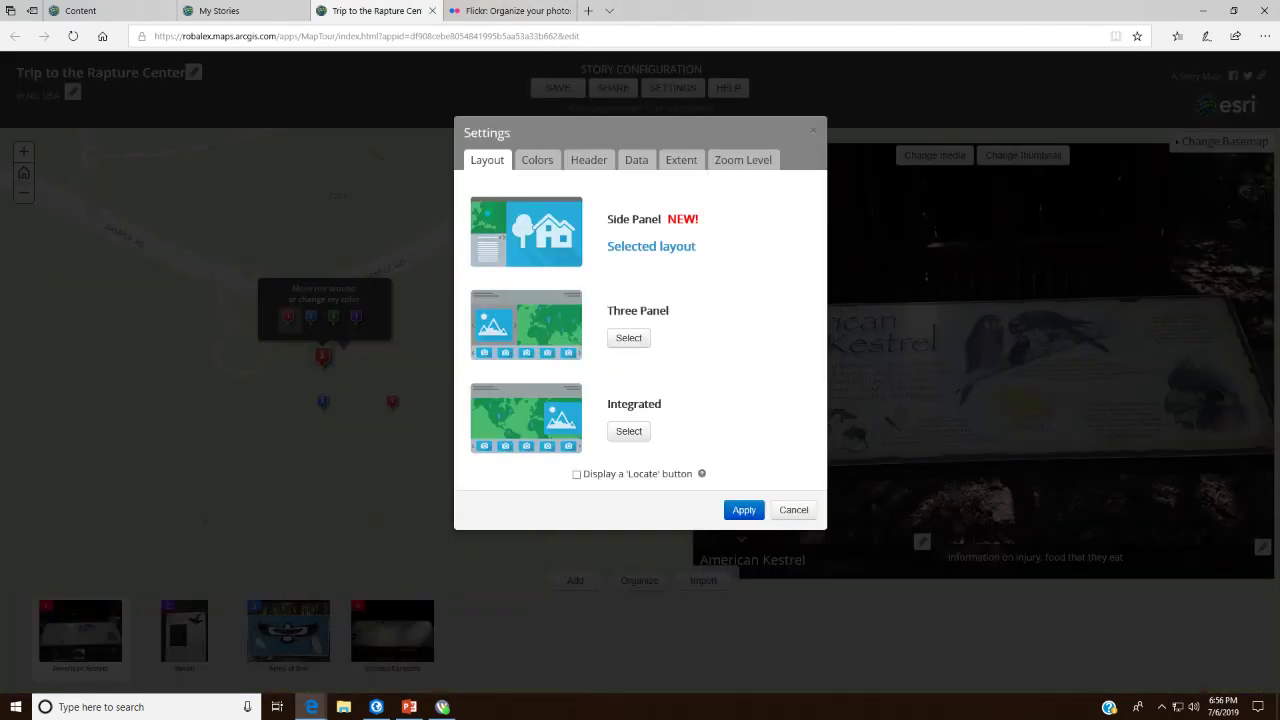
pyautogui.click(744, 510)
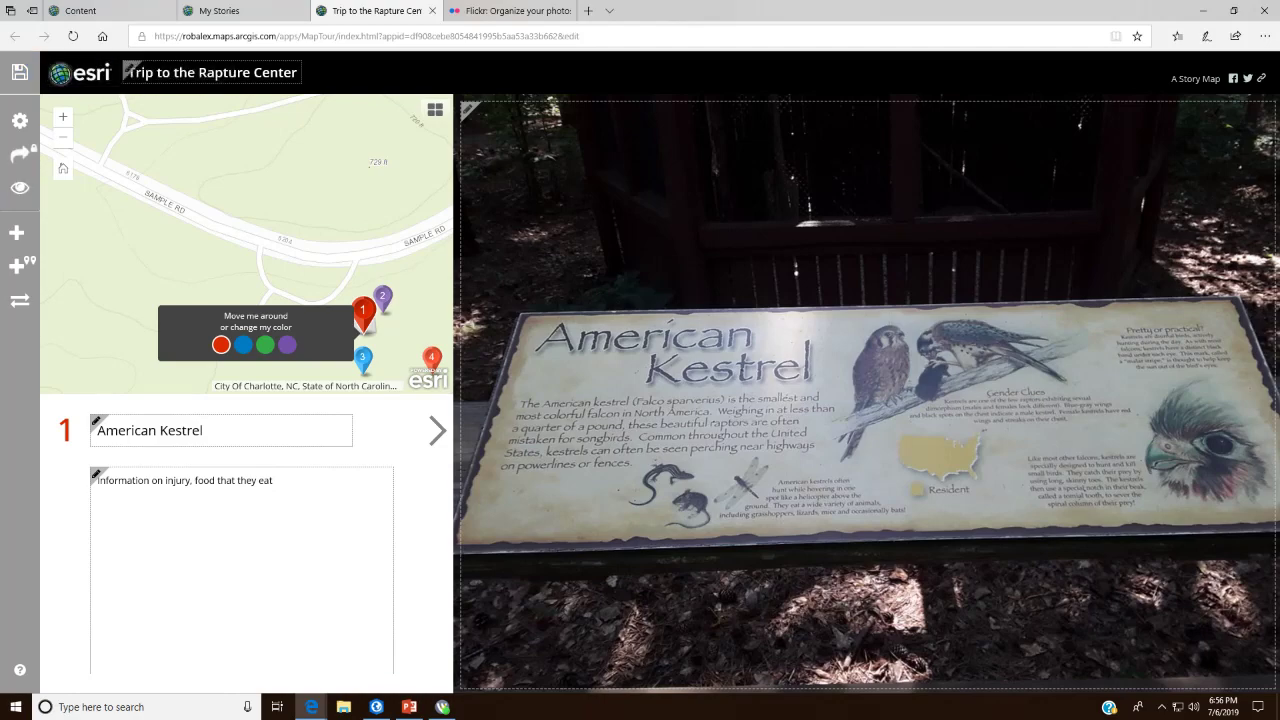
pyautogui.click(20, 188)
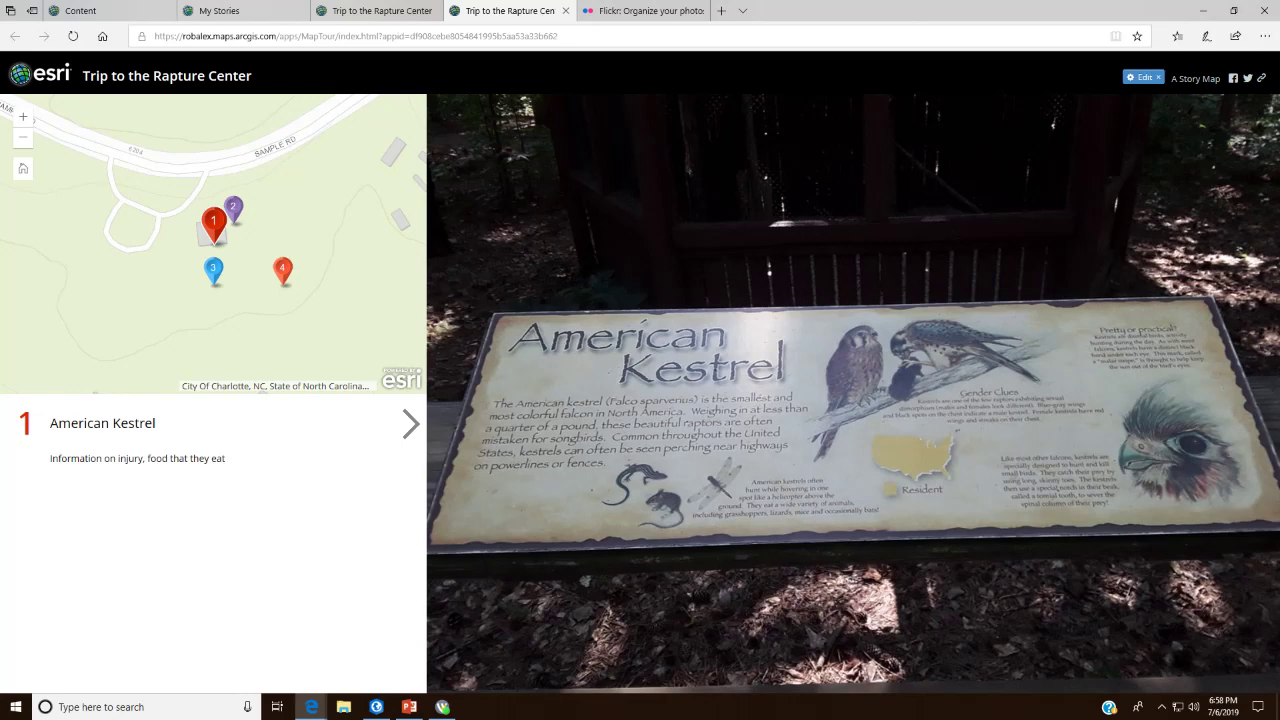
pyautogui.press('F10')
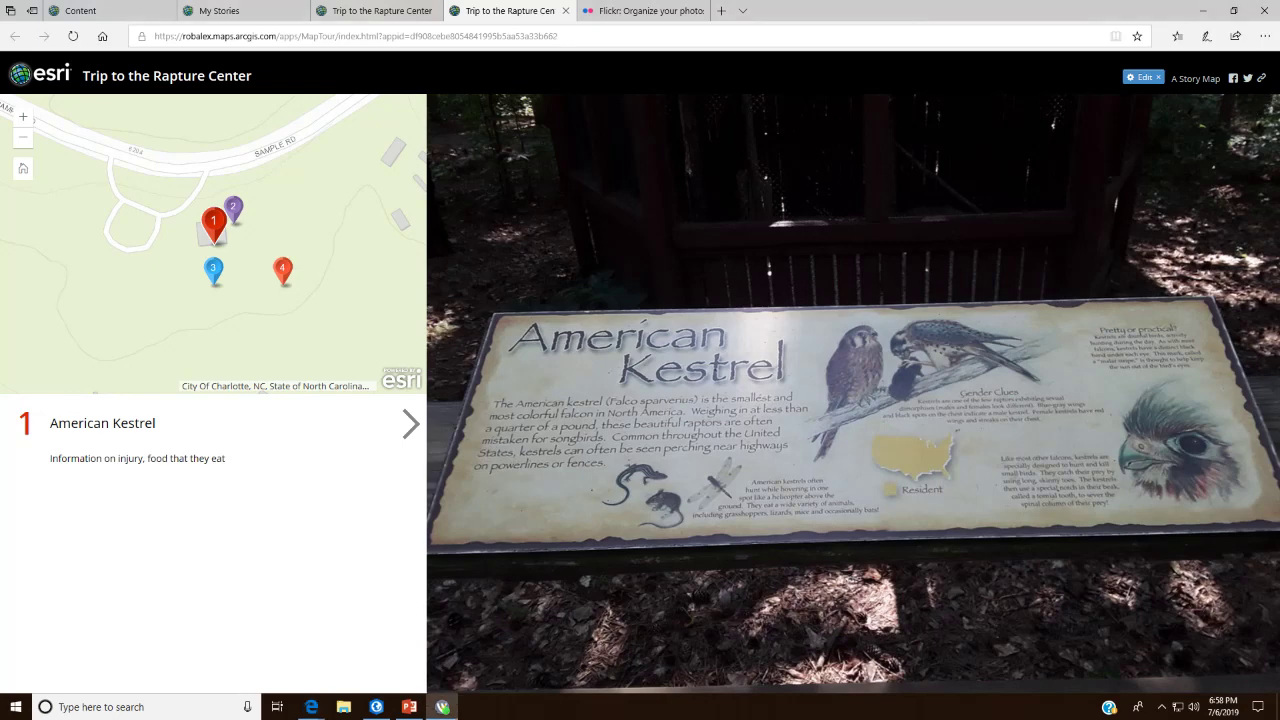